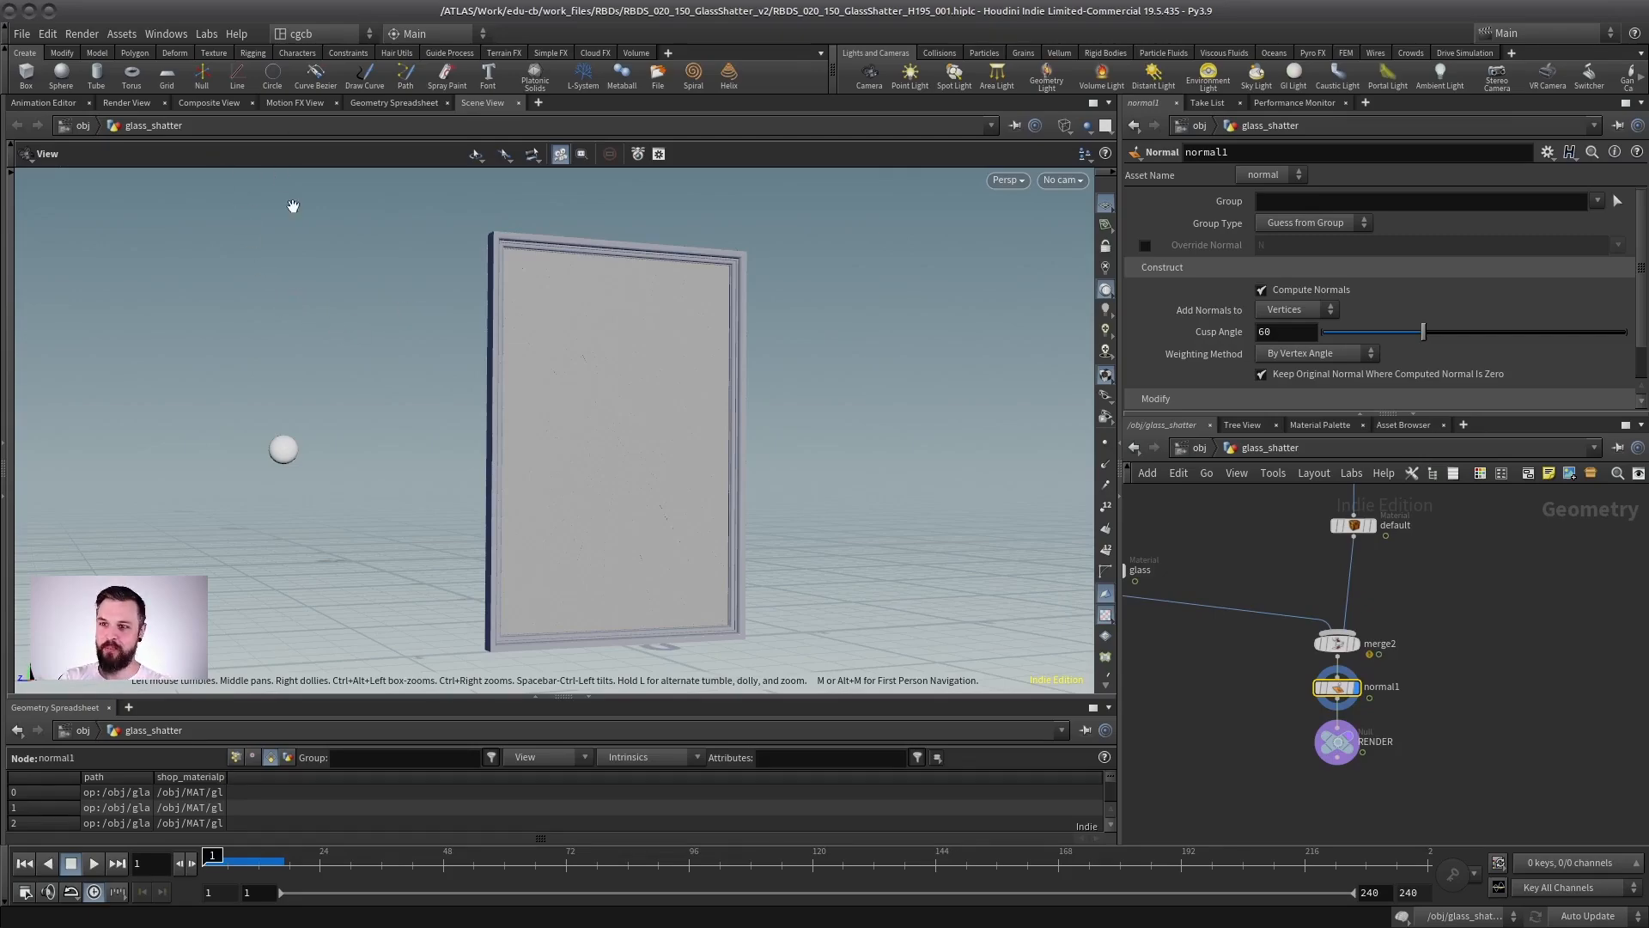
- Examine the window pane in wireframe and shaded display, and inspect the cracks visible in its Mantra render
left_click_drag(607, 414, 582, 497)
key("w")
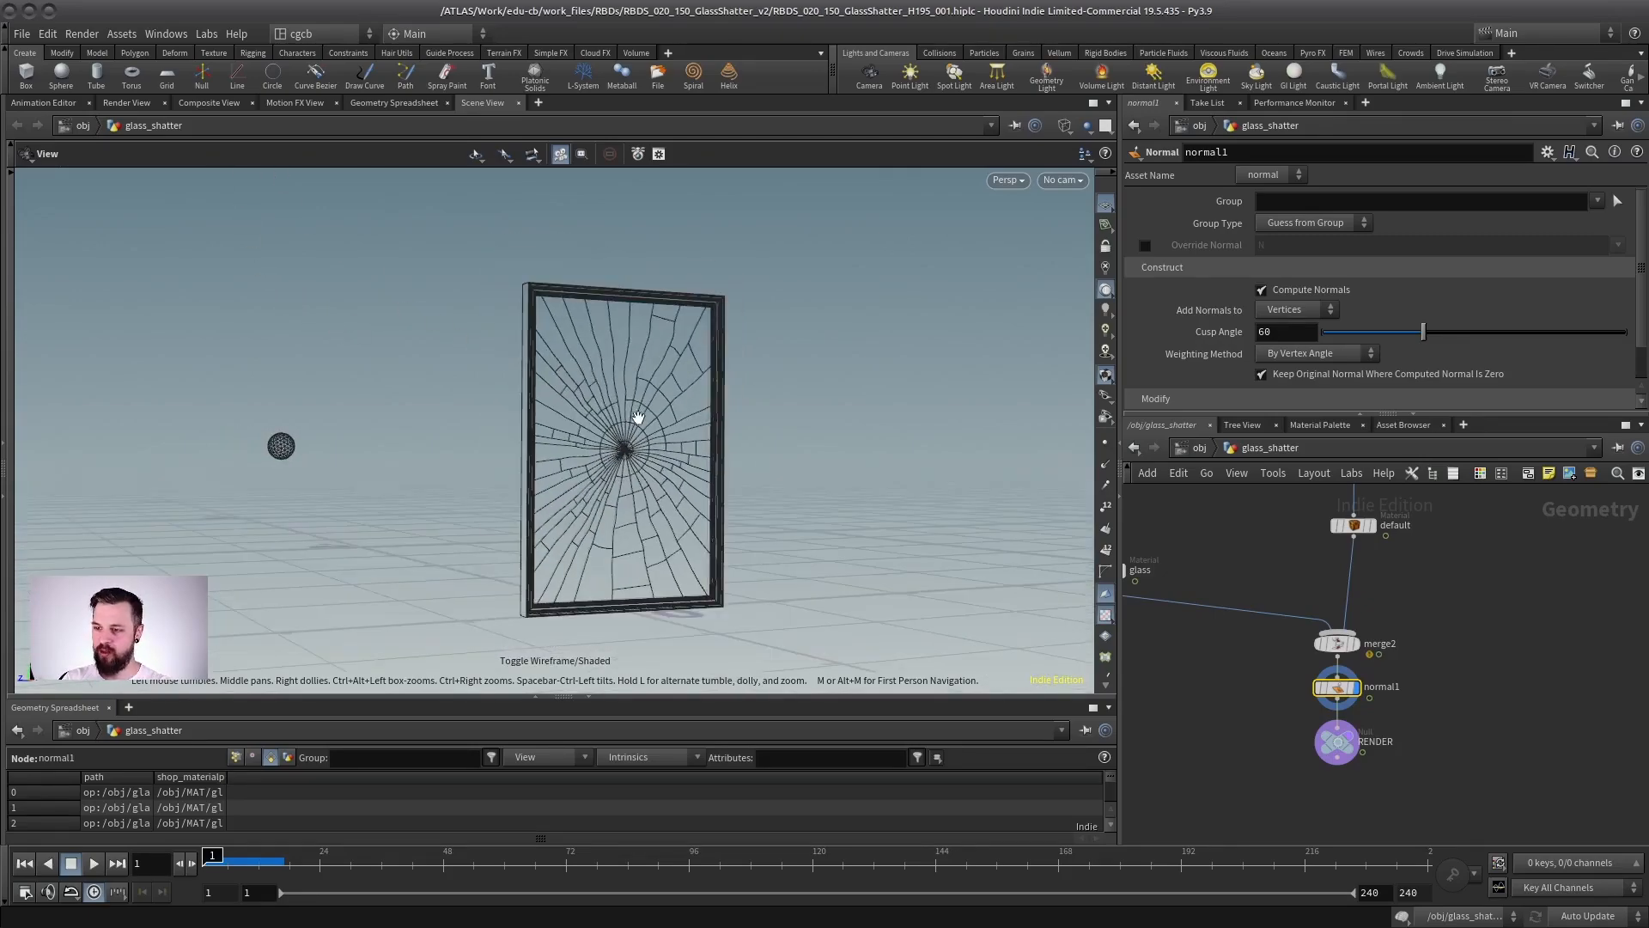
left_click_drag(637, 418, 596, 431)
key("w")
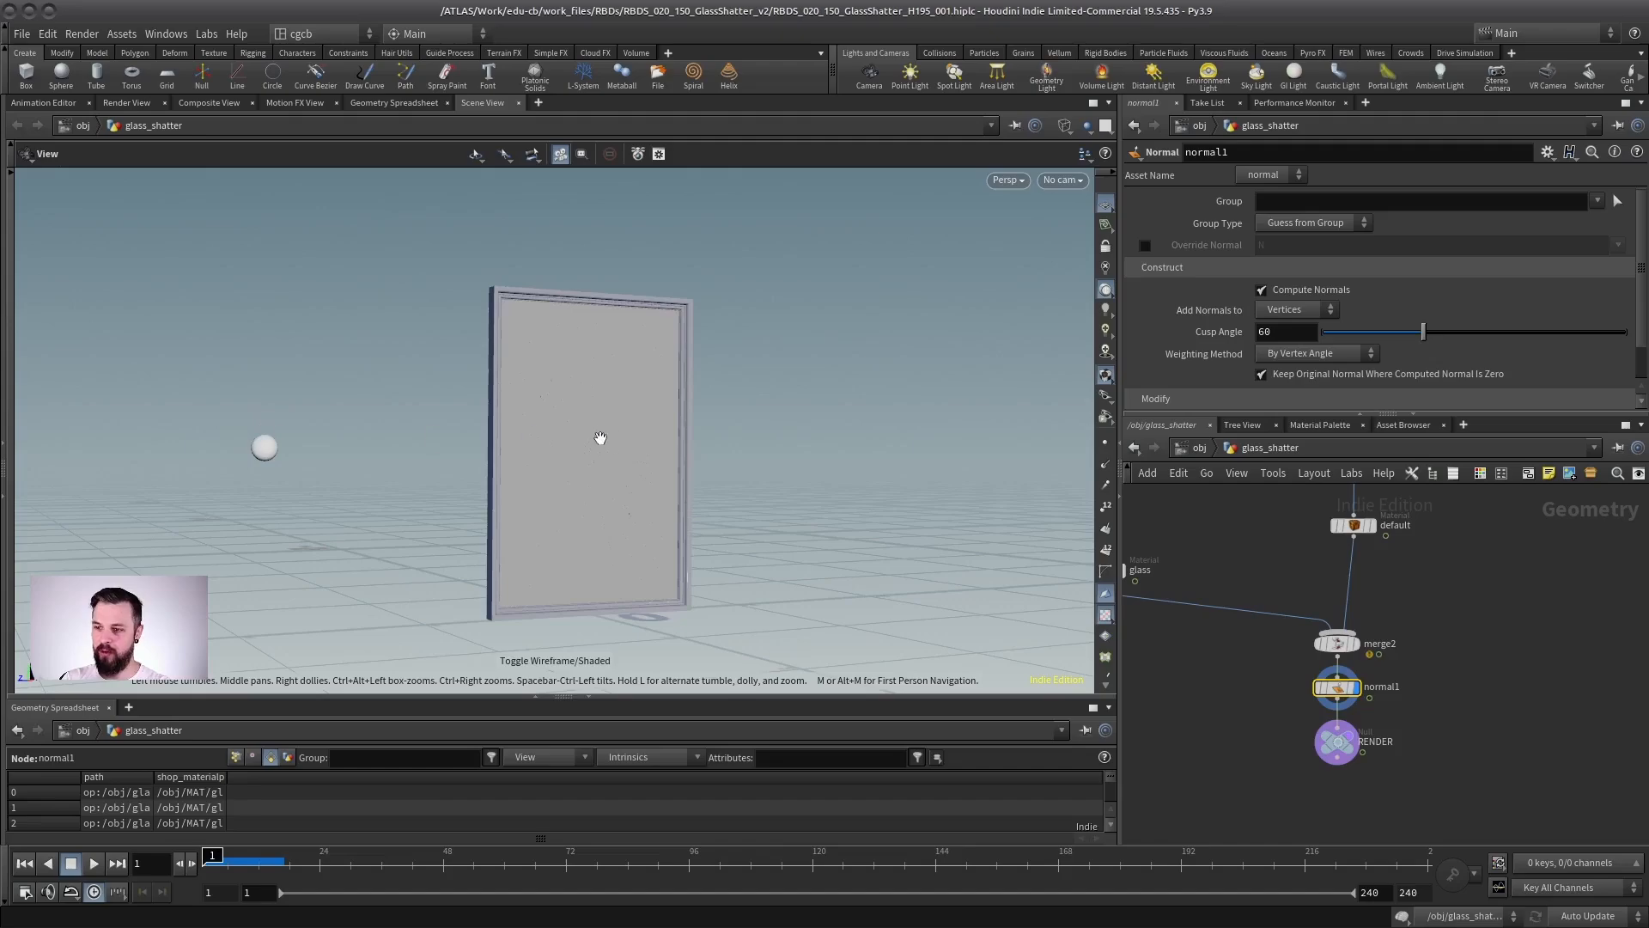
left_click(127, 102)
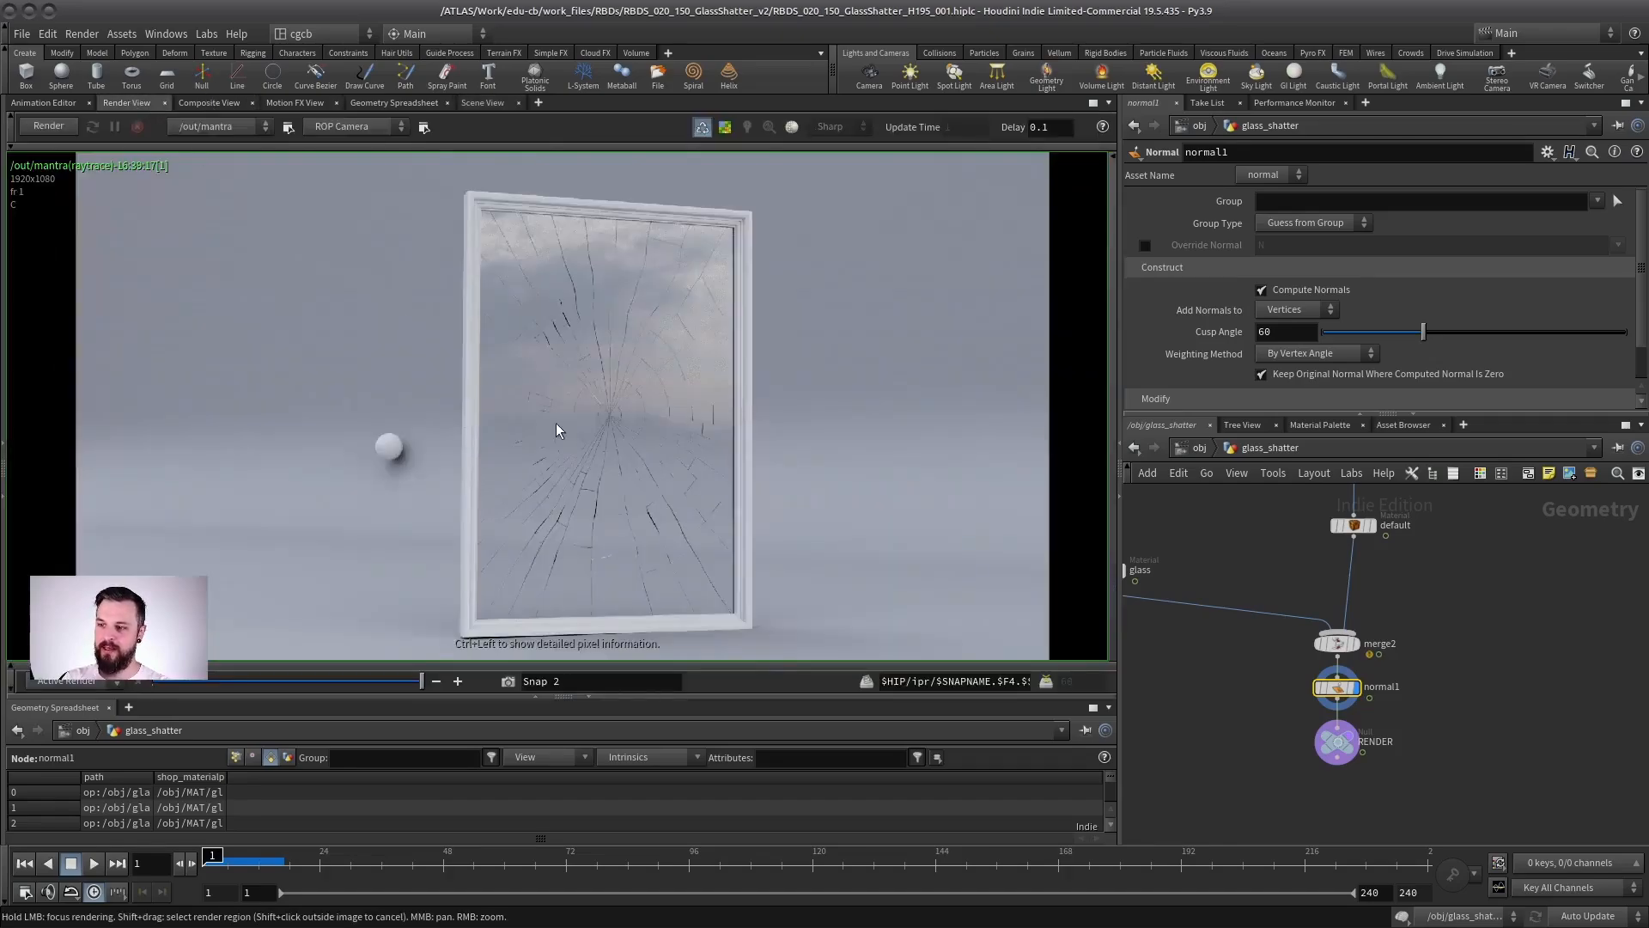
right_click_drag(596, 438, 549, 512)
middle_click_drag(574, 344, 497, 311)
middle_click_drag(496, 550, 512, 366)
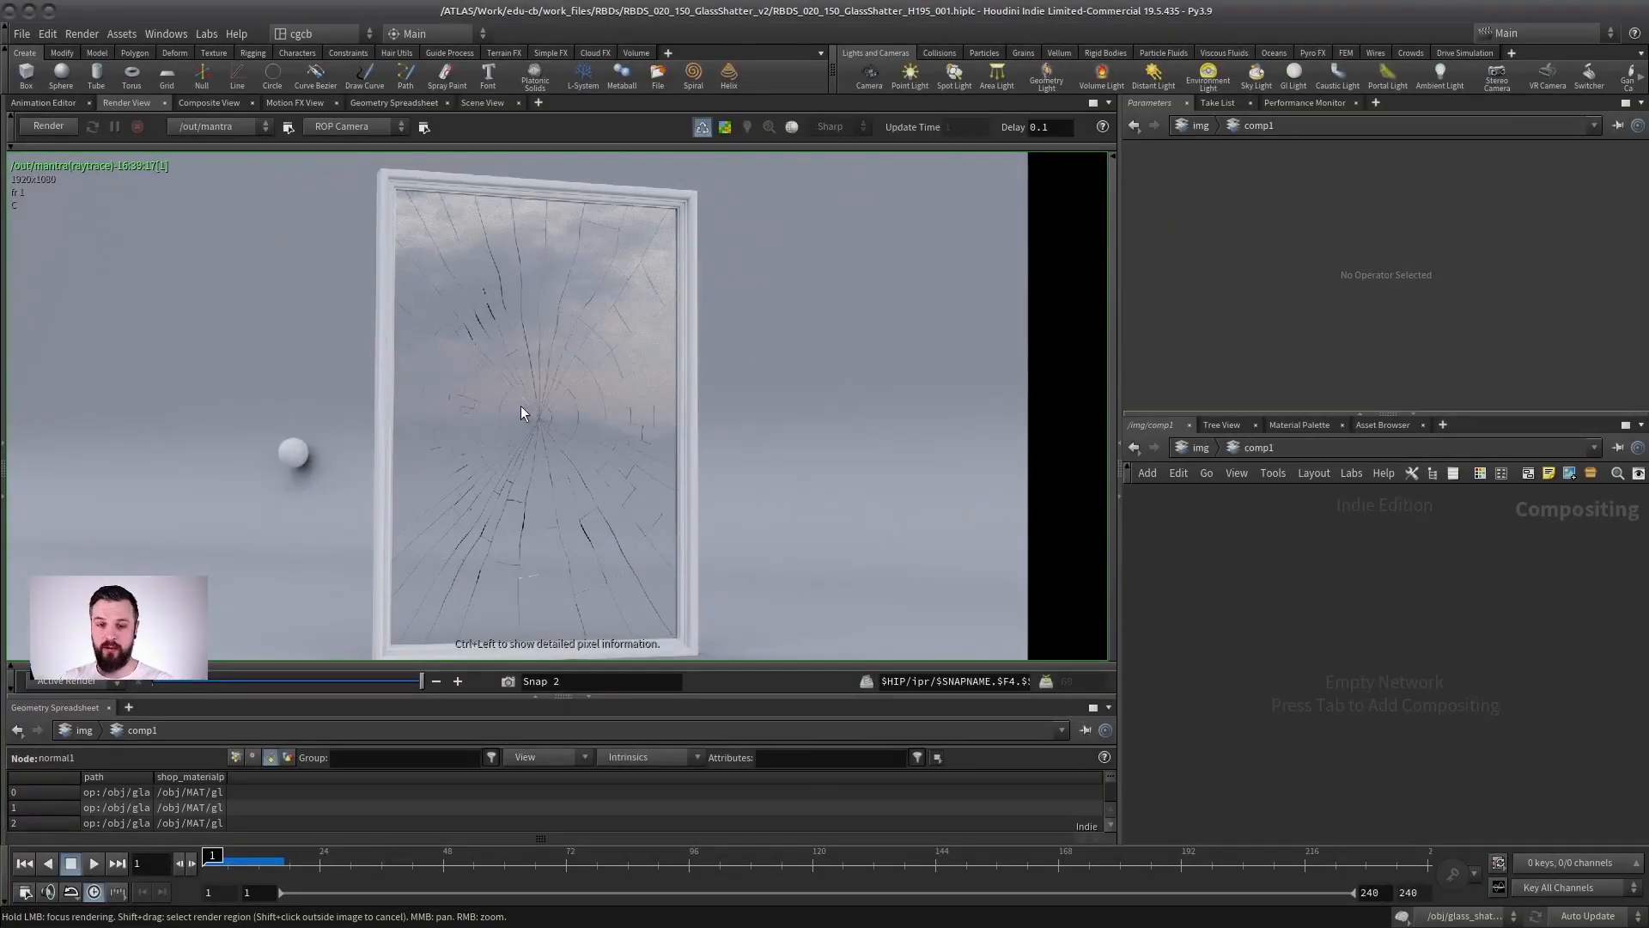
scroll(536, 421, "up", 3)
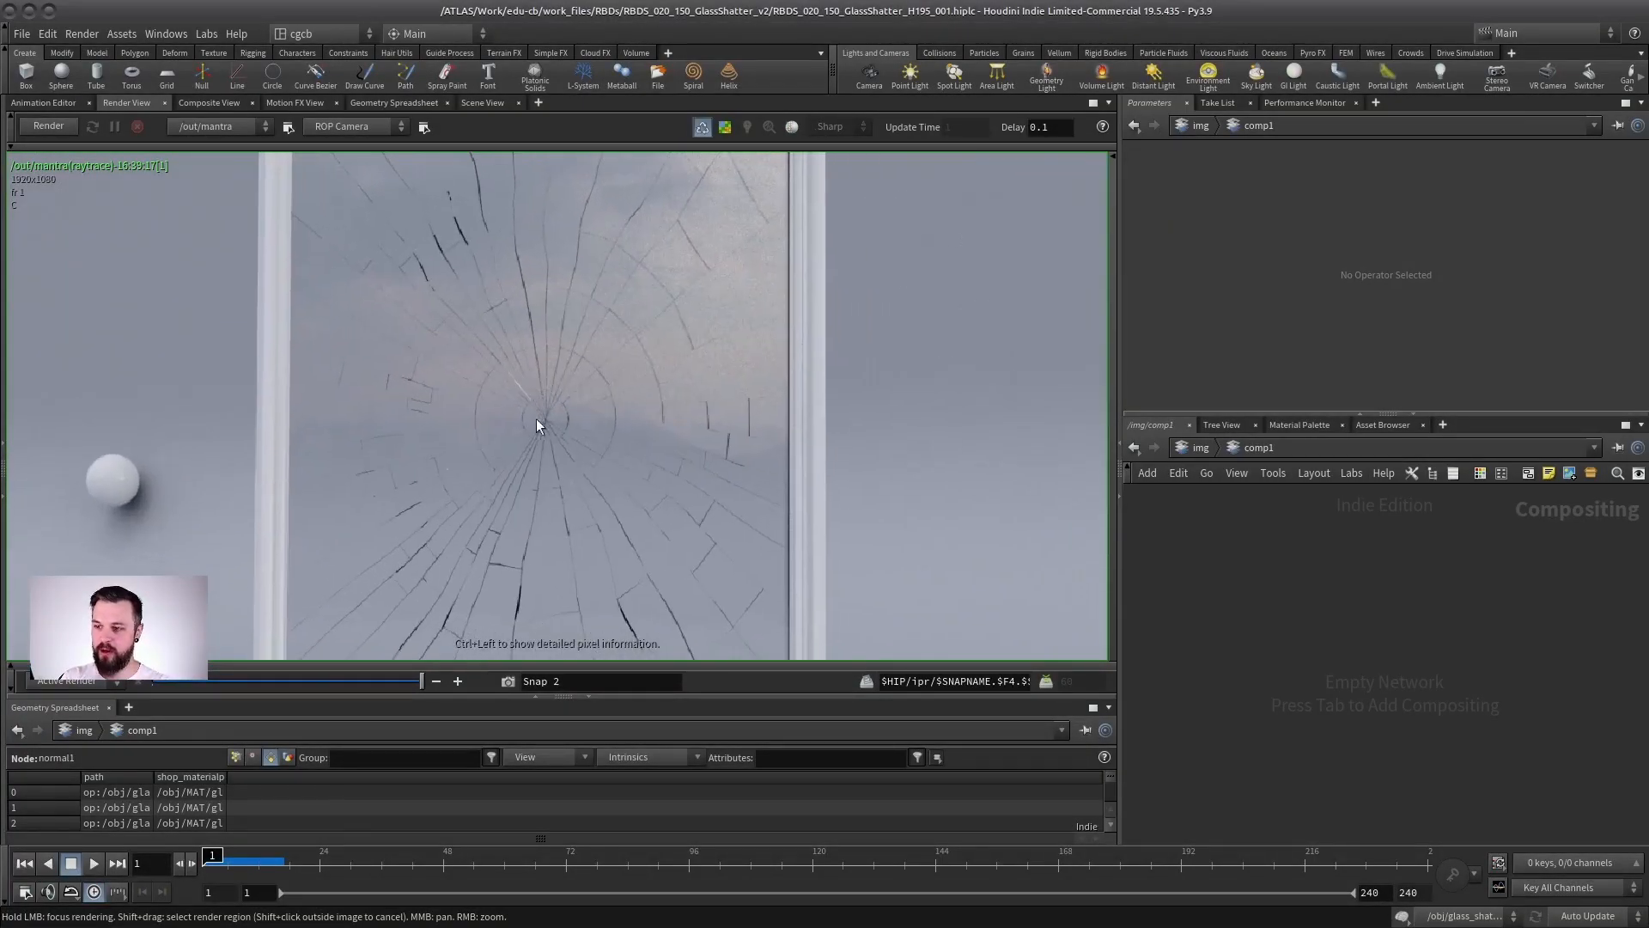
- Compare the wireframe crack pattern with the upper part of the rendered pane, examining the shard edges up close in wireframe
left_click(480, 103)
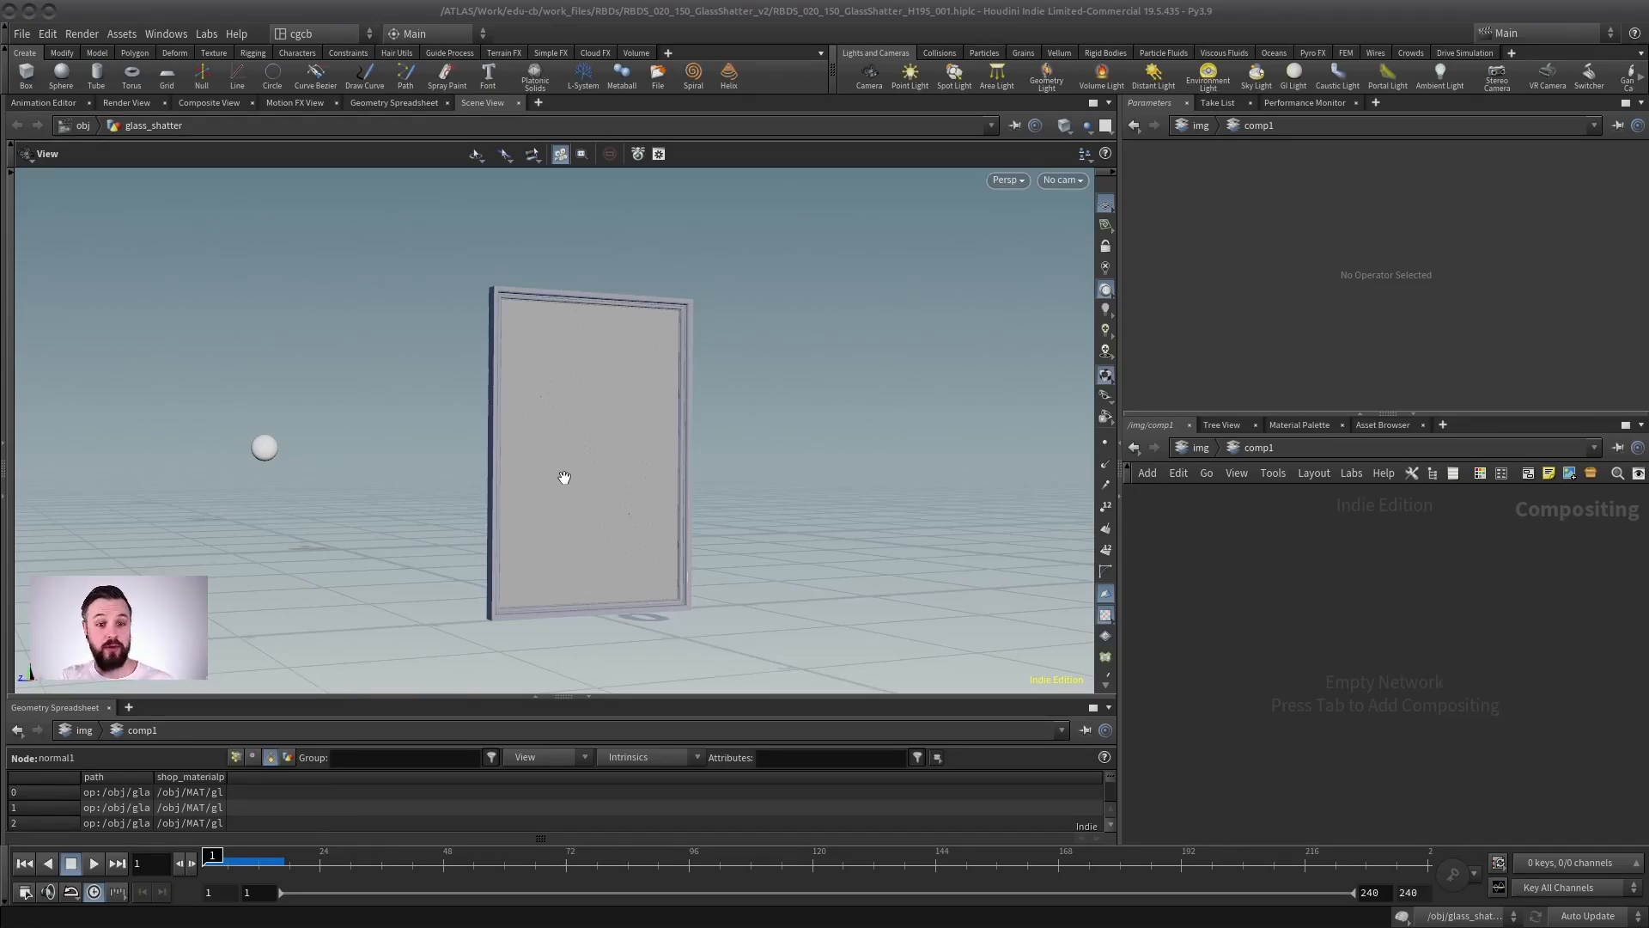
left_click_drag(479, 485, 506, 346)
mouse_move(591, 471)
left_mouse_down()
mouse_move(578, 453)
mouse_move(596, 453)
mouse_move(343, 272)
left_mouse_up()
key("w")
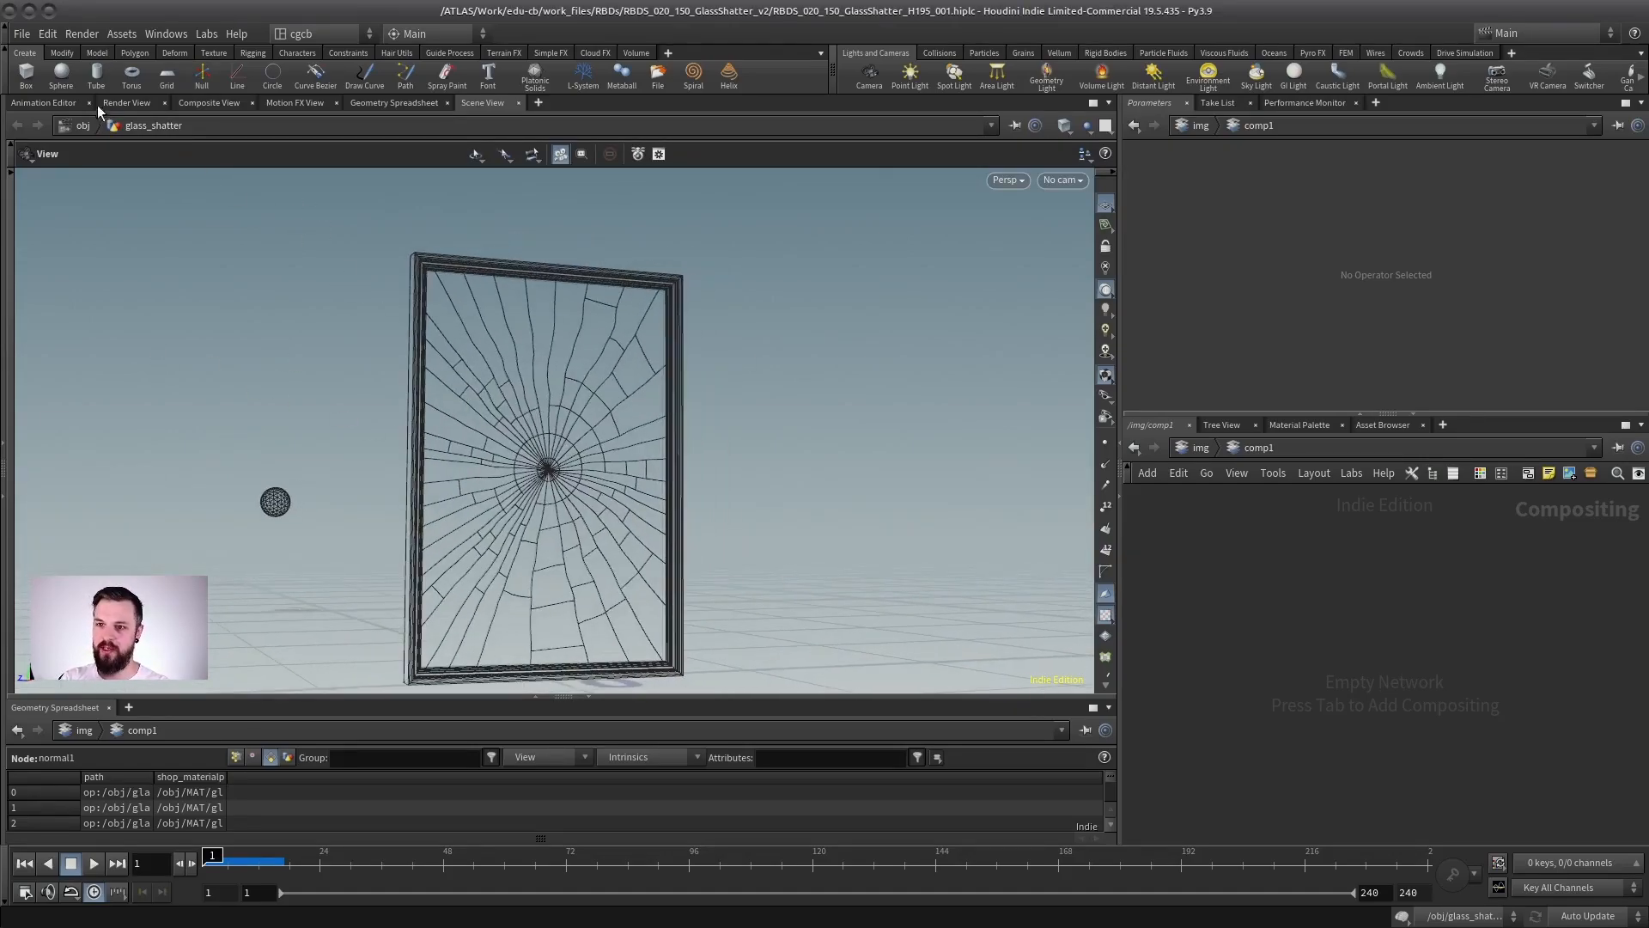
left_click(126, 103)
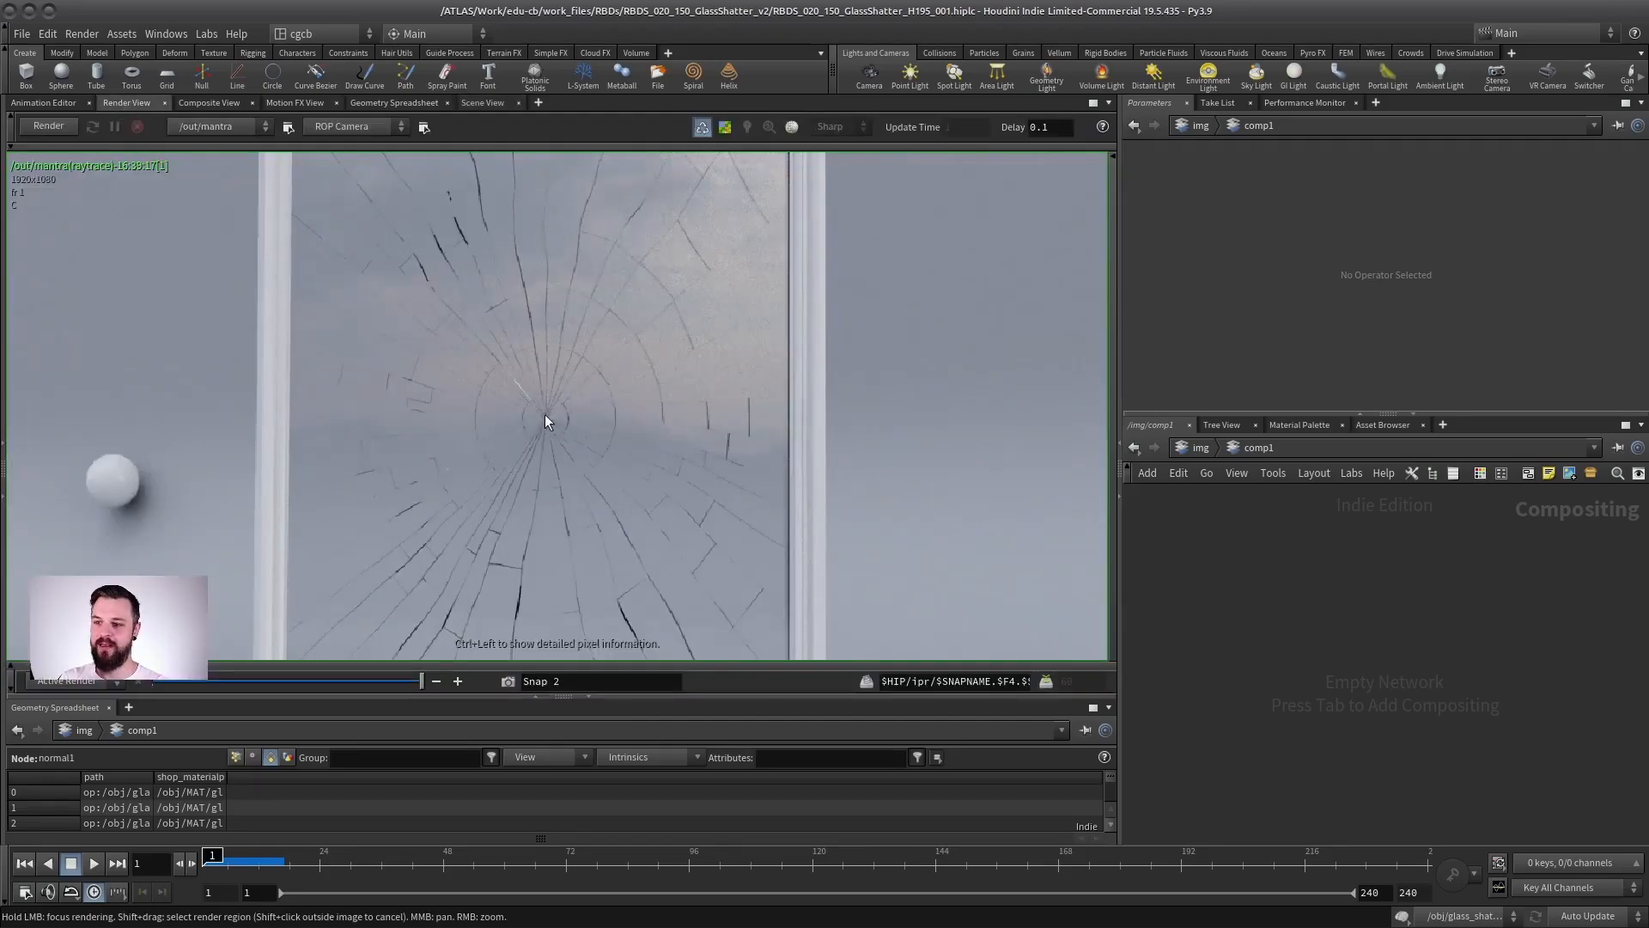
scroll(449, 475, "down", 5)
middle_click_drag(449, 475, 394, 475)
scroll(427, 295, "up", 2)
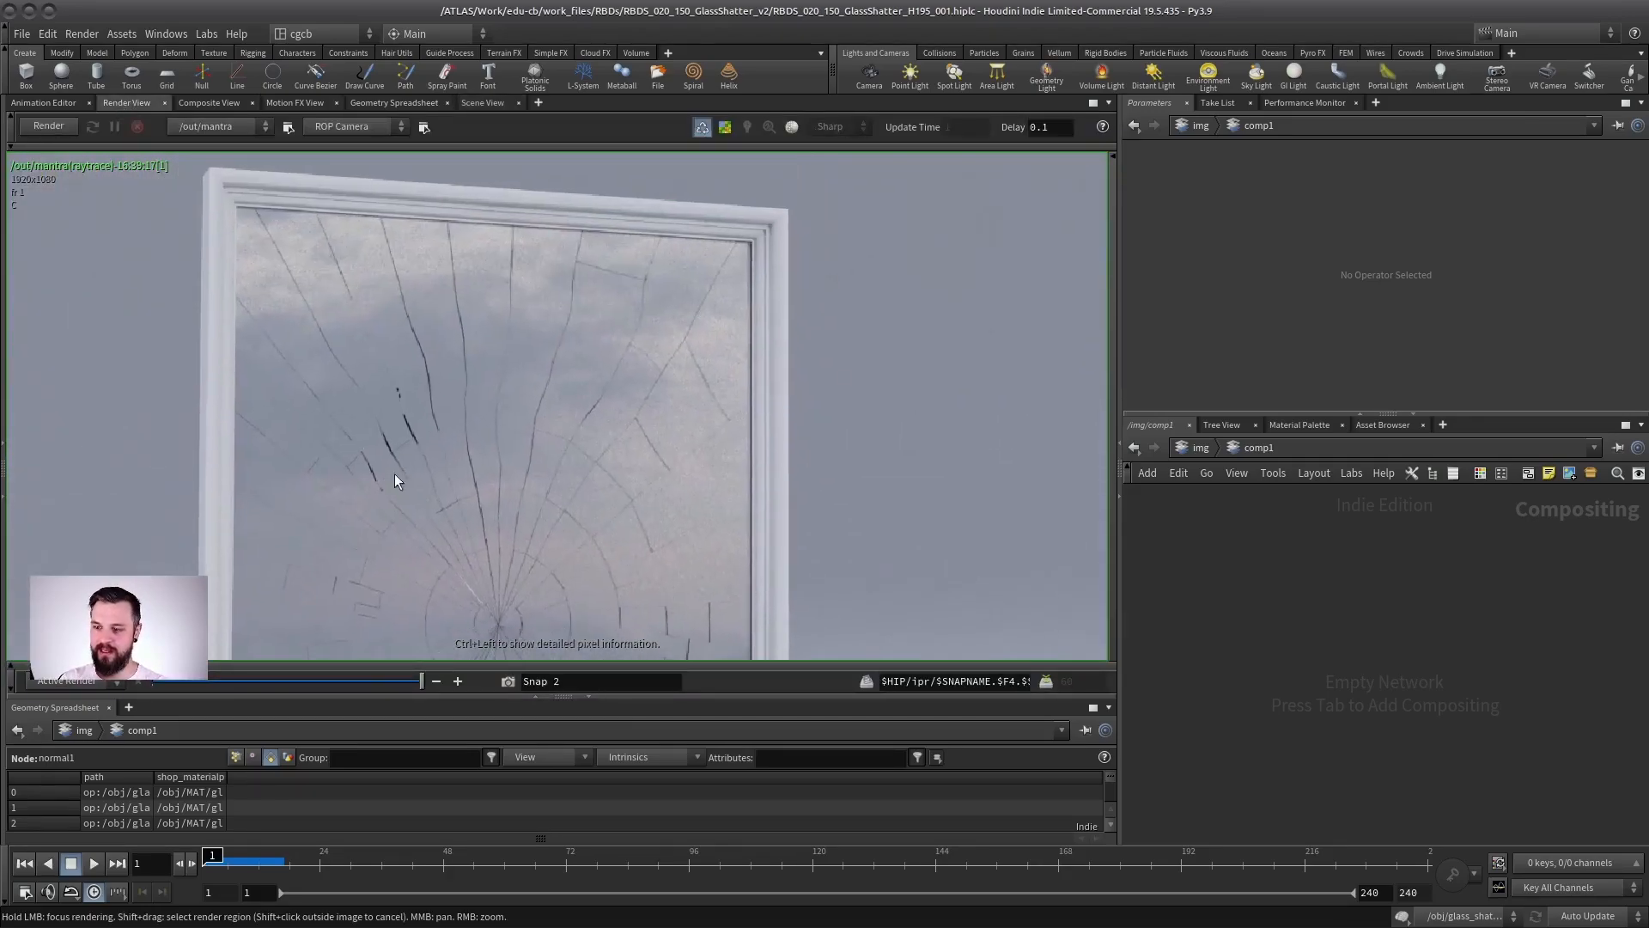
left_click(483, 102)
right_click_drag(498, 425, 592, 455)
left_click_drag(593, 455, 653, 472)
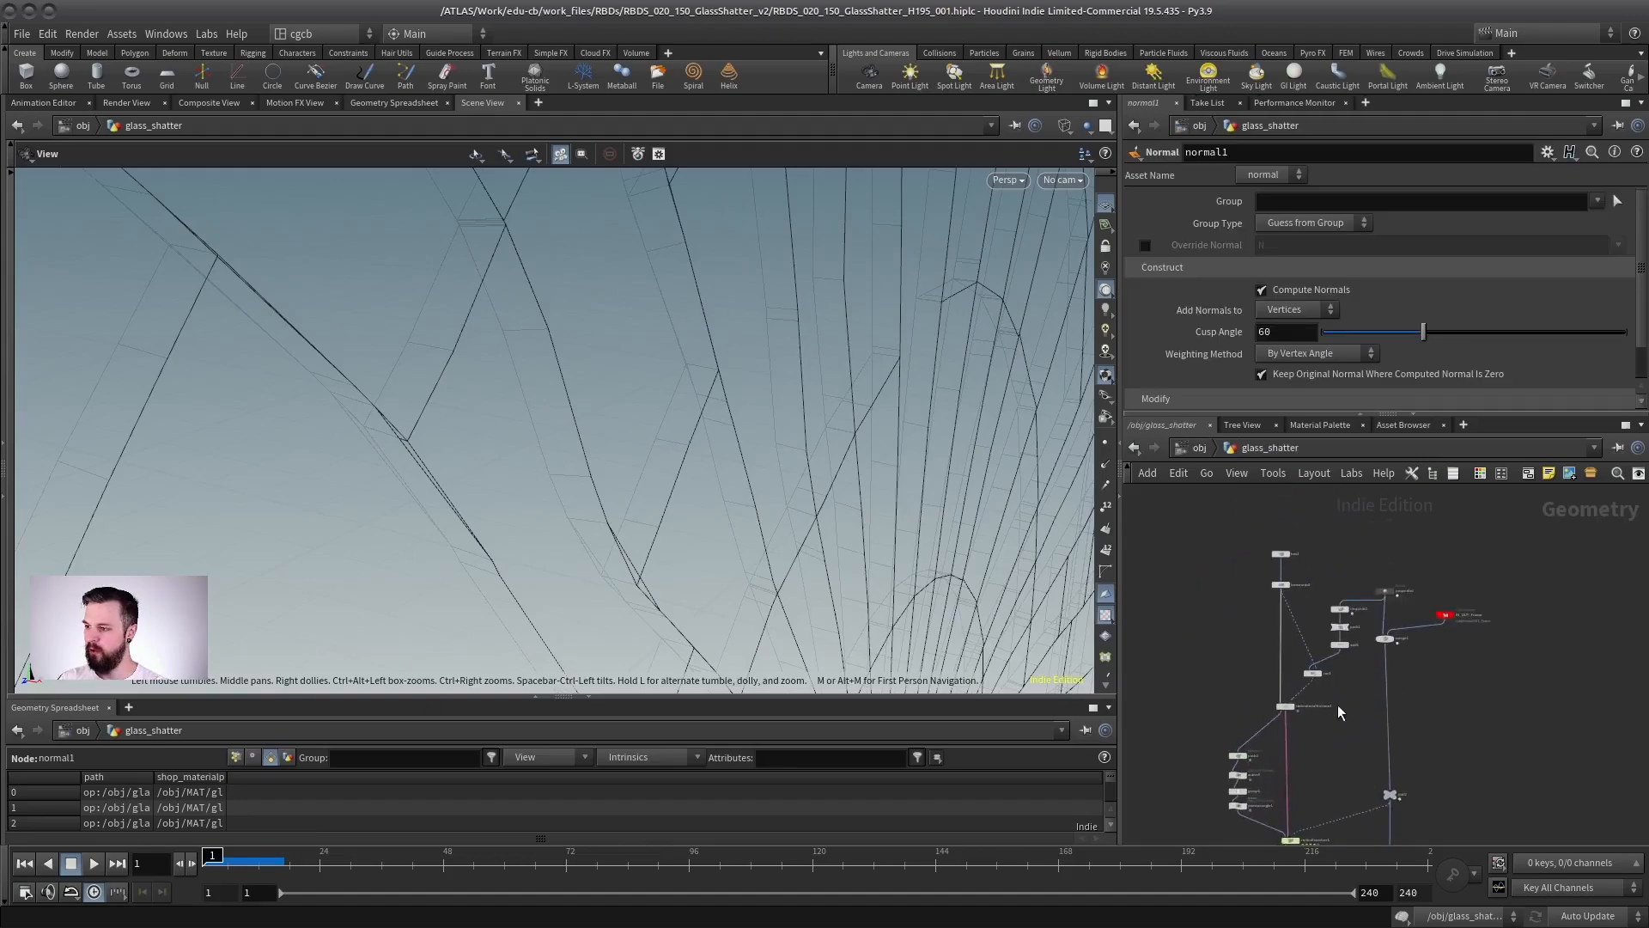
- Add an Exploded View node, connect it to the first output of rbdmaterialfracture1, and display it
scroll(1373, 603, "up", 6)
middle_click_drag(1337, 705, 1400, 602)
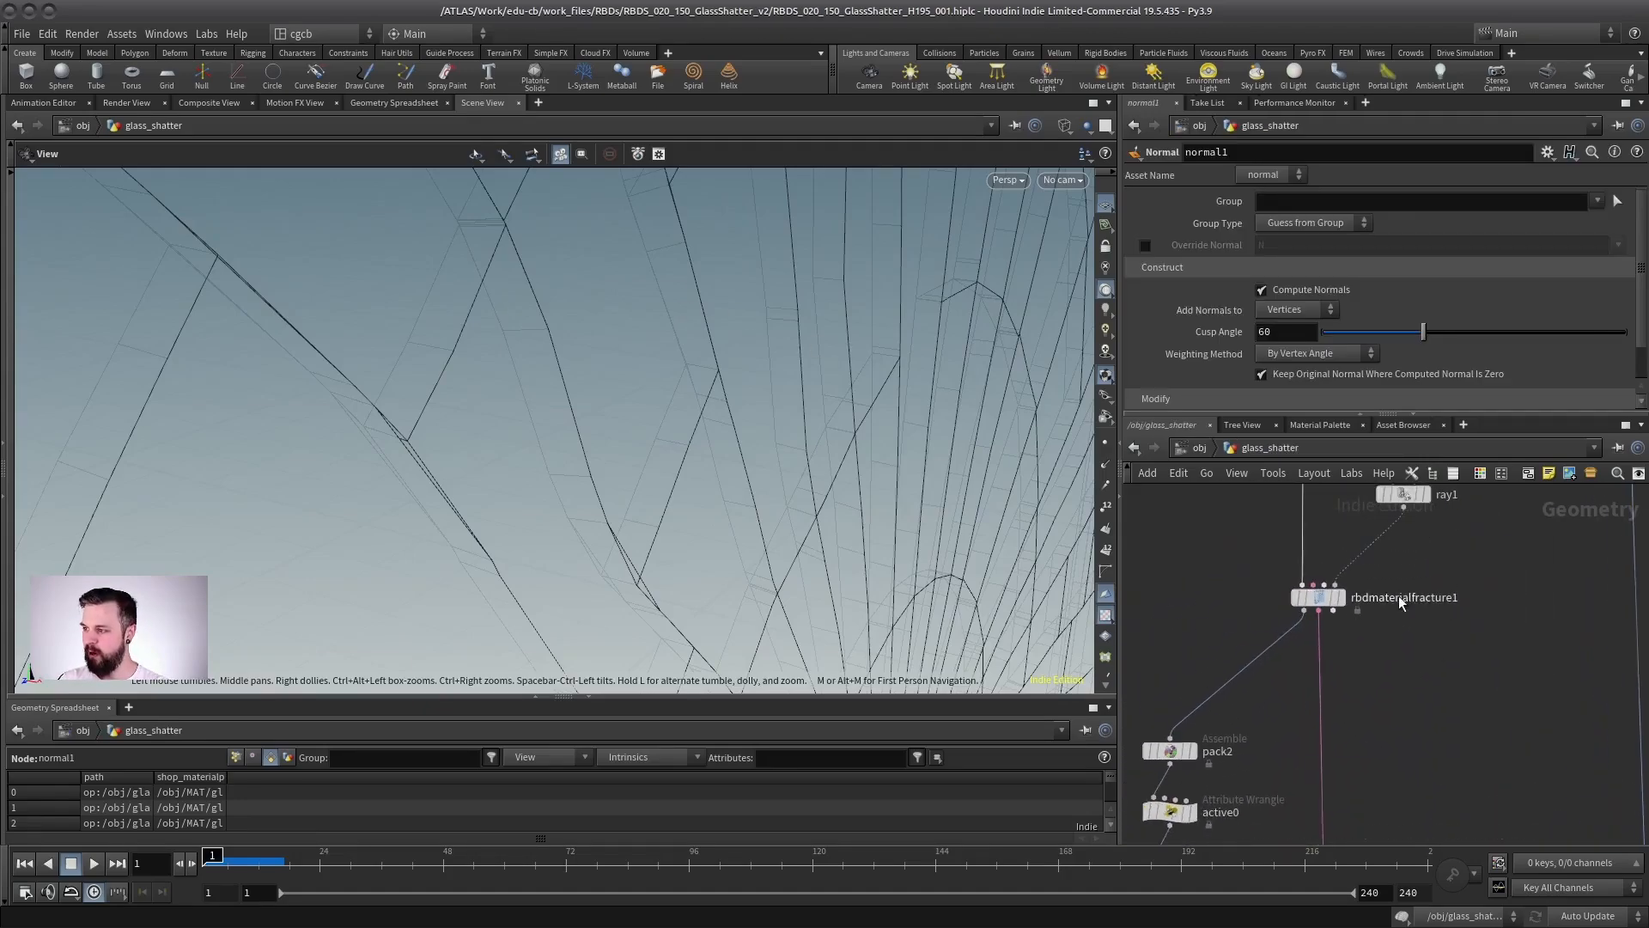
key("Tab")
type("expl")
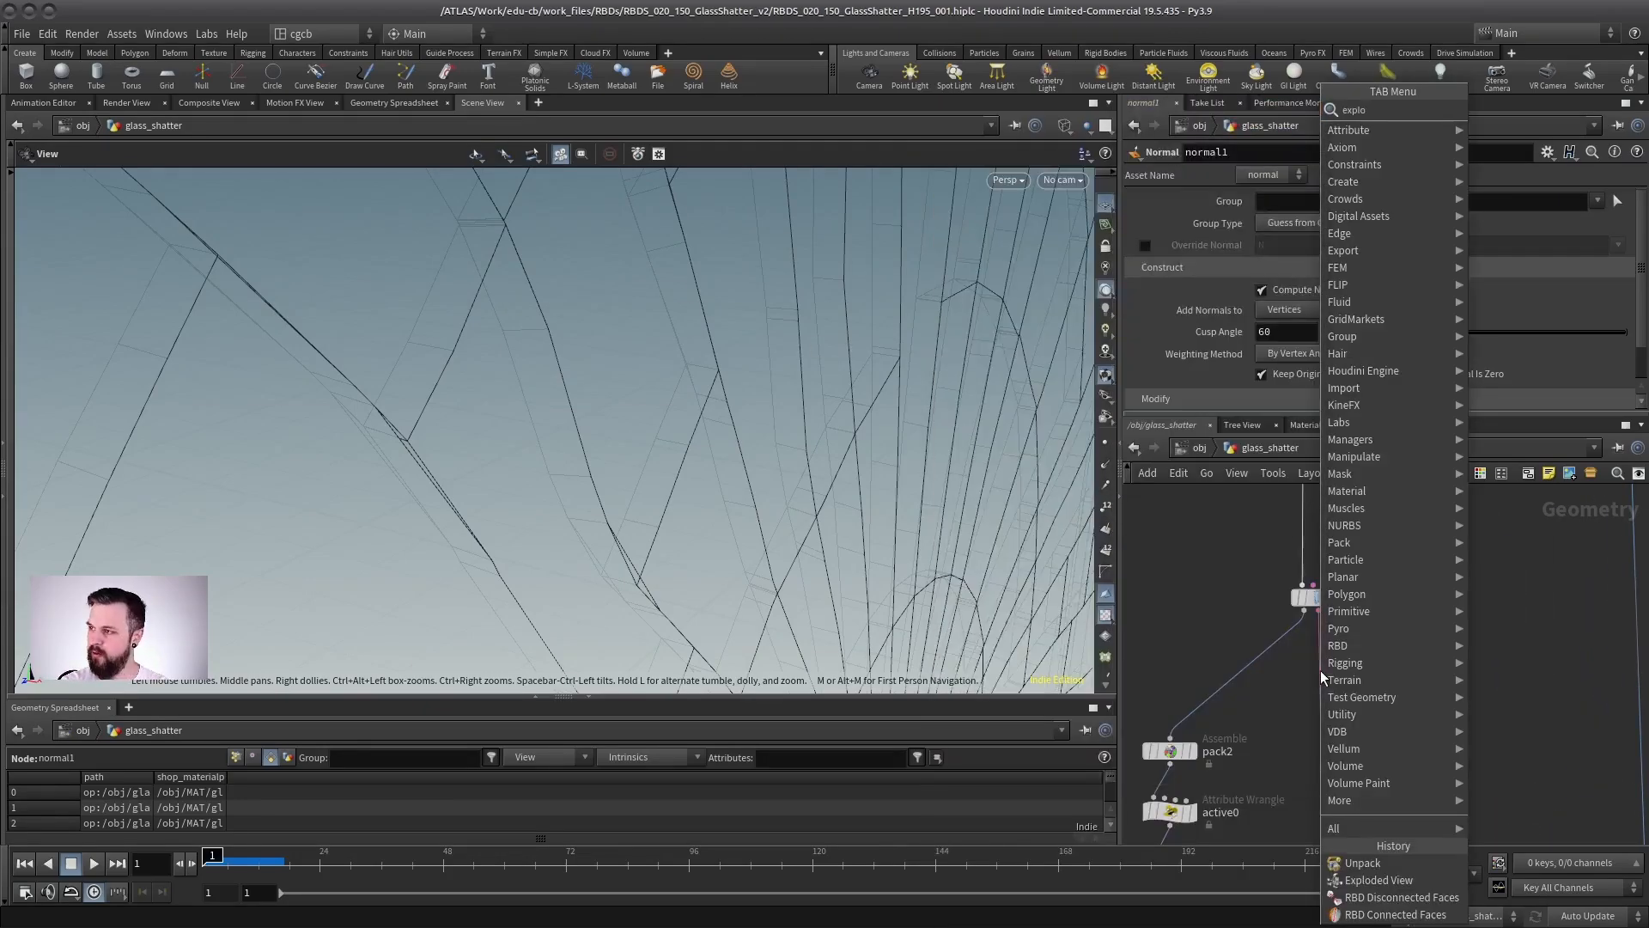
key("Return")
left_click(1423, 669)
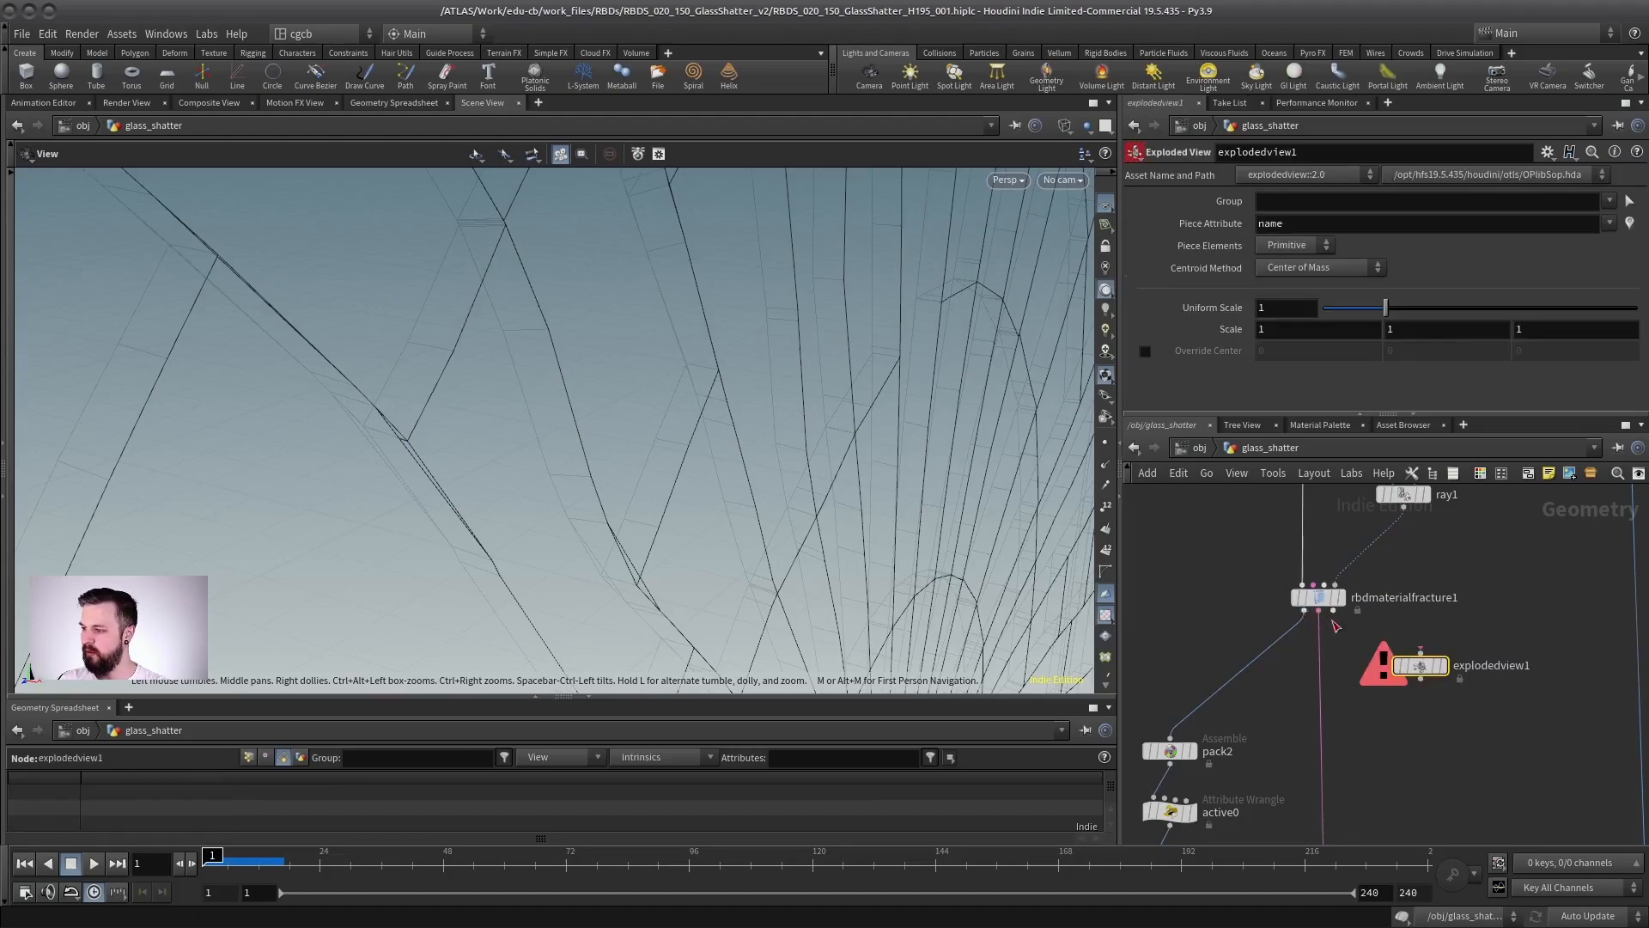
left_click_drag(1305, 611, 1421, 654)
left_click(1444, 667)
- Examine the exploded glass shards and their interior side faces in shaded and wireframe display
mouse_move(739, 490)
left_mouse_down()
mouse_move(700, 479)
mouse_move(600, 394)
mouse_move(783, 420)
mouse_move(644, 309)
left_mouse_up()
key("shift+w")
right_click_drag(645, 309, 704, 439)
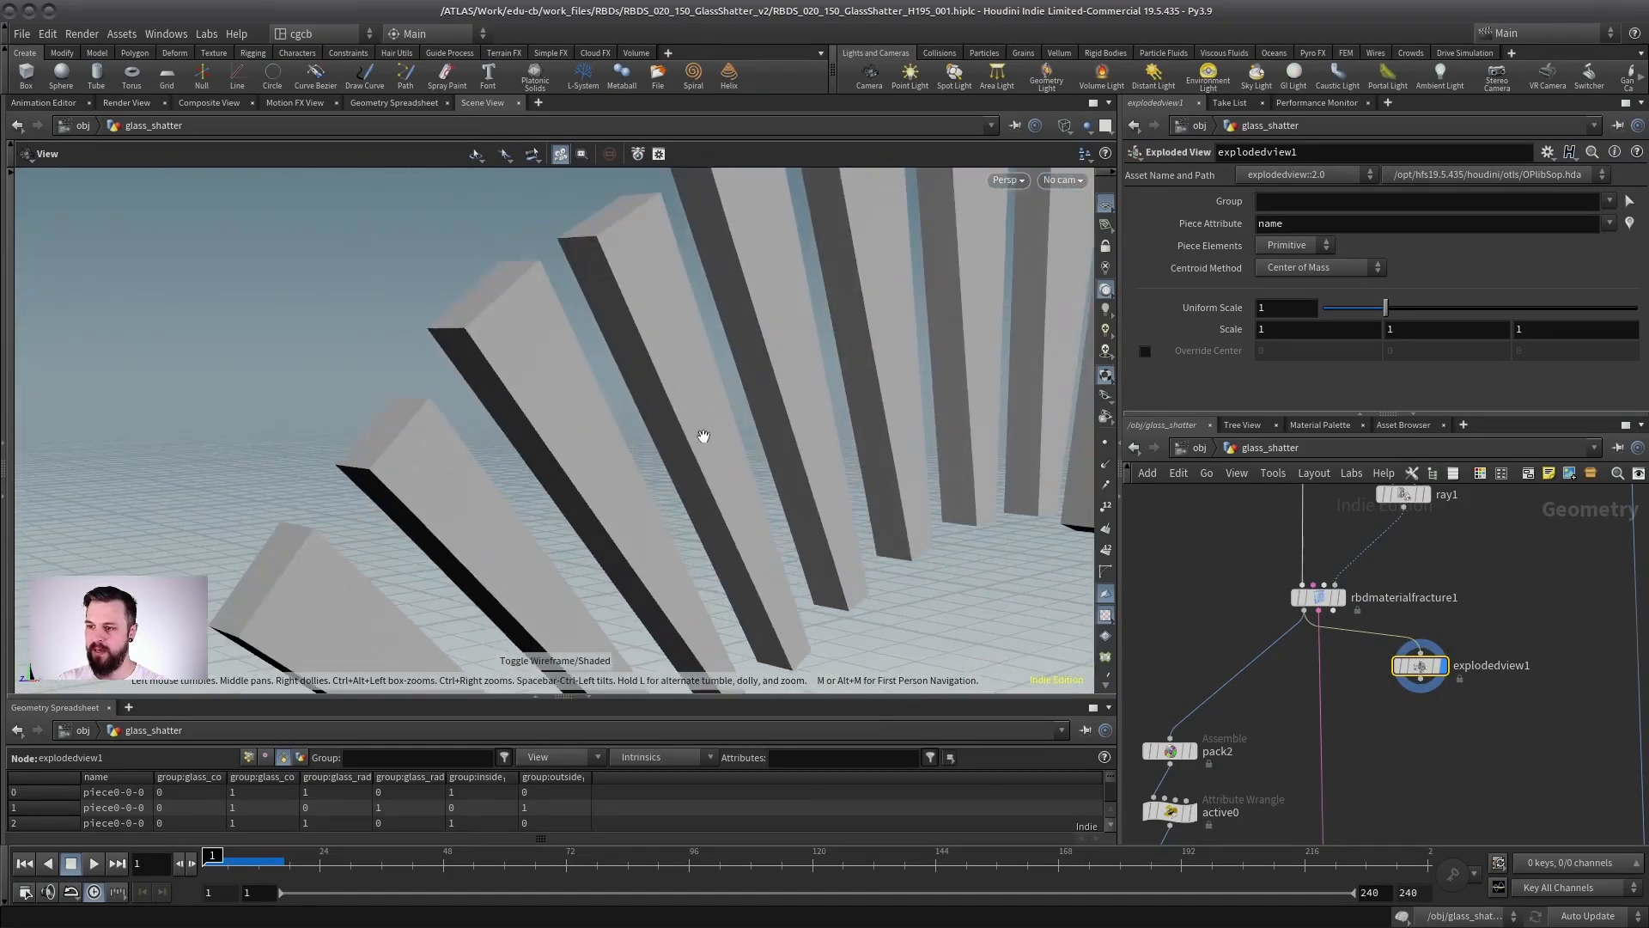
mouse_move(704, 438)
left_mouse_down()
mouse_move(663, 446)
mouse_move(676, 428)
mouse_move(559, 383)
mouse_move(383, 394)
mouse_move(562, 388)
left_mouse_up()
key("w")
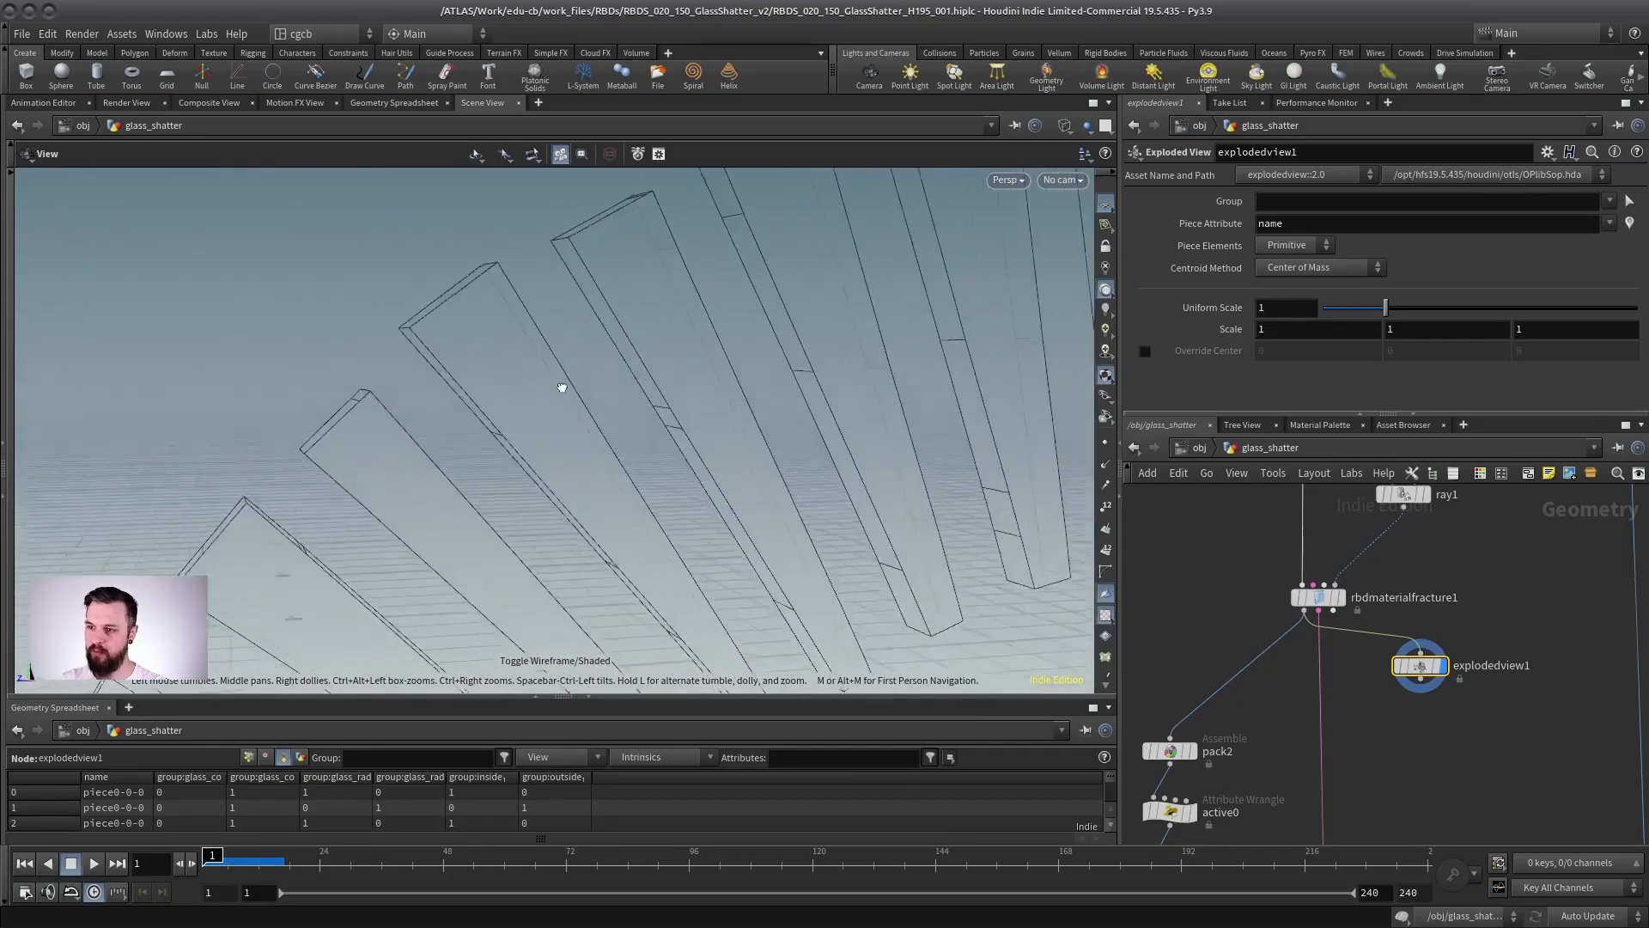
right_click_drag(562, 387, 585, 431)
left_click_drag(585, 430, 527, 416)
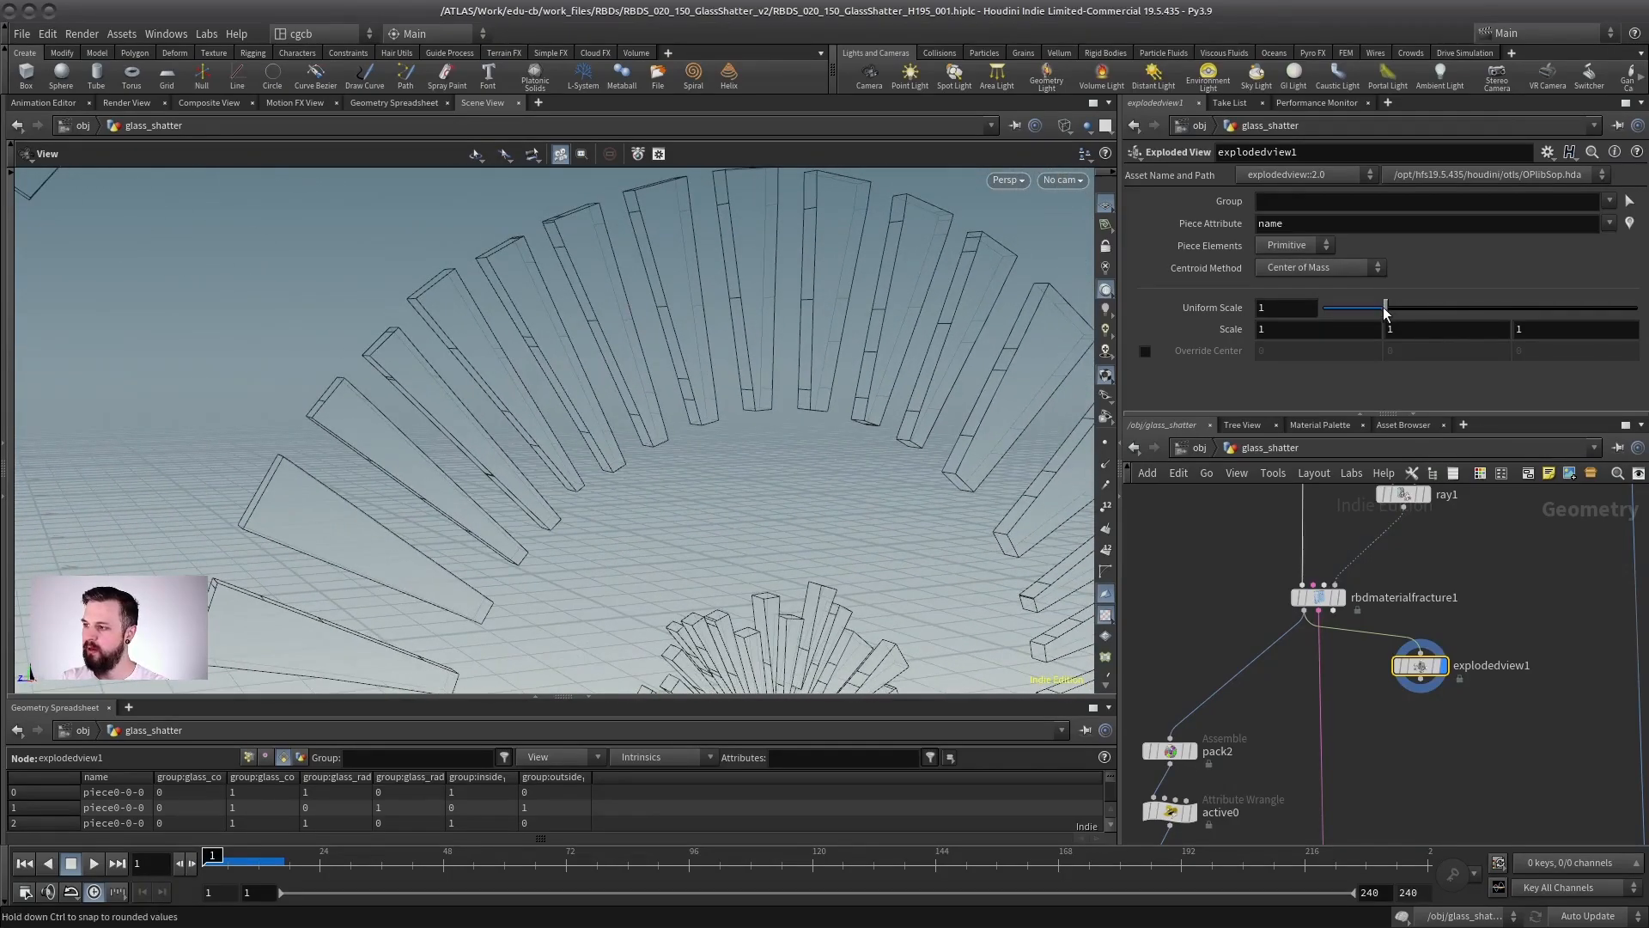
- Set the uniform scale of explodedview1 to 0.66 and view the whole spread of shards
mouse_move(1385, 308)
left_mouse_down()
mouse_move(1318, 327)
mouse_move(1373, 325)
left_mouse_up()
left_click_drag(677, 431, 641, 401)
left_click(142, 102)
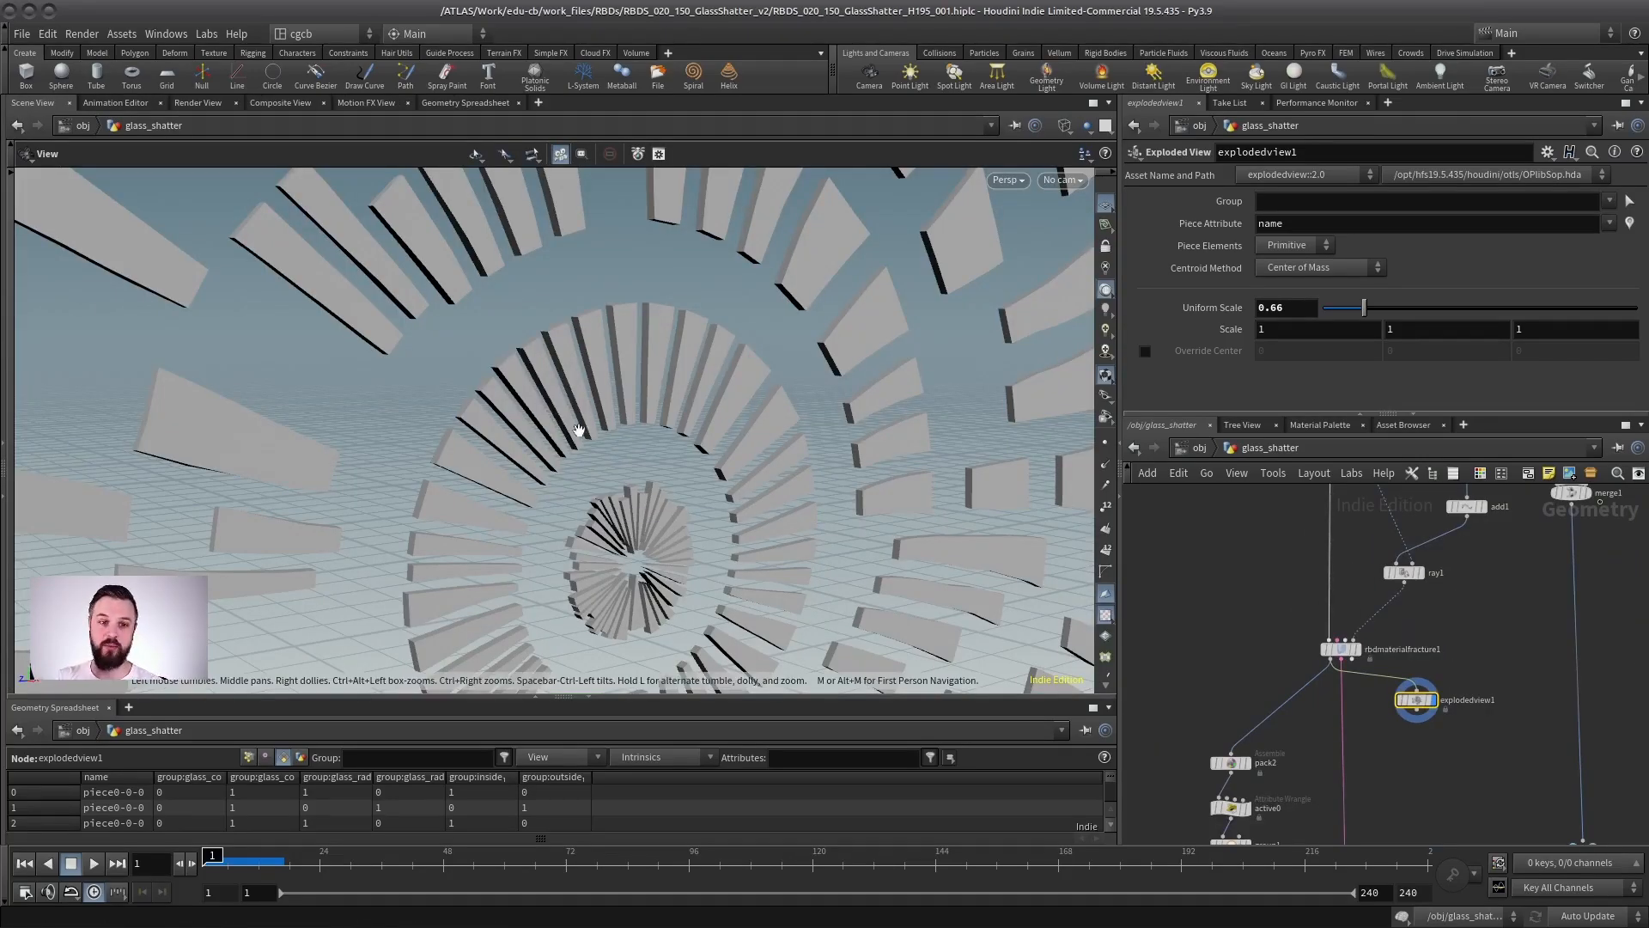
- Add an RBD Connected Faces node below explodedview1, leaving it unconnected
middle_click_drag(1440, 645, 1421, 566)
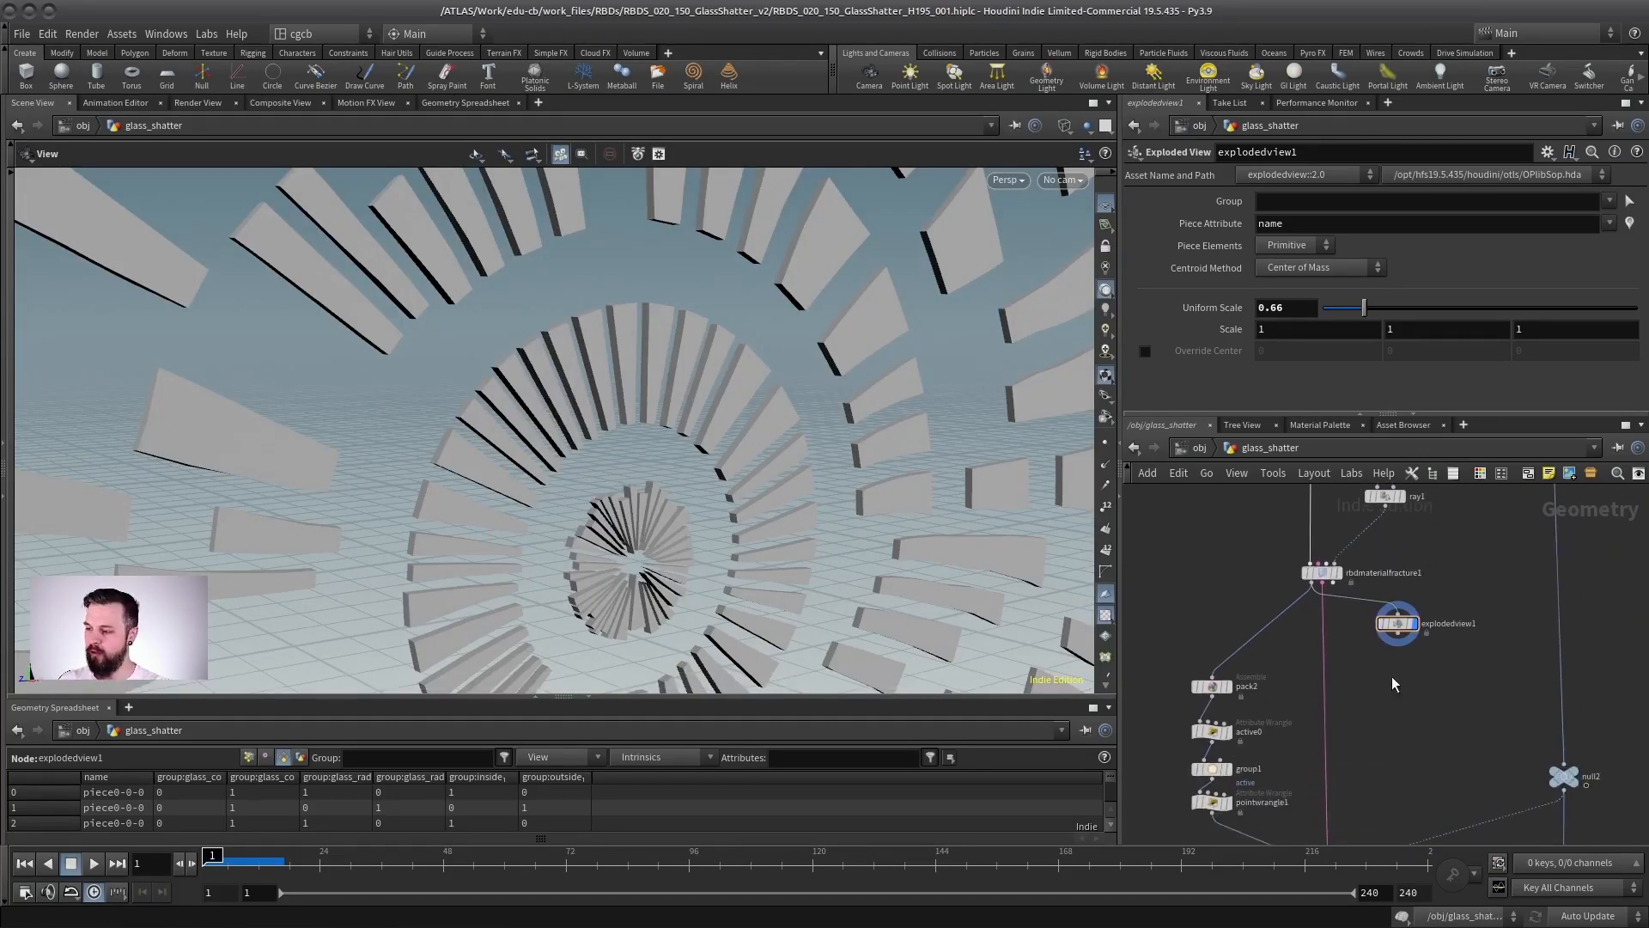
scroll(1394, 681, "up", 2)
middle_click_drag(1388, 665, 1358, 641)
key("Tab")
type("rb")
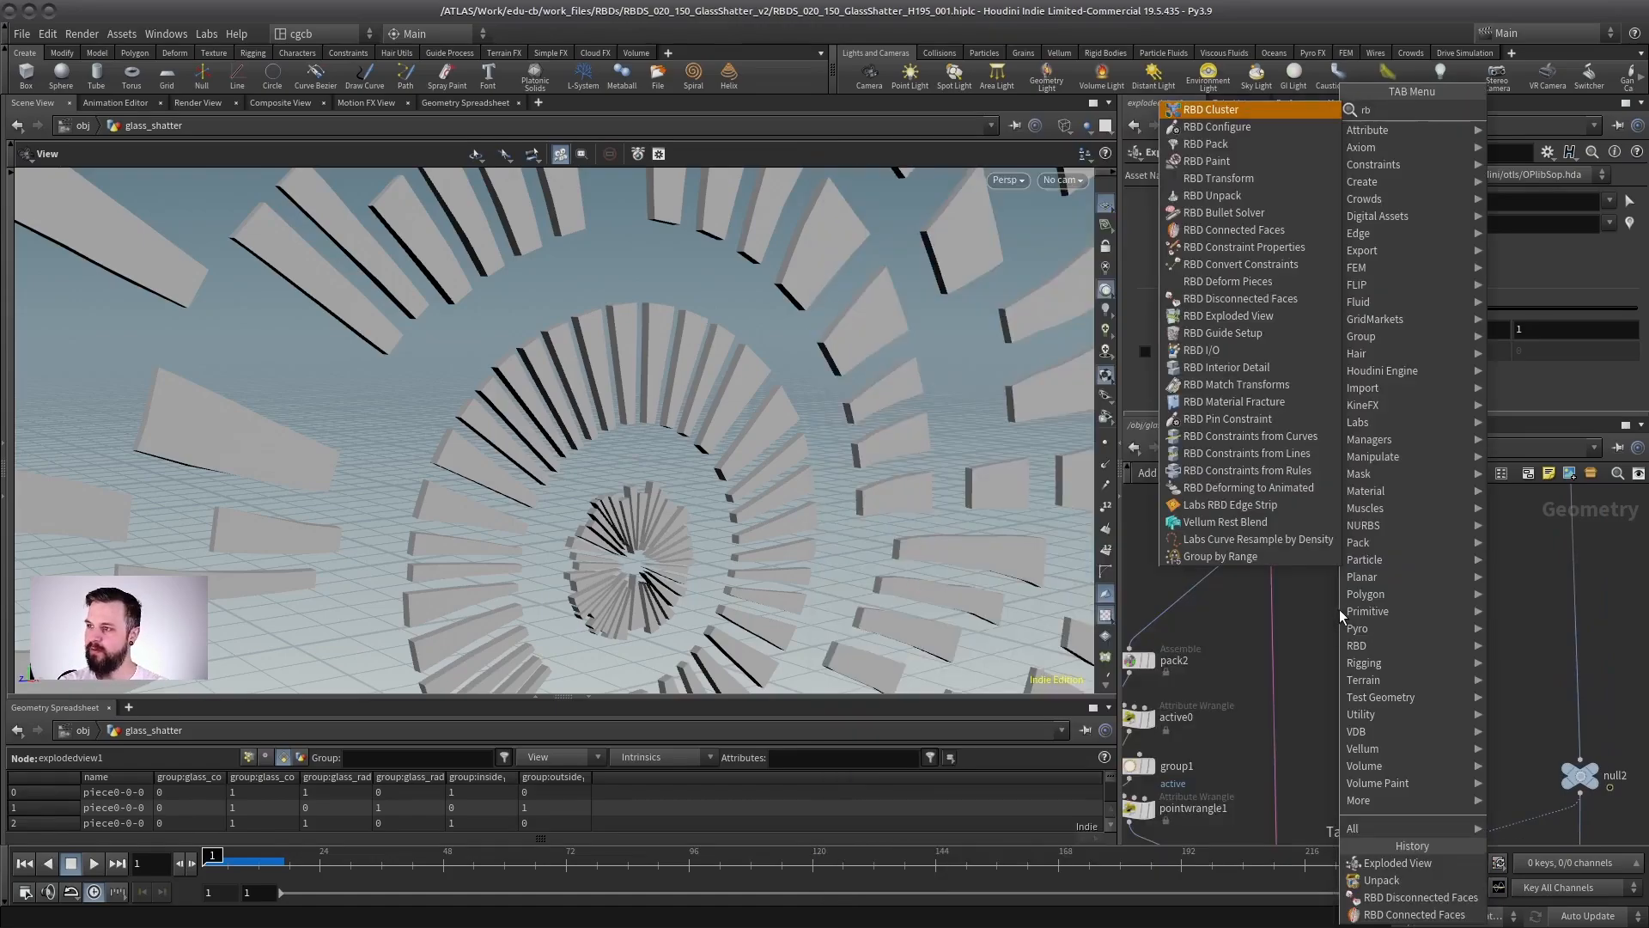
type("dc")
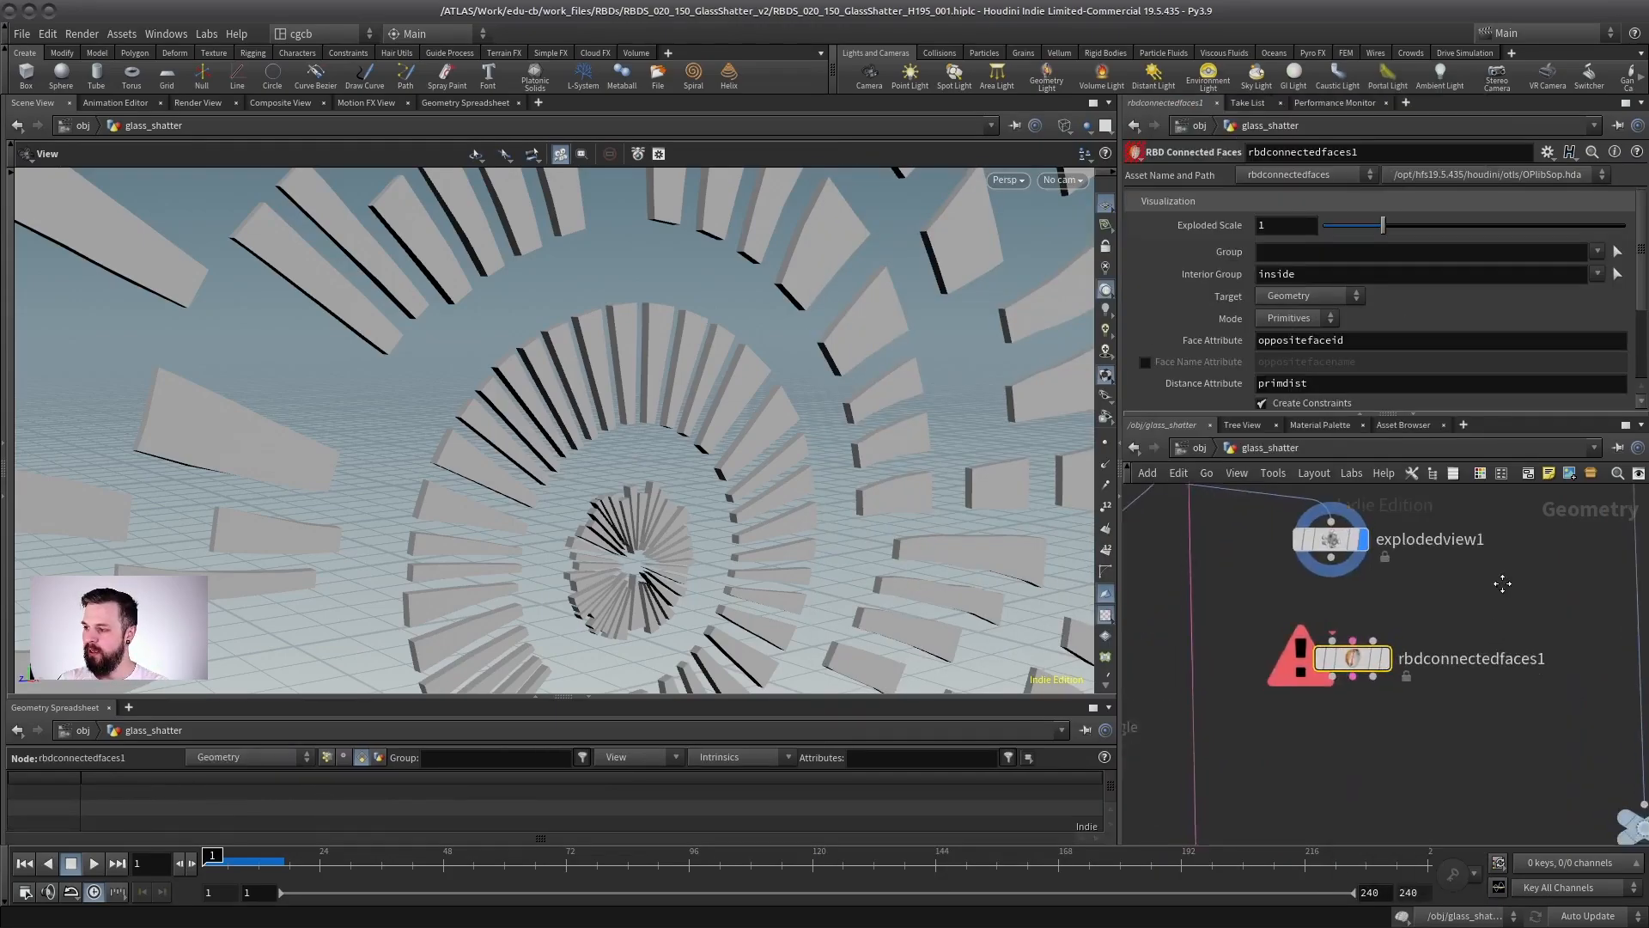
- Add an RBD Disconnected Faces node directly below rbdconnectedfaces1, leaving it unconnected
middle_click_drag(1502, 582, 1502, 515)
key("Tab")
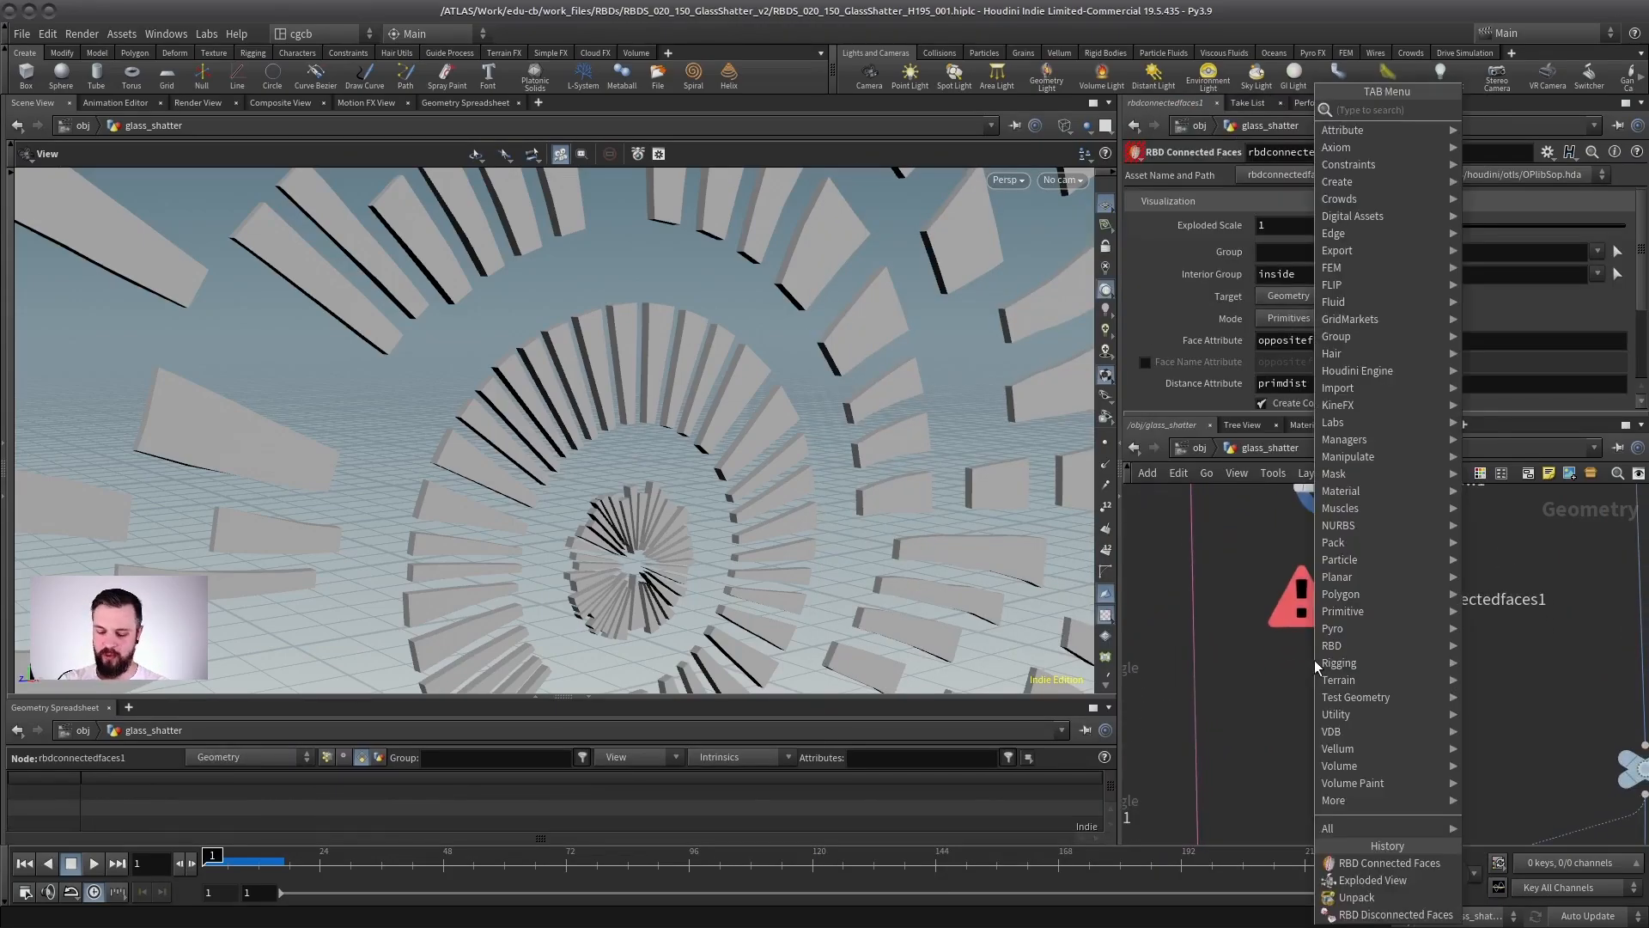
type("rbdd")
key("Return")
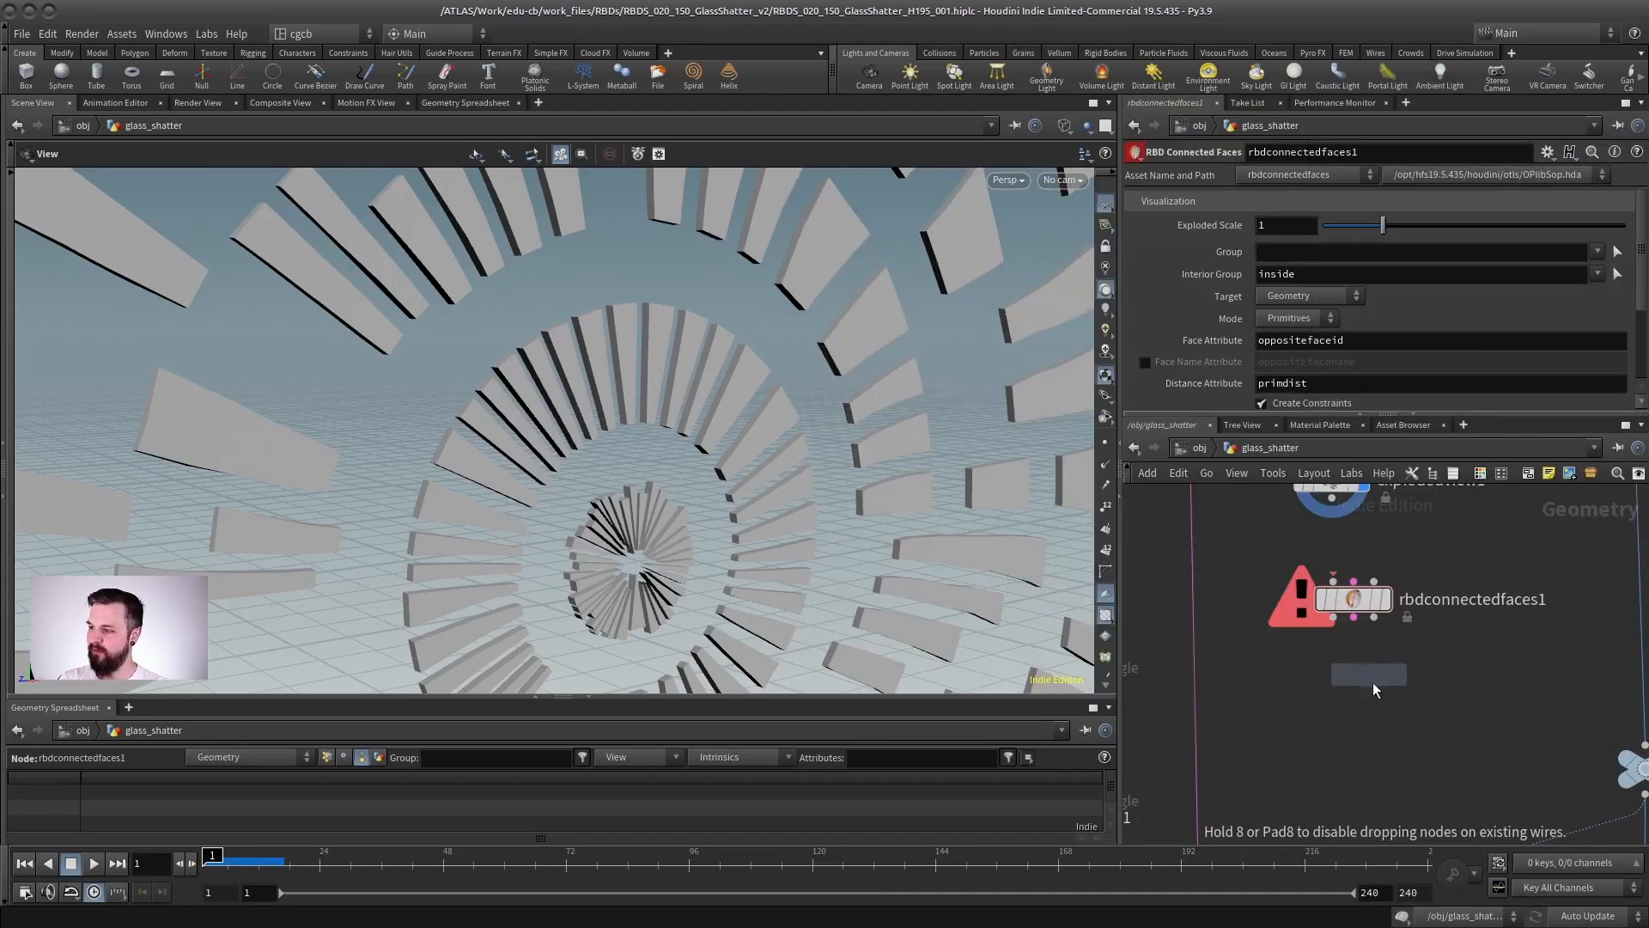
left_click(1370, 683)
scroll(1460, 628, "down", 2)
middle_click_drag(1456, 626, 1386, 694)
left_click_drag(1459, 648, 1336, 698)
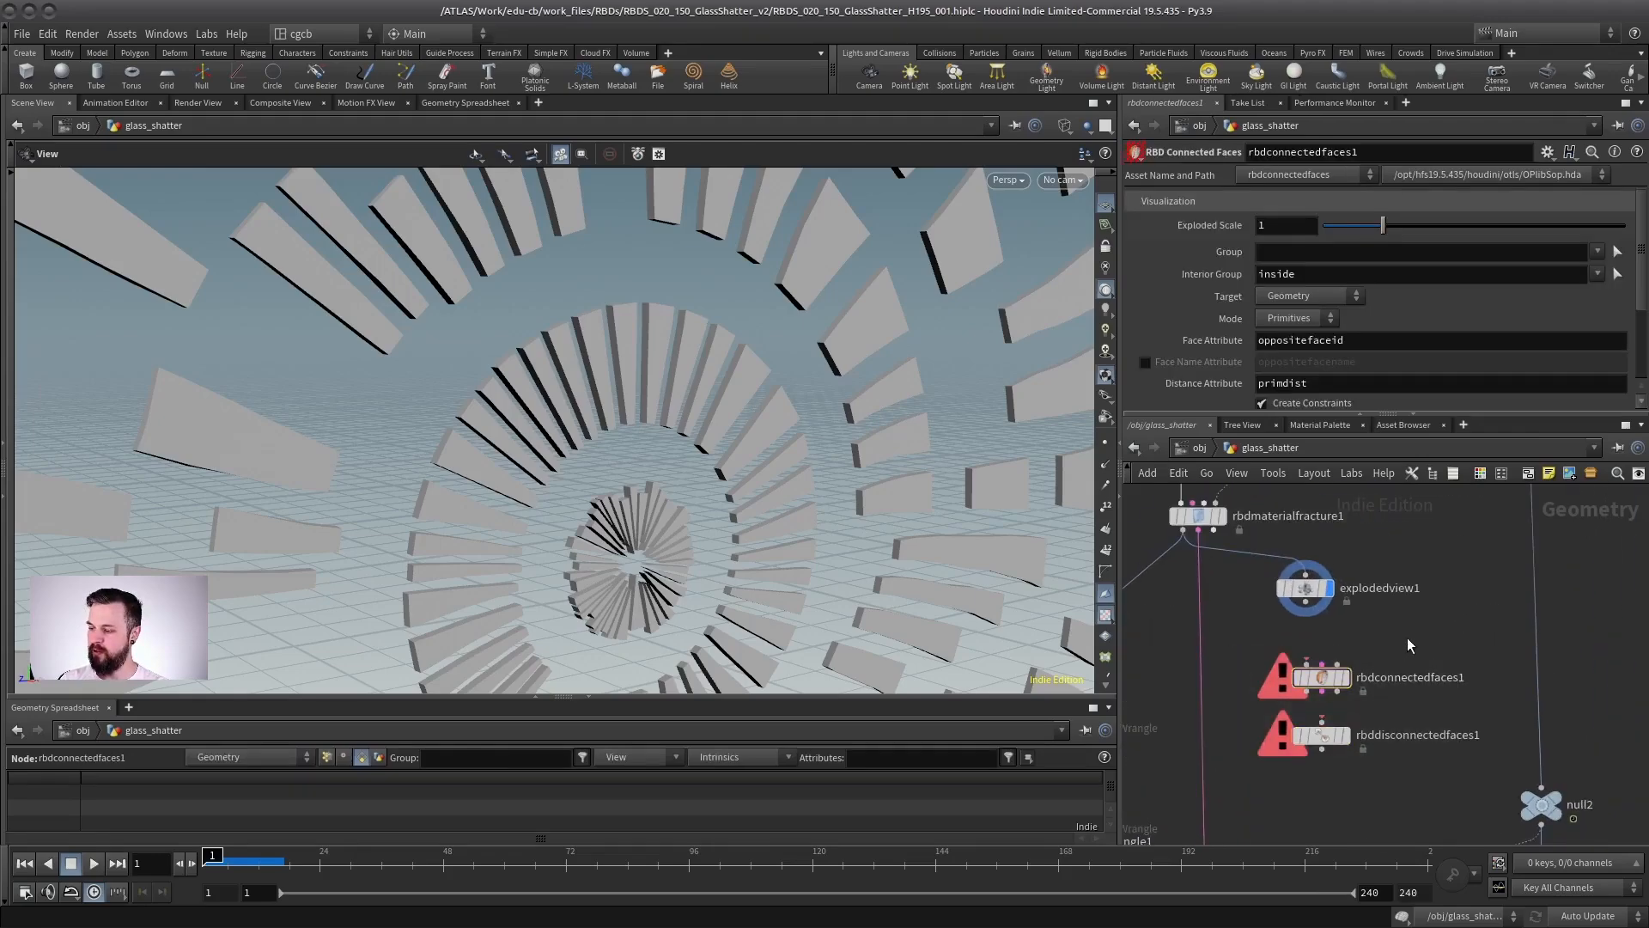
middle_click_drag(1409, 644, 1462, 636)
scroll(1490, 641, "up", 3)
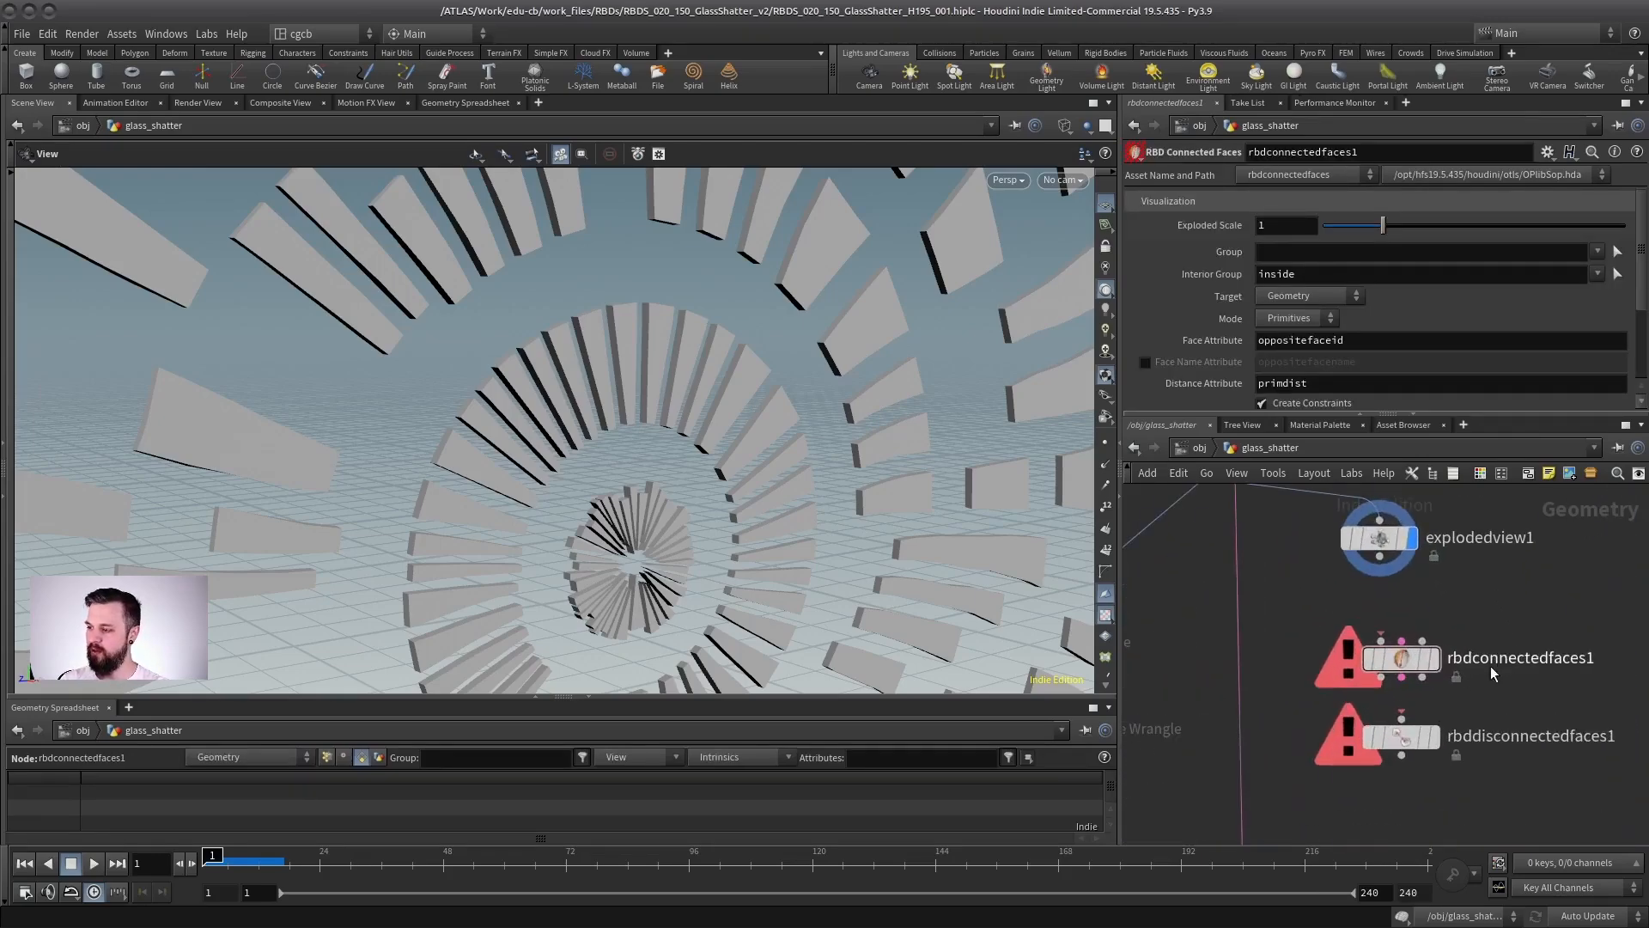
mouse_move(1413, 660)
- Review the exploded shards, the settings of rbddisconnectedfaces1, and the network around rbdbulletsolver1
left_click_drag(521, 399, 450, 330)
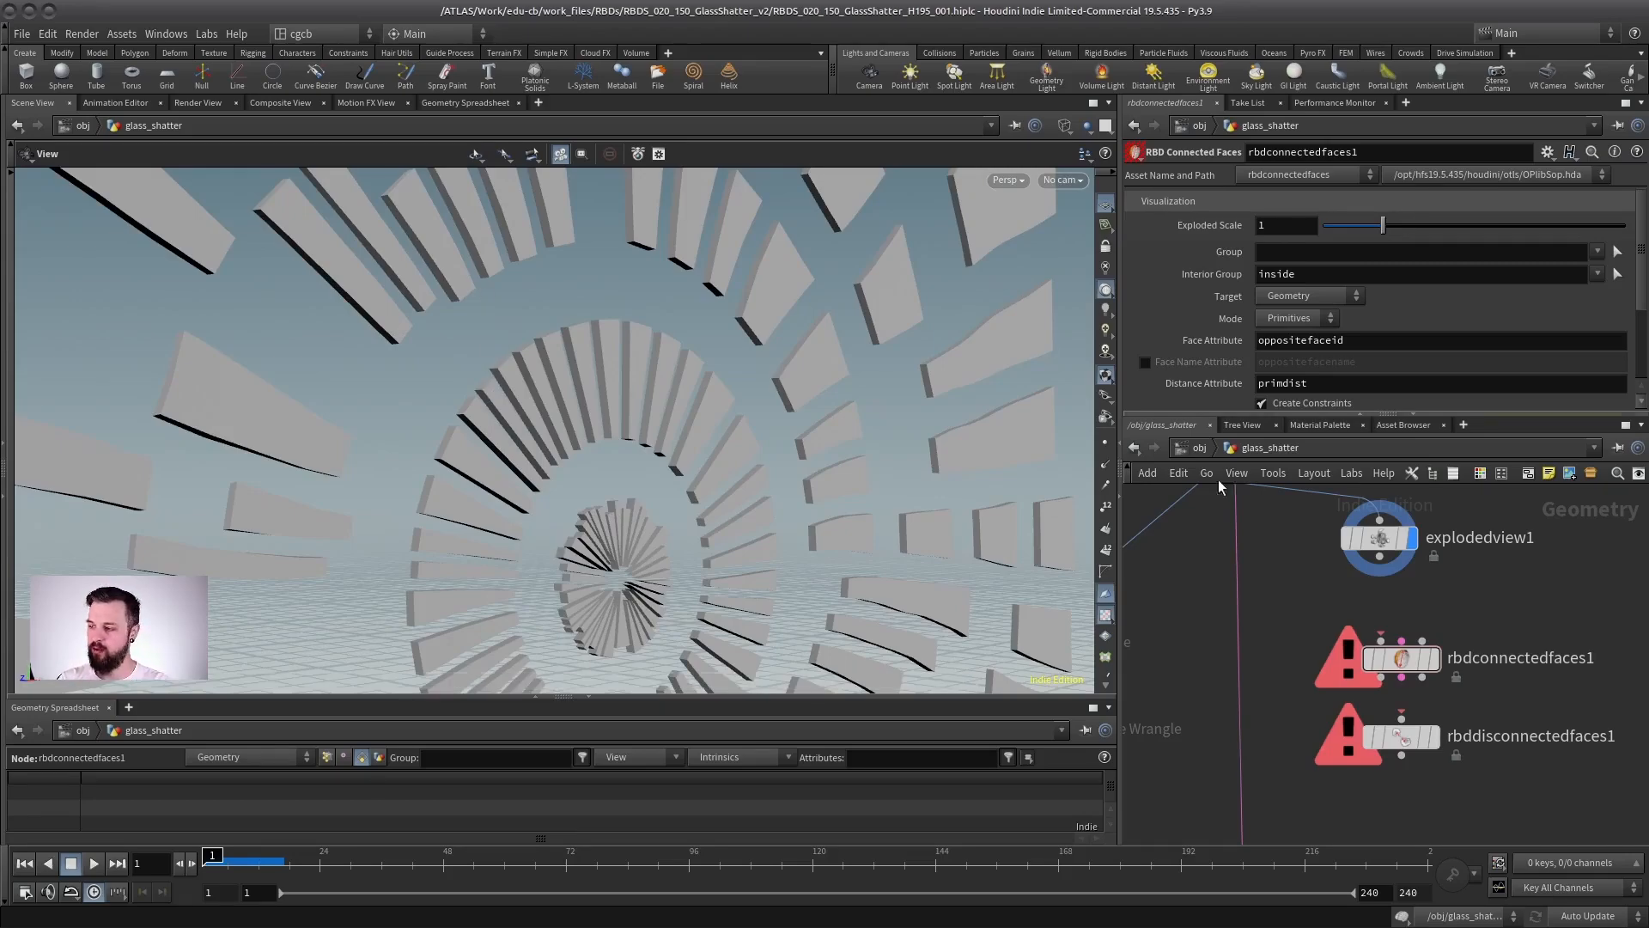
right_click_drag(1513, 590, 1500, 678)
middle_click_drag(1500, 678, 1372, 557)
left_click(1304, 575)
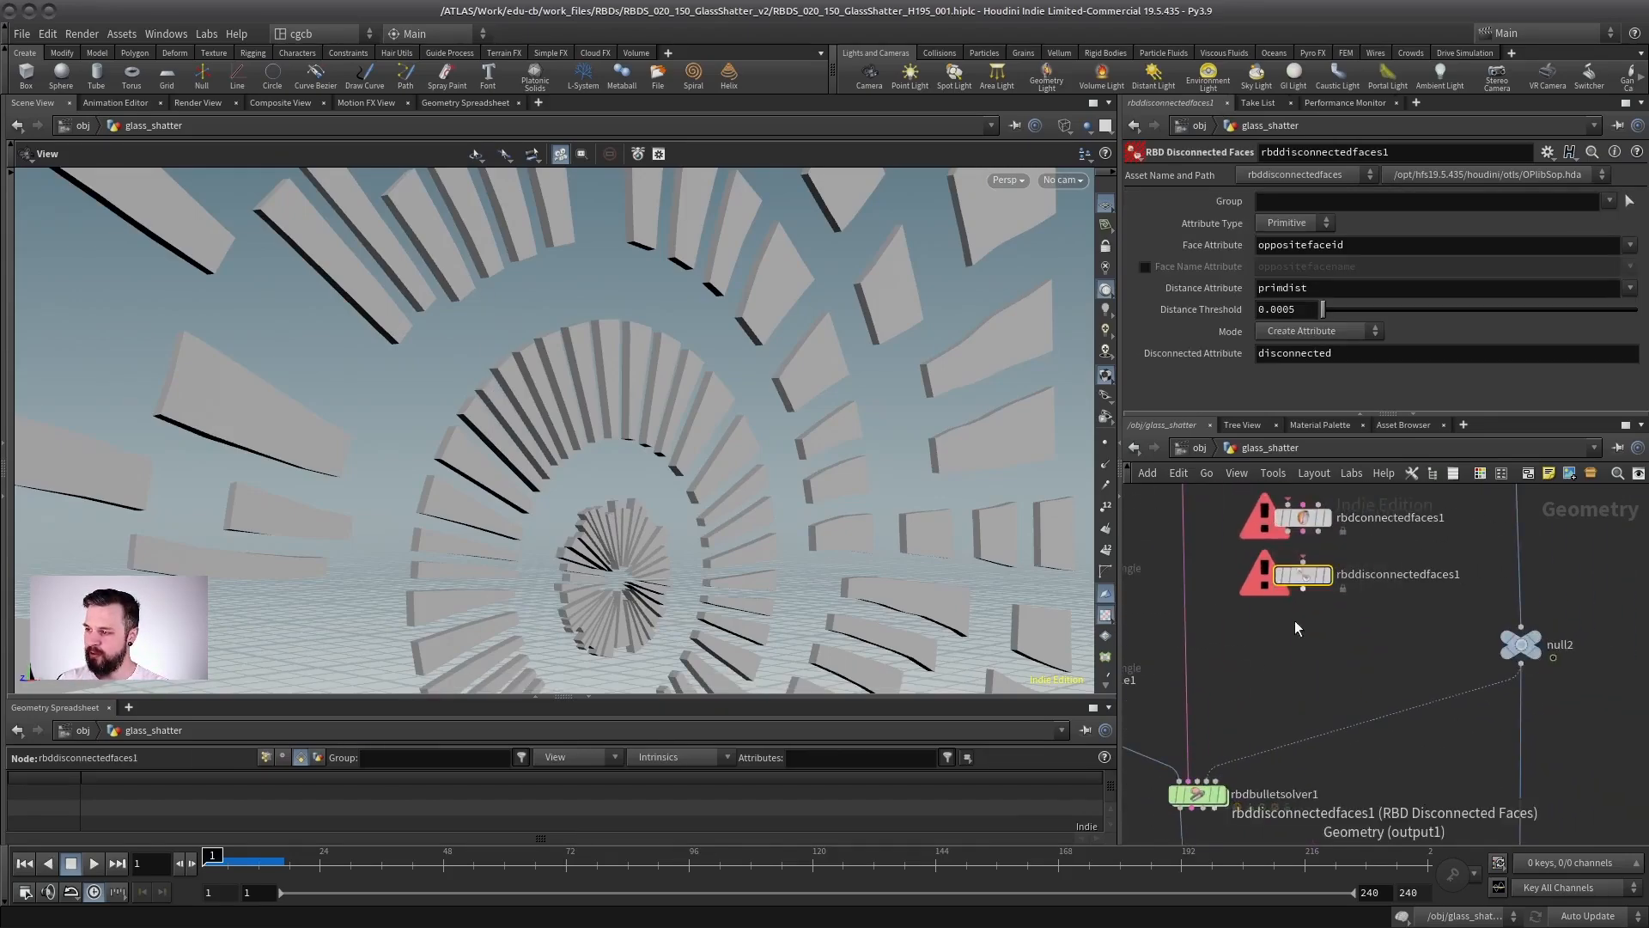
scroll(1297, 699, "down", 4)
scroll(1374, 688, "up", 2)
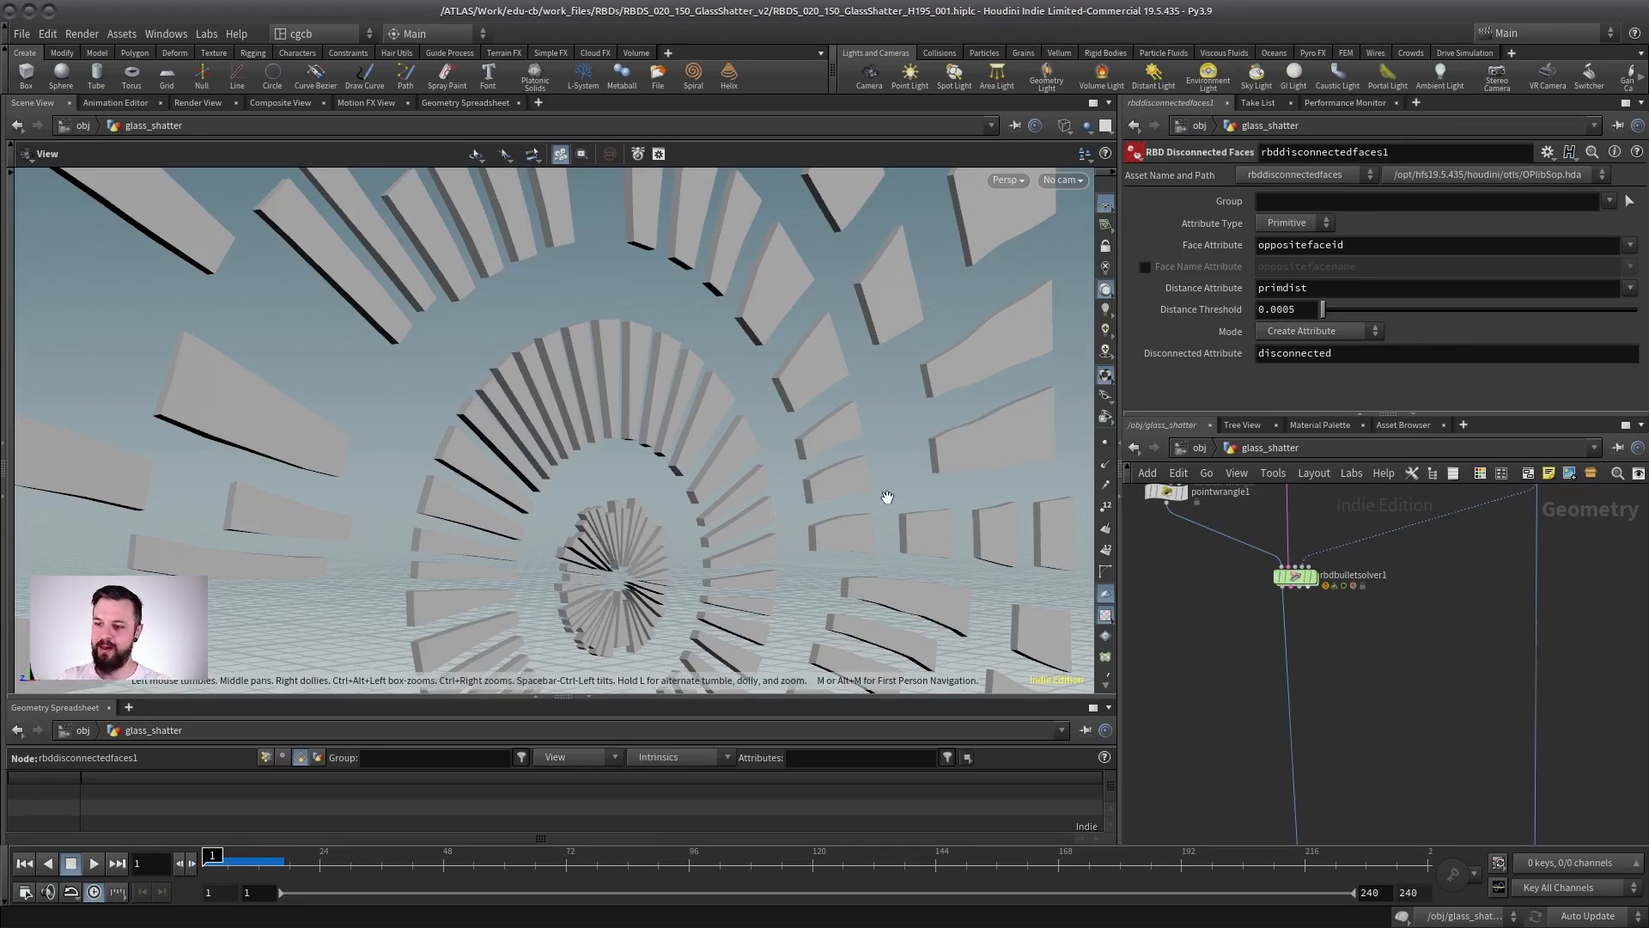
middle_click_drag(1323, 533, 1342, 674)
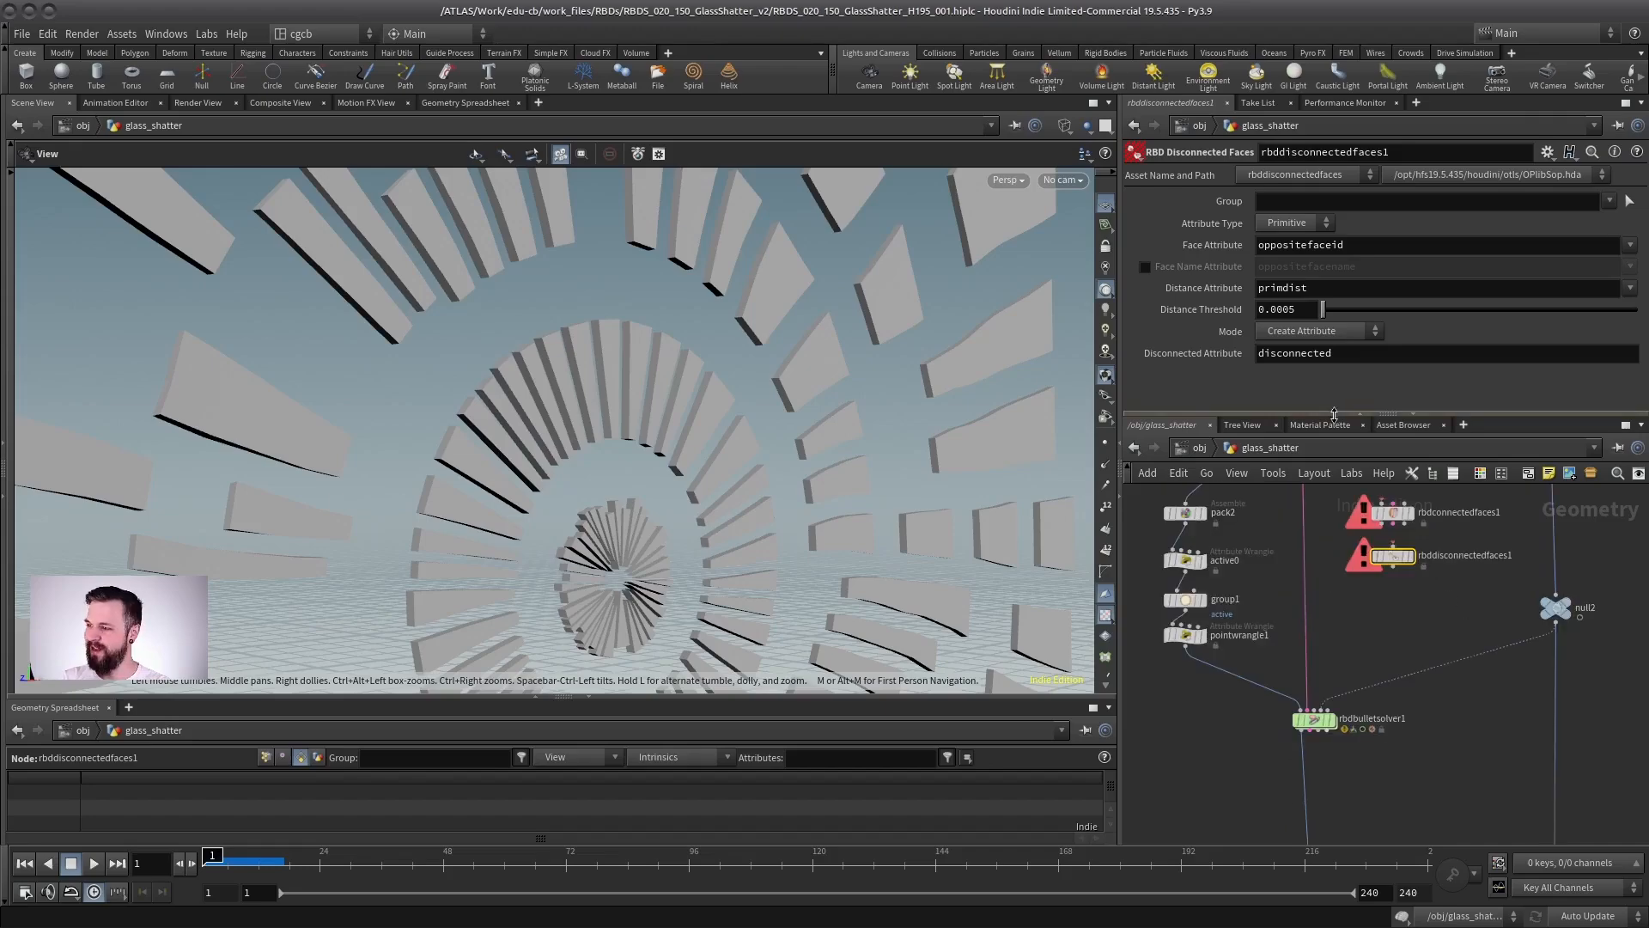
- Enlarge the network editor and move explodedview1 to the other side of the fracture branch, above pack2
left_click_drag(1332, 414, 1332, 265)
middle_click_drag(1332, 416, 1317, 586)
scroll(1421, 479, "up", 4)
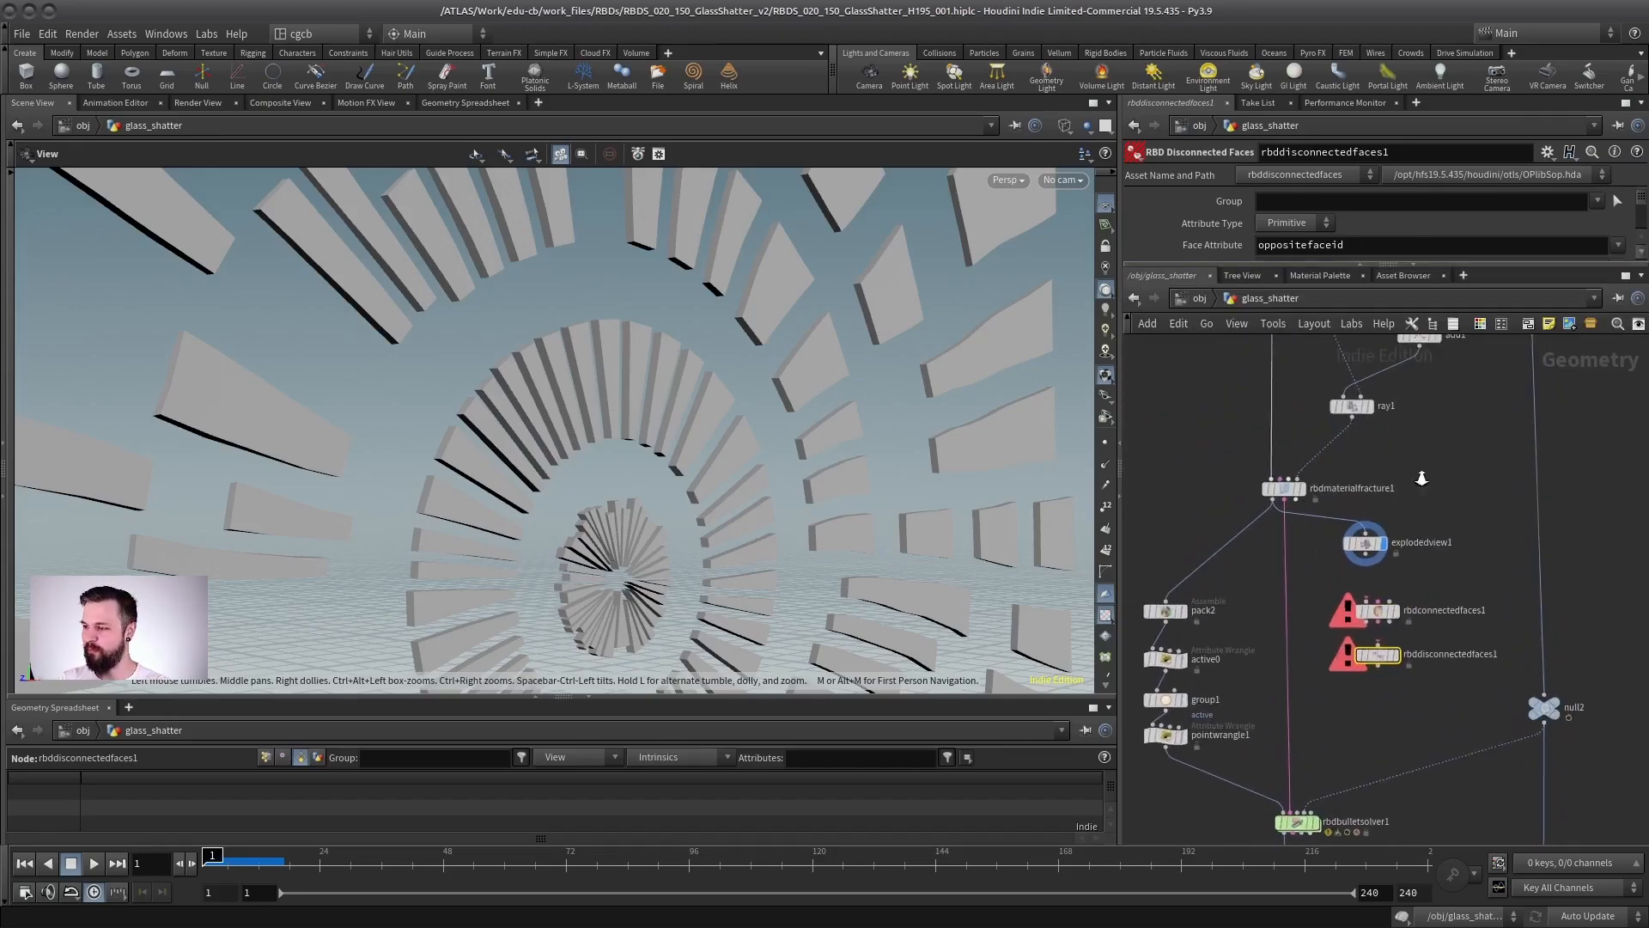
middle_click_drag(1232, 543, 1265, 467)
scroll(1374, 534, "down", 3)
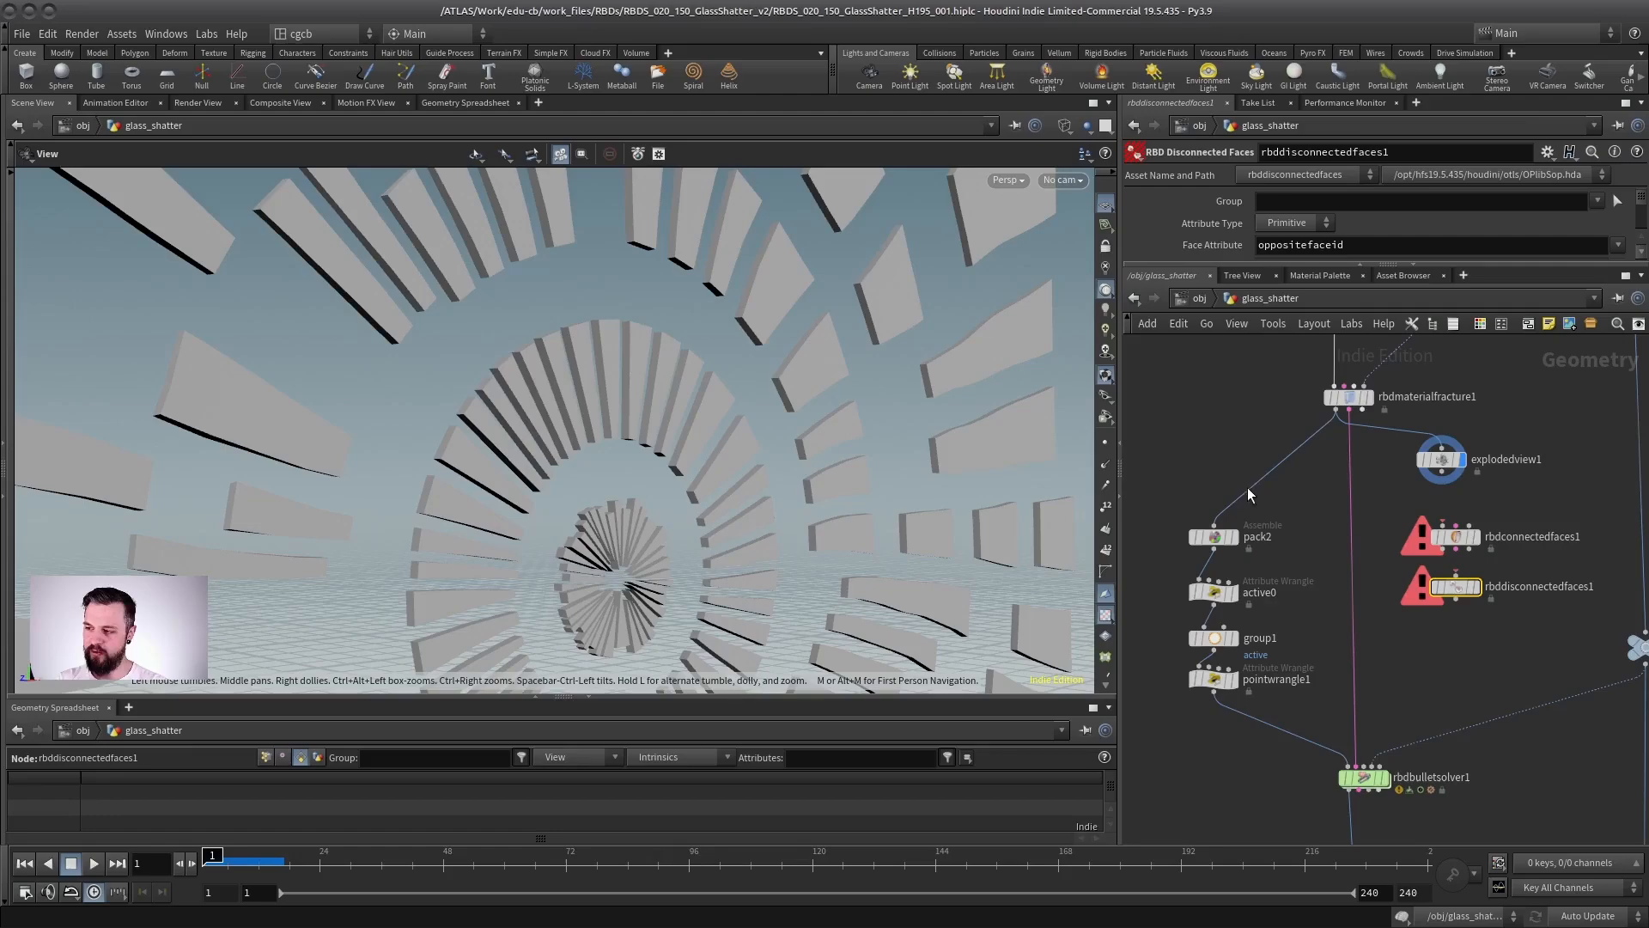
left_click_drag(1443, 462, 1184, 438)
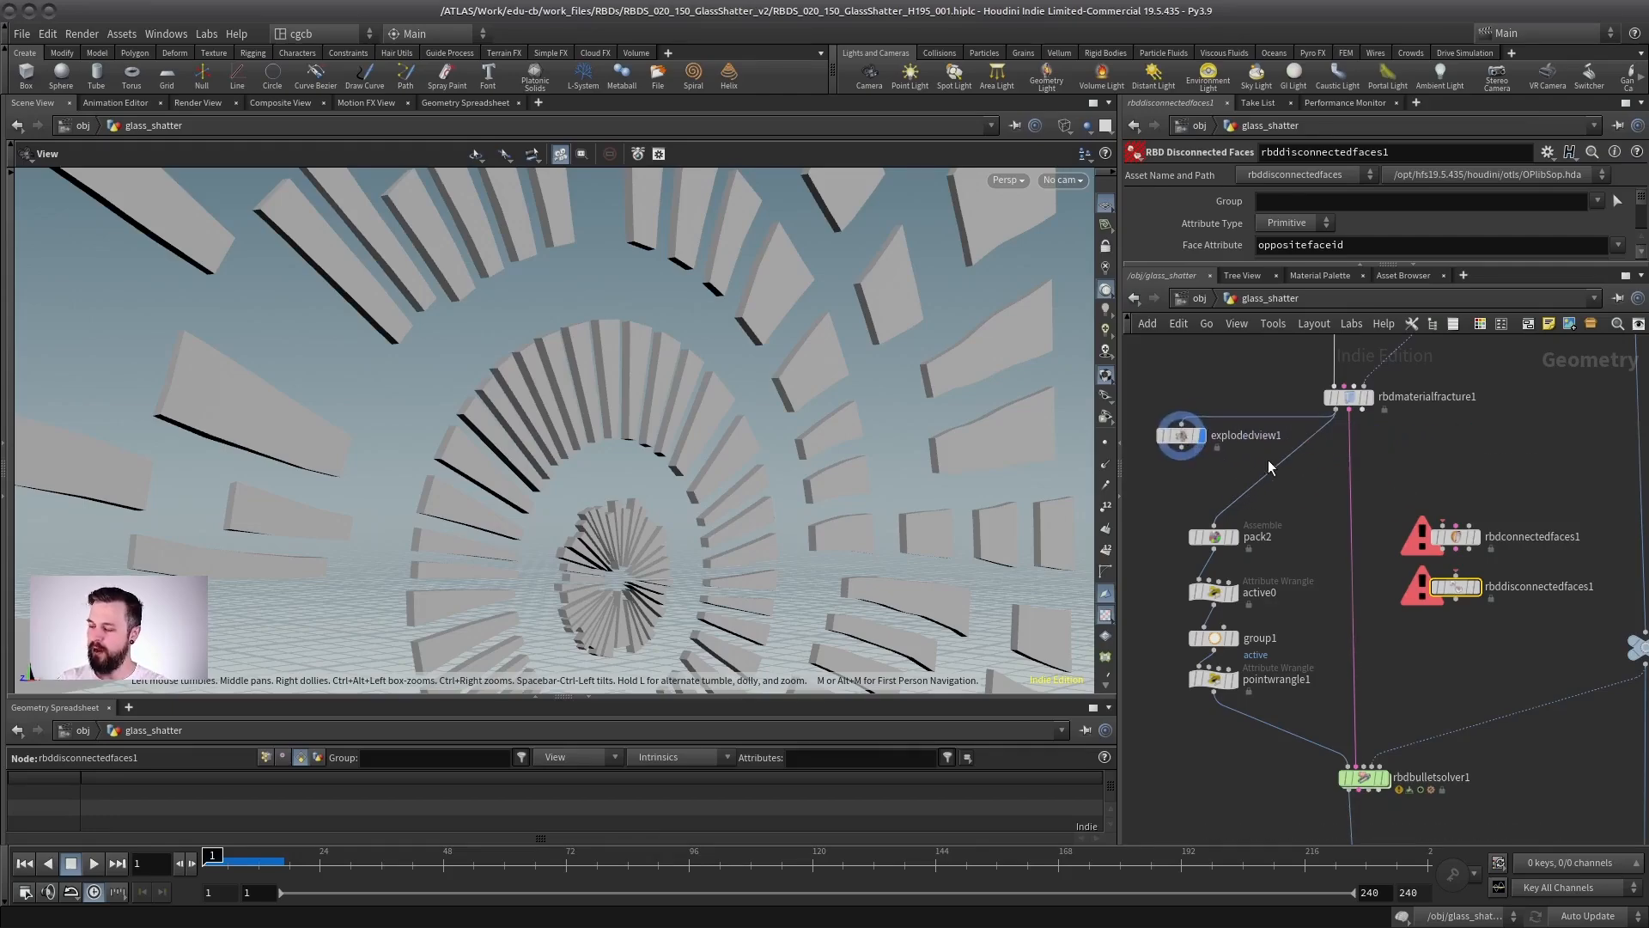
- Wire rbdmaterialfracture1's first output into rbdbulletsolver1's first input, then insert rbdconnectedfaces1 on the wires below the fracture node and display it
left_click(1336, 414)
left_click(1344, 763)
scroll(1460, 481, "up", 3)
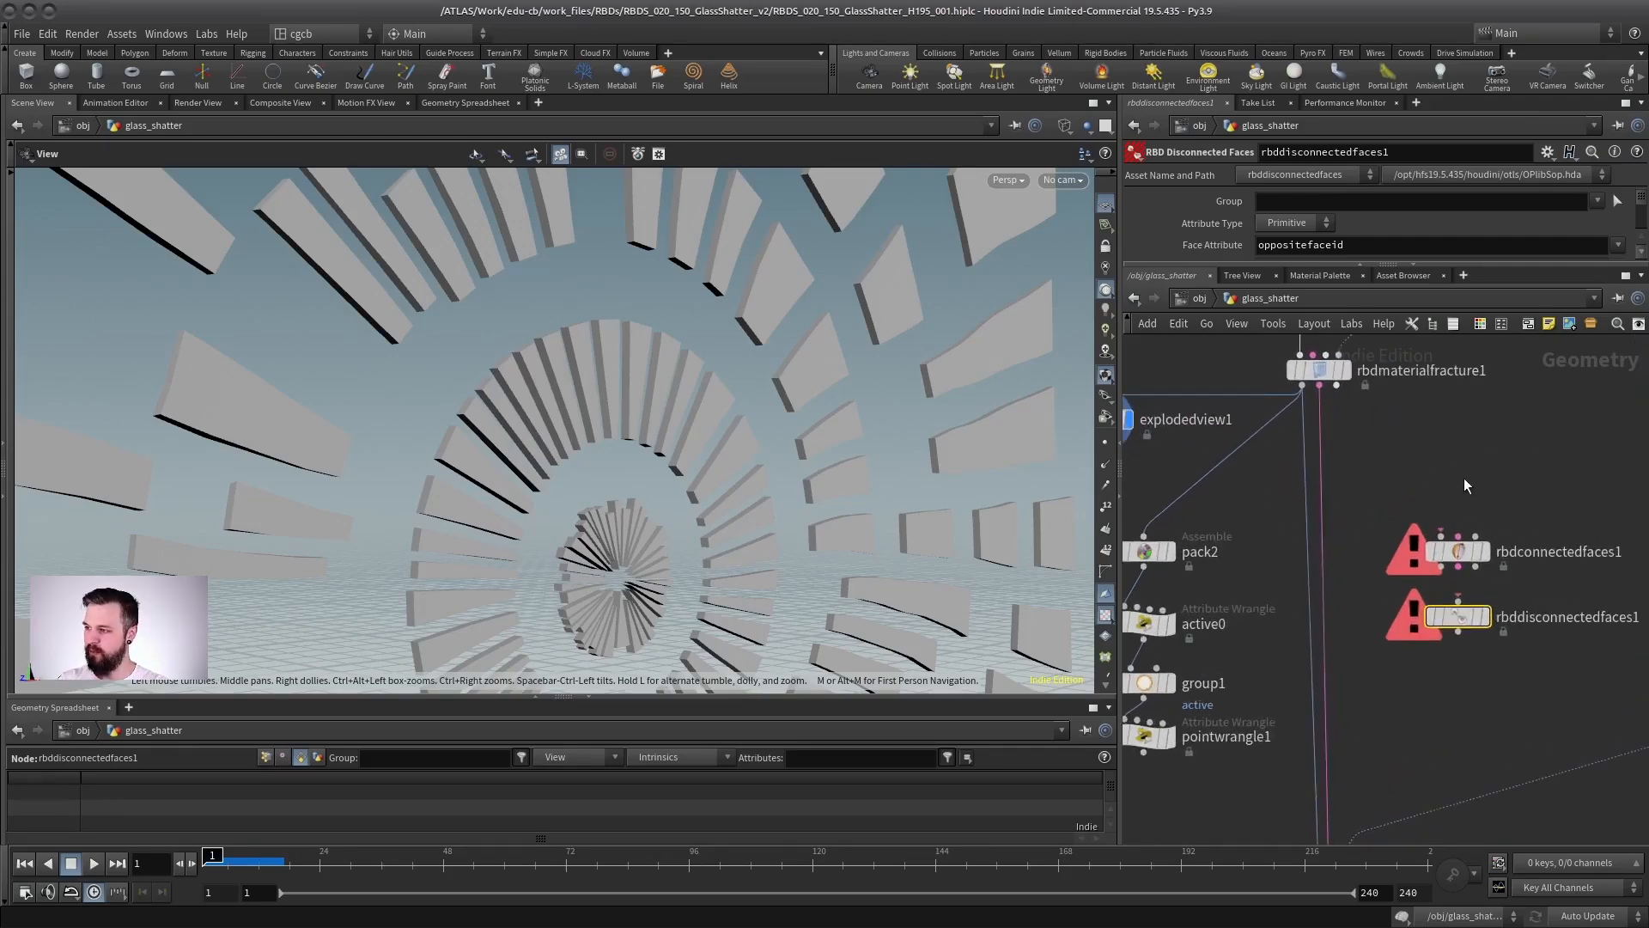
middle_click_drag(1451, 496, 1417, 527)
left_click_drag(1435, 580, 1287, 529)
left_click(1316, 530)
scroll(705, 462, "down", 5)
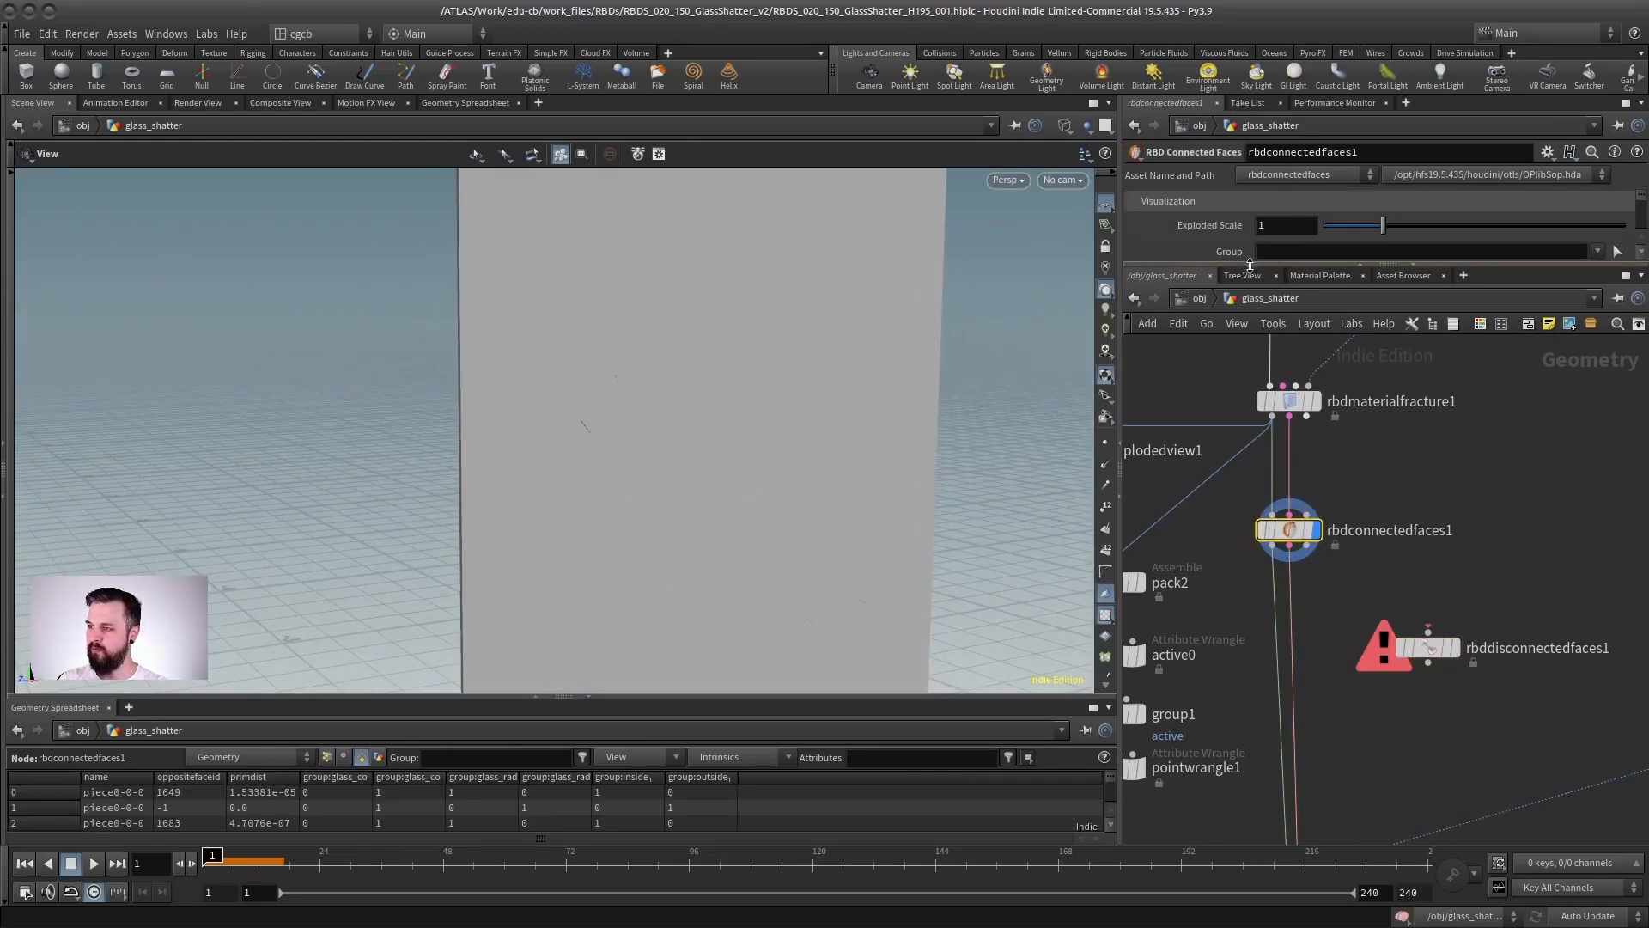
- Enlarge the parameter area and set the exploded scale of rbdconnectedfaces1 to 1.01, viewing its exploded guide geometry
left_click_drag(1248, 268, 1247, 487)
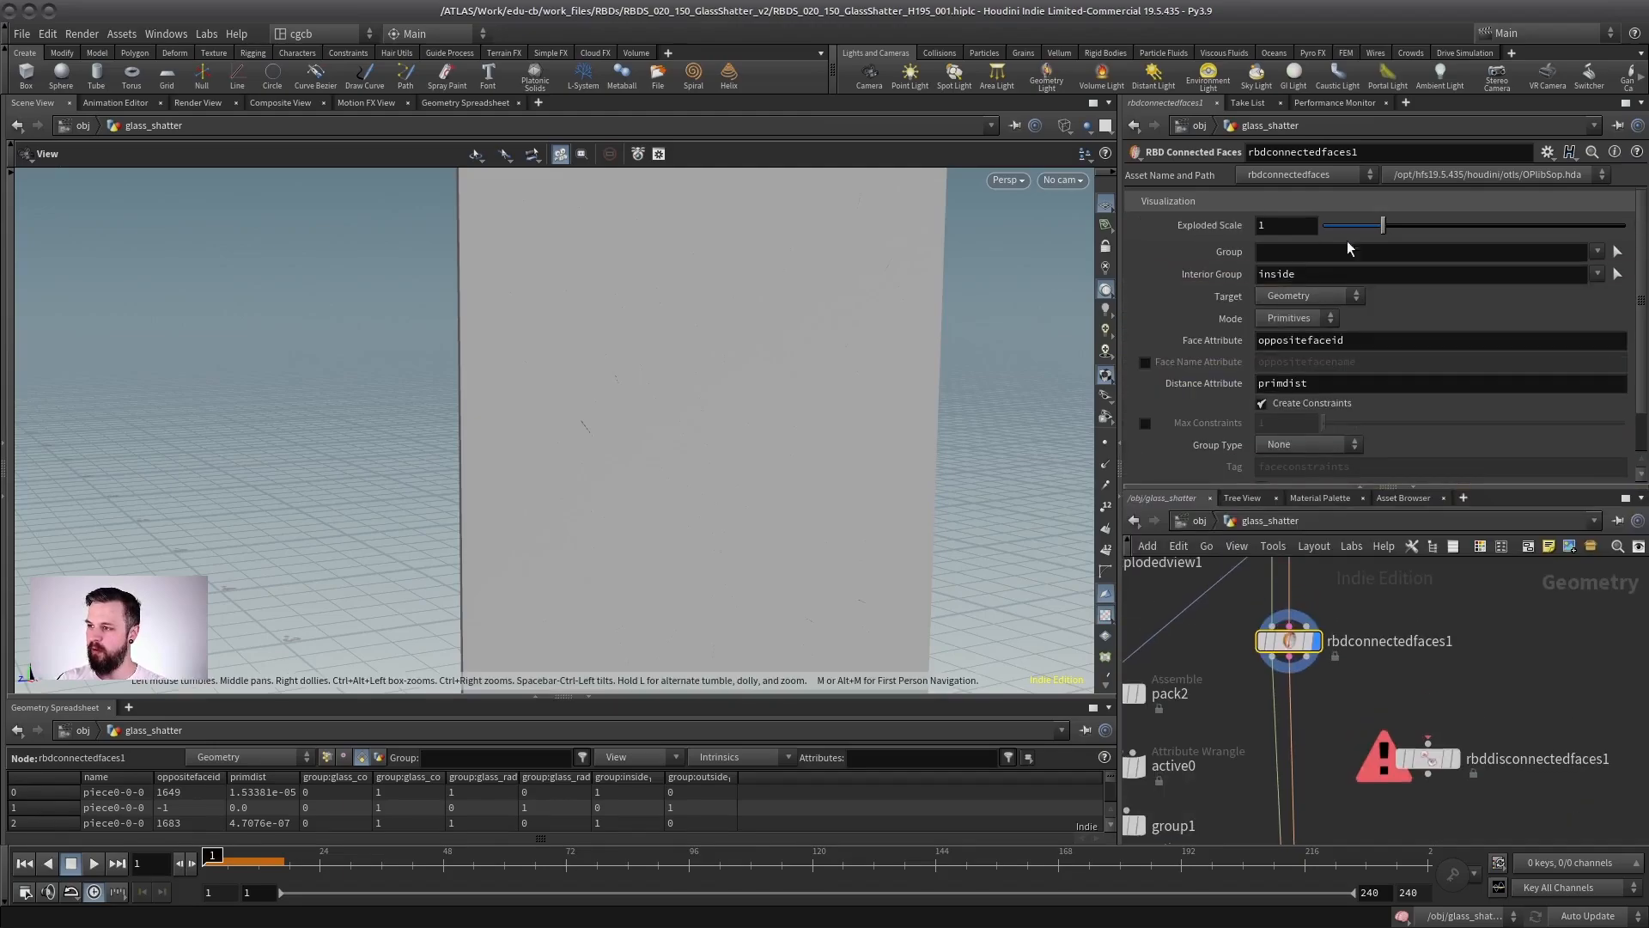
mouse_move(1363, 225)
left_mouse_down()
mouse_move(1341, 225)
mouse_move(1384, 226)
left_mouse_up()
left_click_drag(747, 418, 634, 383, "alt")
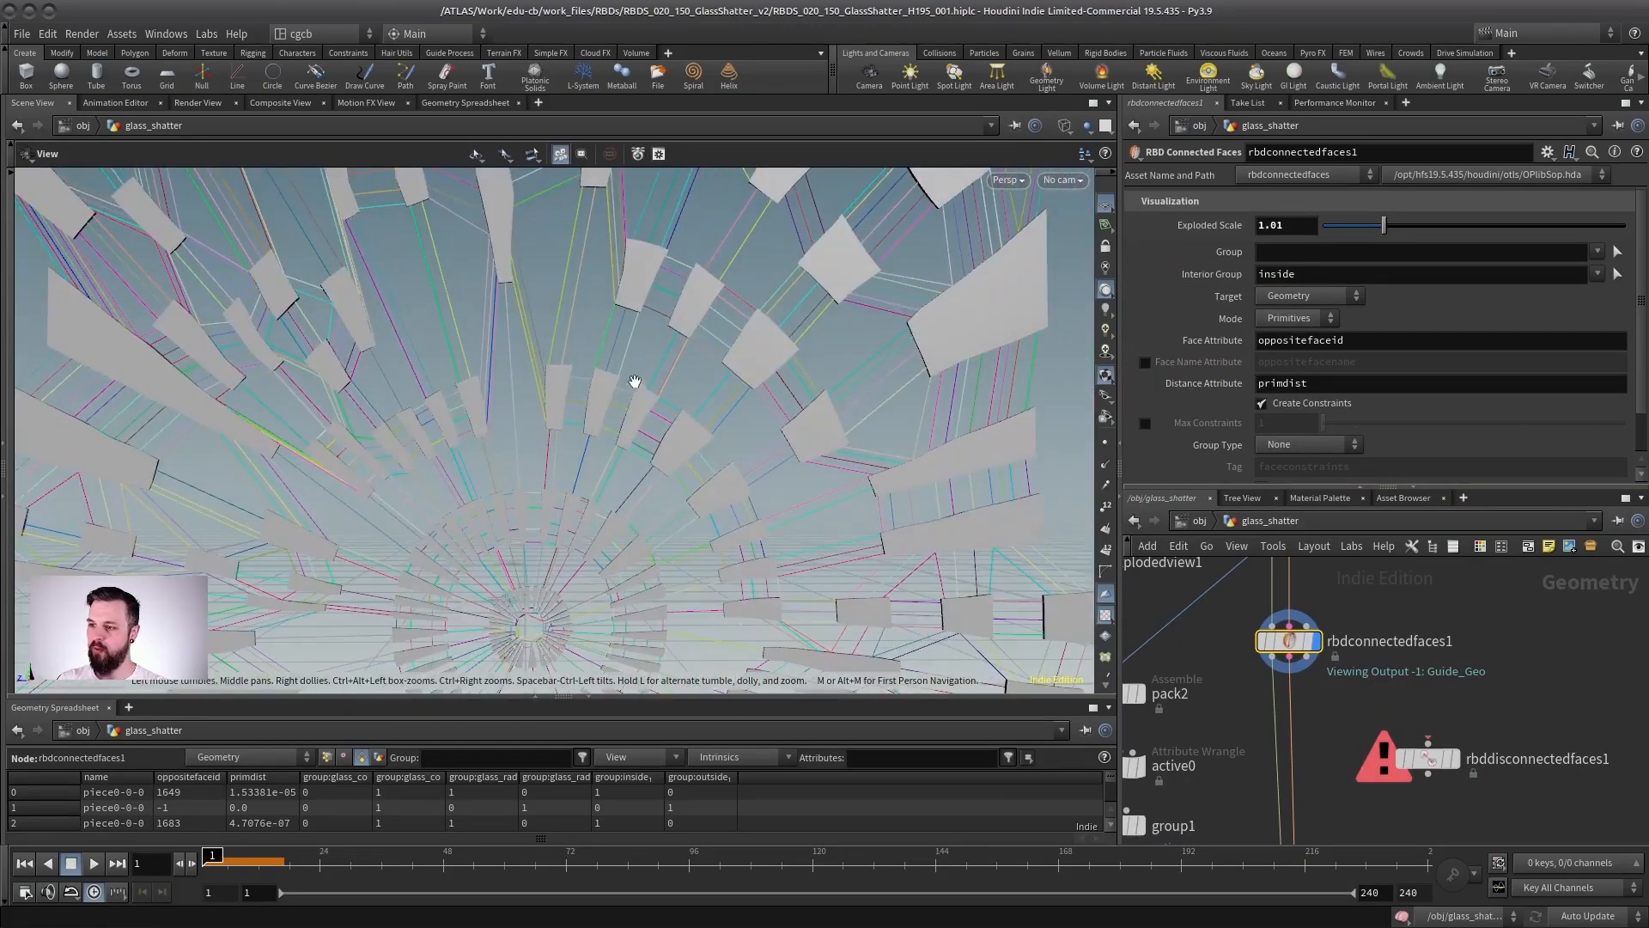
- Examine the matching colors and connecting lines on the inner faces of neighboring exploded glass shards up close
left_click_drag(679, 439, 868, 427, "alt")
right_click_drag(868, 427, 608, 430, "alt")
left_click_drag(510, 418, 711, 415, "alt")
right_click_drag(711, 416, 550, 405, "alt")
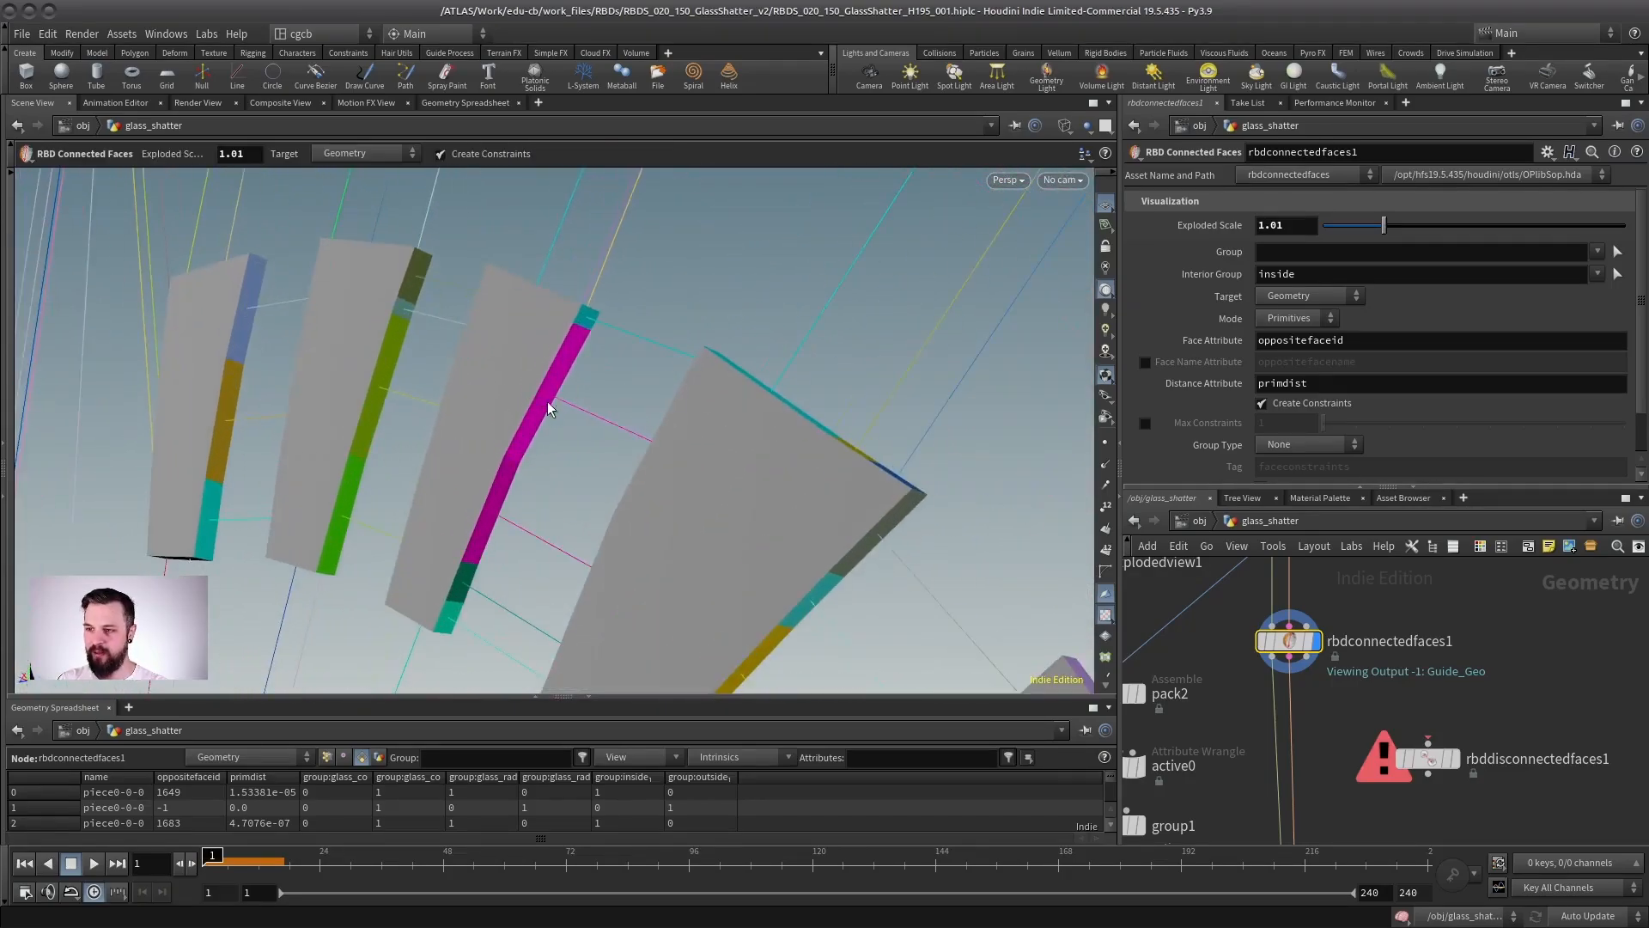
mouse_move(550, 405)
left_mouse_down("alt")
mouse_move(734, 456)
mouse_move(756, 443)
mouse_move(504, 413)
mouse_move(755, 449)
mouse_move(510, 402)
mouse_move(718, 450)
mouse_move(688, 456)
mouse_move(563, 381)
left_mouse_up("alt")
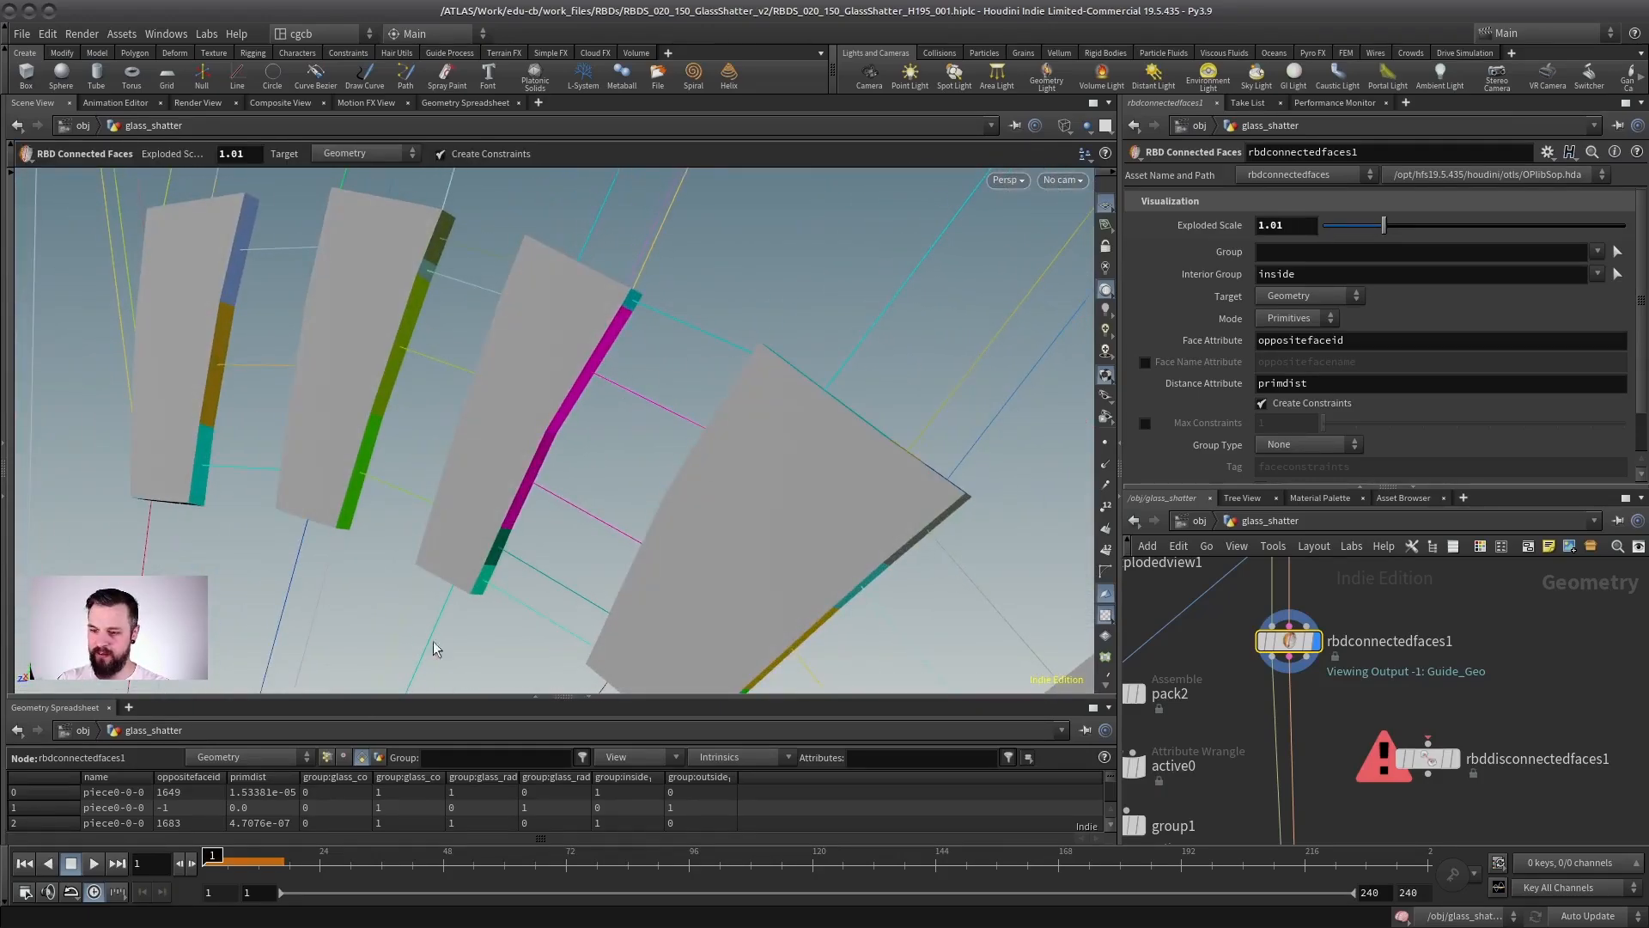
- Enlarge the geometry spreadsheet and sort the primitives of rbdconnectedfaces1 by the oppositefaceid attribute
left_click_drag(404, 697, 430, 407)
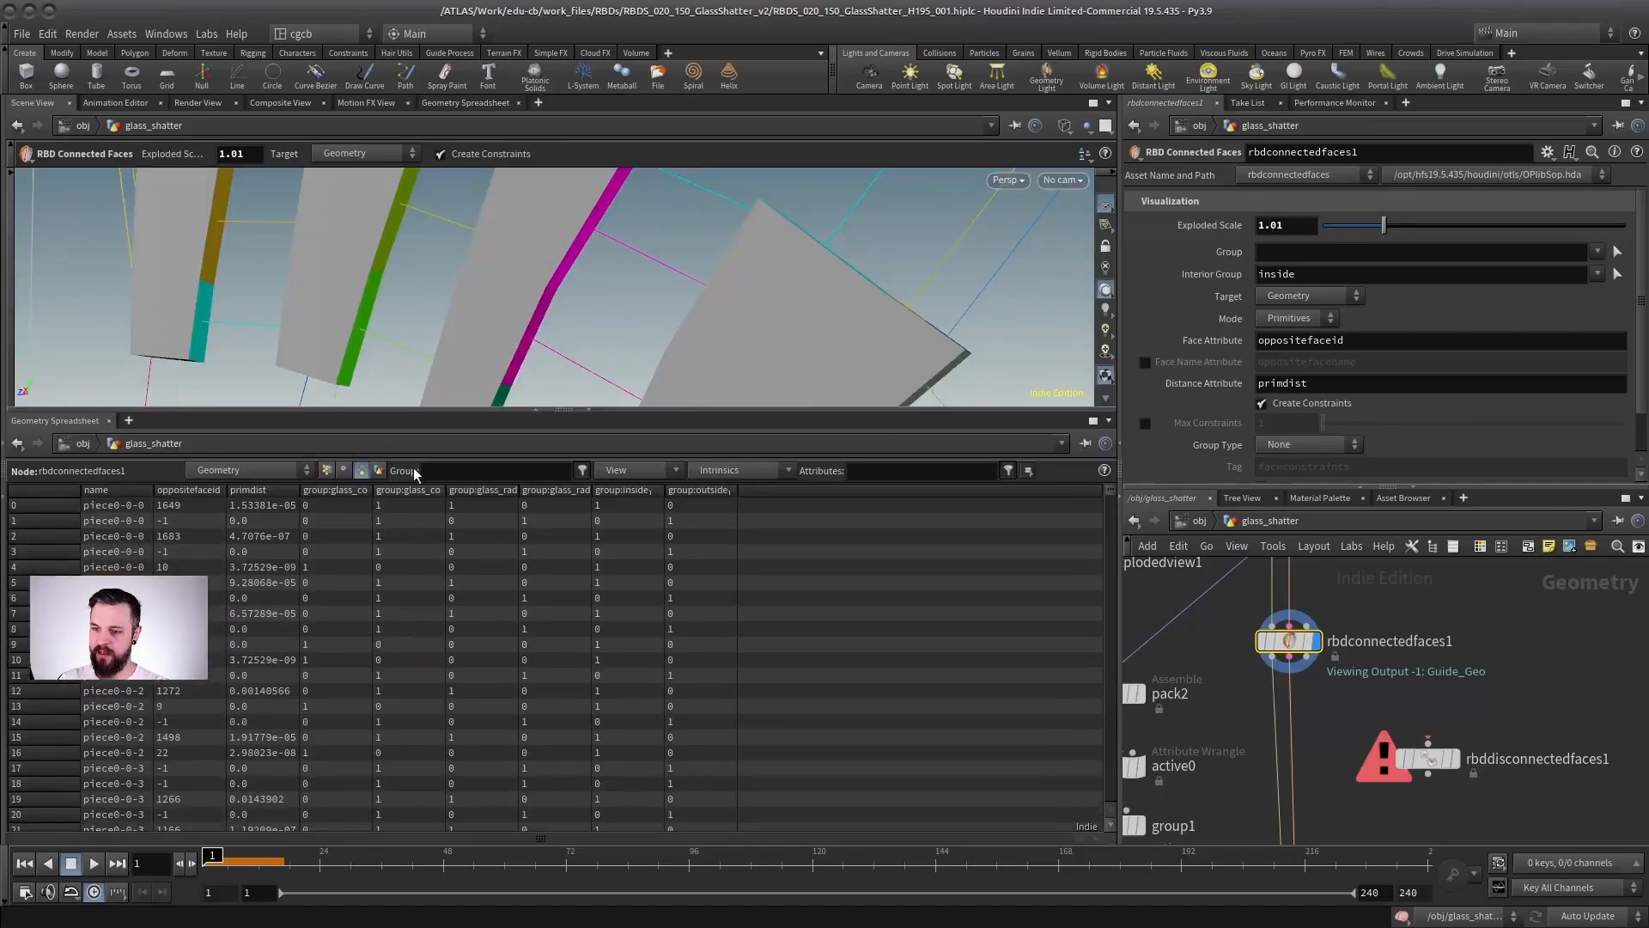
scroll(1414, 652, "up", 2)
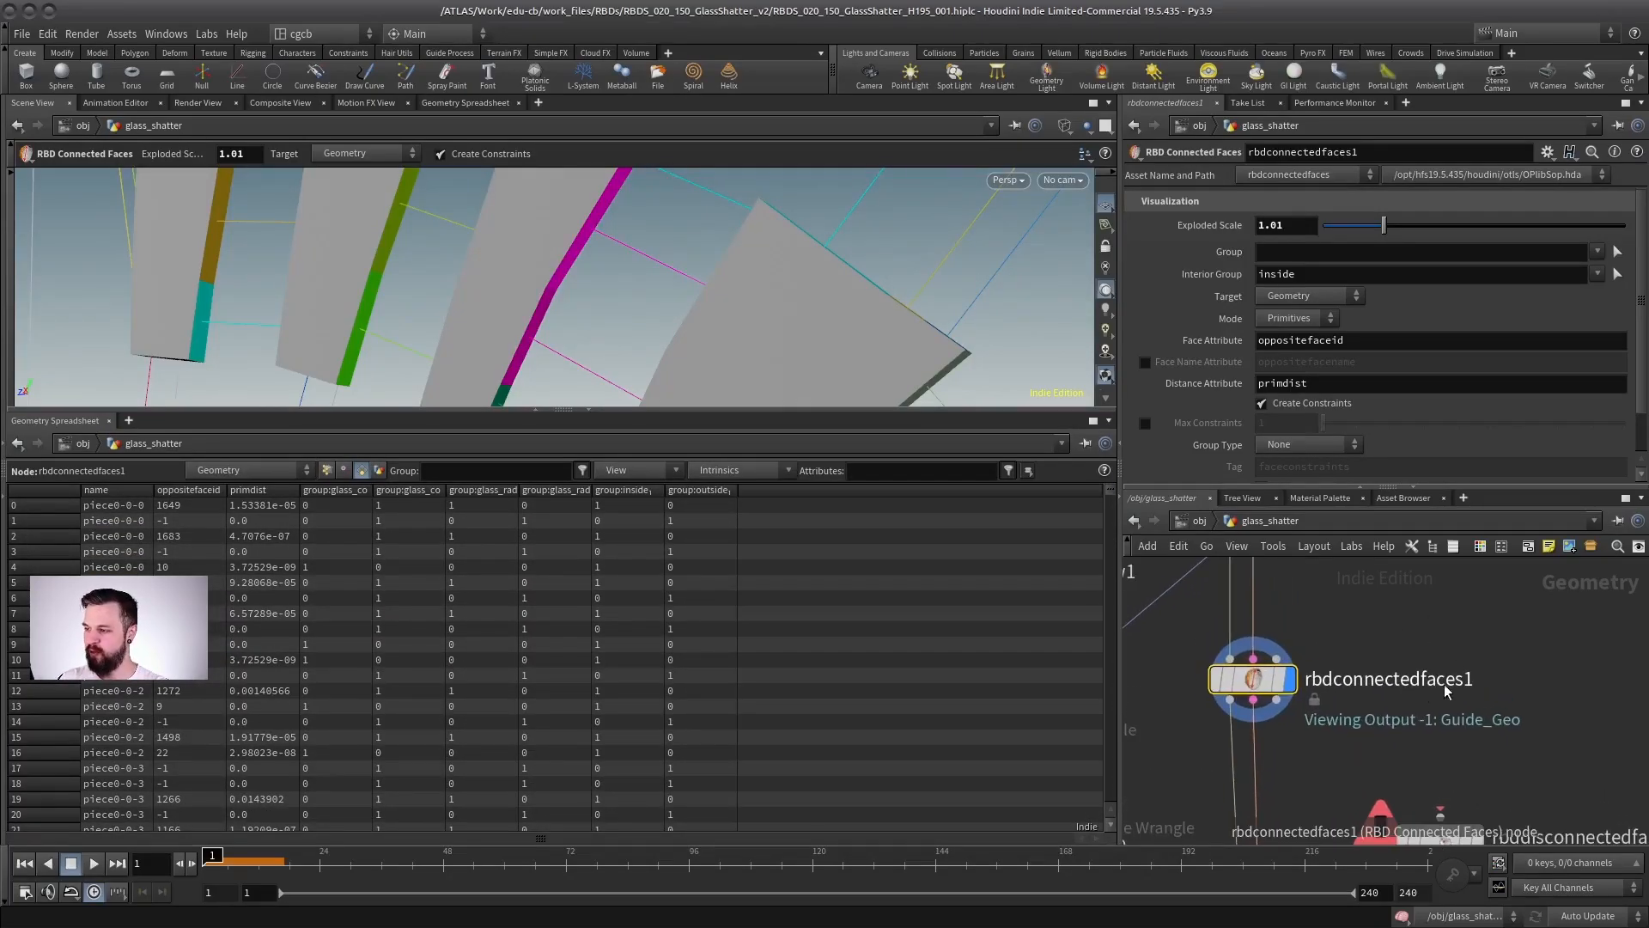
left_click_drag(559, 254, 524, 341)
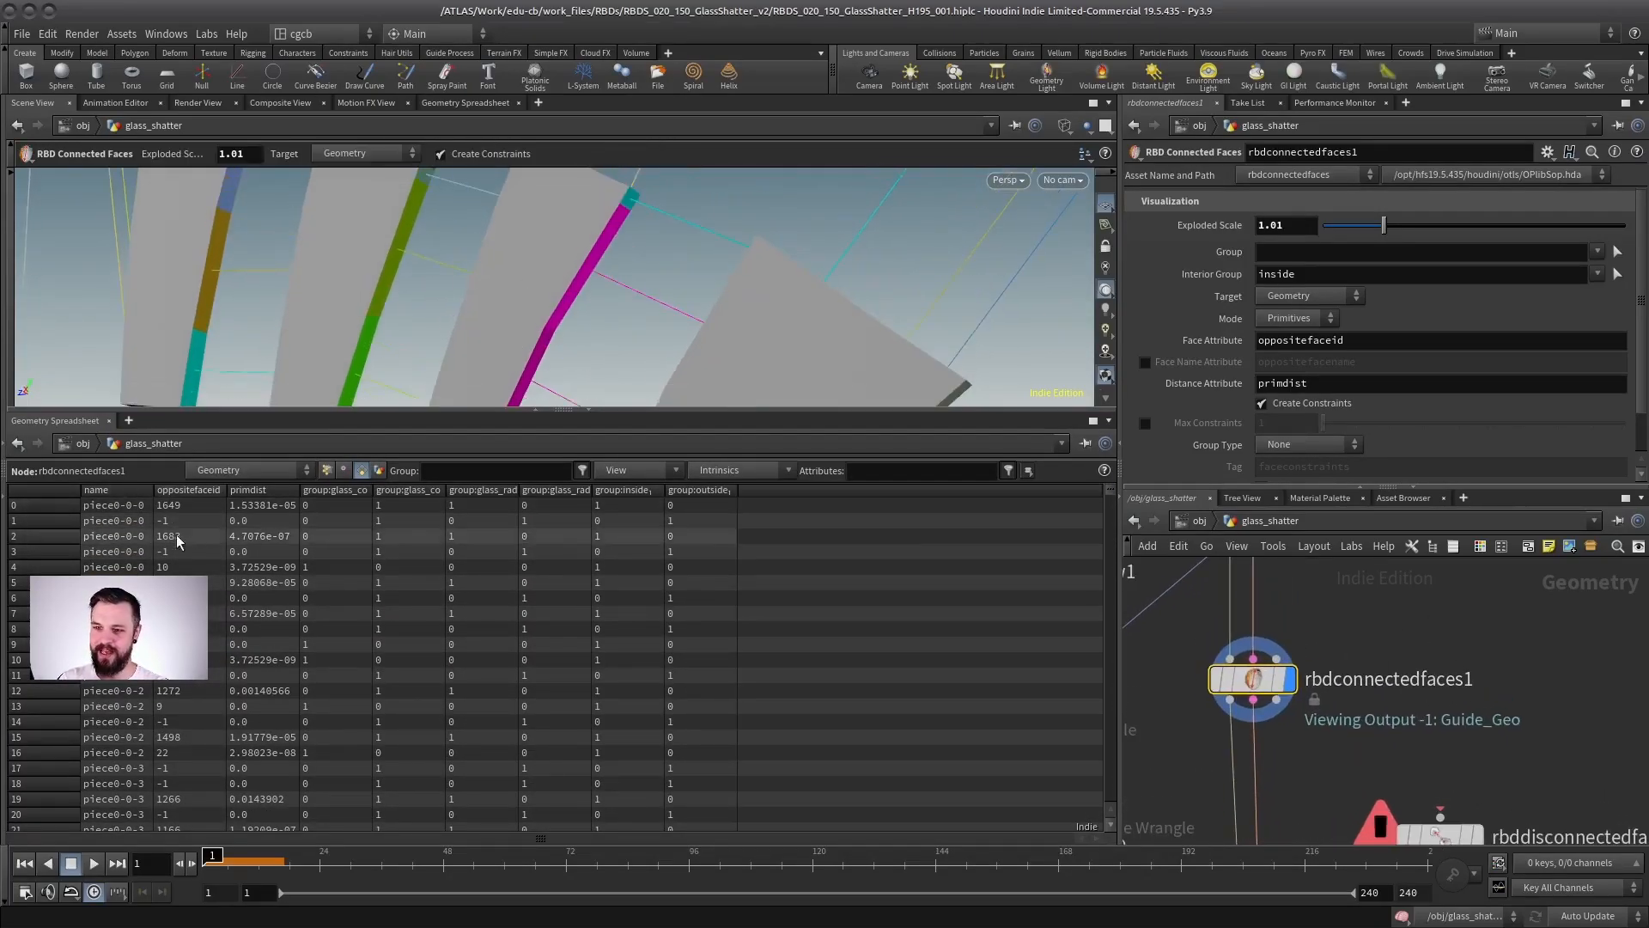
left_click(189, 490)
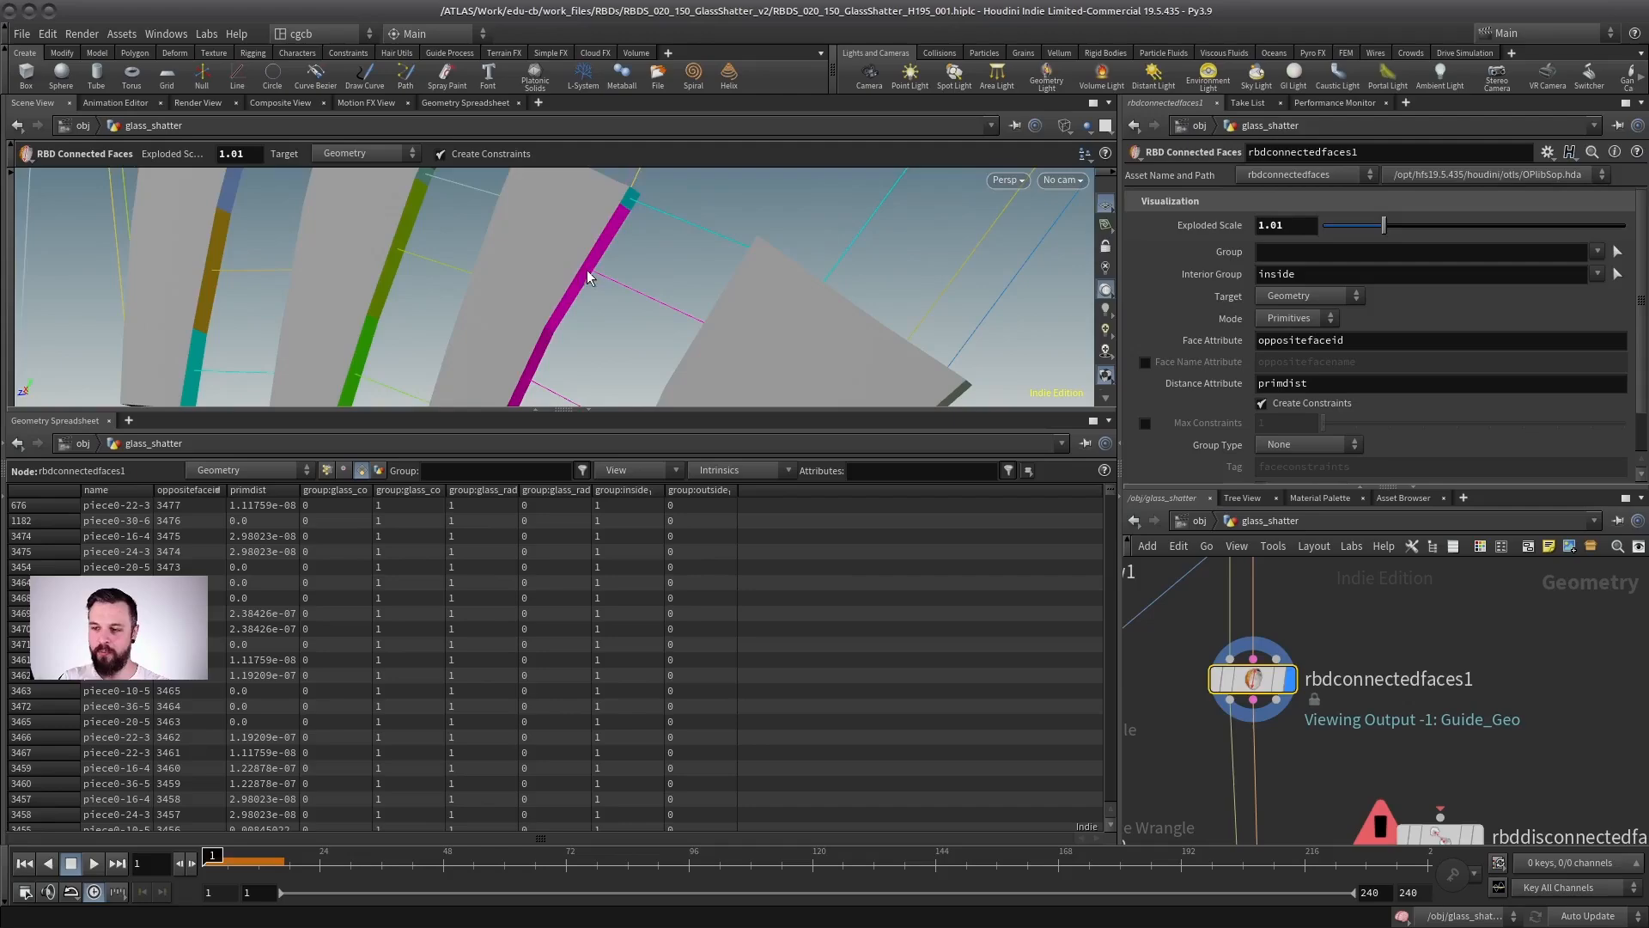
- Enlarge the network editor, insert rbddisconnectedfaces1 on the wire directly below rbdbulletsolver1, and display it
scroll(1385, 578, "down", 3)
left_click_drag(1399, 487, 1409, 264)
scroll(1517, 486, "down", 3)
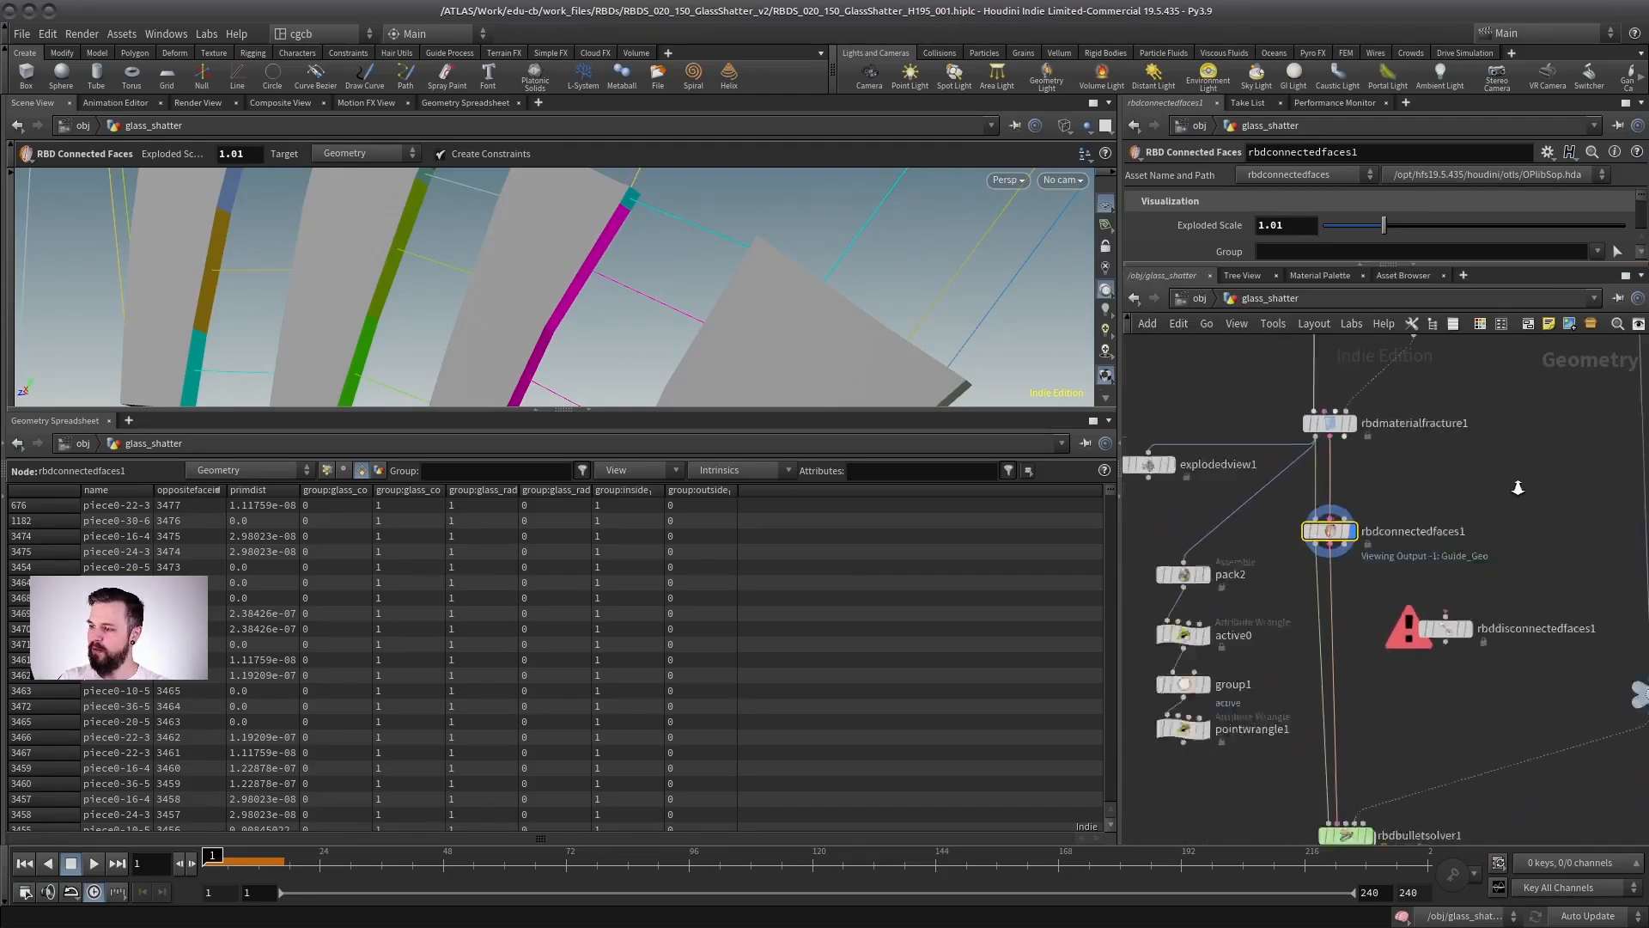
middle_click_drag(1445, 594, 1405, 453)
left_click_drag(1422, 475, 1379, 769)
middle_click_drag(1400, 729, 1433, 627)
scroll(1433, 627, "up", 3)
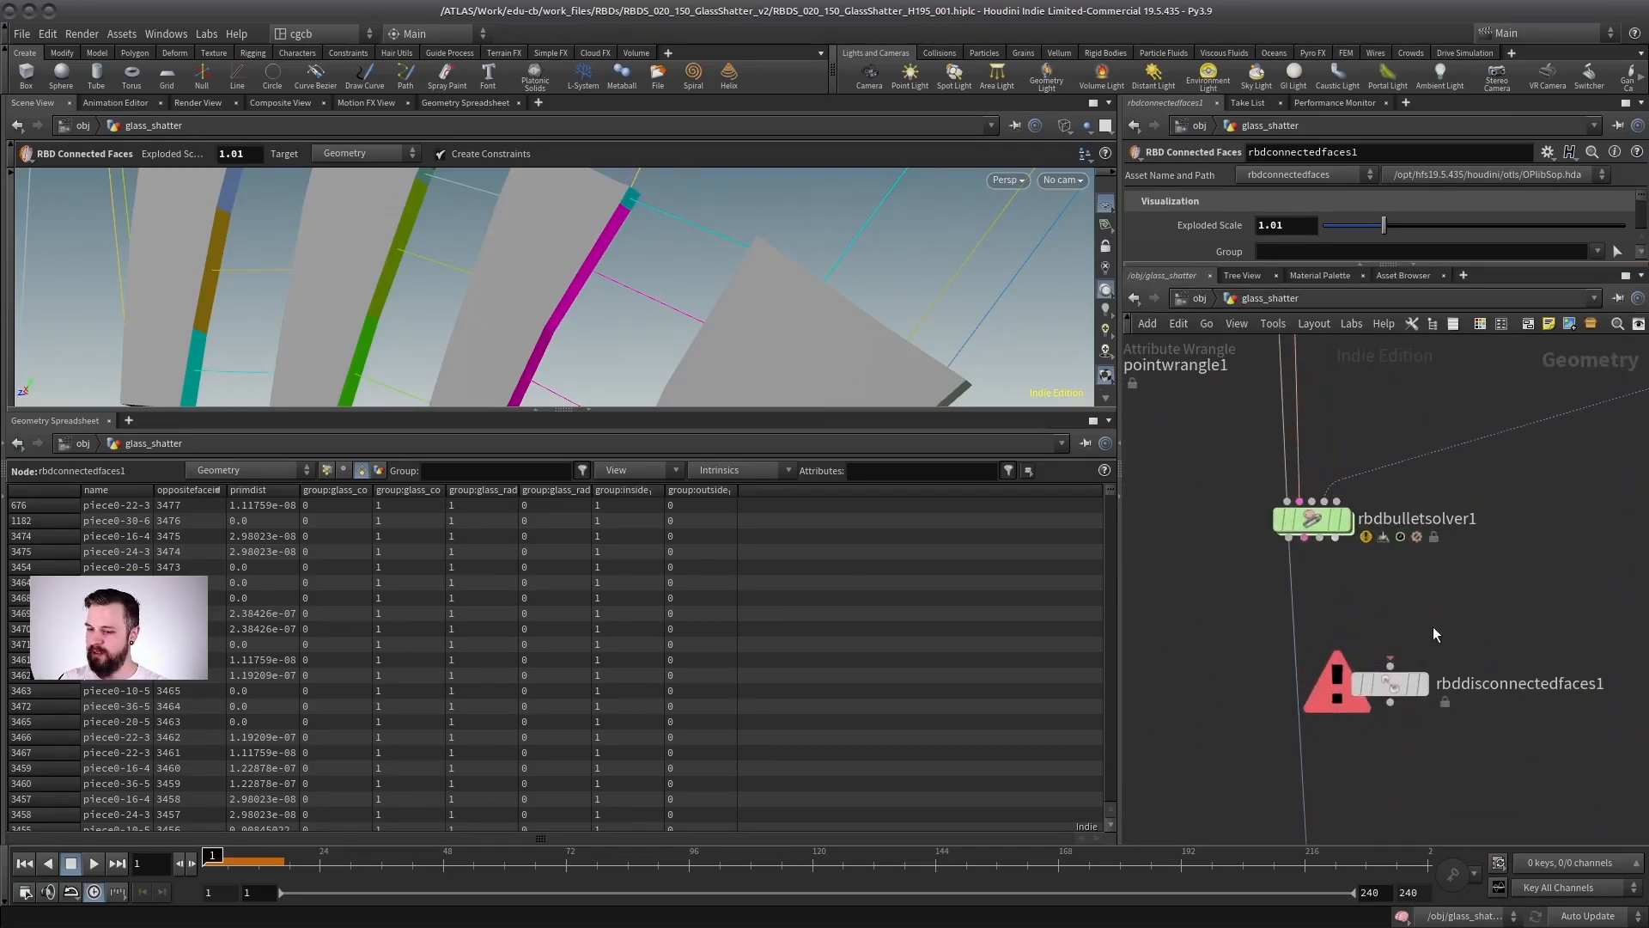
left_click_drag(1371, 689, 1276, 703)
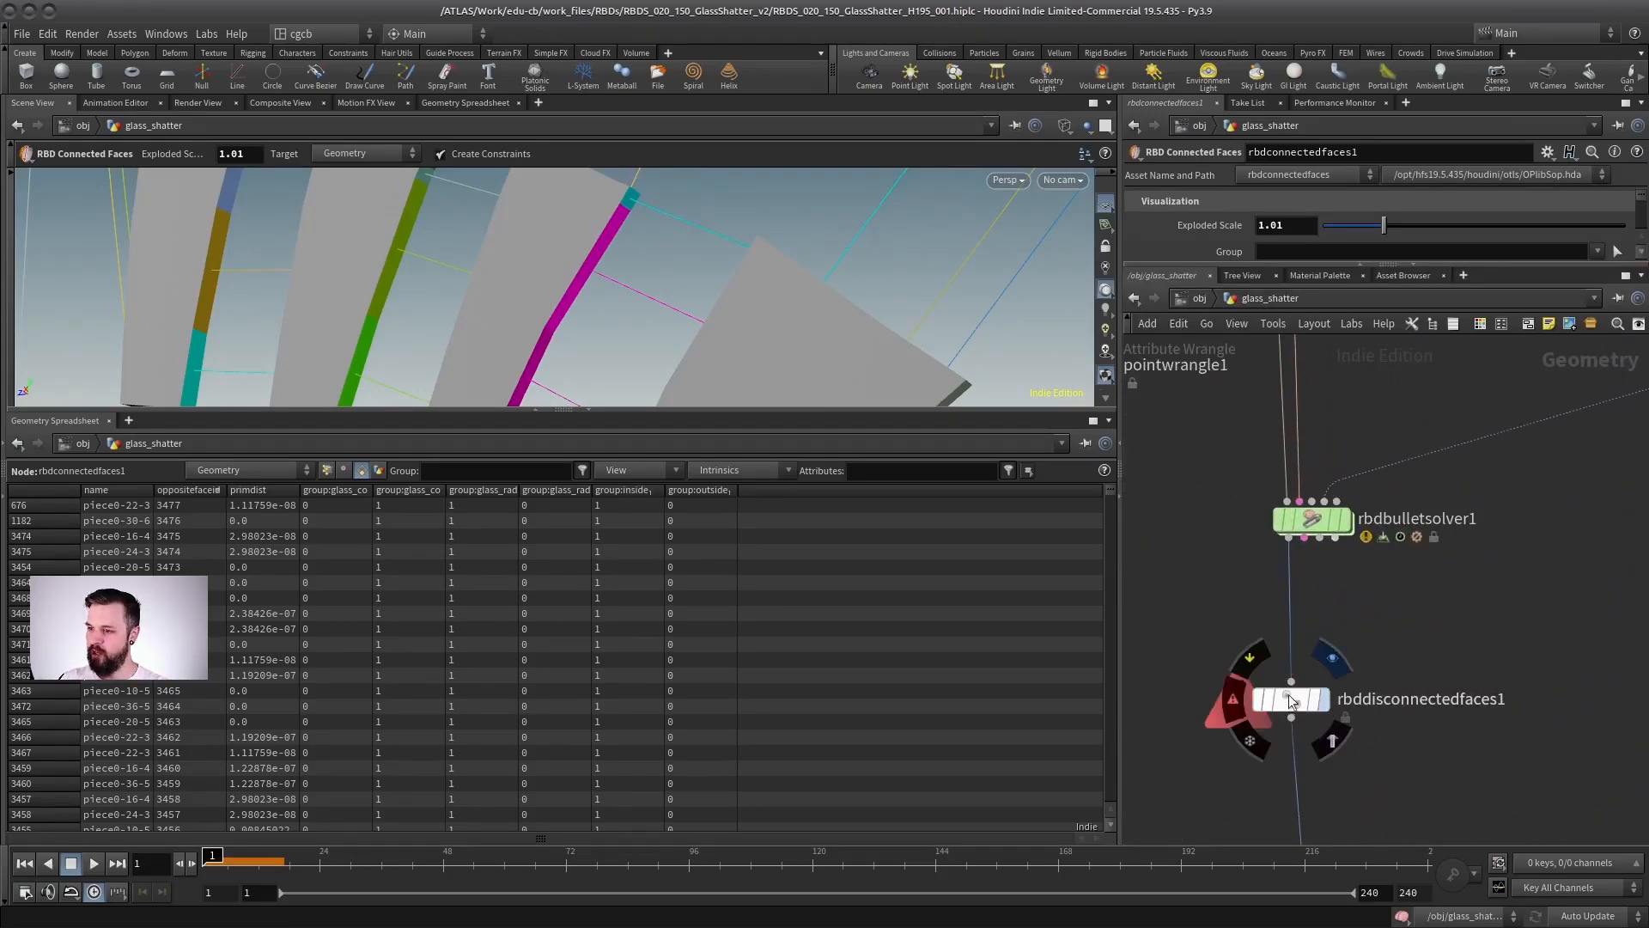
left_click(1323, 700)
- Enlarge the viewport and parameter area, and show the glass of rbddisconnectedfaces1 in wireframe
left_click_drag(570, 411, 481, 696)
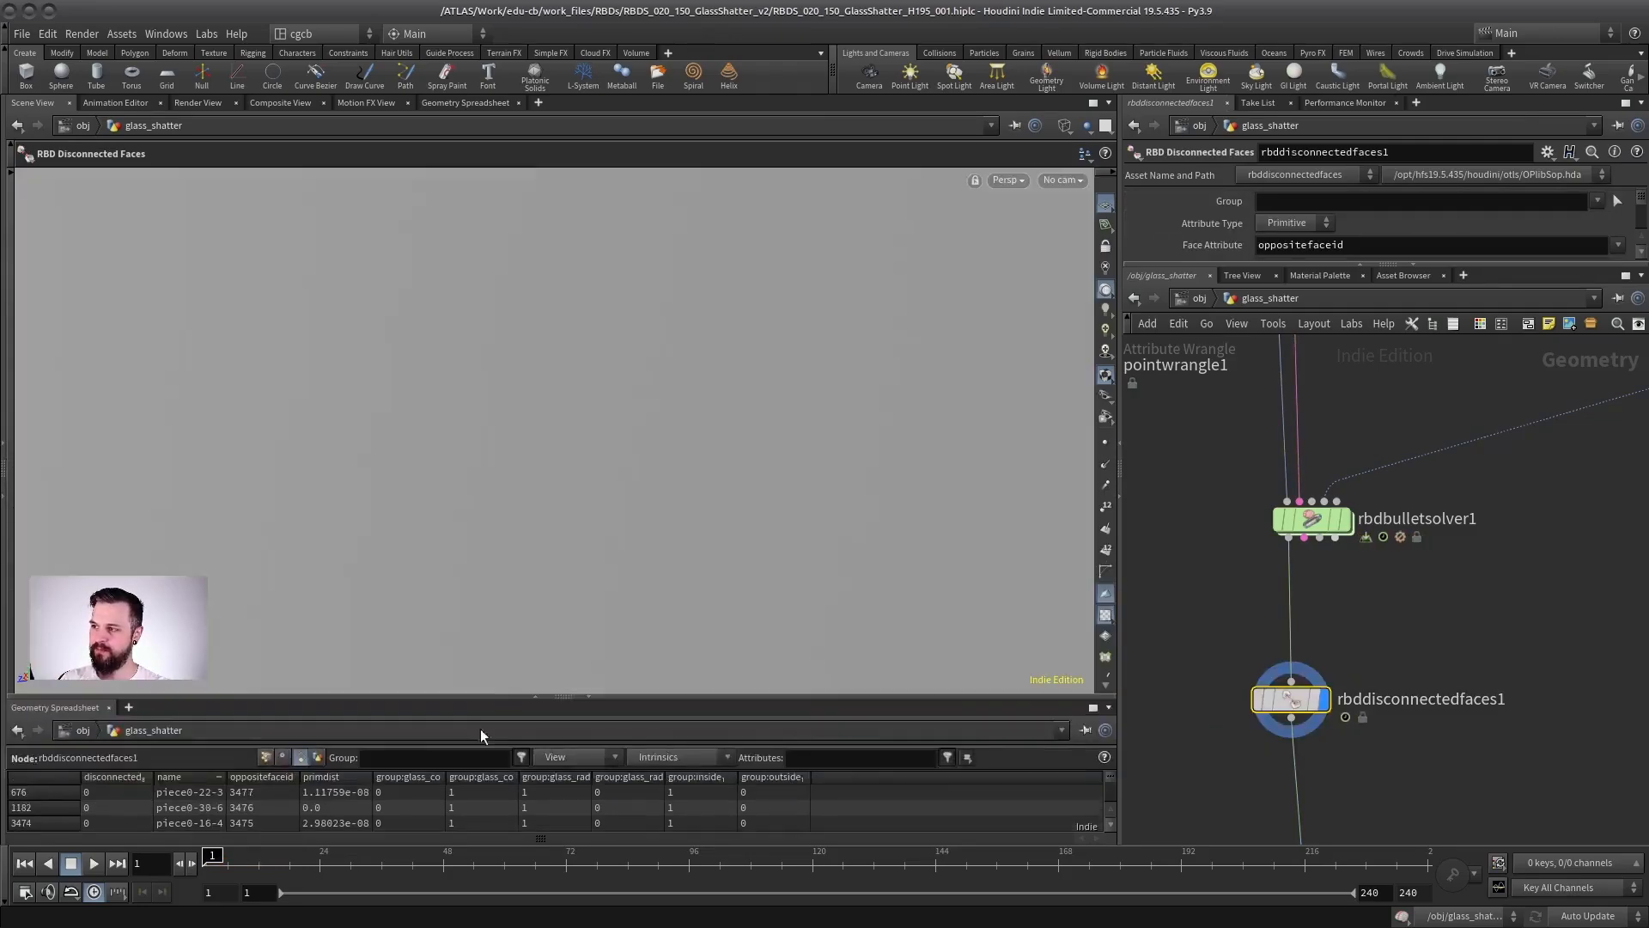
key("Escape")
key("shift+w")
mouse_move(536, 443)
left_mouse_down("alt")
mouse_move(666, 493)
mouse_move(740, 364)
mouse_move(595, 364)
left_mouse_up("alt")
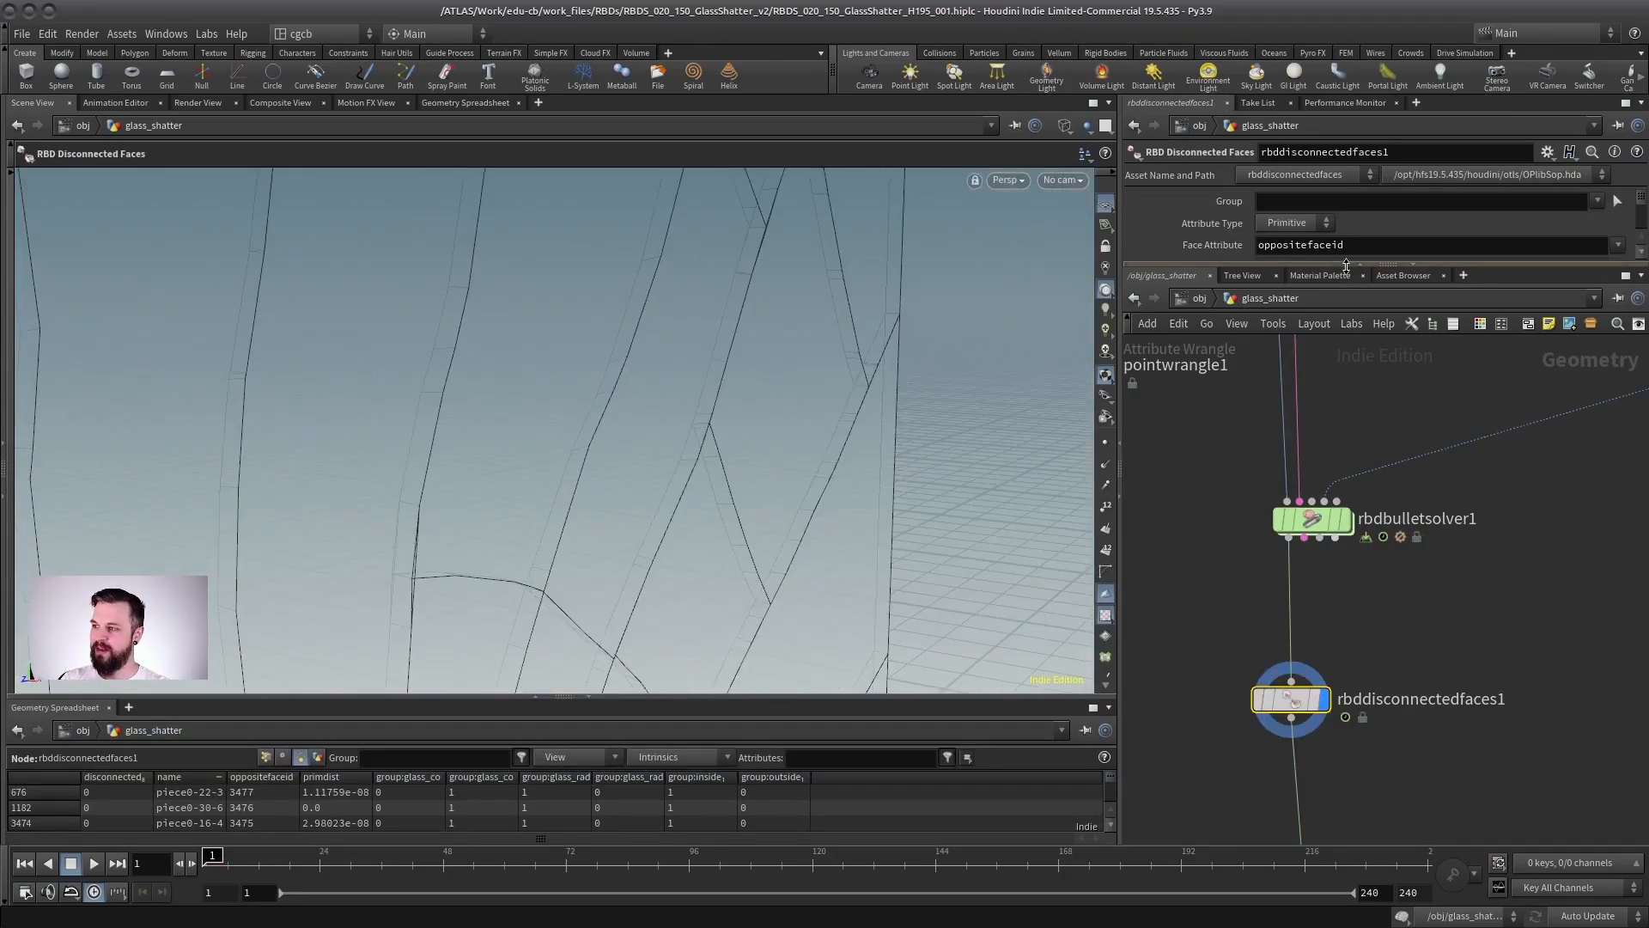
left_click_drag(1344, 265, 1267, 458)
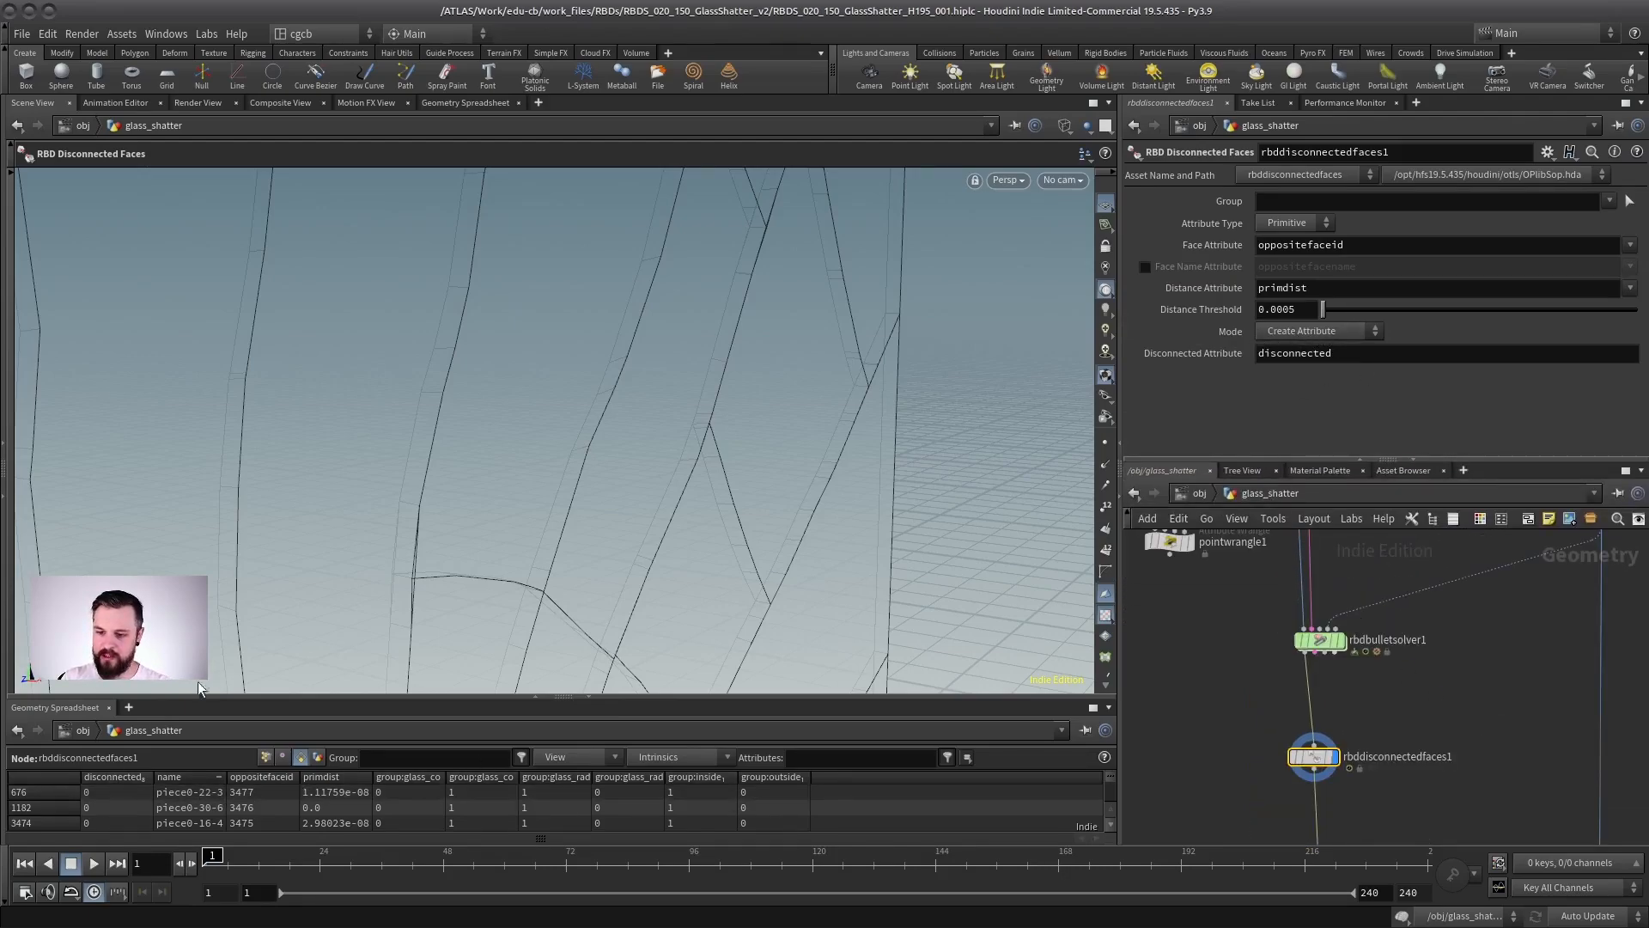
- Scrub the simulation to frame 9 and sort the primitives by the disconnected attribute in a slightly taller spreadsheet
left_click_drag(199, 696, 120, 656)
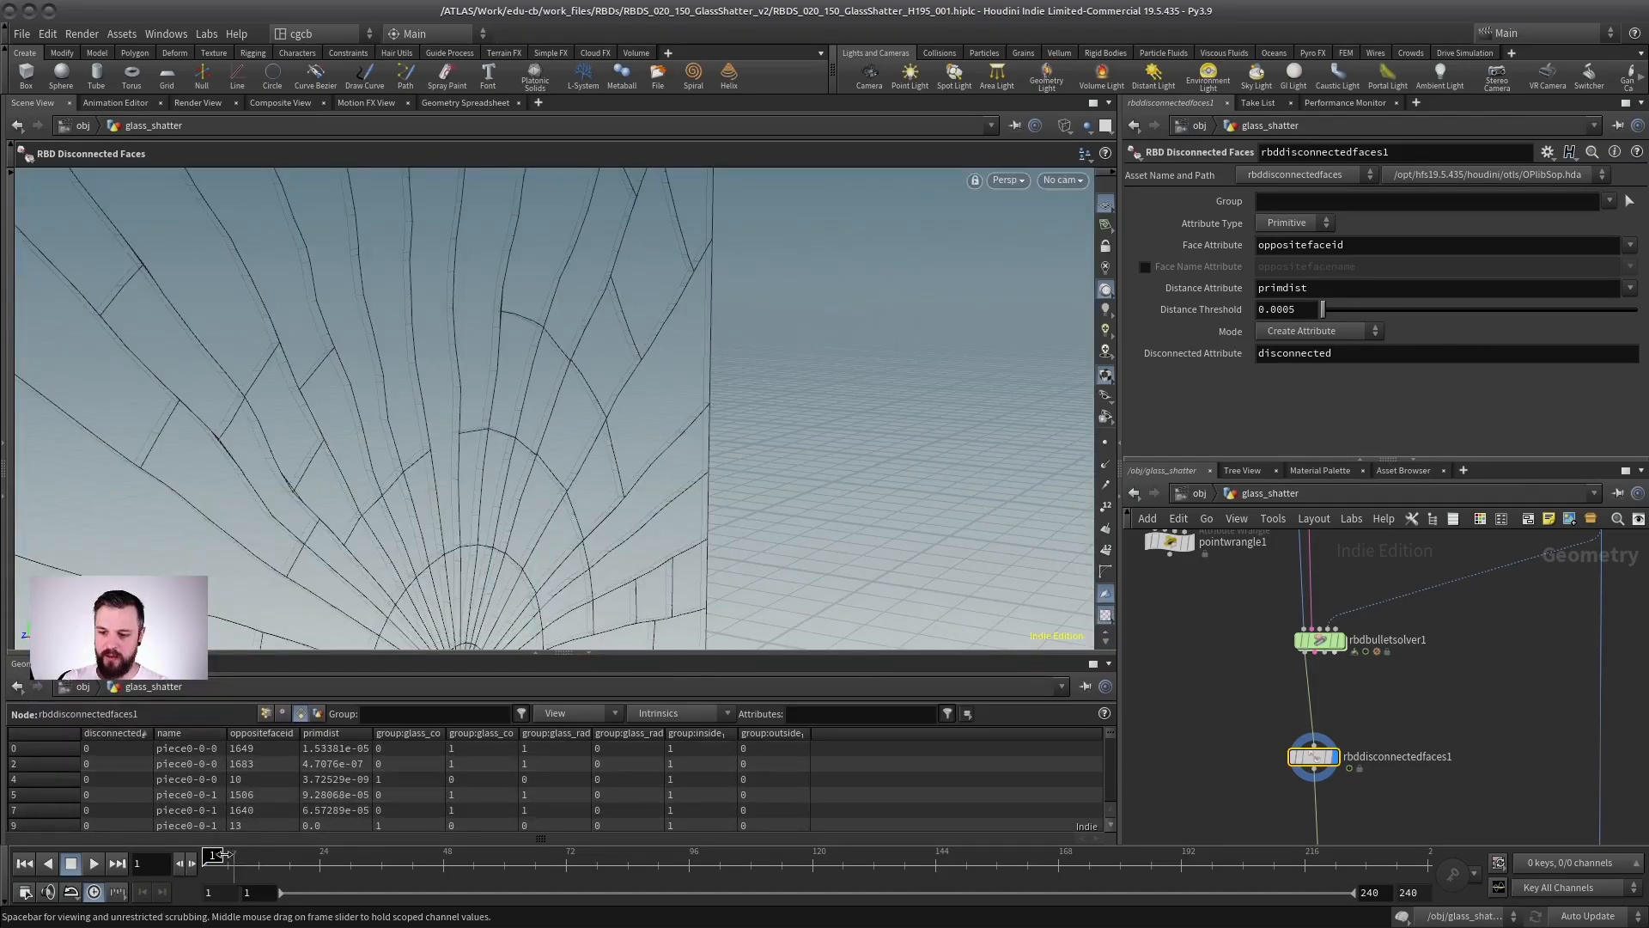
left_click_drag(215, 855, 245, 856)
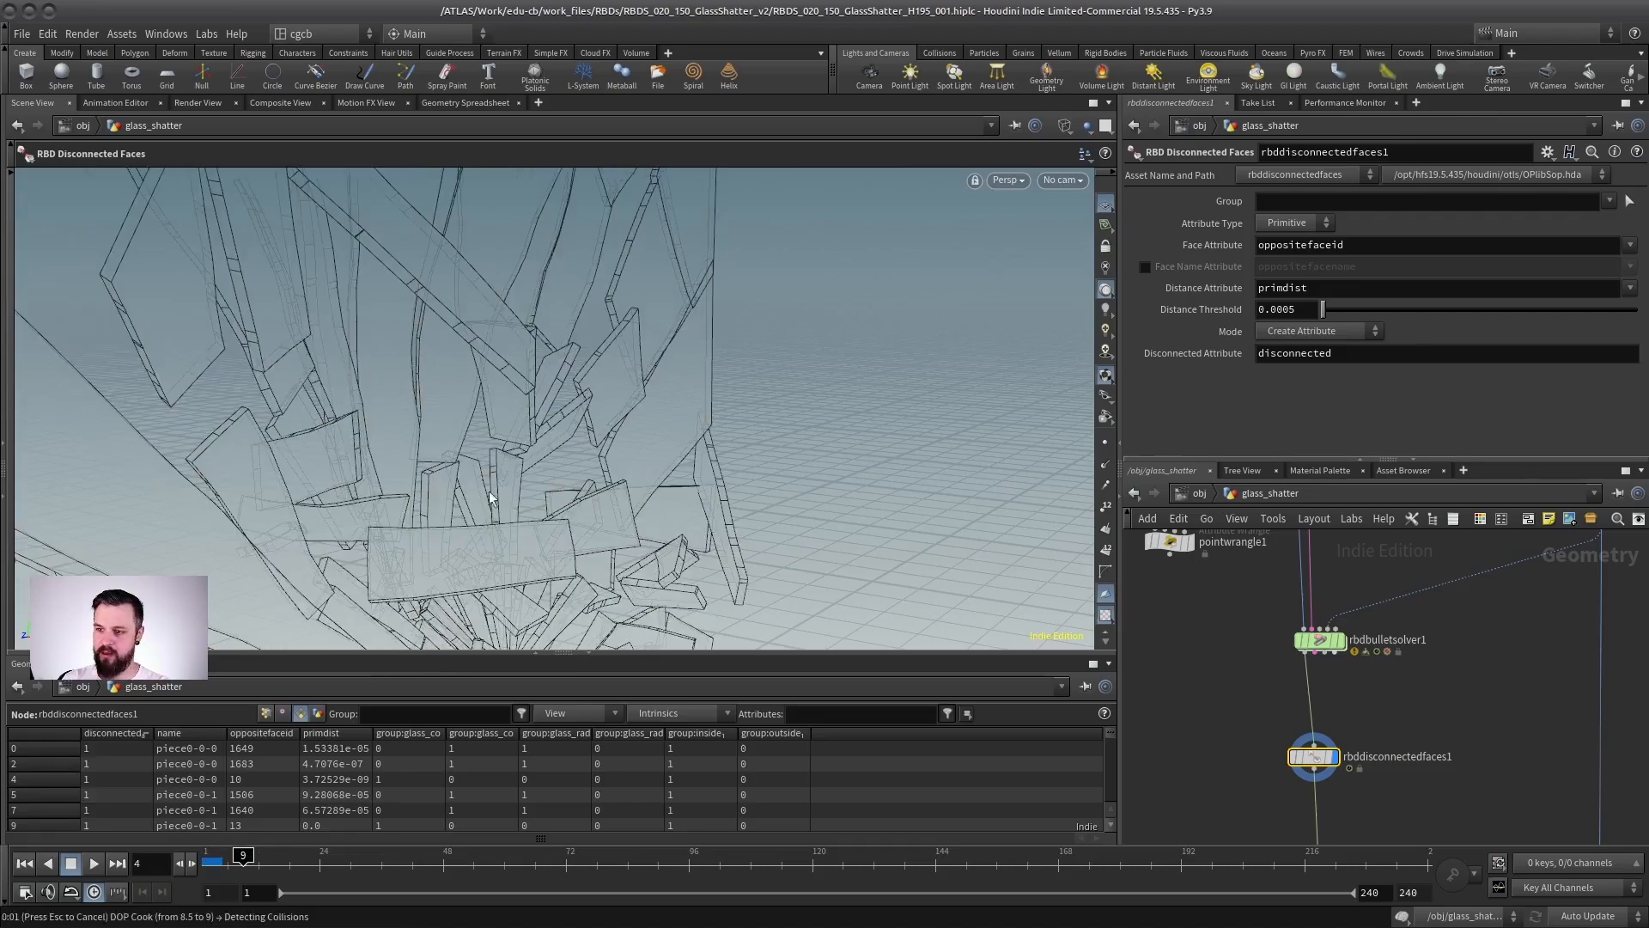
left_click_drag(499, 487, 670, 496, "alt")
right_click_drag(671, 496, 760, 399, "alt")
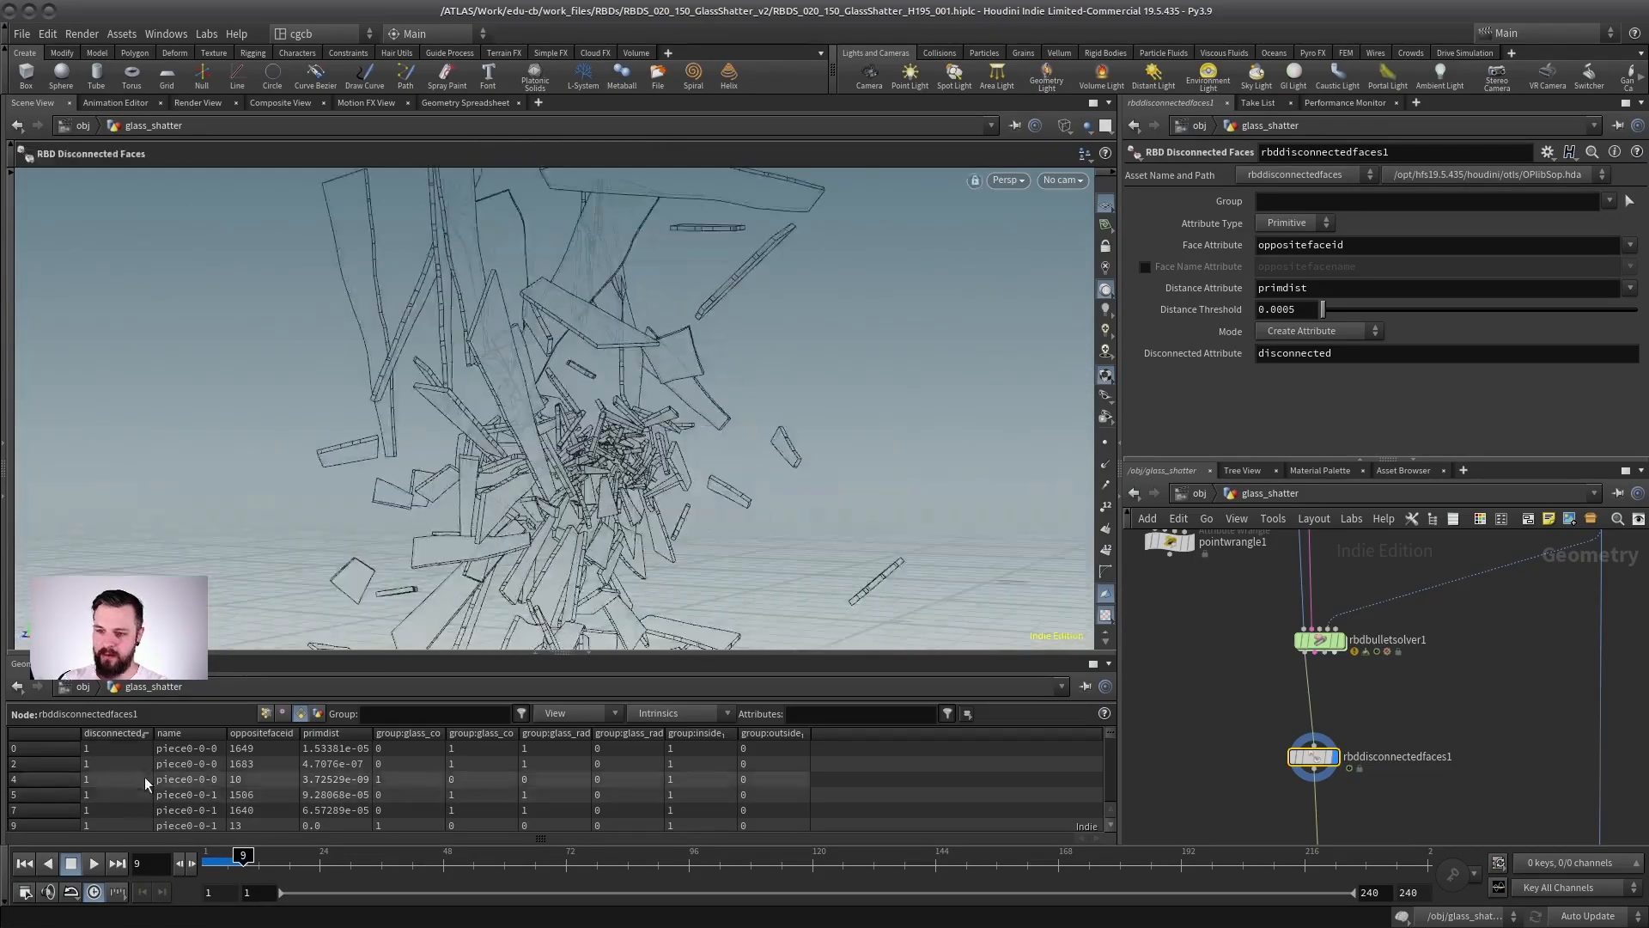
left_click(107, 734)
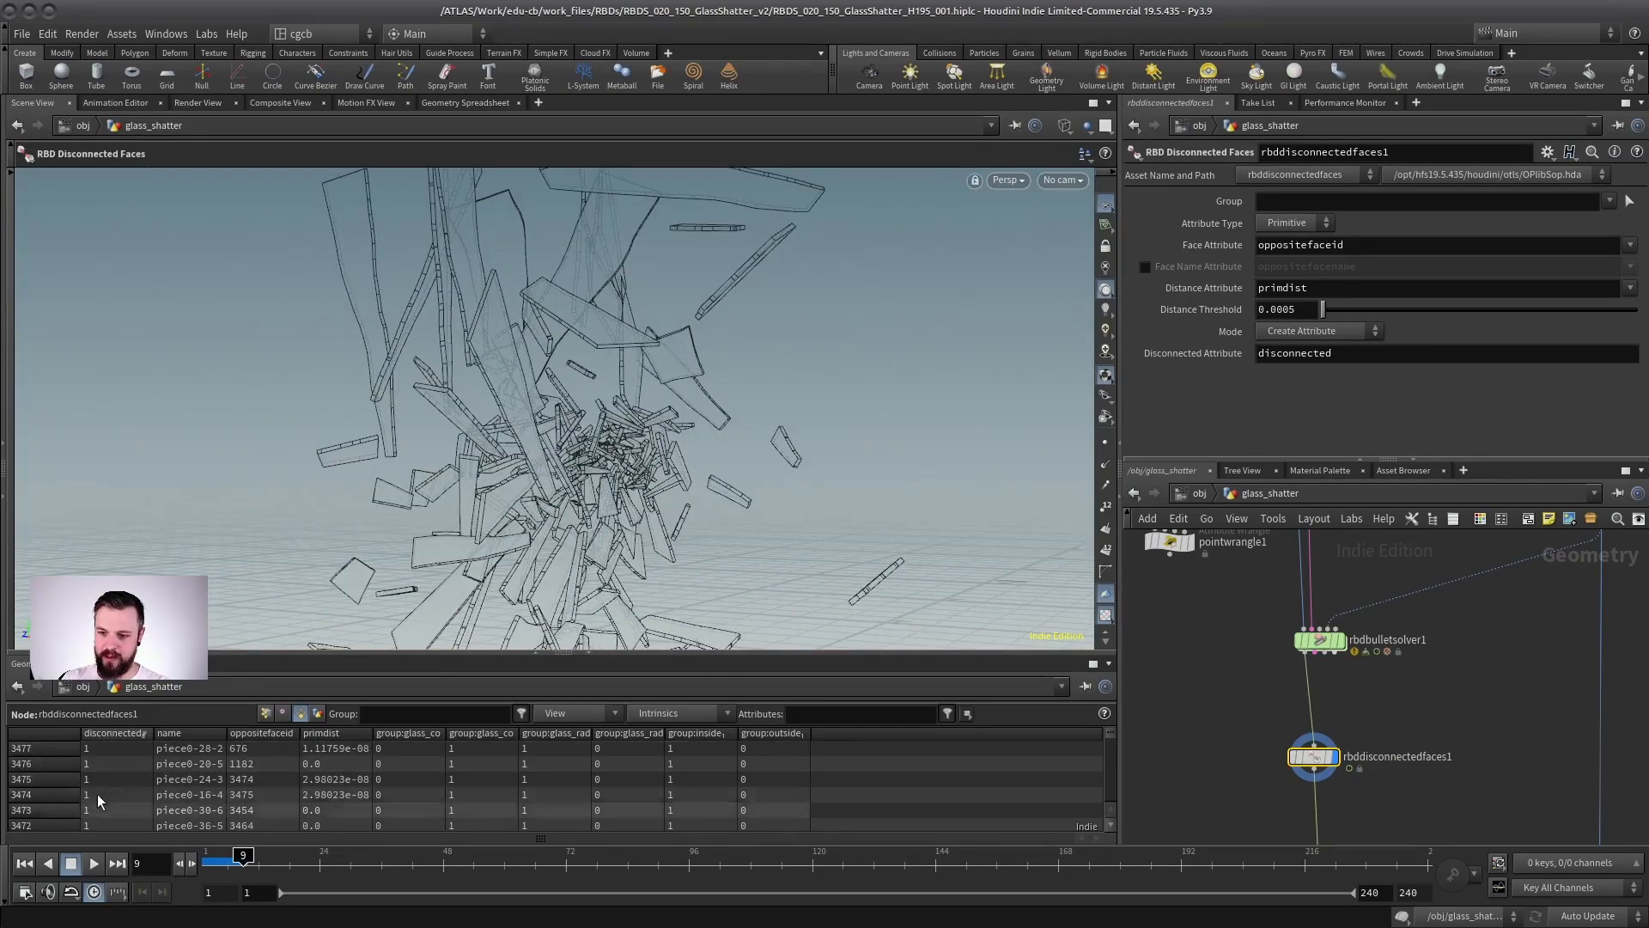
- Return to frame 1 and examine the disconnected values and the wireframe of the intact pane
left_click(207, 857)
right_click_drag(799, 370, 921, 390, "alt")
left_click_drag(920, 390, 619, 472, "alt")
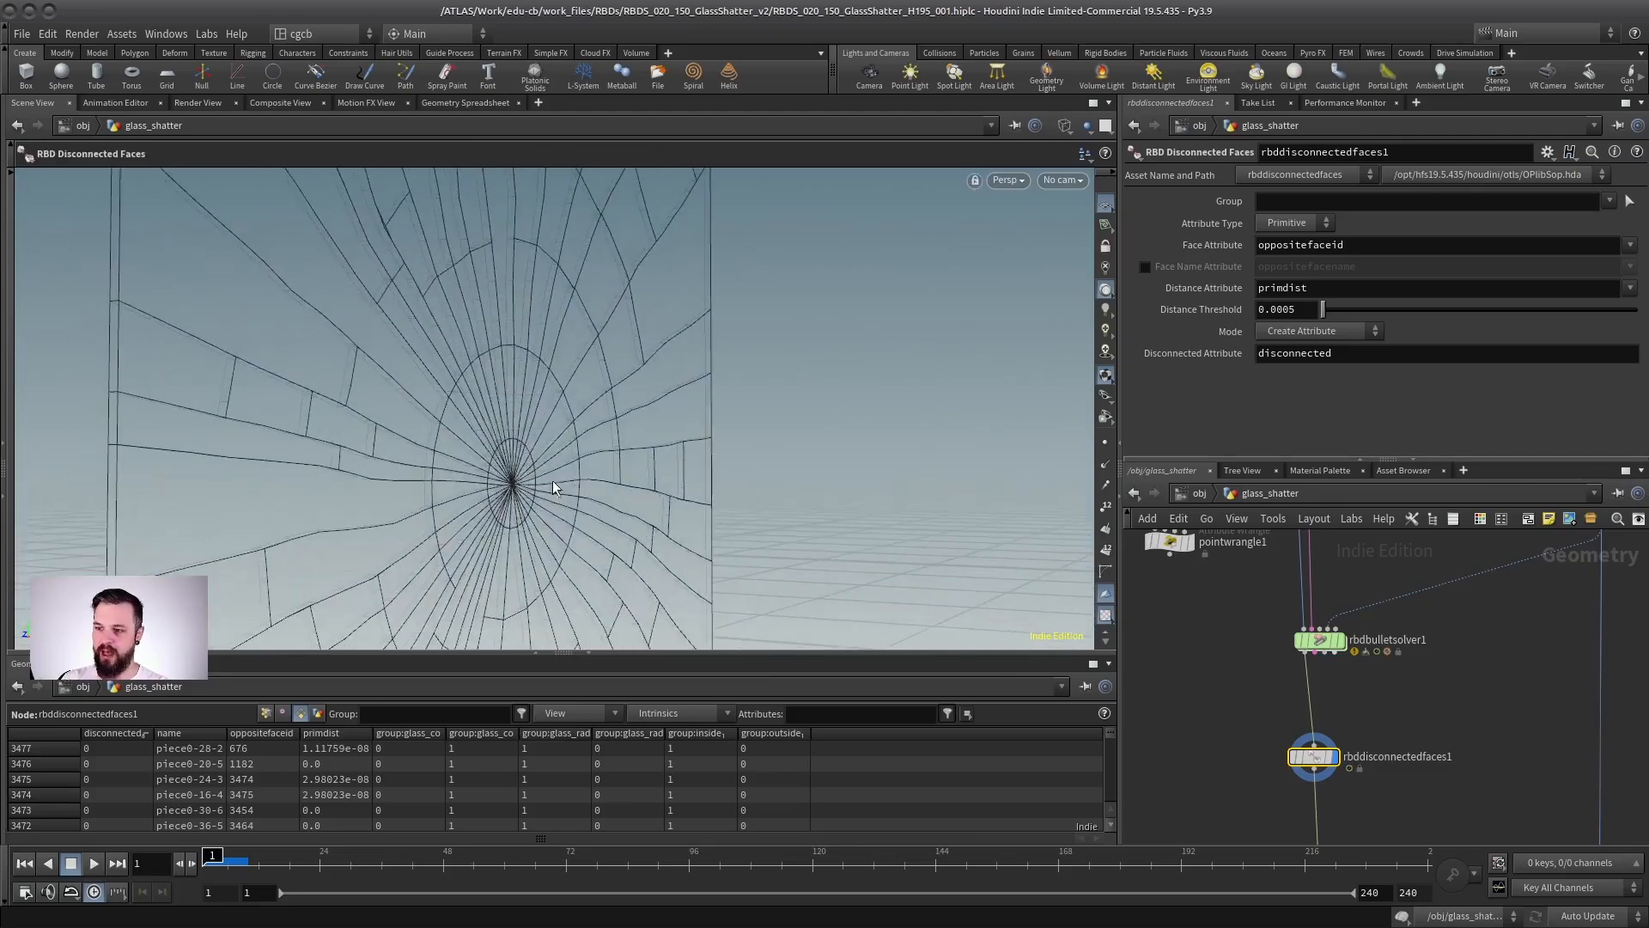
key("shift+w")
right_click_drag(421, 477, 478, 490, "alt")
key("shift+w")
left_click_drag(478, 491, 646, 503, "alt")
- Set the mode of rbddisconnectedfaces1 to Delete Connected and check the interior faces along the cracks up close
right_click_drag(1445, 711, 1451, 712)
left_click_drag(1451, 712, 1223, 807)
left_click(1306, 332)
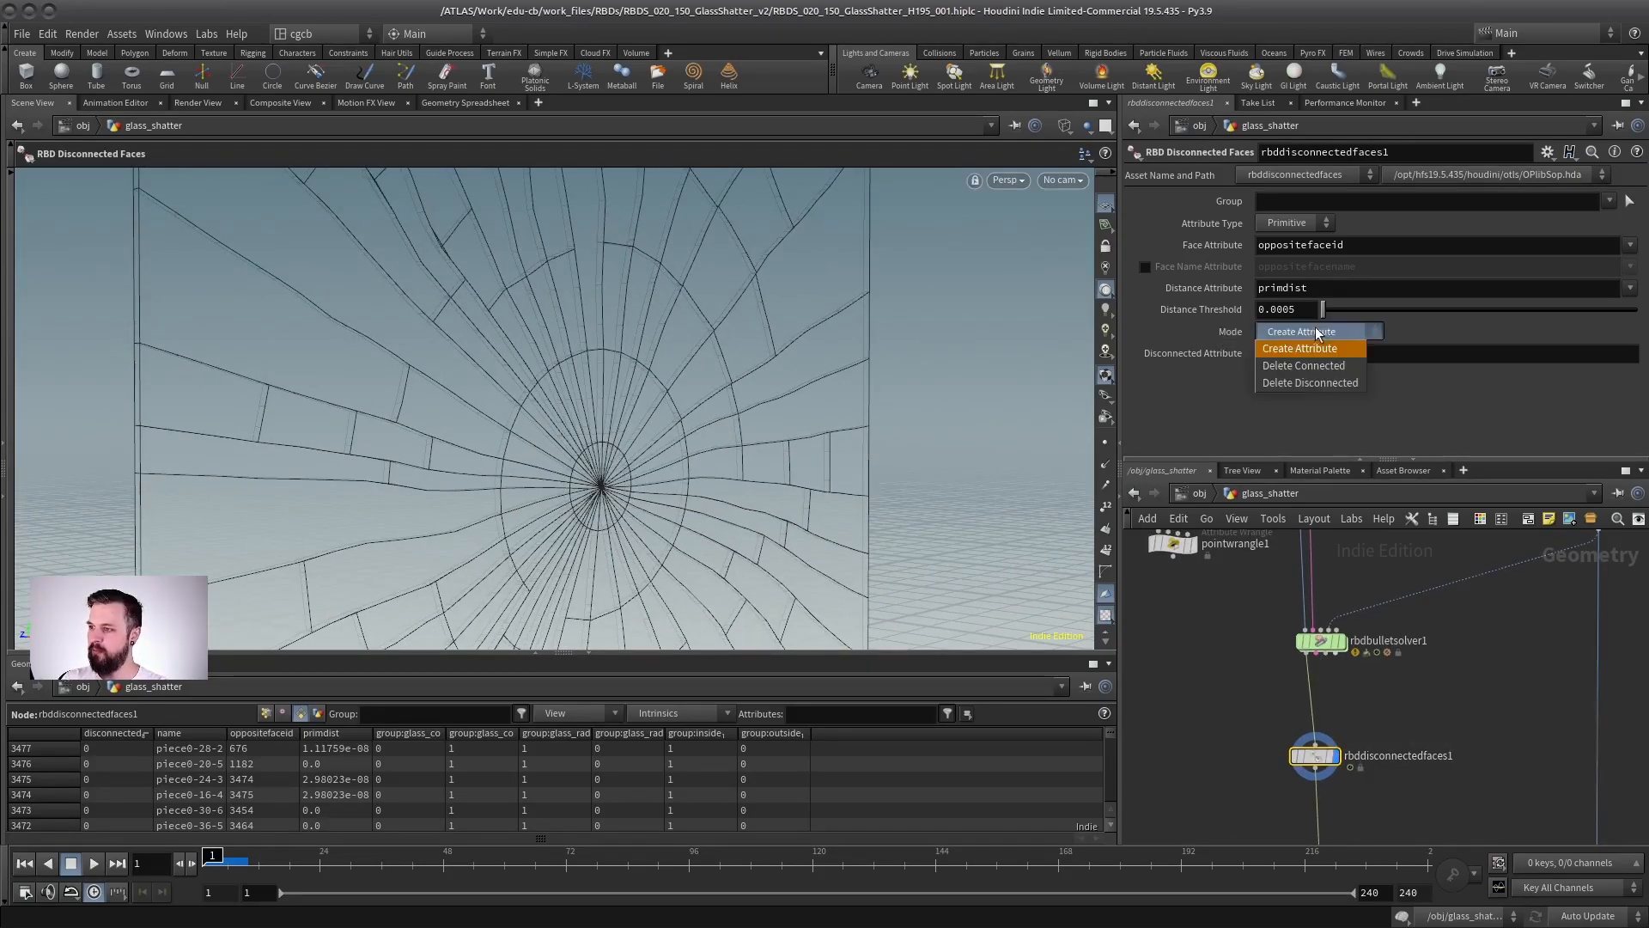
left_click(1298, 372)
left_click_drag(508, 387, 601, 395, "alt")
right_click_drag(602, 395, 738, 405, "alt")
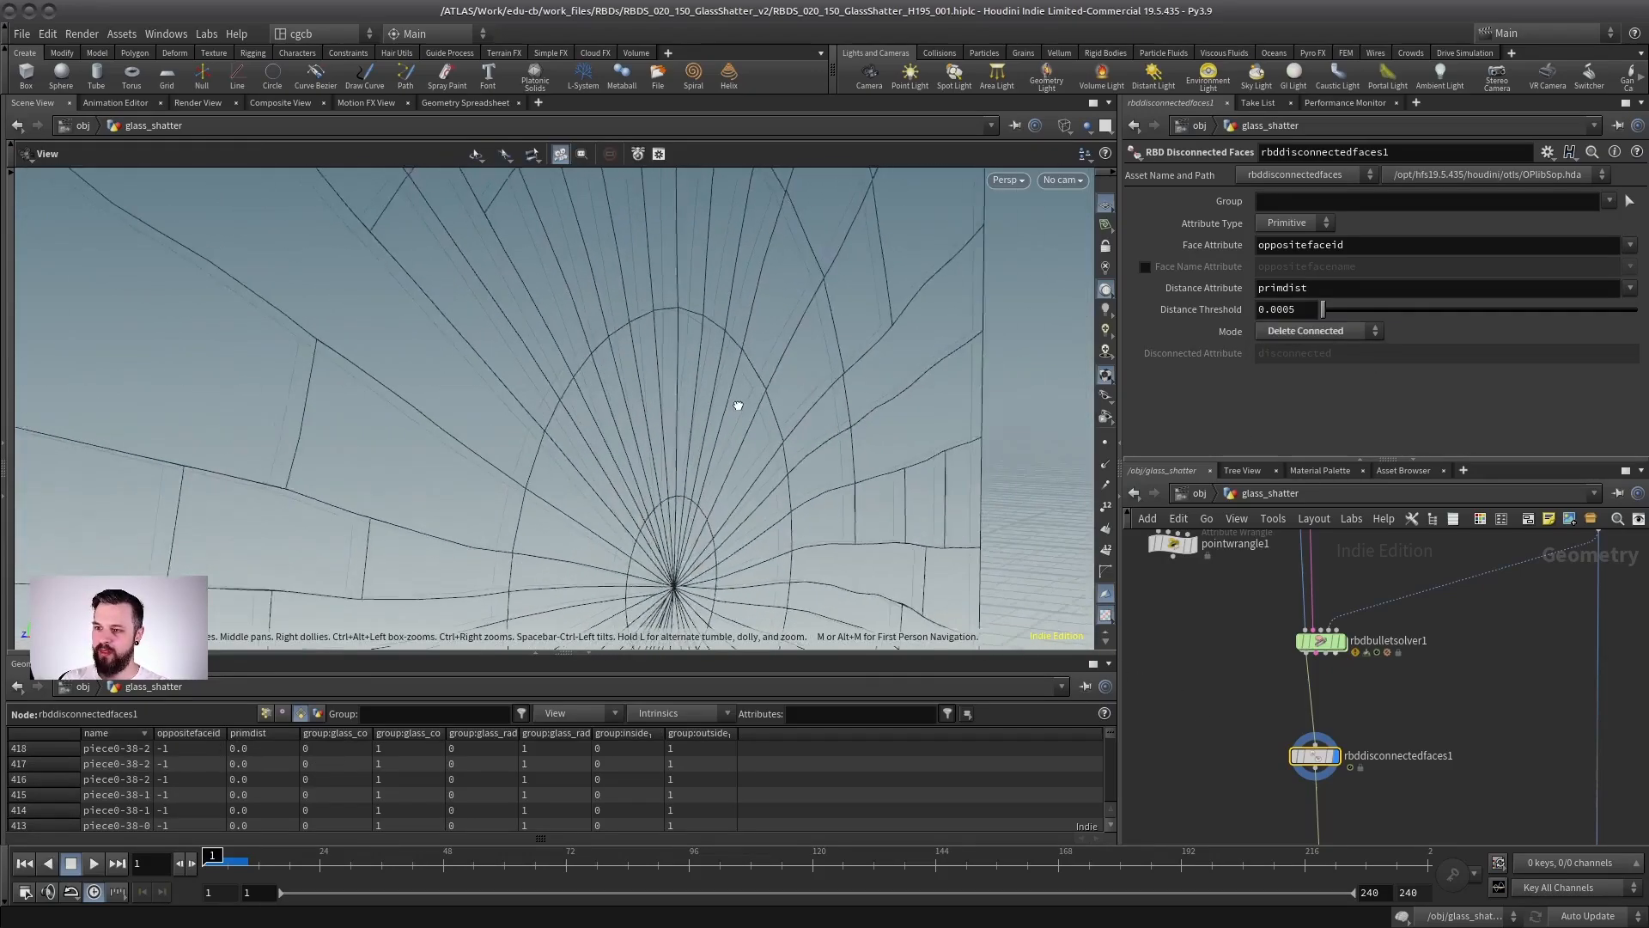
left_click_drag(738, 405, 663, 404, "alt")
right_click_drag(663, 405, 748, 409, "alt")
left_click_drag(747, 409, 725, 357, "alt")
right_click_drag(725, 358, 774, 472, "alt")
left_click_drag(773, 471, 709, 451, "alt")
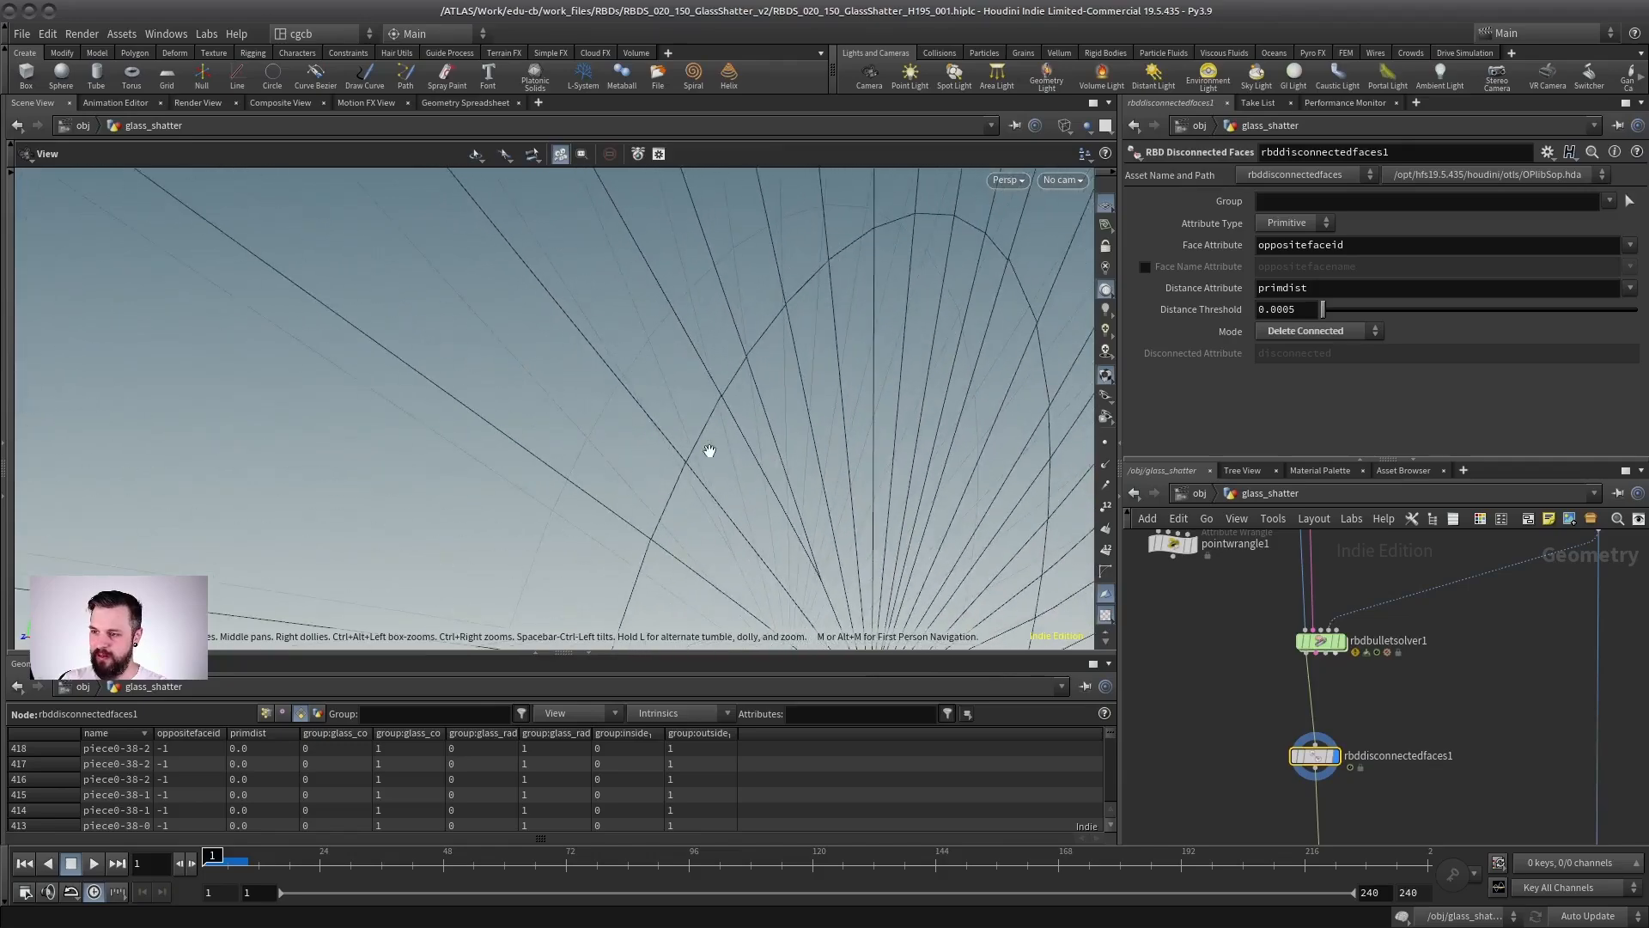
- Compare the crack wireframe with rbddisconnectedfaces1 bypassed and active, then view the whole fracture pattern
left_click(1312, 337)
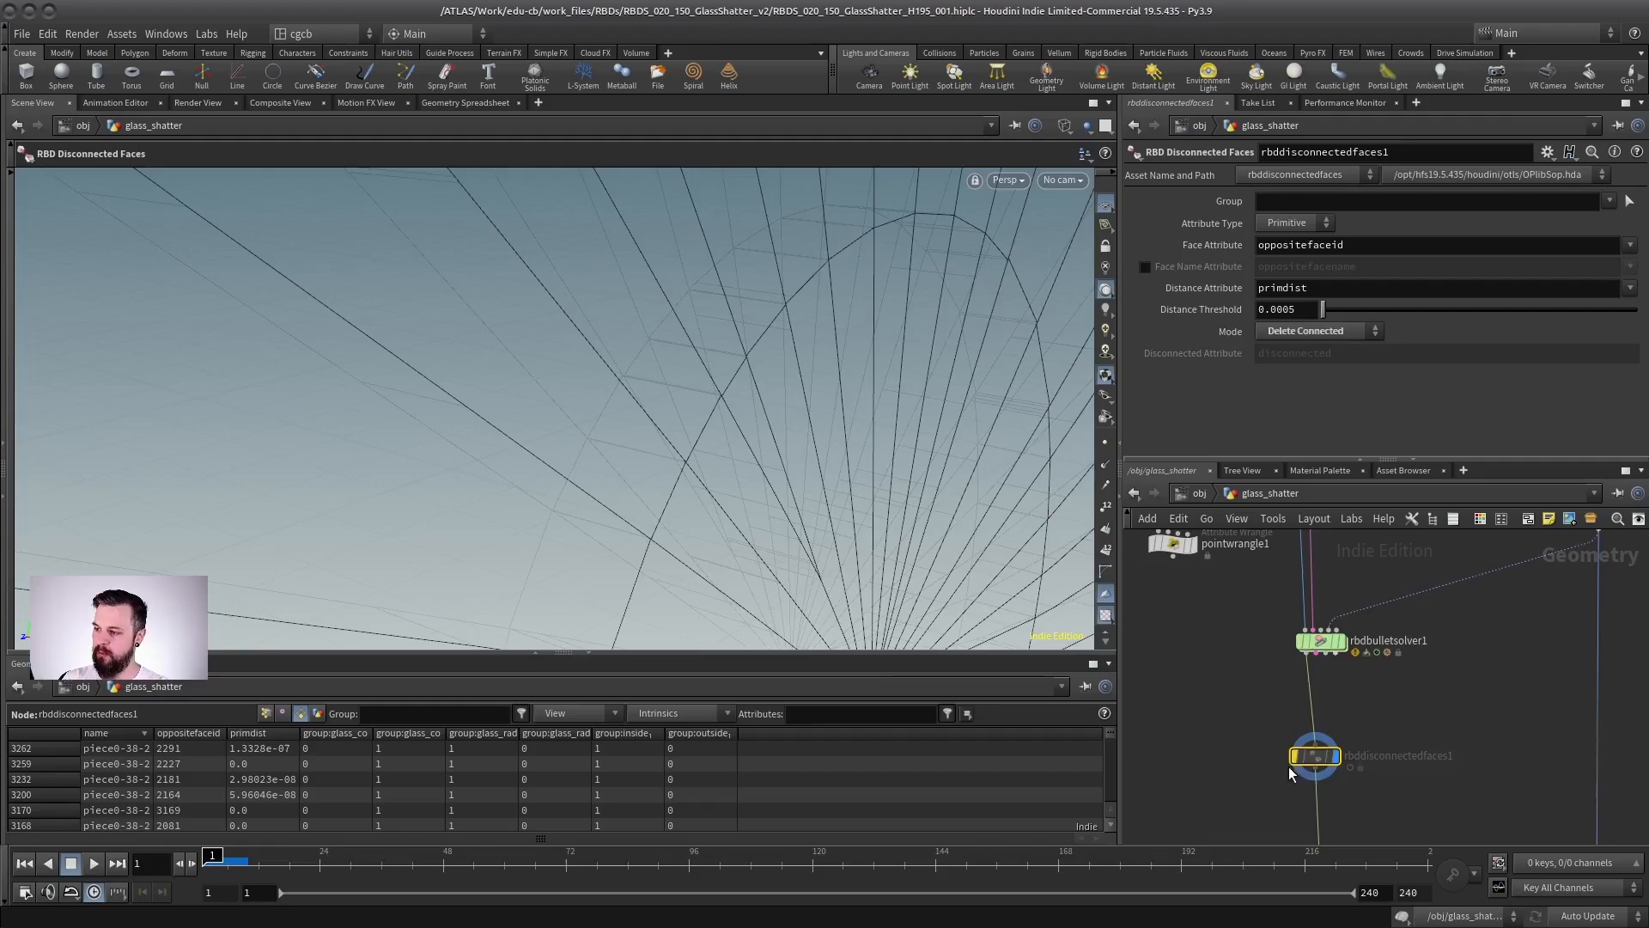
left_click(1294, 758)
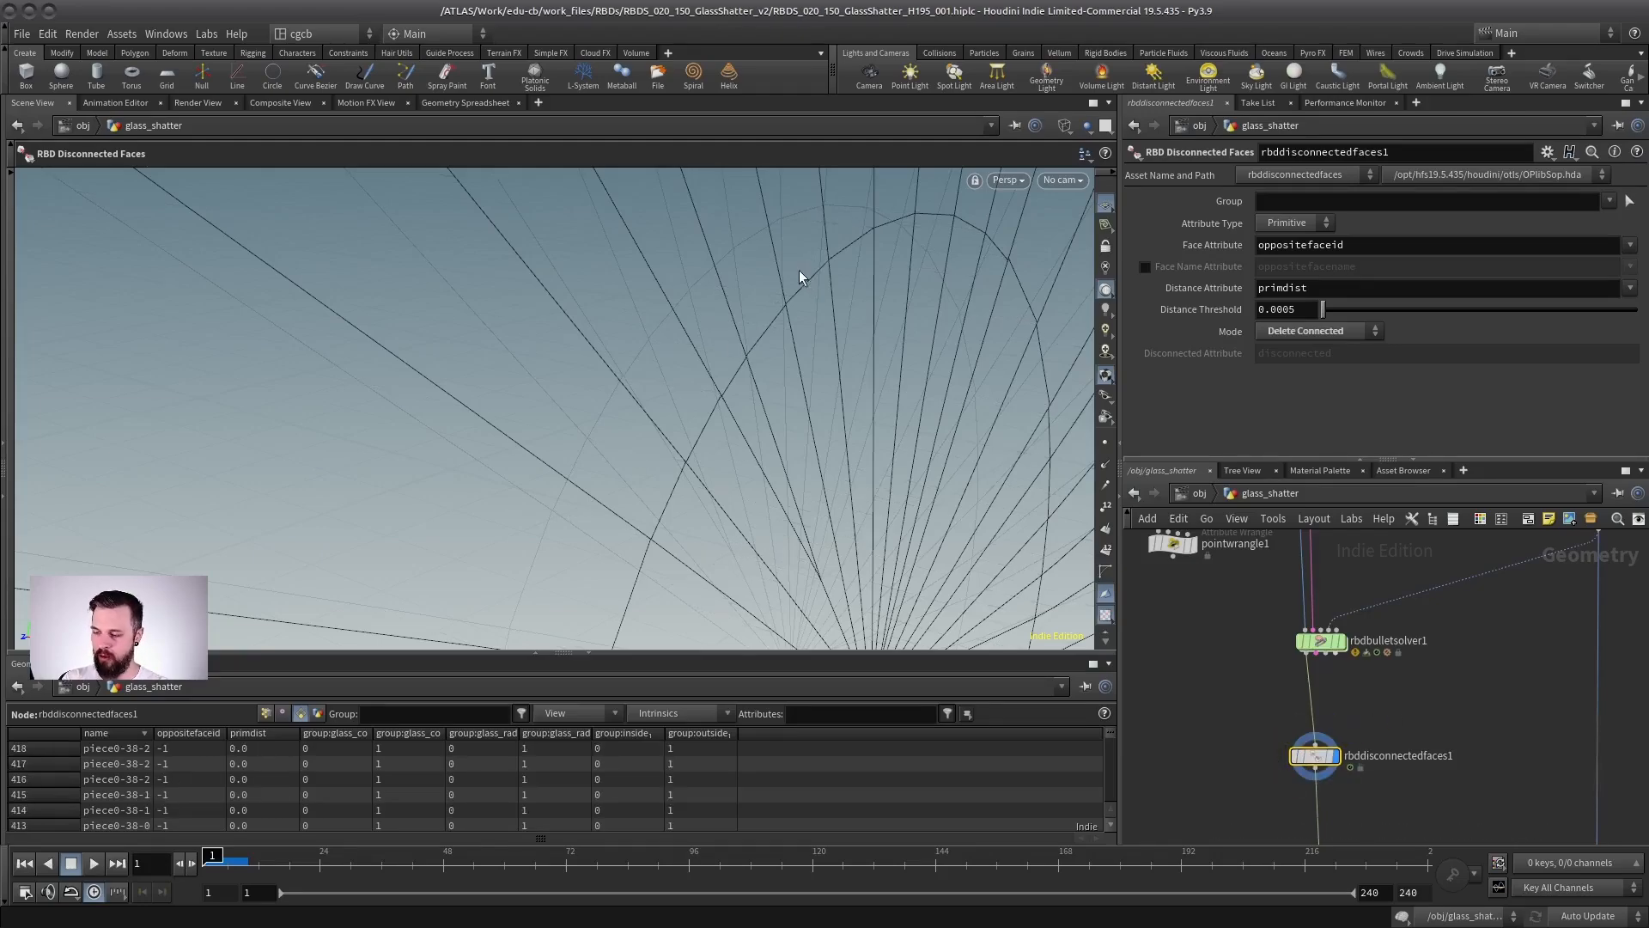
right_click_drag(792, 341, 463, 401, "alt")
left_click_drag(463, 401, 611, 364, "alt")
right_click_drag(610, 364, 440, 307, "alt")
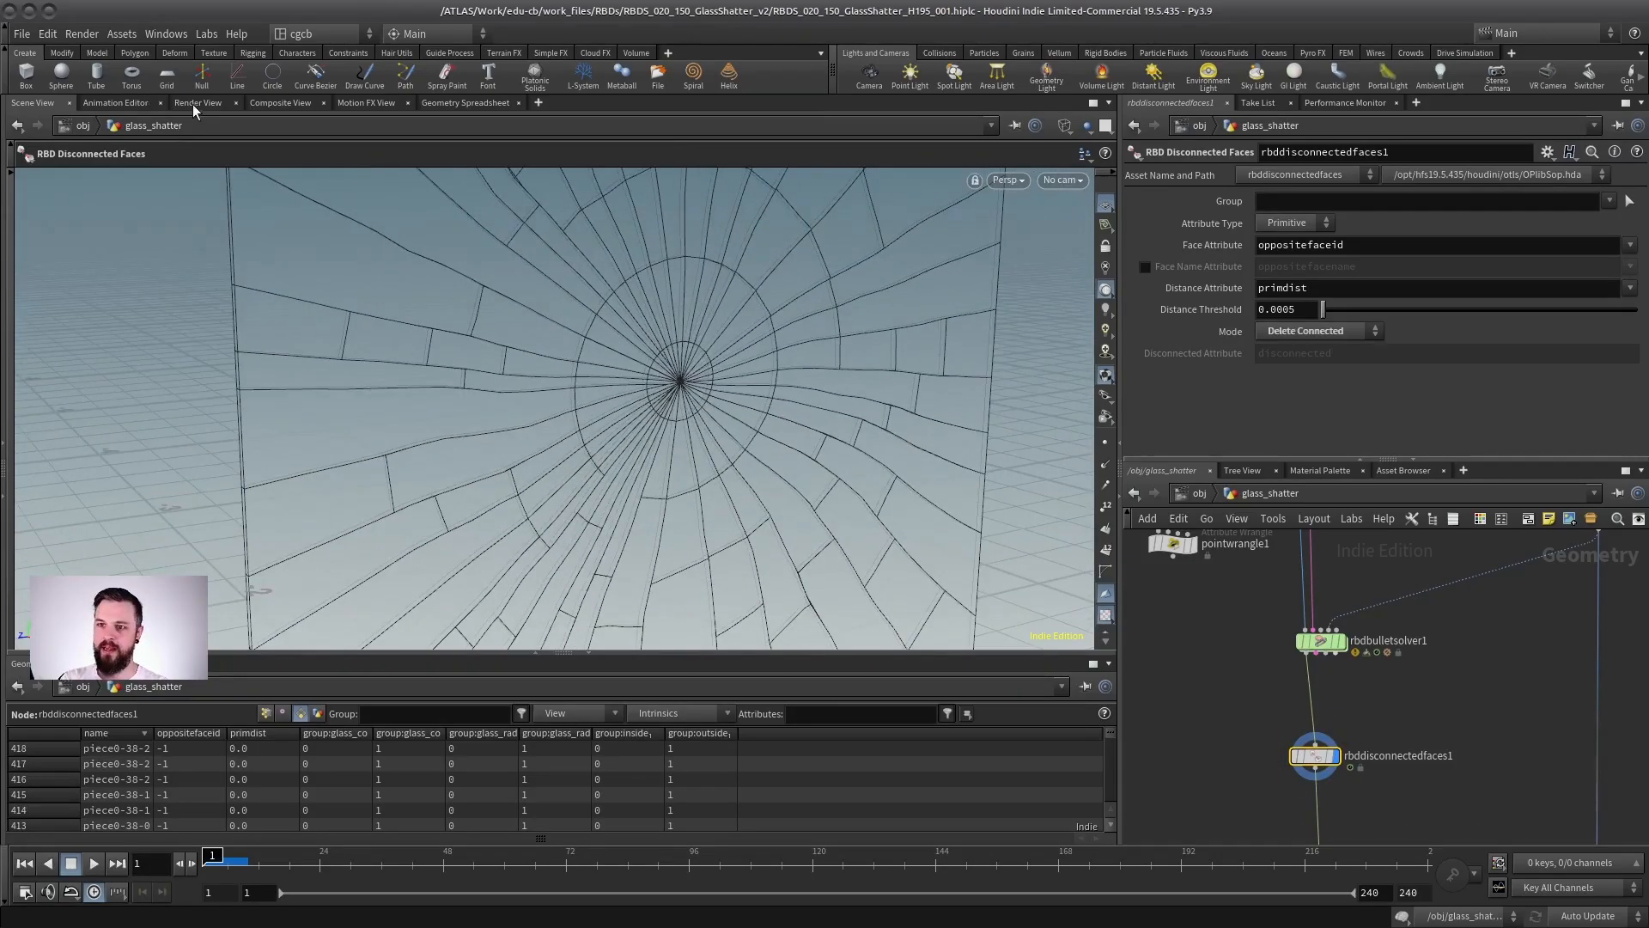
- Examine the render of the intact glass pane up close and as a whole for leftover crack lines
left_click(197, 103)
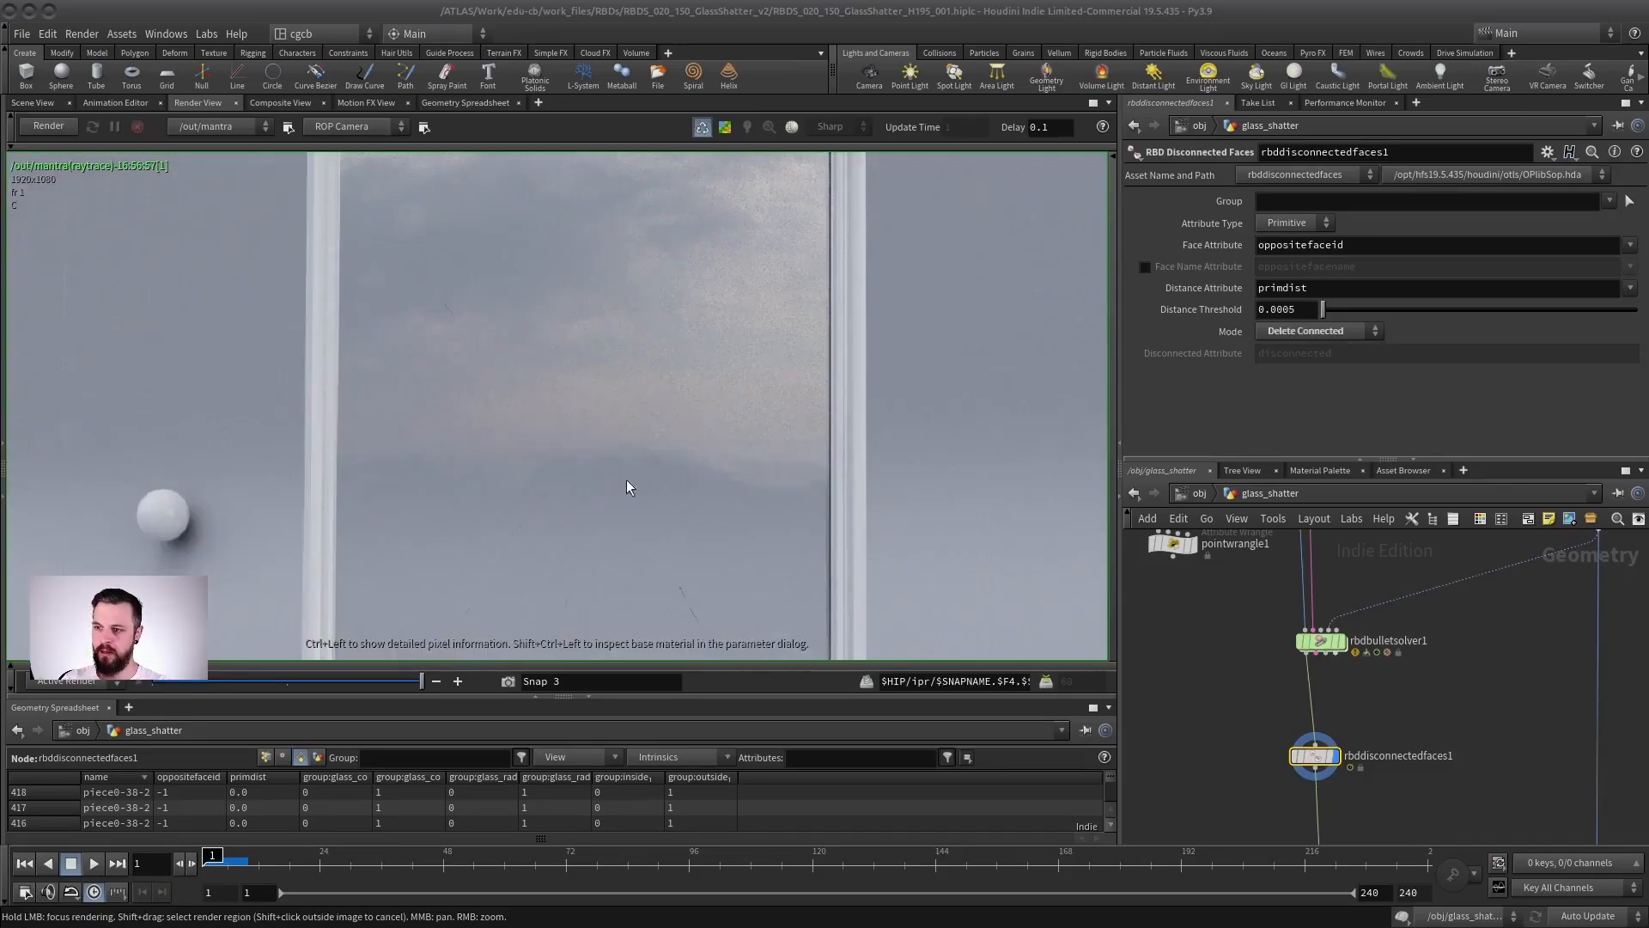
middle_click_drag(614, 472, 565, 552)
right_click_drag(566, 552, 486, 510)
middle_click_drag(487, 509, 471, 379)
right_click_drag(472, 379, 498, 300)
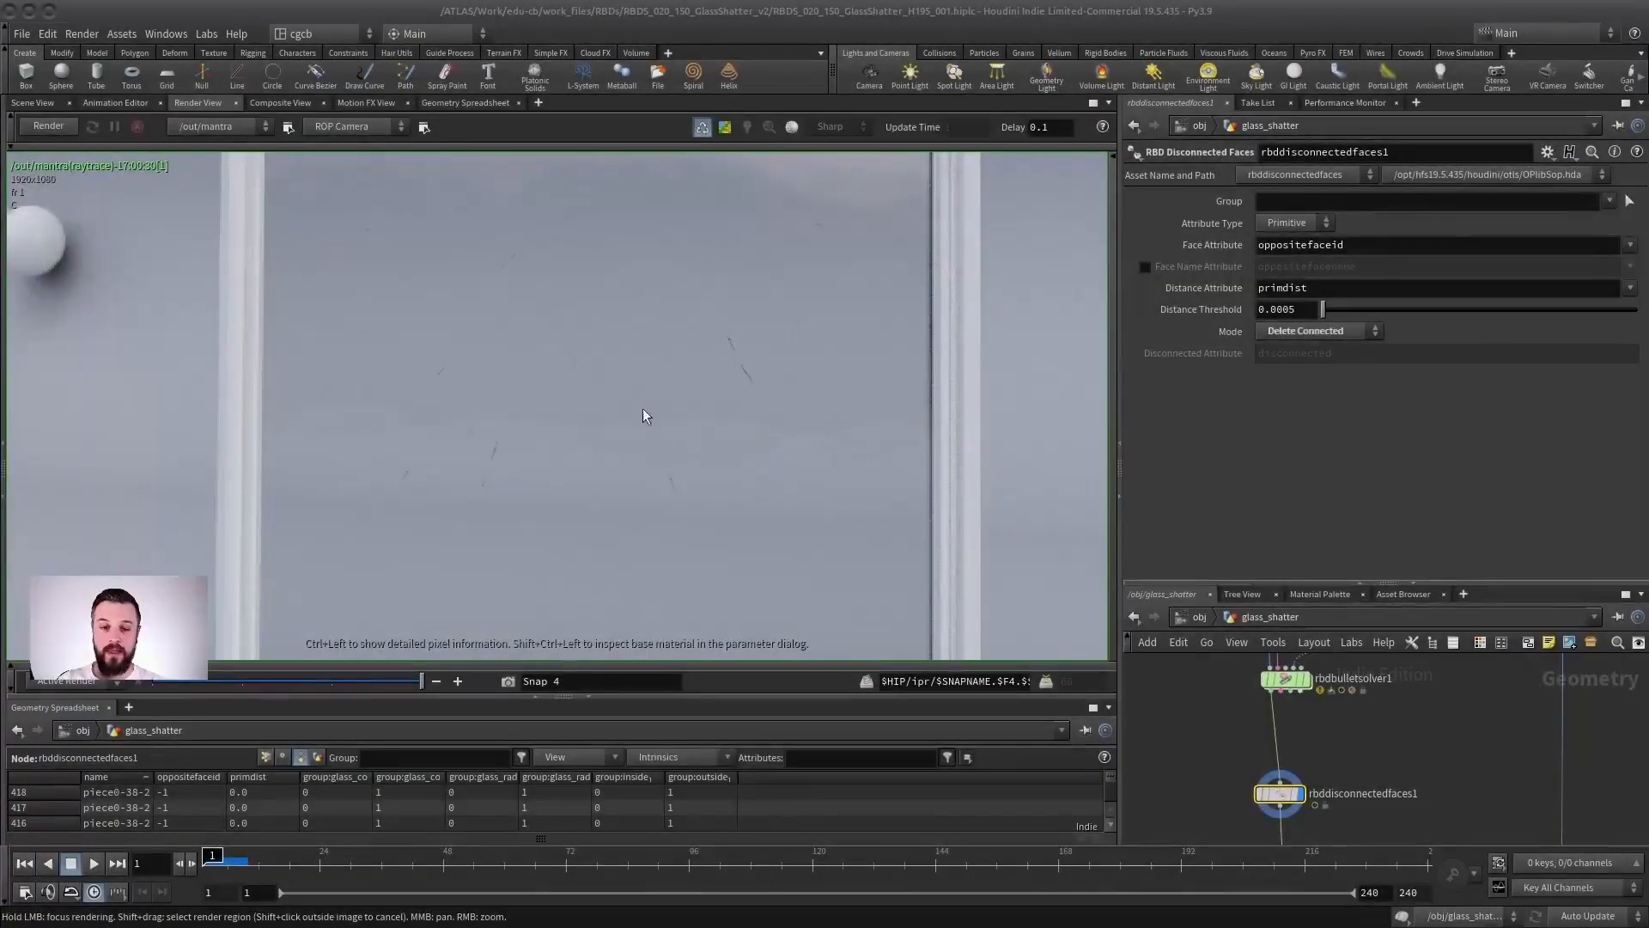
right_click_drag(644, 416, 516, 464)
middle_click_drag(516, 464, 588, 398)
scroll(631, 471, "up", 3)
middle_click_drag(648, 465, 662, 456)
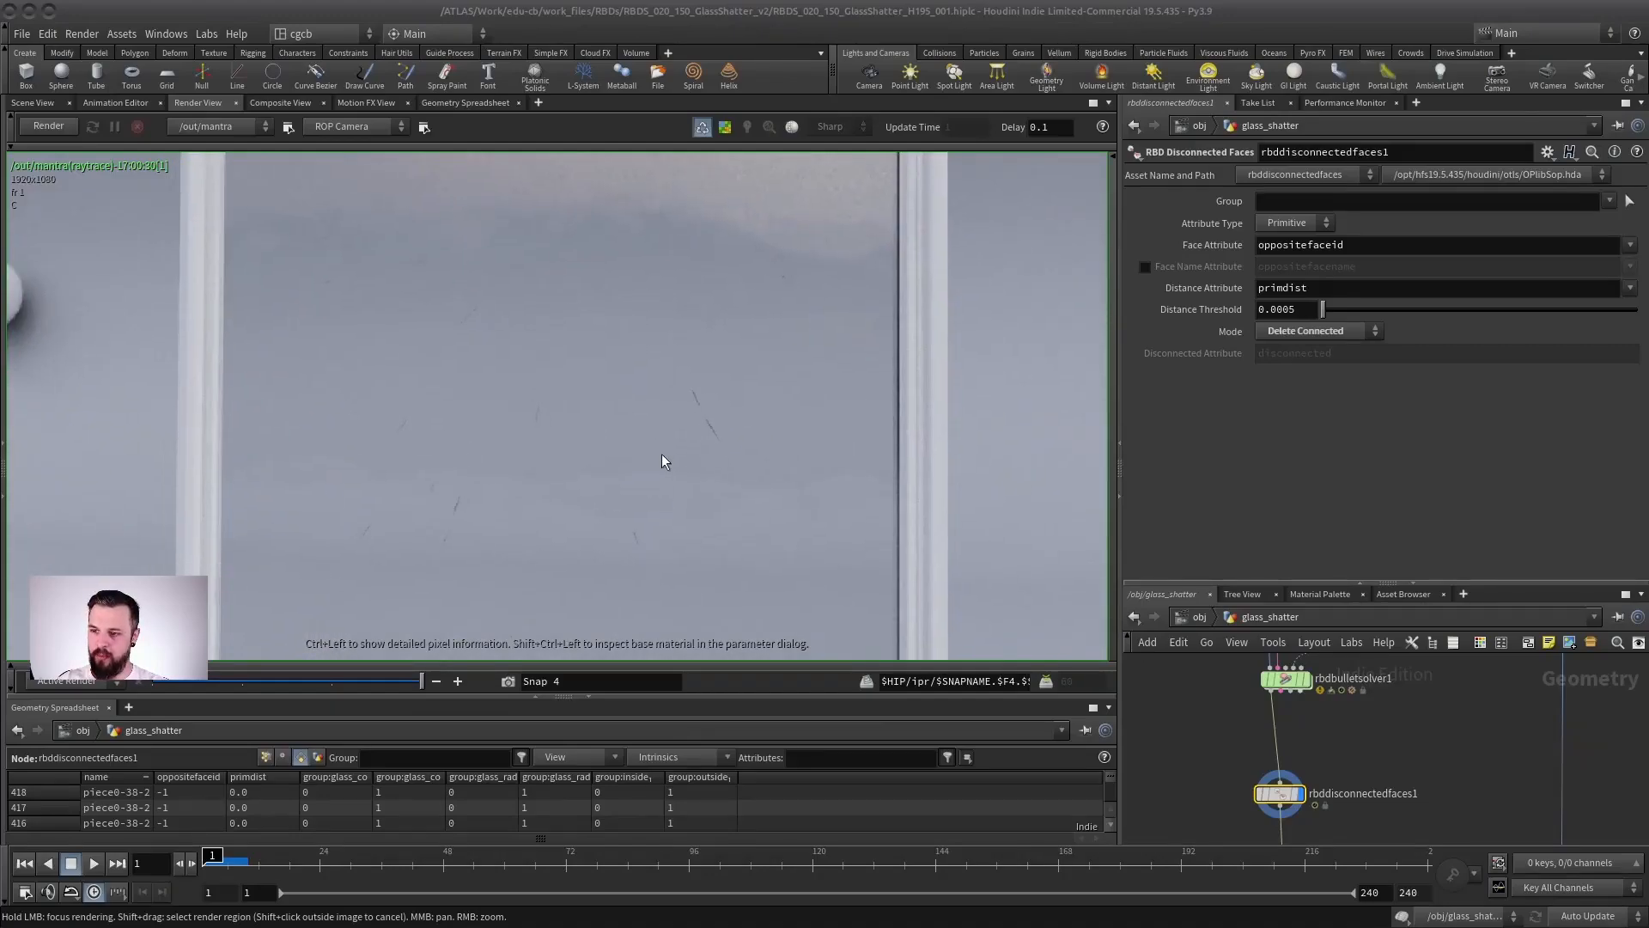
scroll(581, 541, "down", 1)
middle_click_drag(623, 283, 571, 601)
scroll(717, 445, "down", 3)
middle_click_drag(720, 447, 715, 347)
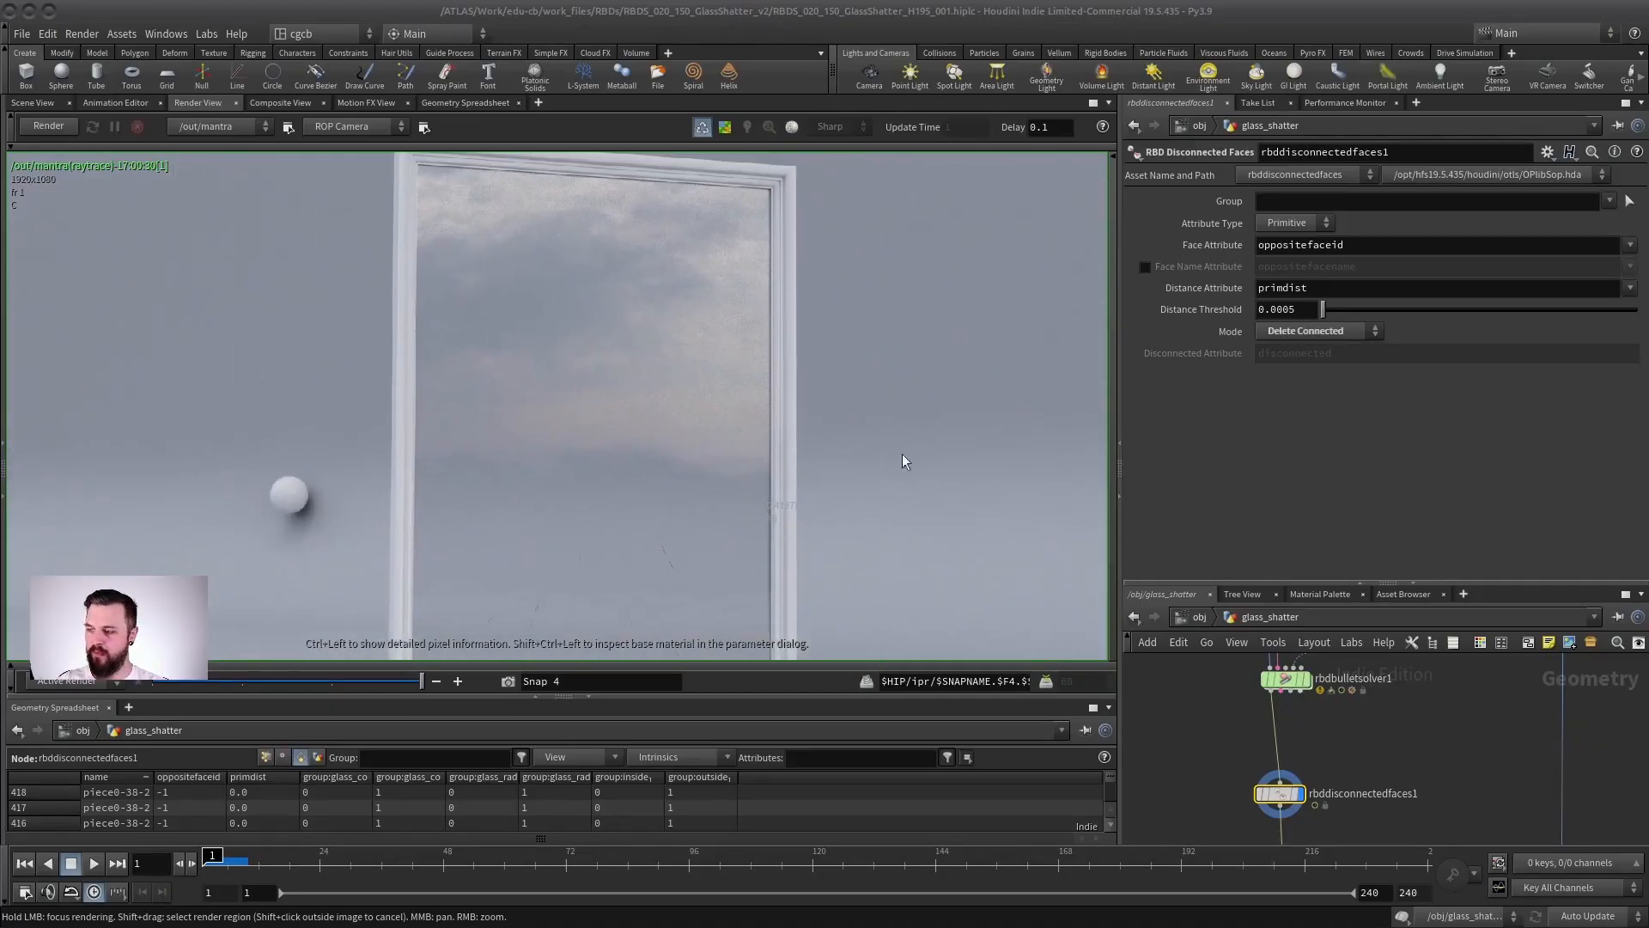
- Enlarge the network editor and inspect the thin lines in the lower part of the rendered pane
left_click_drag(1350, 583, 1341, 266)
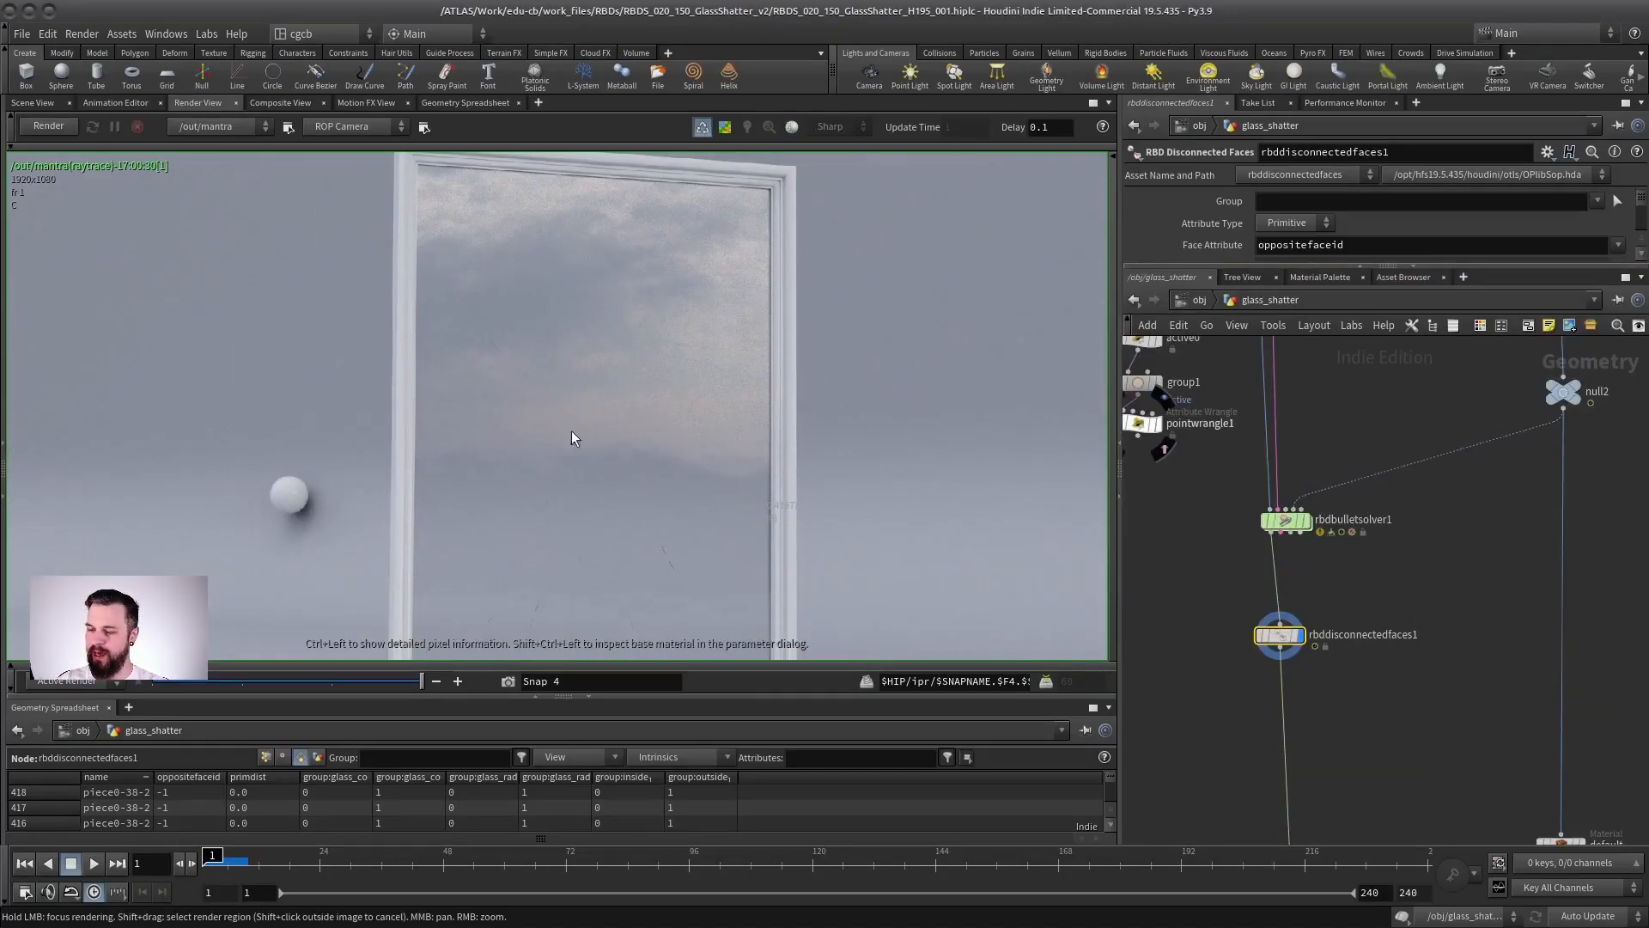
middle_click_drag(574, 438, 533, 258)
right_click_drag(533, 258, 872, 379)
middle_click_drag(785, 532, 770, 416)
right_click_drag(769, 416, 782, 438)
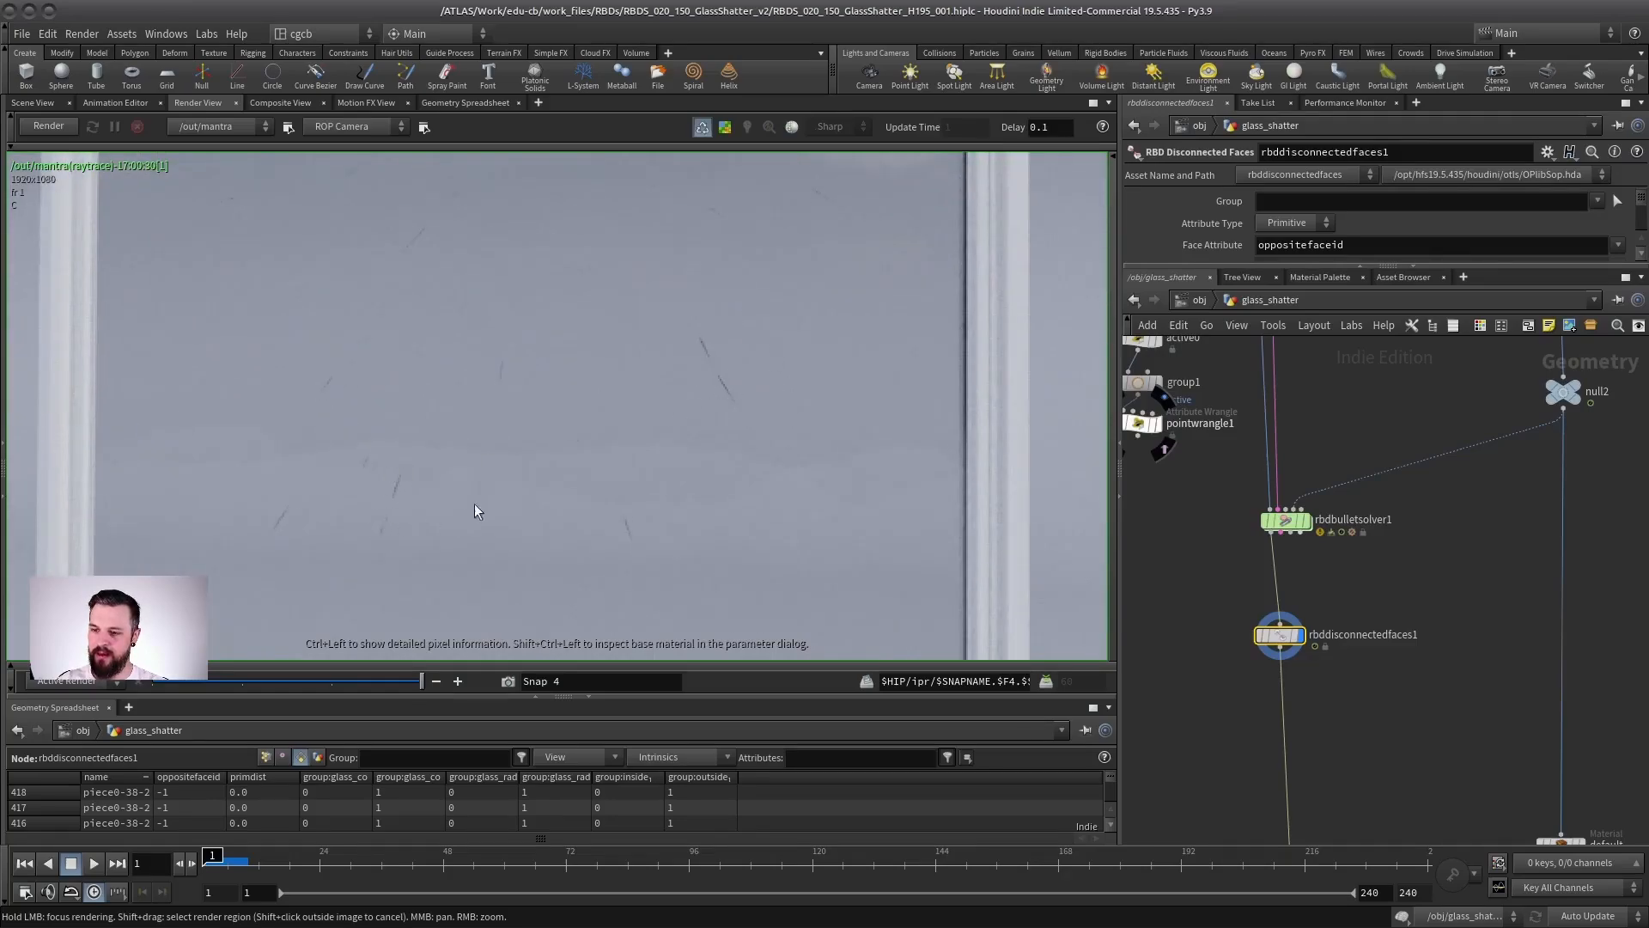
scroll(497, 384, "down", 1)
middle_click_drag(545, 516, 591, 471)
right_click_drag(458, 374, 476, 480)
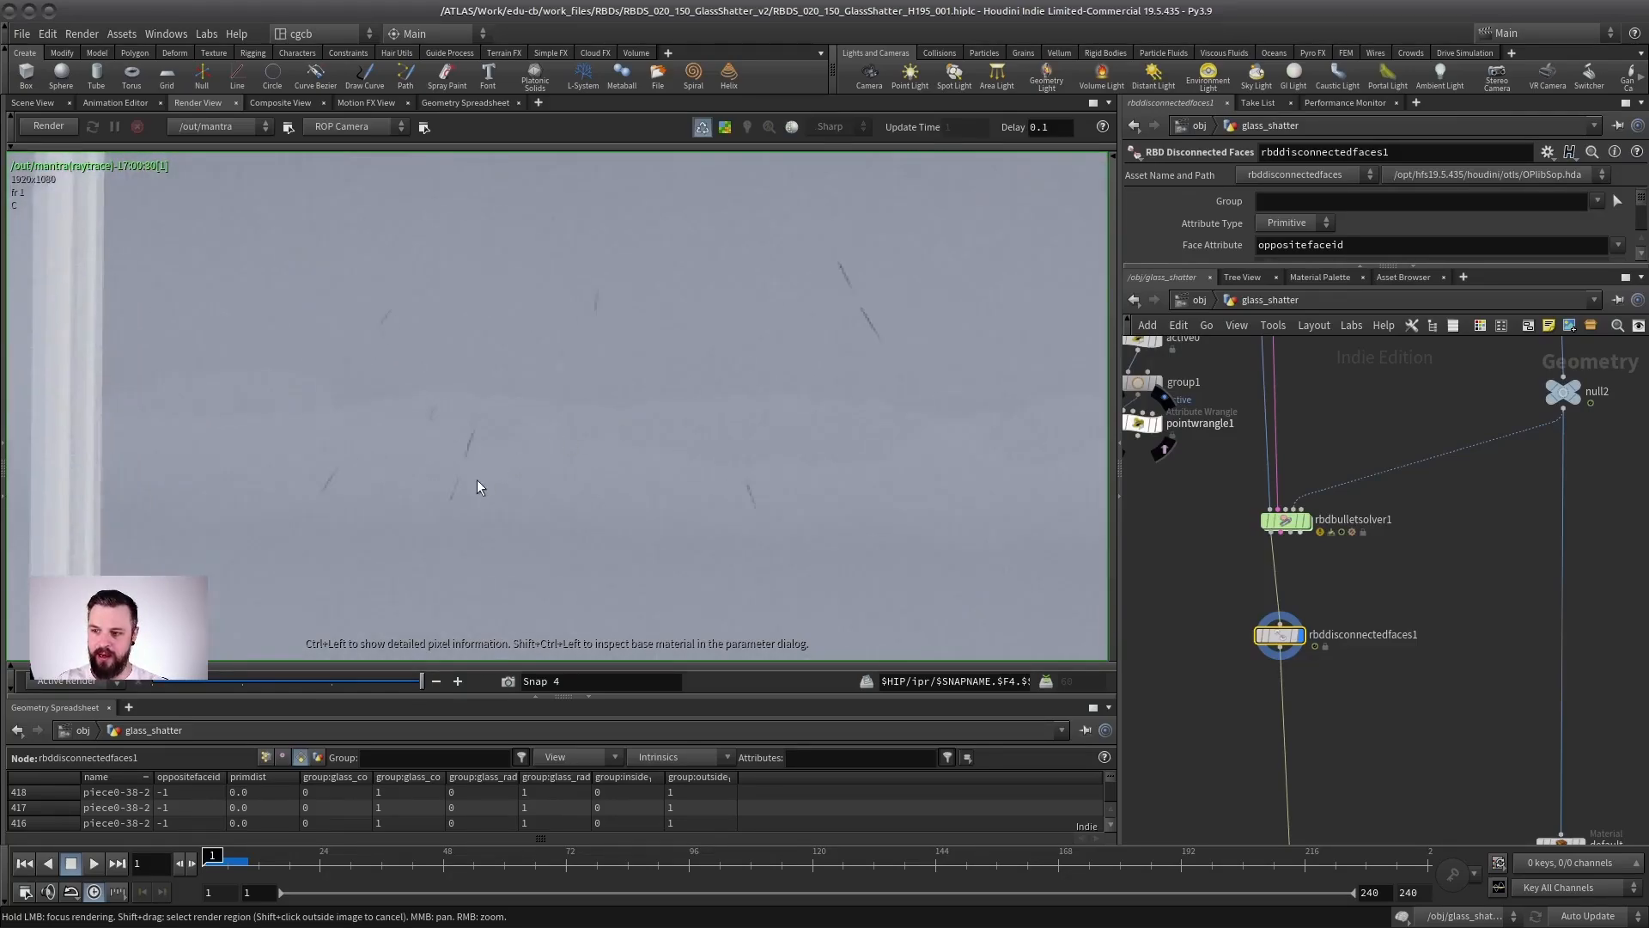
scroll(481, 466, "down", 2)
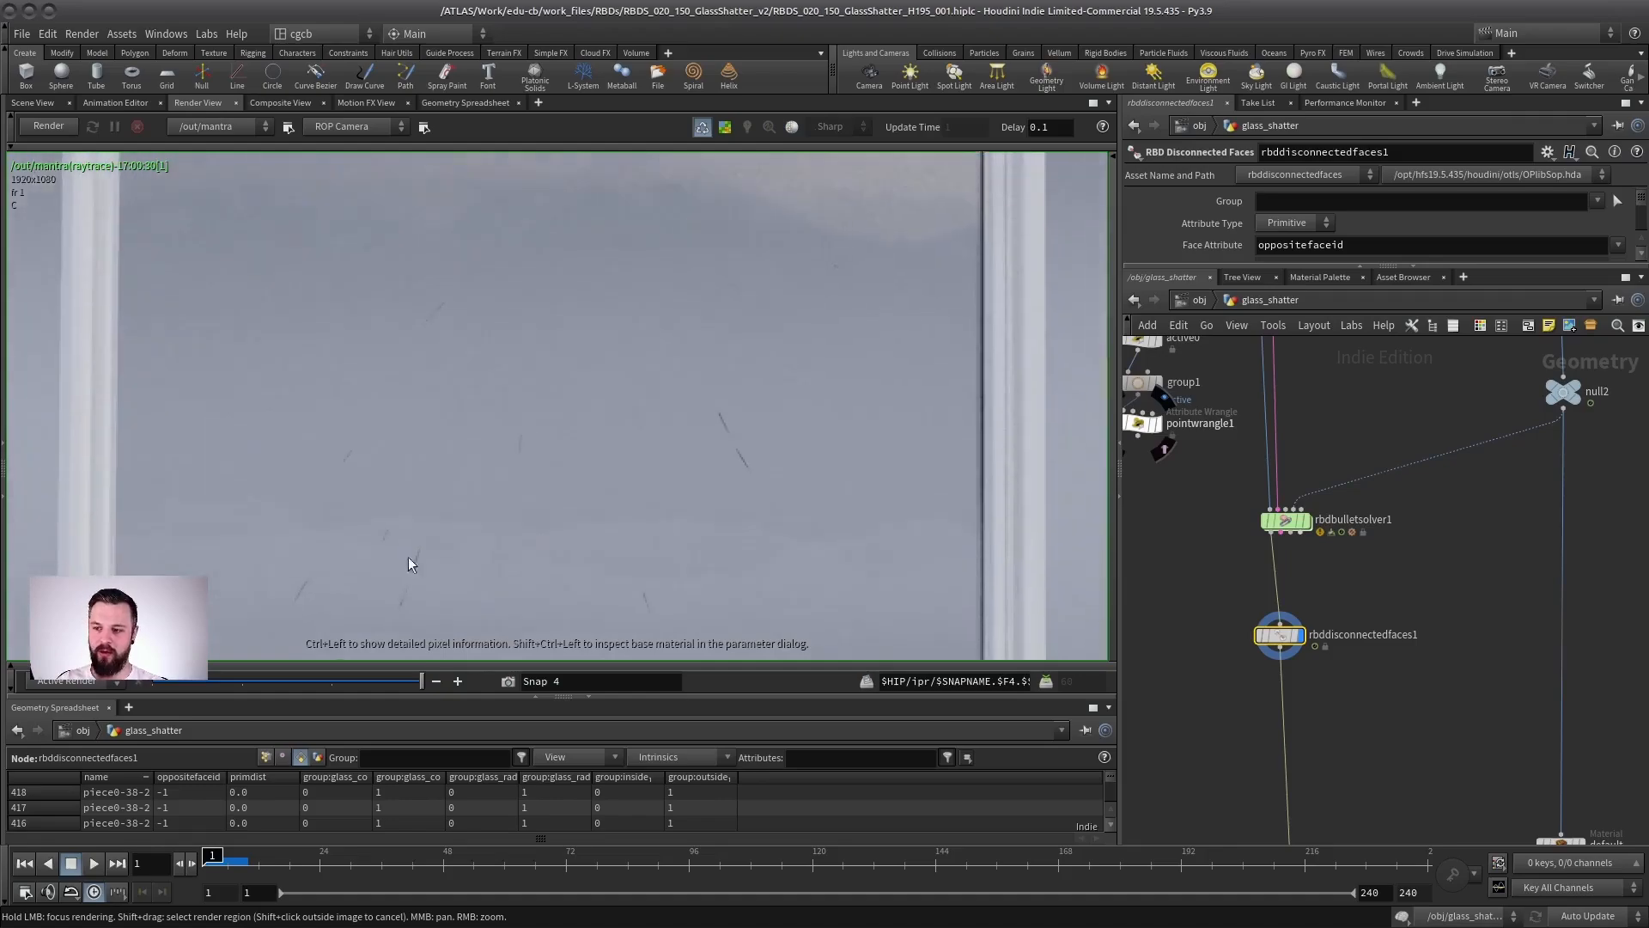
- Return to the 3D scene and examine a crack junction of the glass up close, toggling the wireframe display
left_click(35, 103)
left_click_drag(680, 483, 699, 548, "alt")
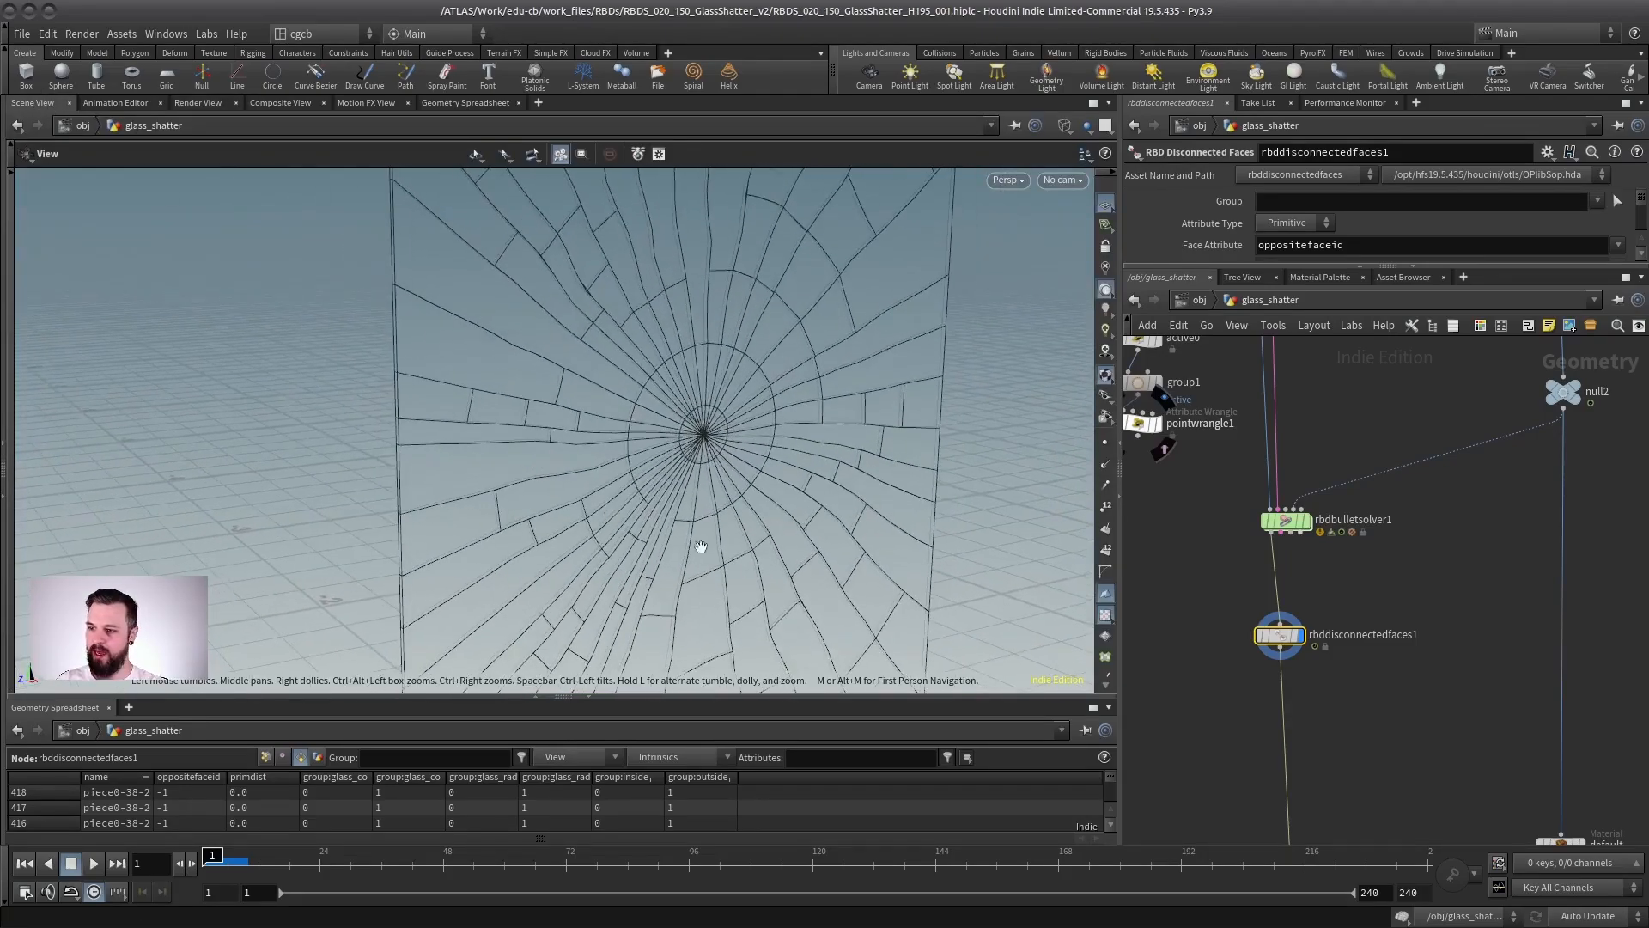
middle_click_drag(699, 548, 567, 389, "alt")
mouse_move(567, 389)
right_mouse_down("alt")
mouse_move(848, 406)
mouse_move(836, 412)
right_mouse_up("alt")
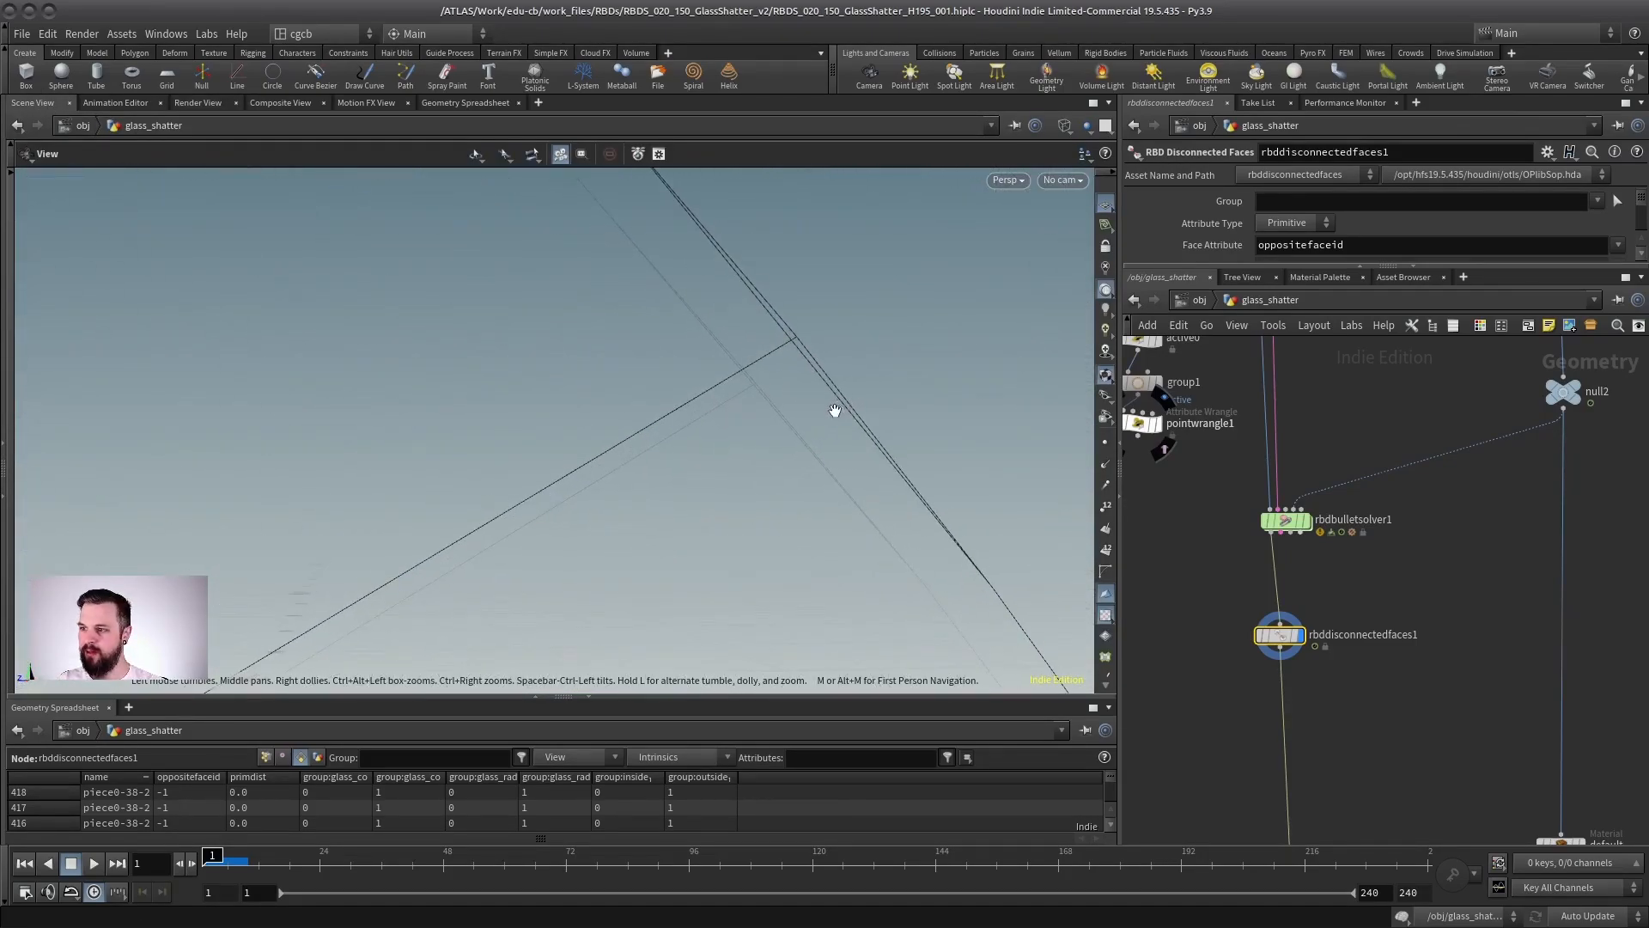
mouse_move(836, 413)
middle_mouse_down("alt")
mouse_move(741, 430)
mouse_move(755, 425)
middle_mouse_up("alt")
key("w")
key("w")
left_click_drag(720, 400, 785, 444, "alt")
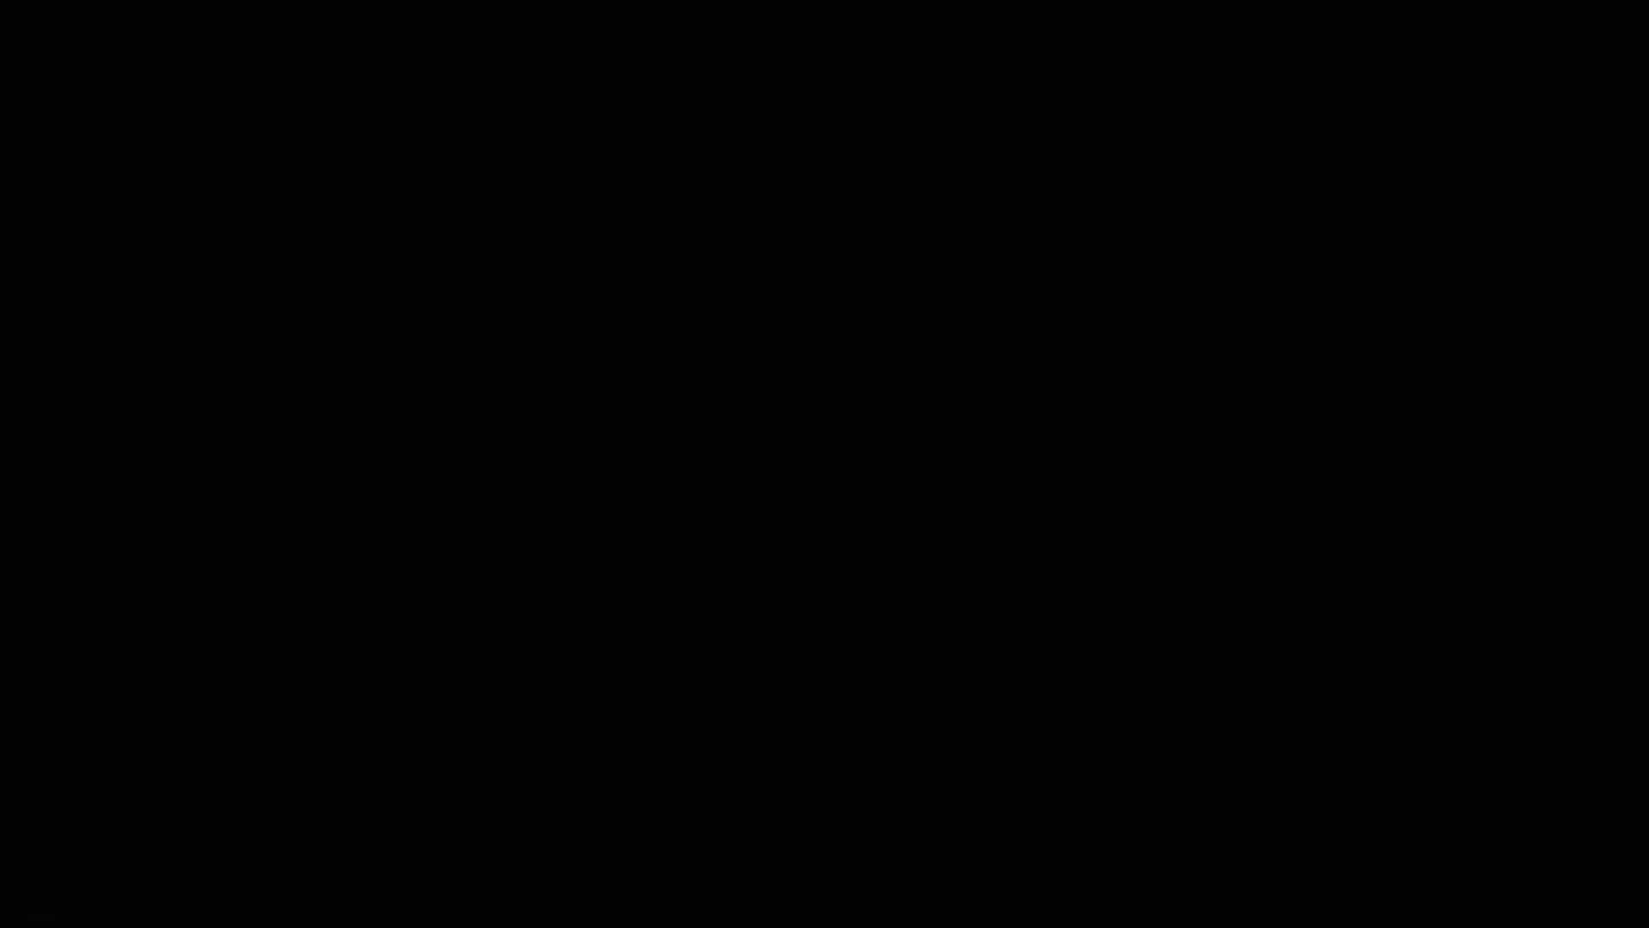
scroll(685, 493, "up", 3)
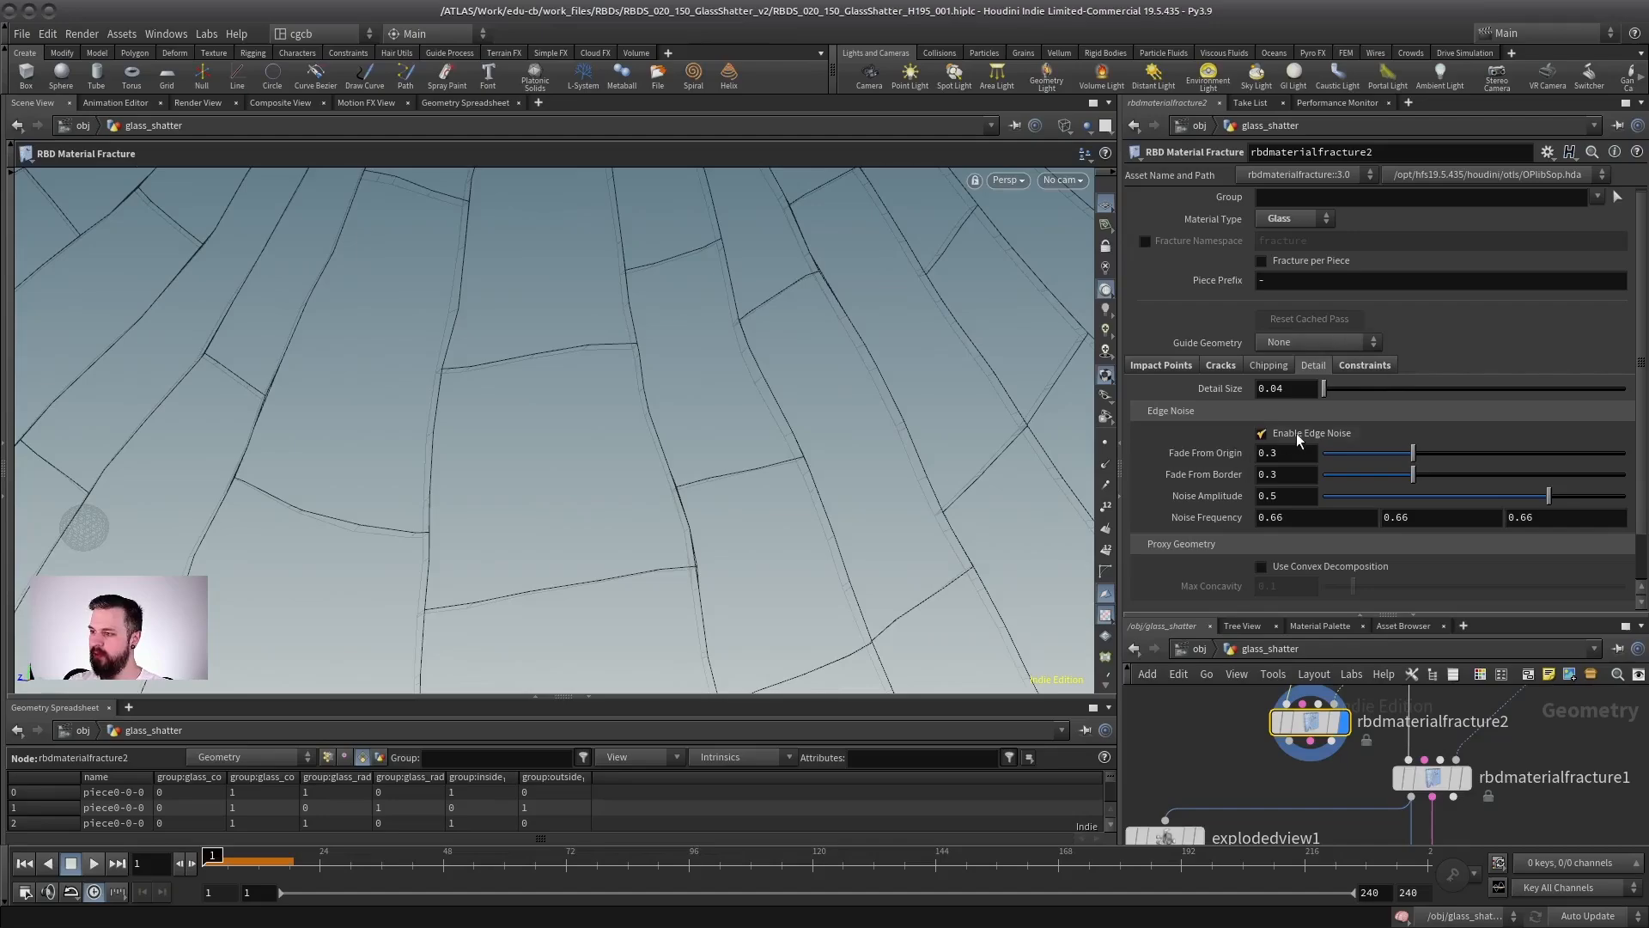
- Reduce rbdmaterialfracture2's Detail Size to 0.02 and again to 0.01, checking the edge points at the crack junction
scroll(693, 481, "up", 8)
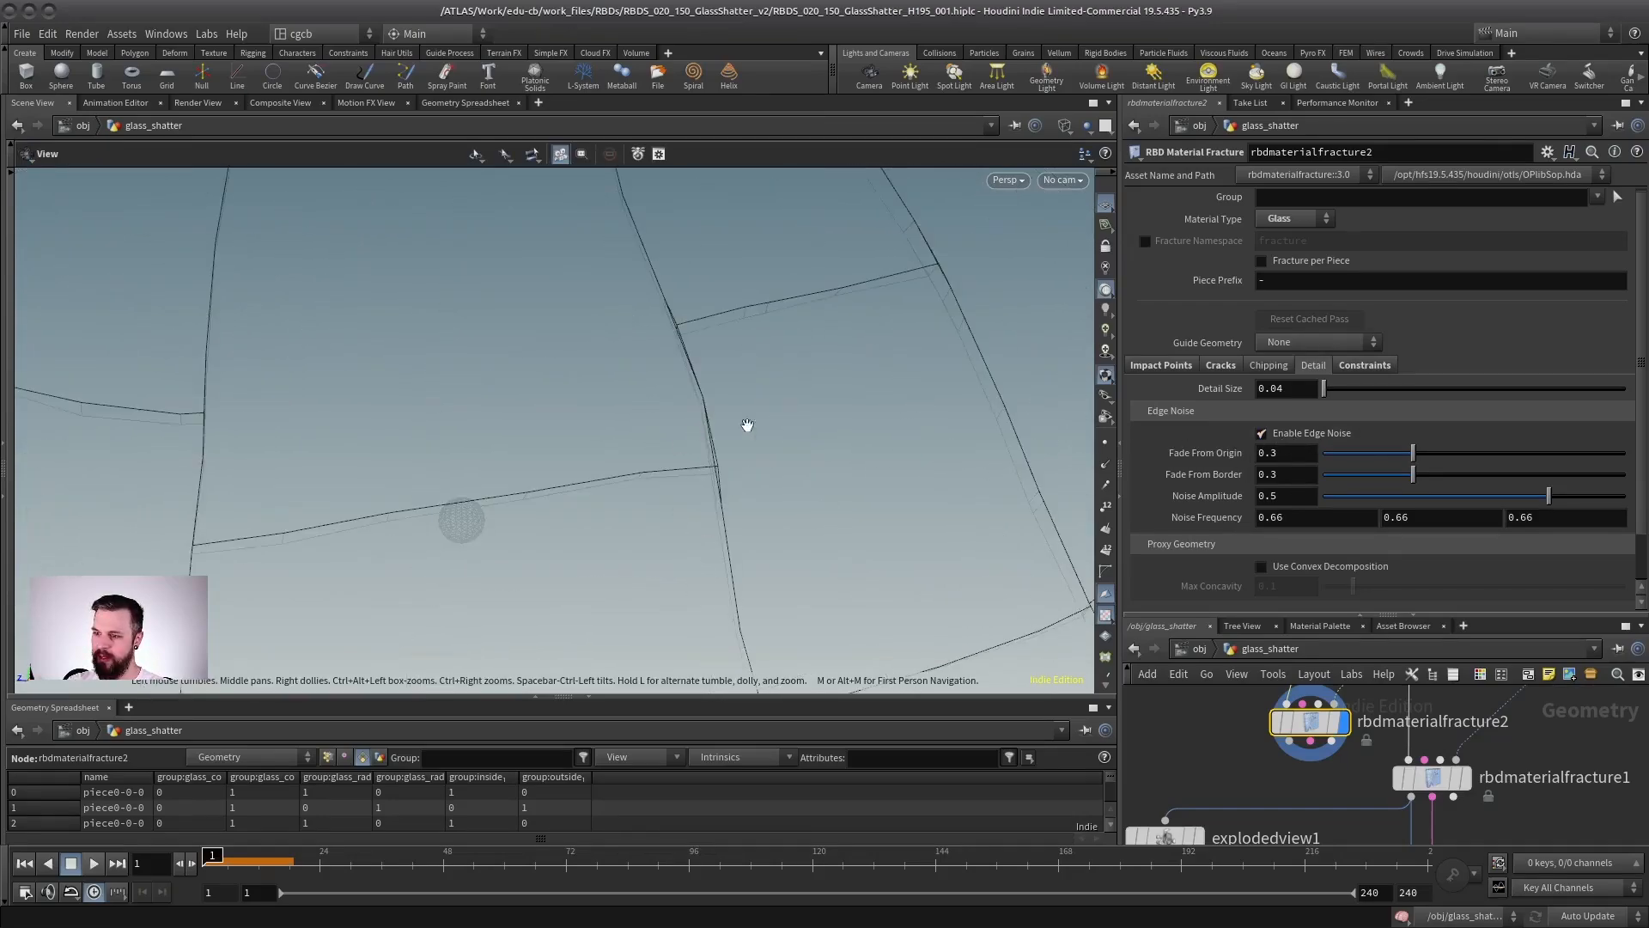
left_click_drag(658, 482, 1070, 411)
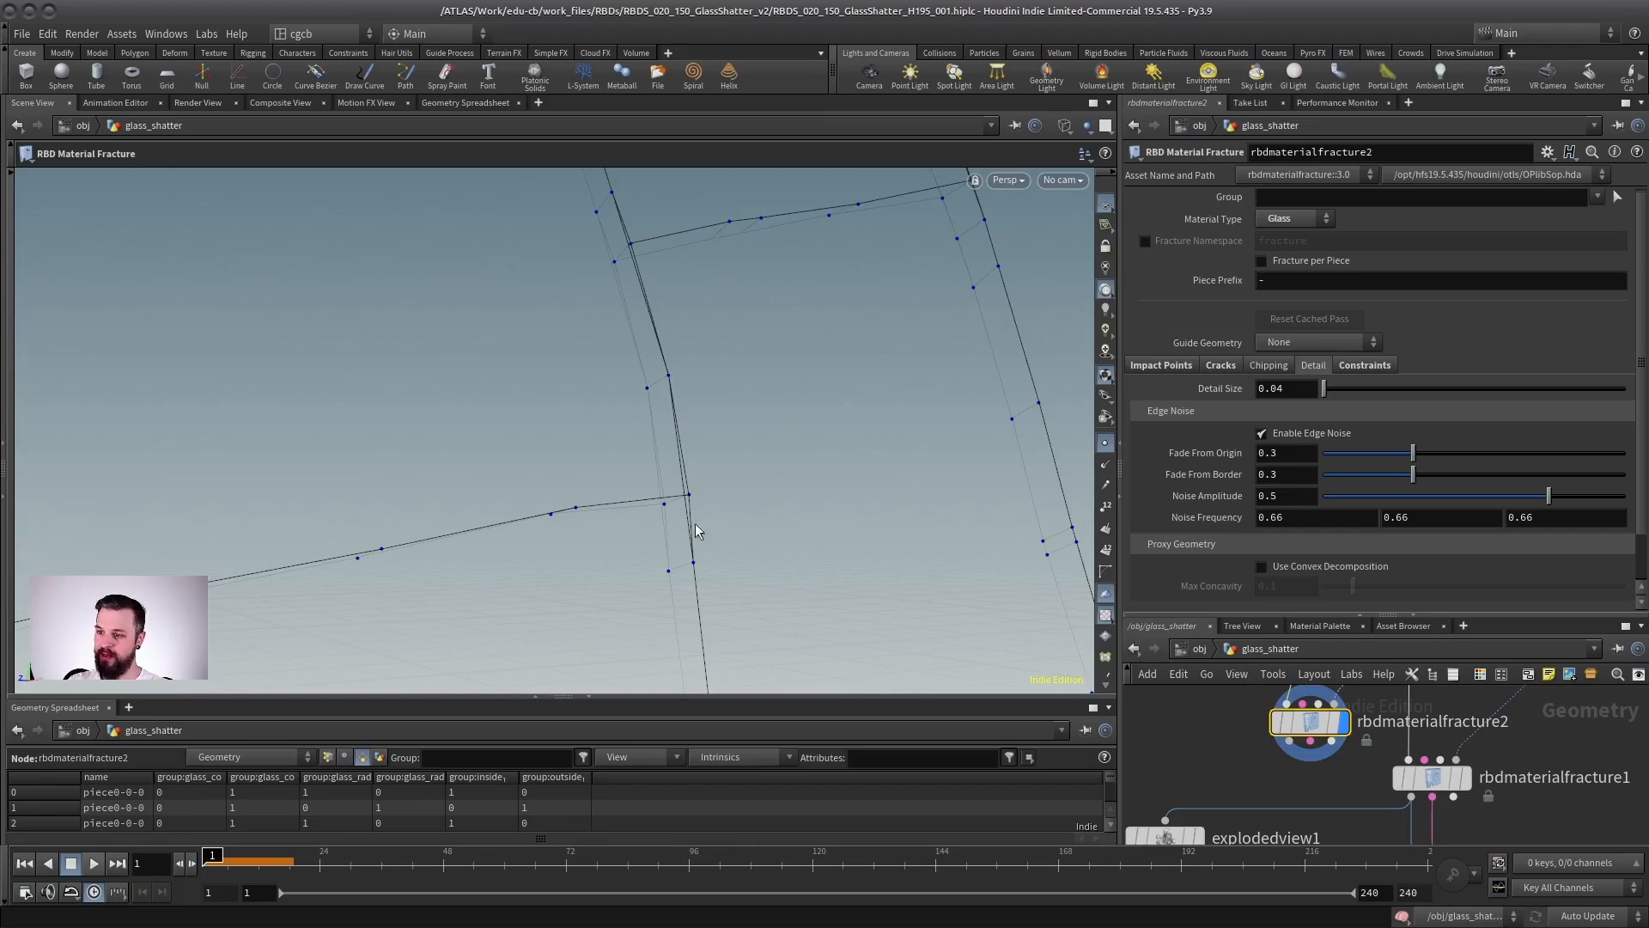
left_click_drag(694, 477, 727, 466, "alt")
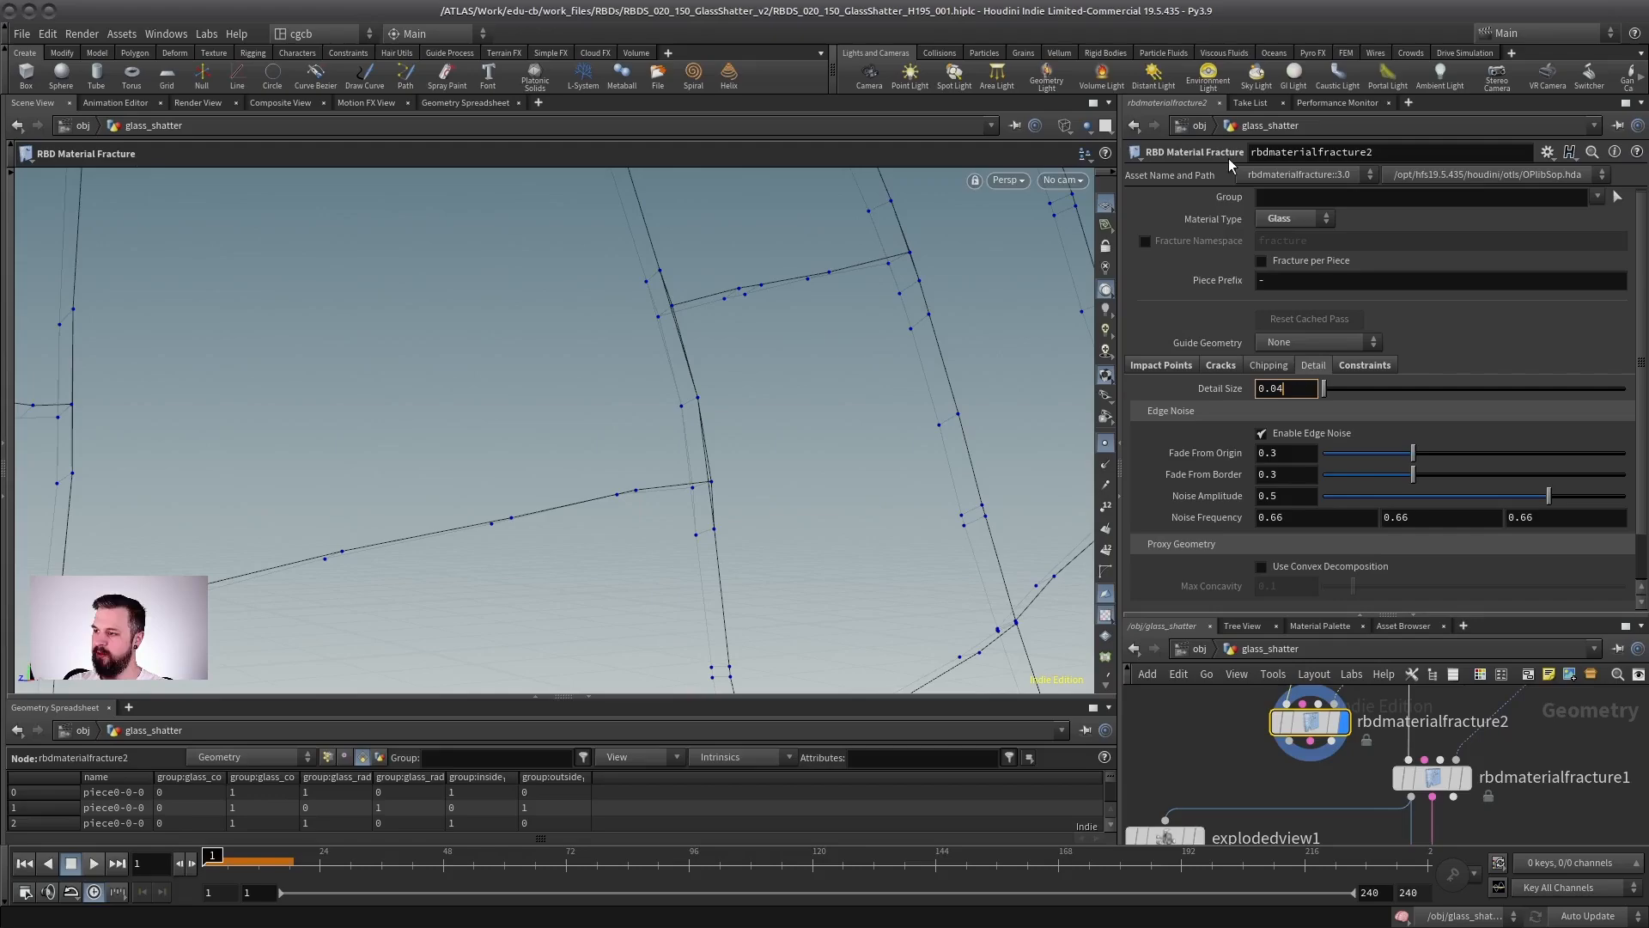
key("BackSpace")
type("2")
key("Return")
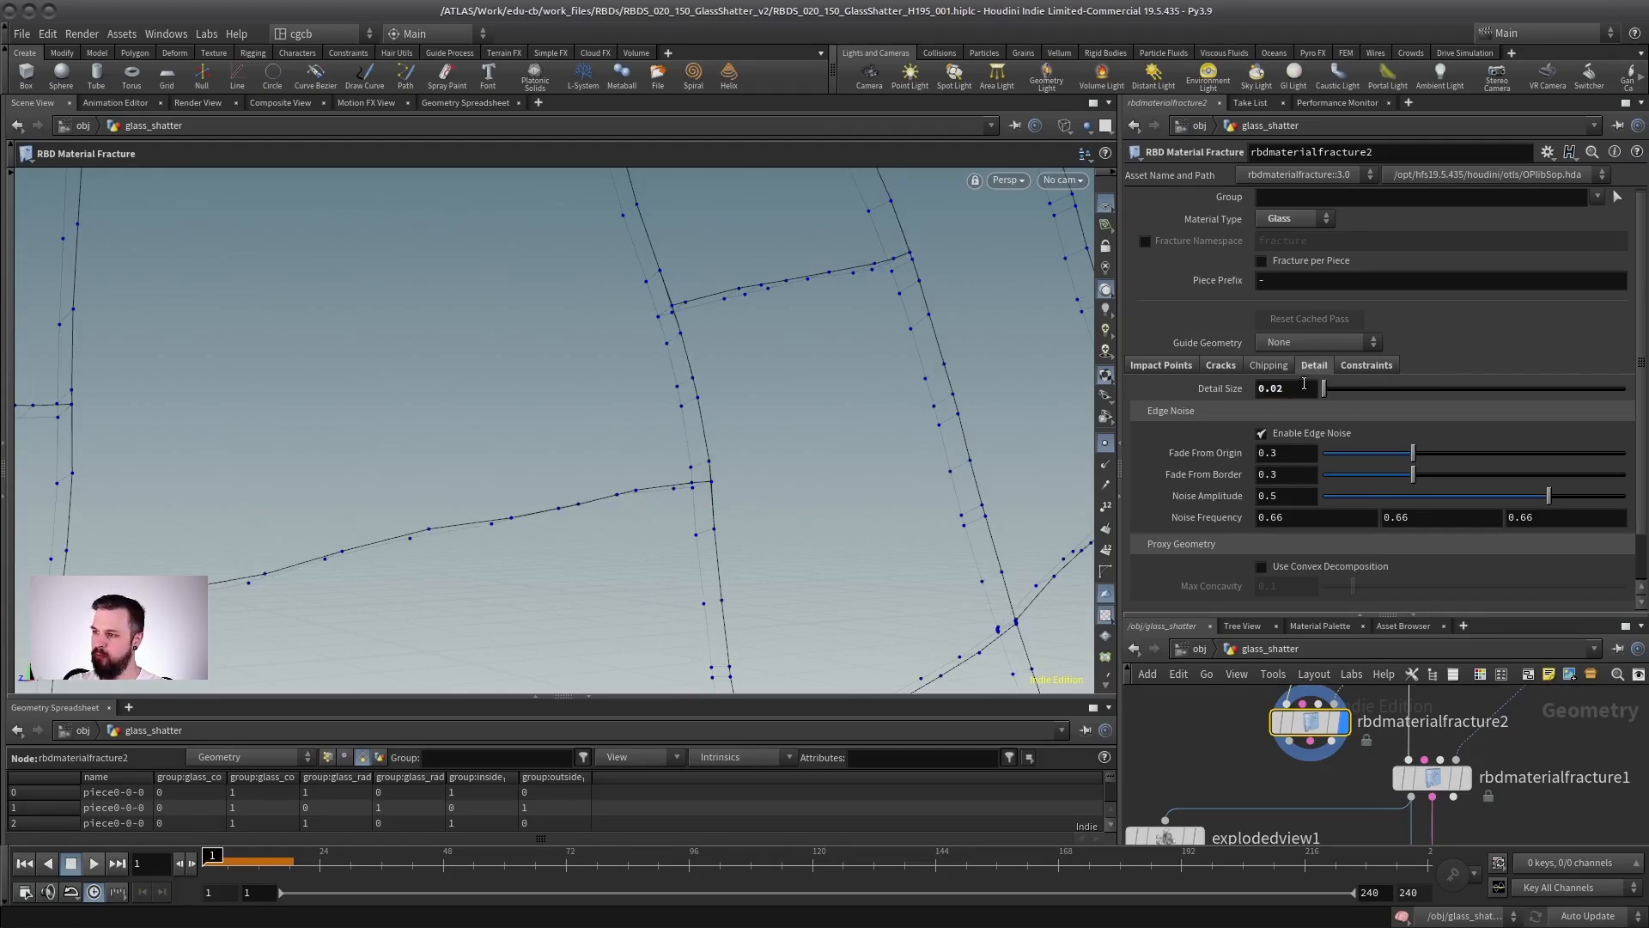
type("1")
key("Return")
right_click_drag(817, 498, 915, 460, "alt")
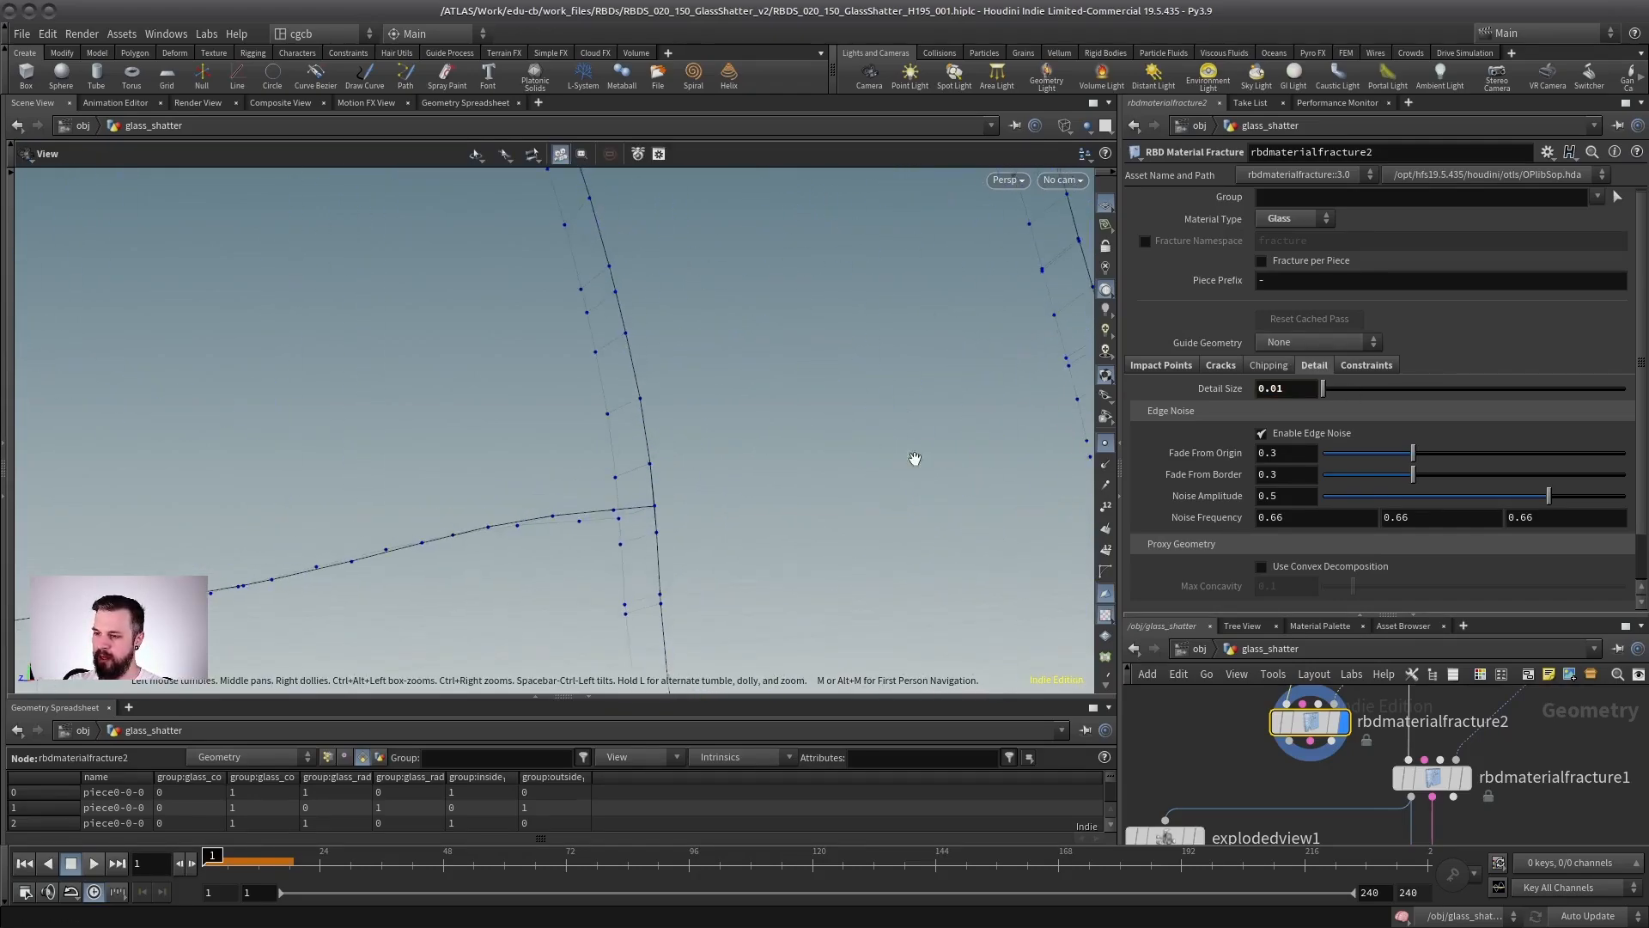
left_click_drag(649, 509, 687, 512, "alt")
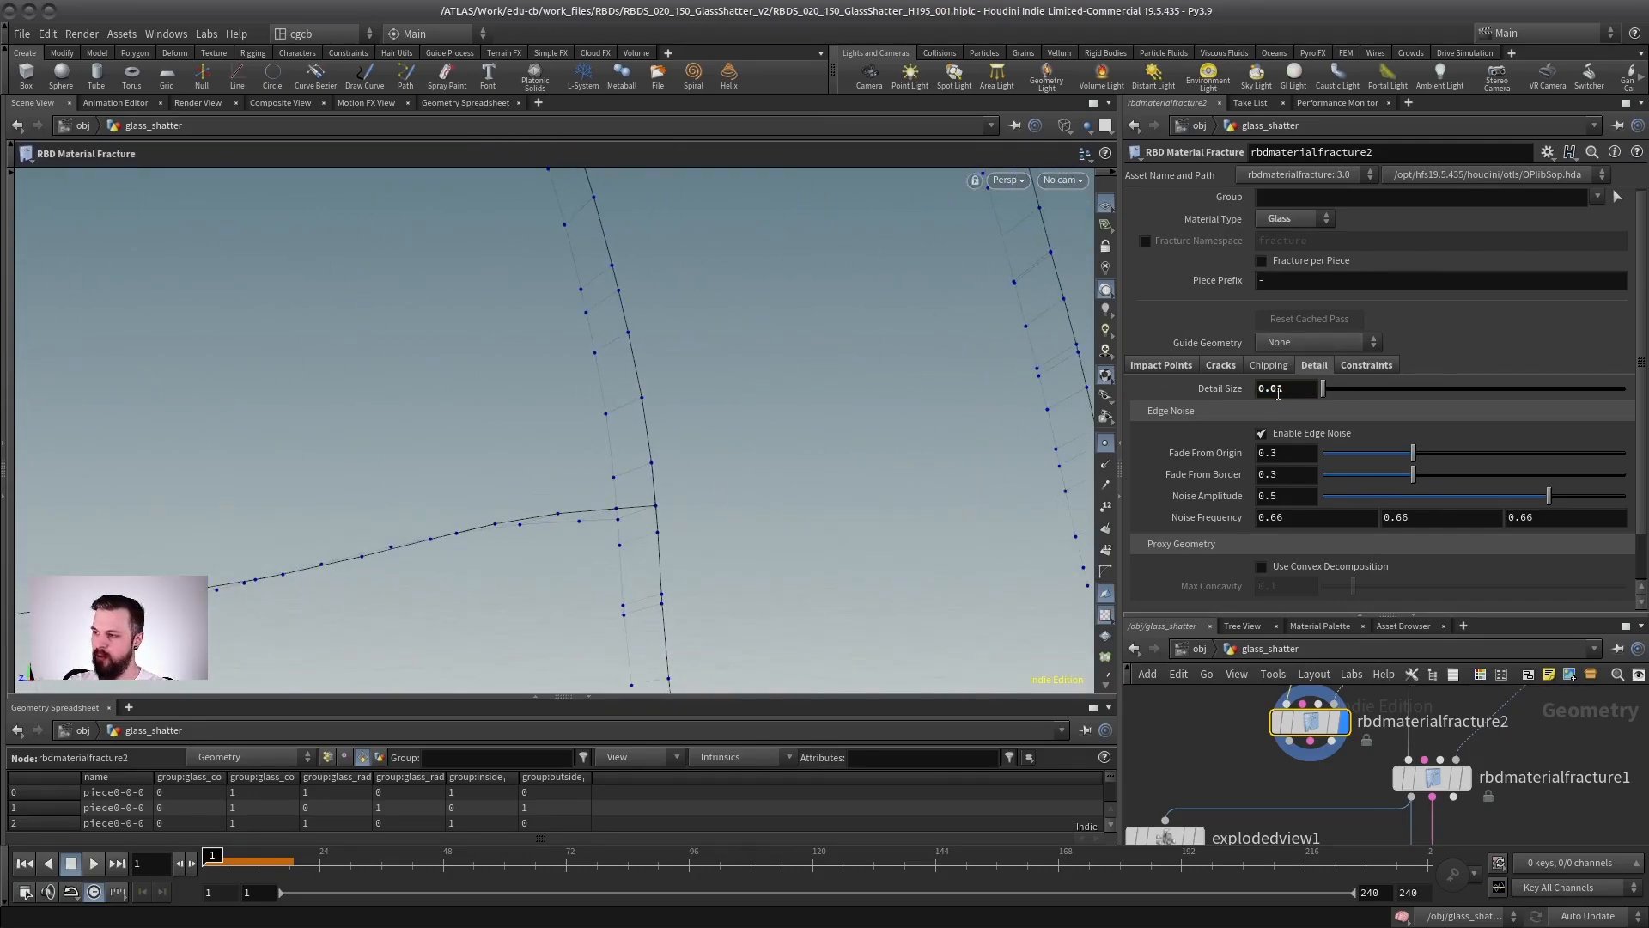
- Disable Edge Noise on rbdmaterialfracture2 and examine the straight-edged fracture pattern across the whole pane
left_click(1297, 436)
right_click_drag(780, 471, 519, 467, "alt")
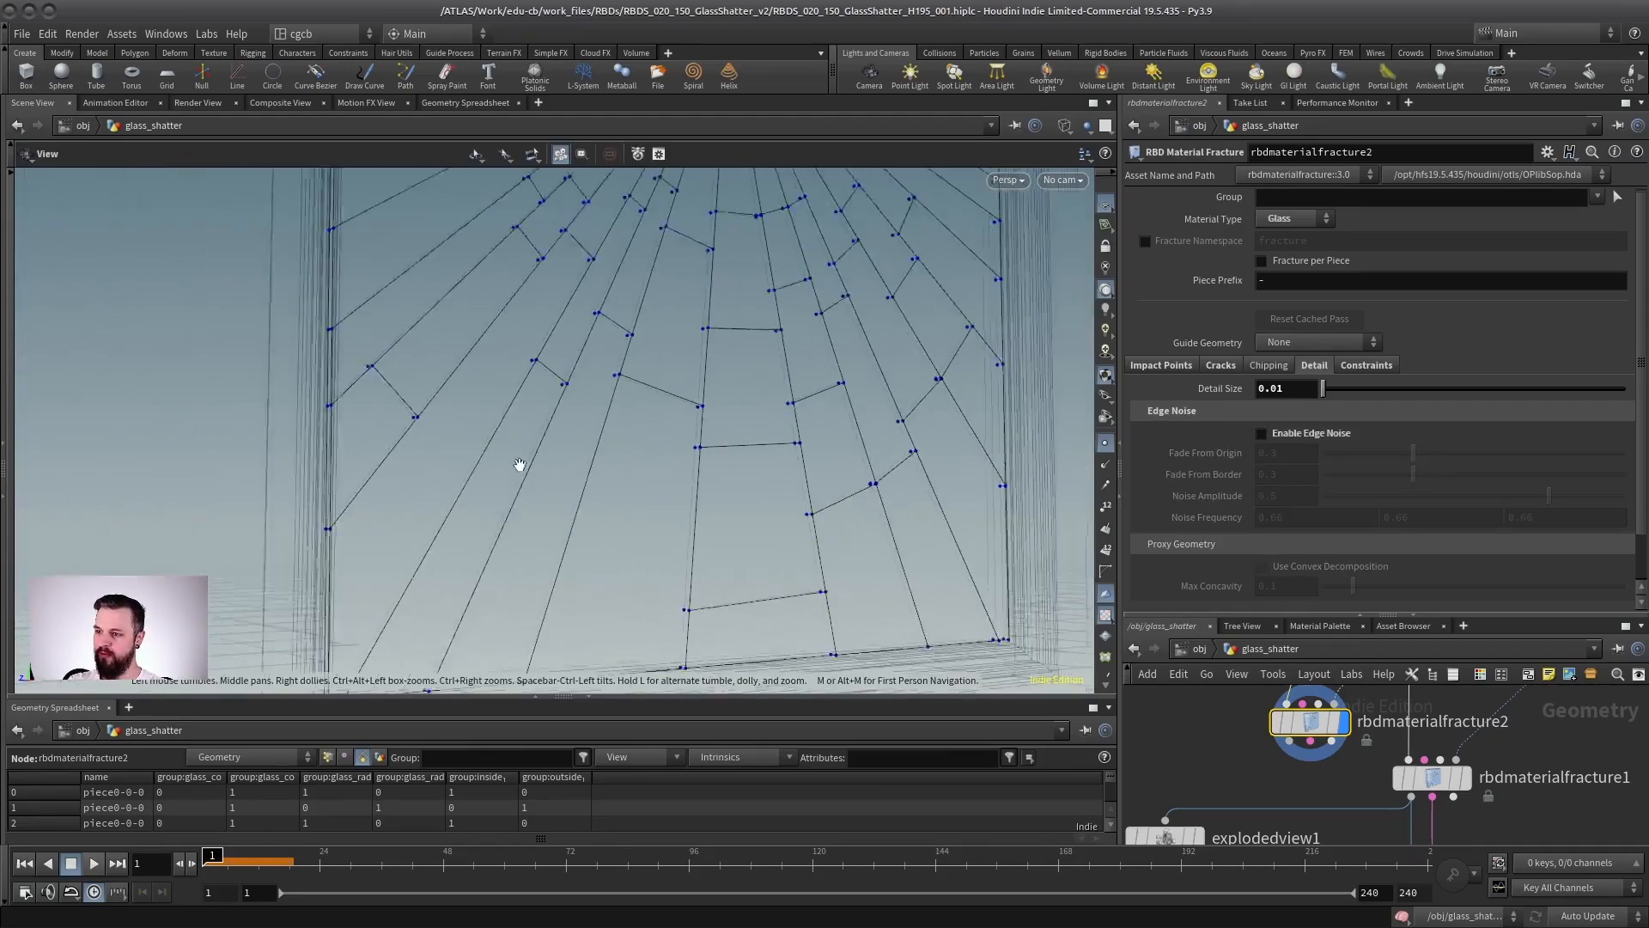
left_click_drag(519, 467, 710, 457, "alt")
right_click_drag(711, 457, 570, 423, "alt")
middle_click_drag(570, 424, 567, 556, "alt")
right_click_drag(568, 556, 589, 441, "alt")
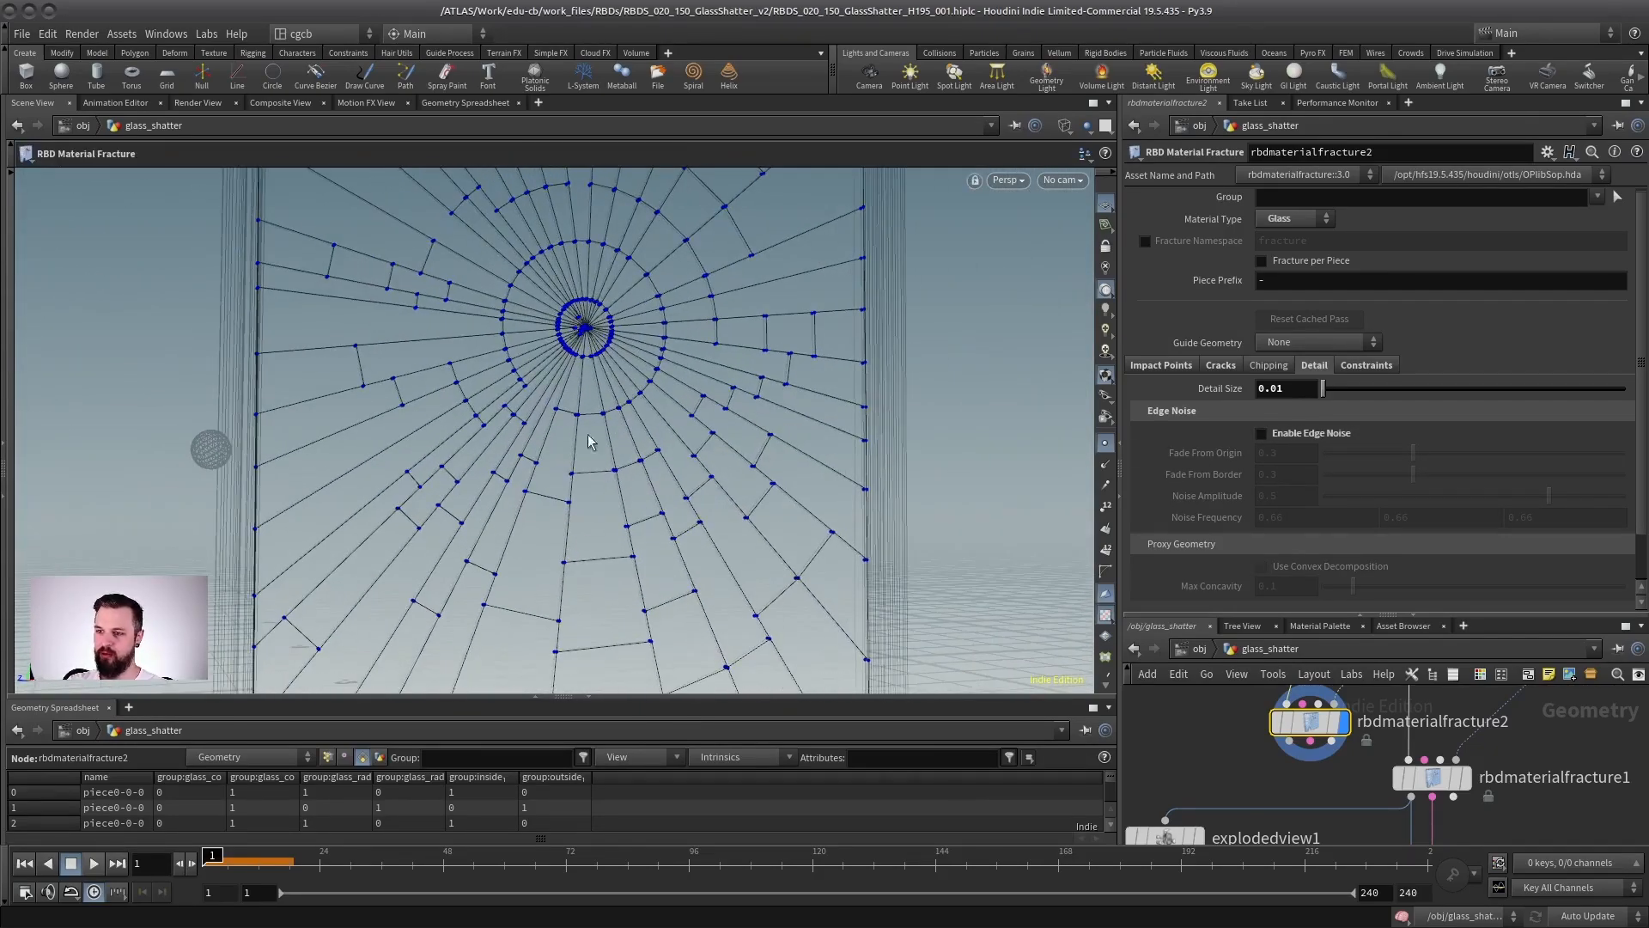
left_click_drag(640, 576, 771, 479, "alt")
right_click_drag(715, 459, 808, 460, "alt")
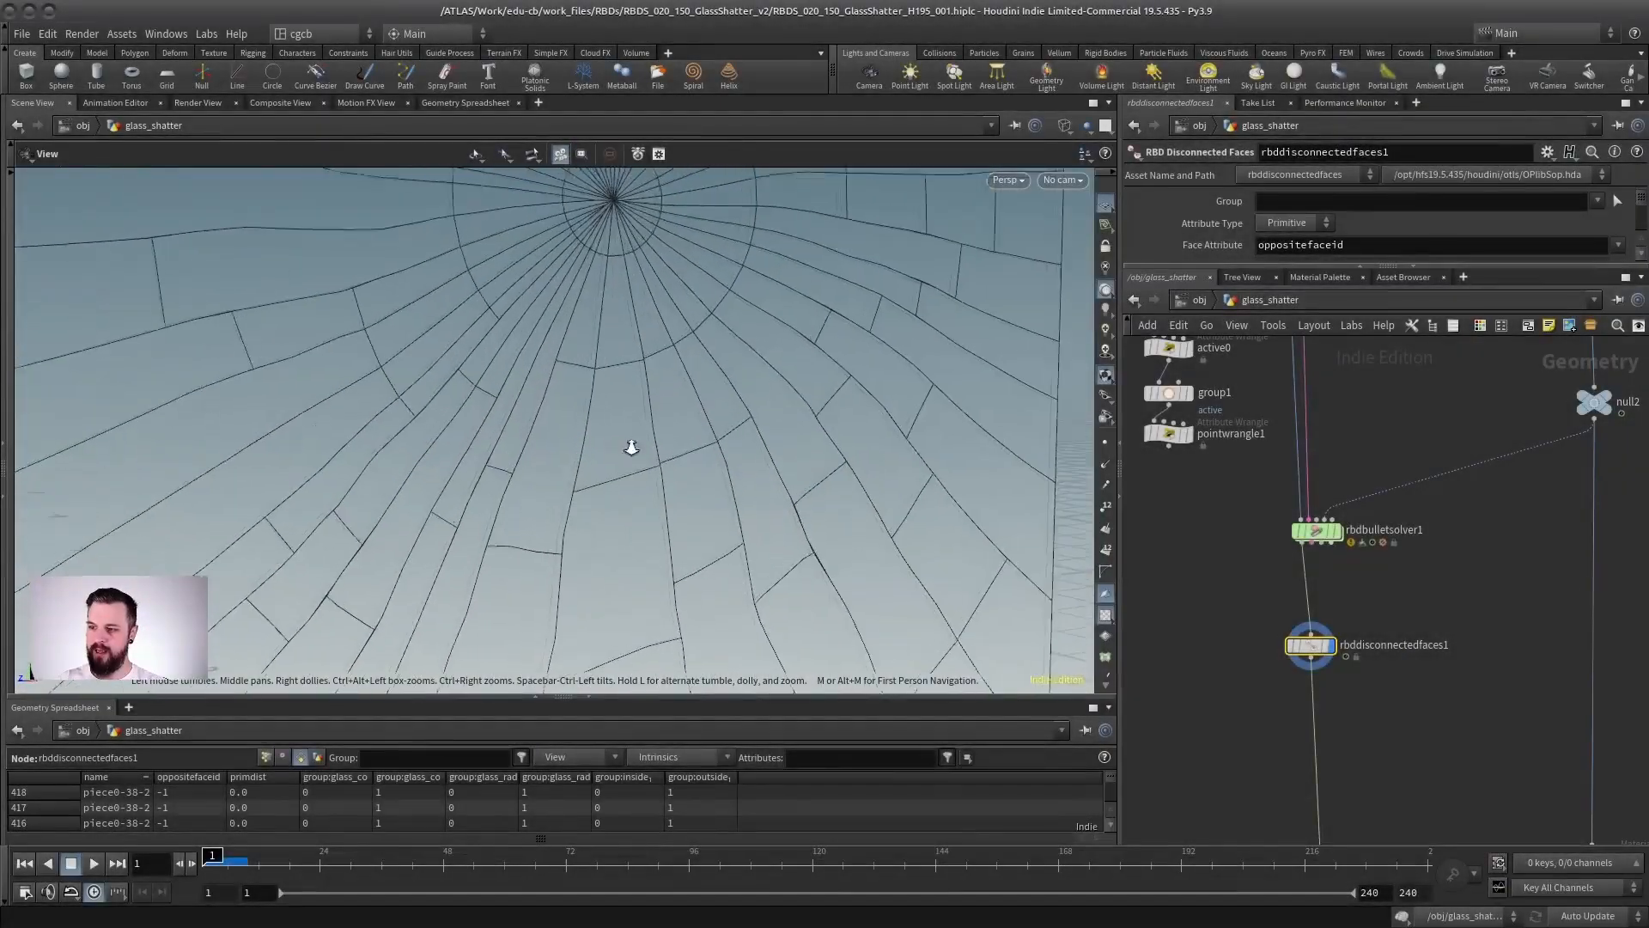
- View the whole crack pattern at rbddisconnectedfaces1 along with its neighbouring nodes, and advance the timeline into the simulation
mouse_move(630, 449)
left_mouse_down()
mouse_move(644, 516)
mouse_move(640, 468)
left_mouse_up()
right_click_drag(640, 468, 630, 424, "alt")
middle_click_drag(1370, 610, 1450, 720)
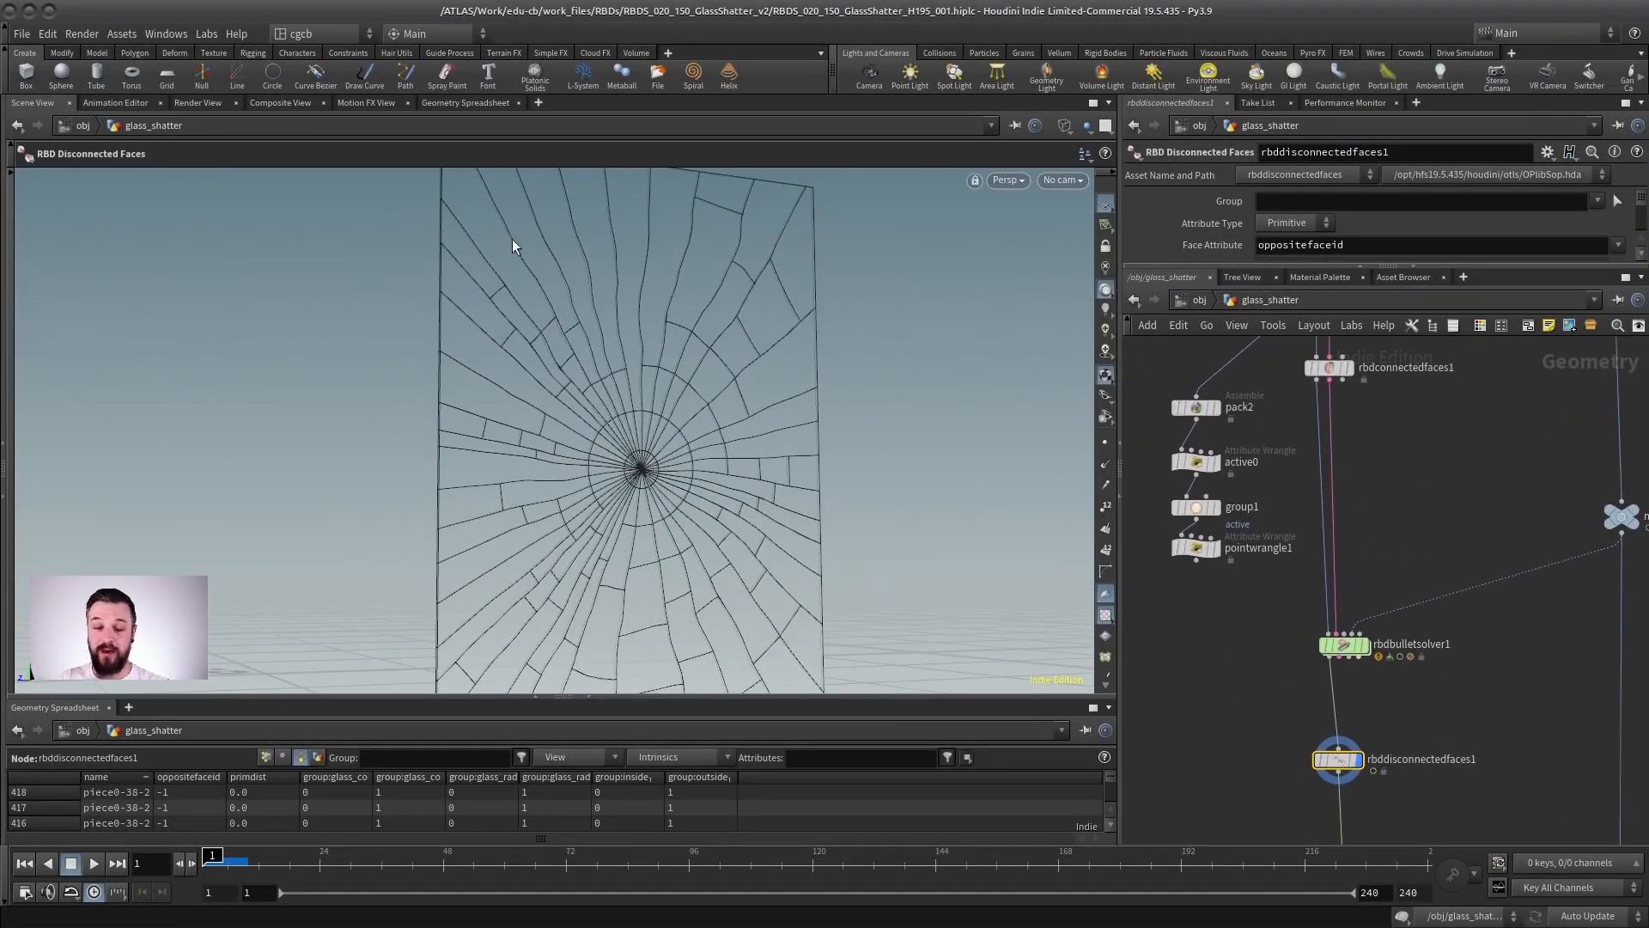
middle_click_drag(1398, 546, 1387, 409)
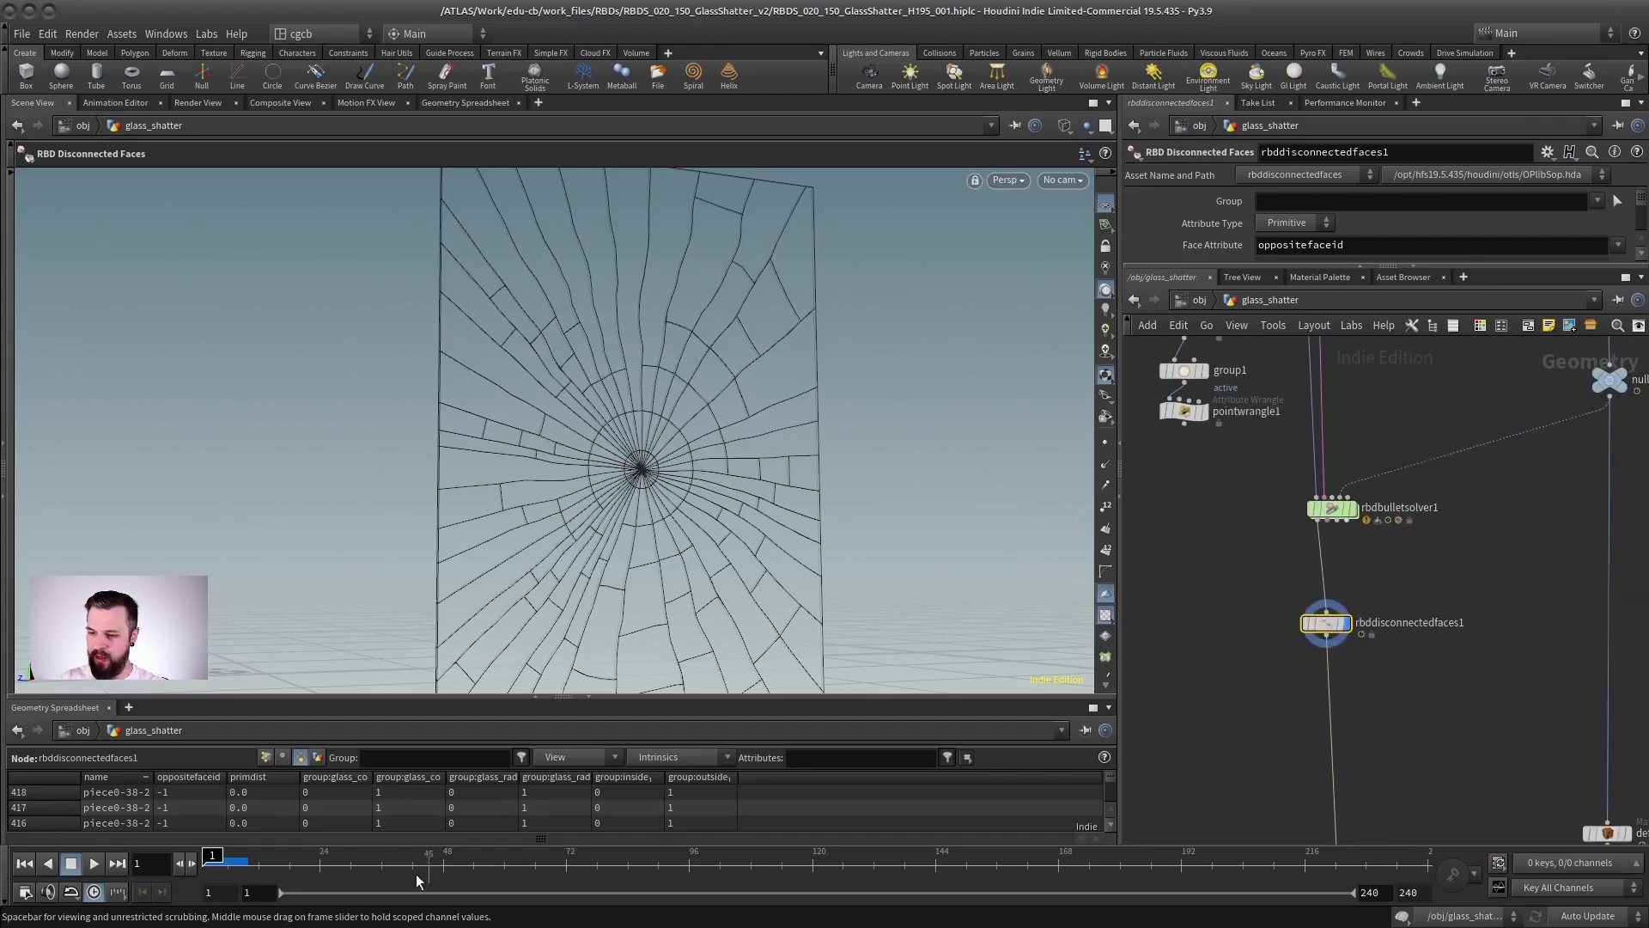
left_click(330, 857)
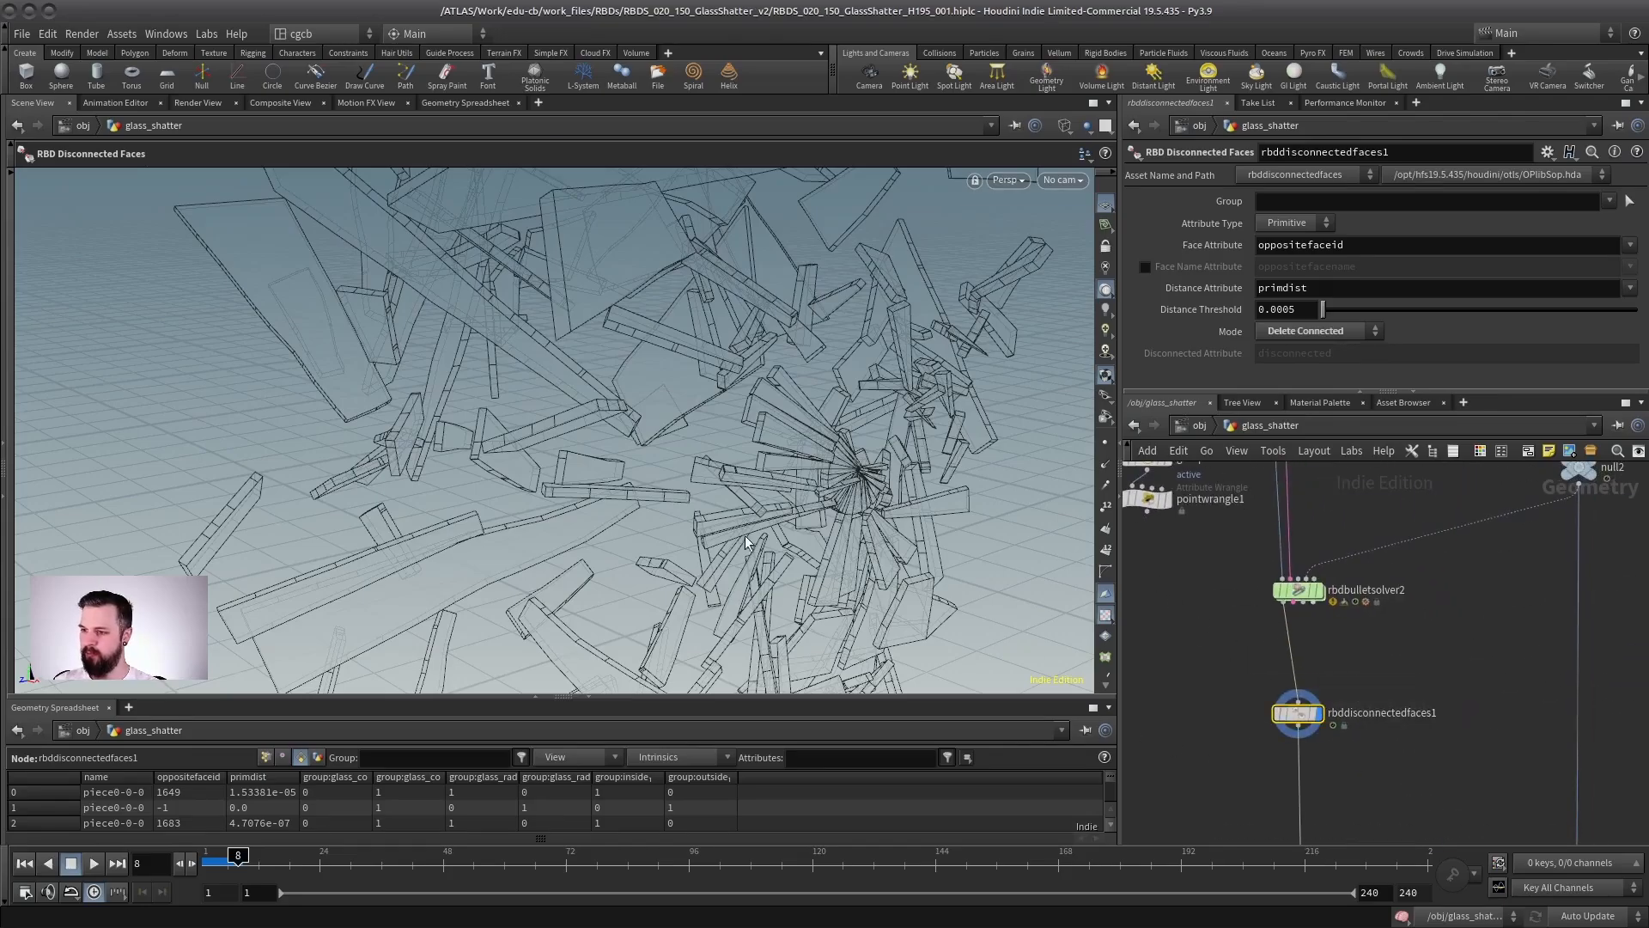
- Examine the scattered shards at frame 8 in wireframe and shaded display, and return to frame 1
left_click_drag(746, 542, 763, 396)
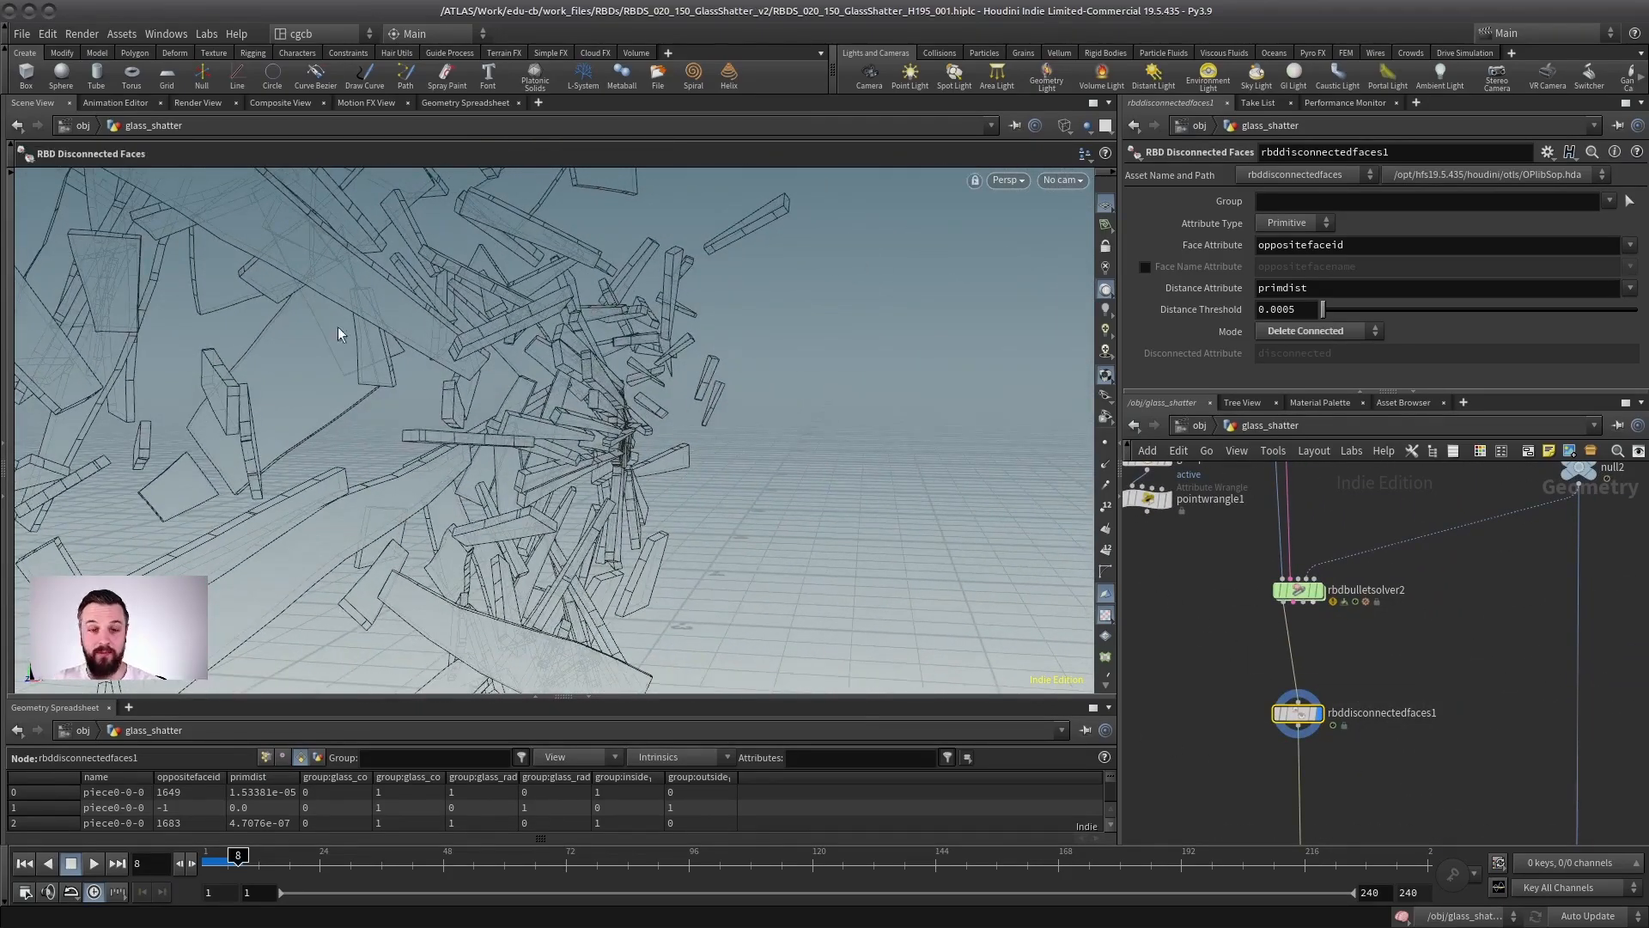
mouse_move(455, 409)
left_mouse_down()
mouse_move(523, 379)
mouse_move(523, 409)
mouse_move(637, 439)
mouse_move(650, 400)
left_mouse_up()
key("w")
left_click_drag(238, 856, 211, 856)
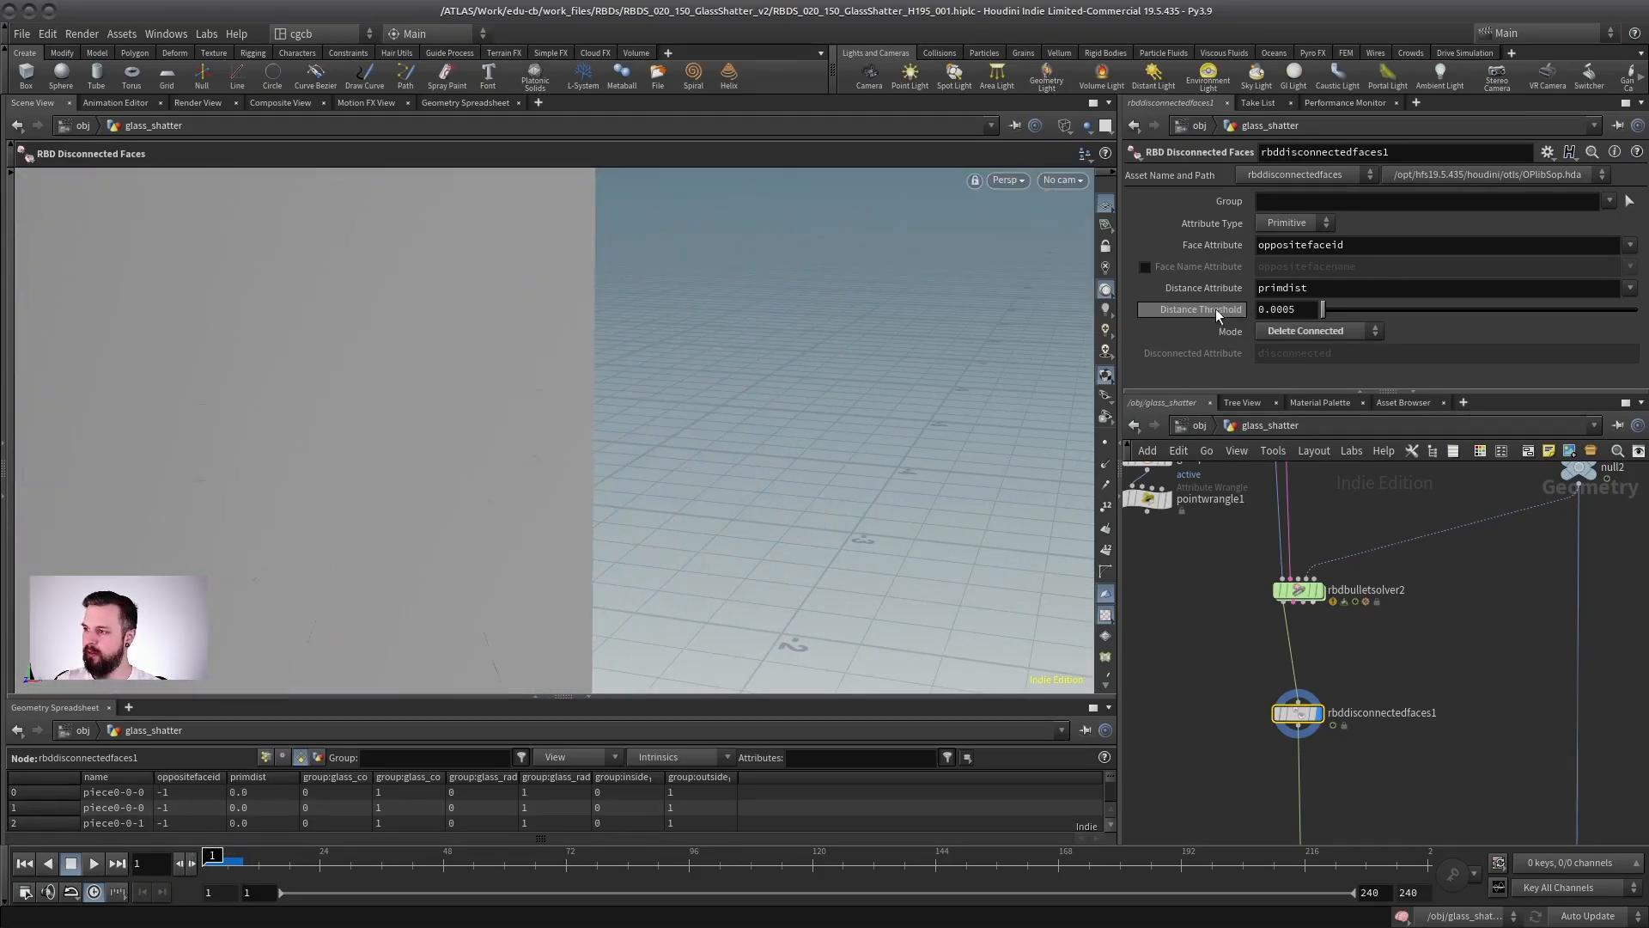
- Compare the glass at frames 1 and 2 around the impact point, switching between wireframe and shaded display
middle_click_drag(487, 464, 586, 449)
key("w")
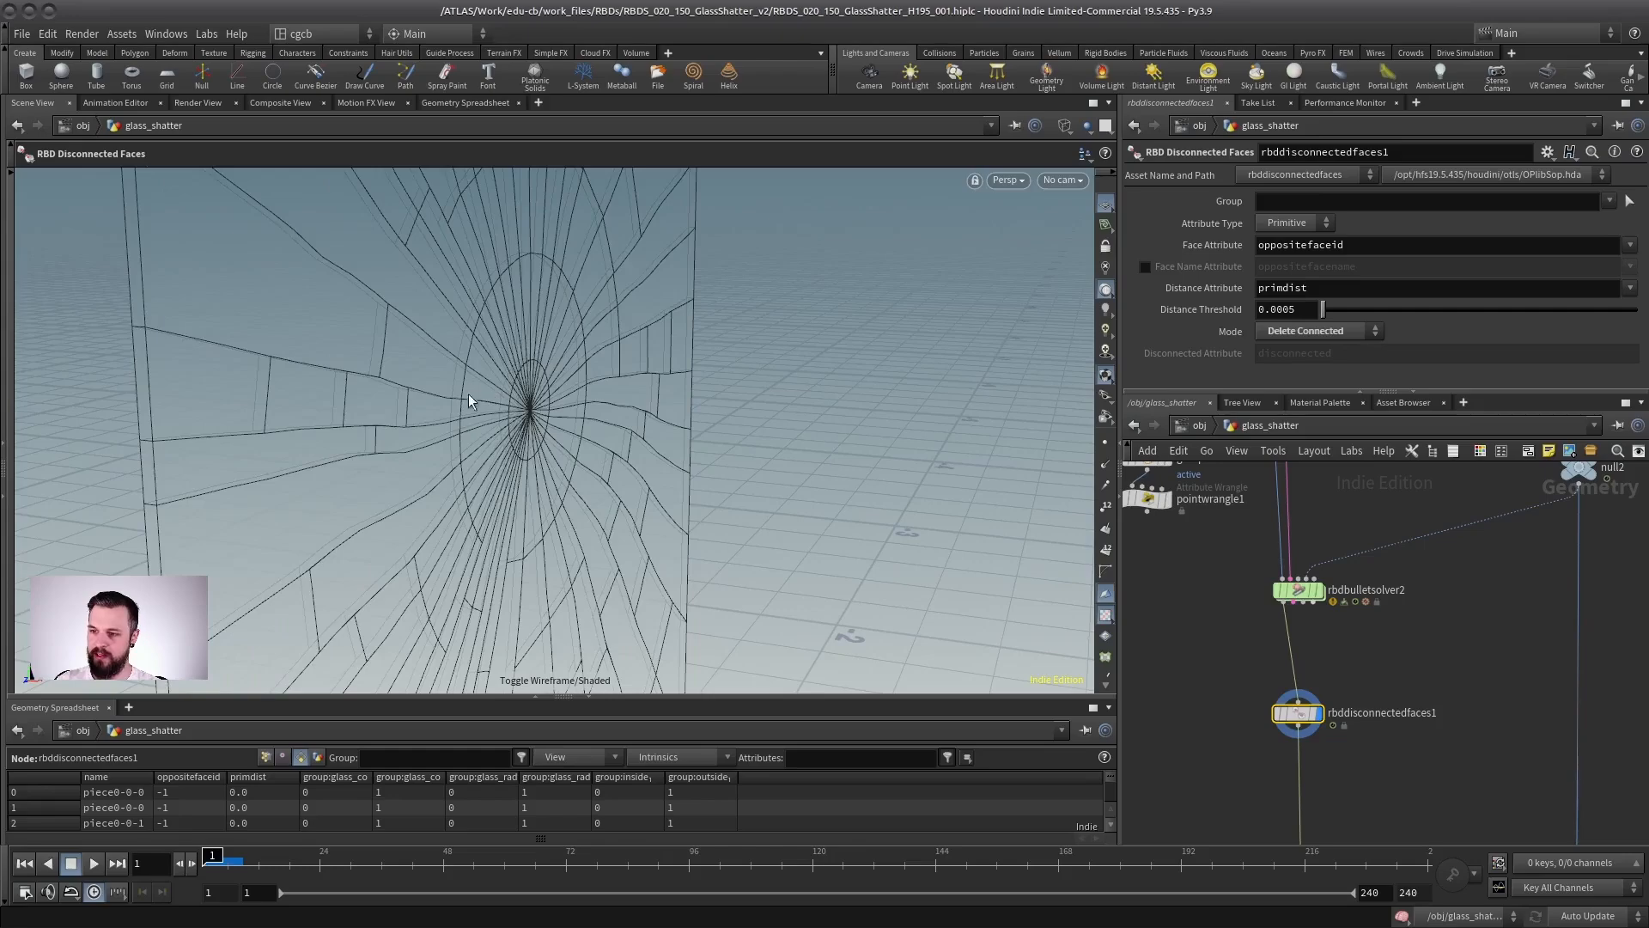
key("Right")
middle_click_drag(391, 357, 479, 421)
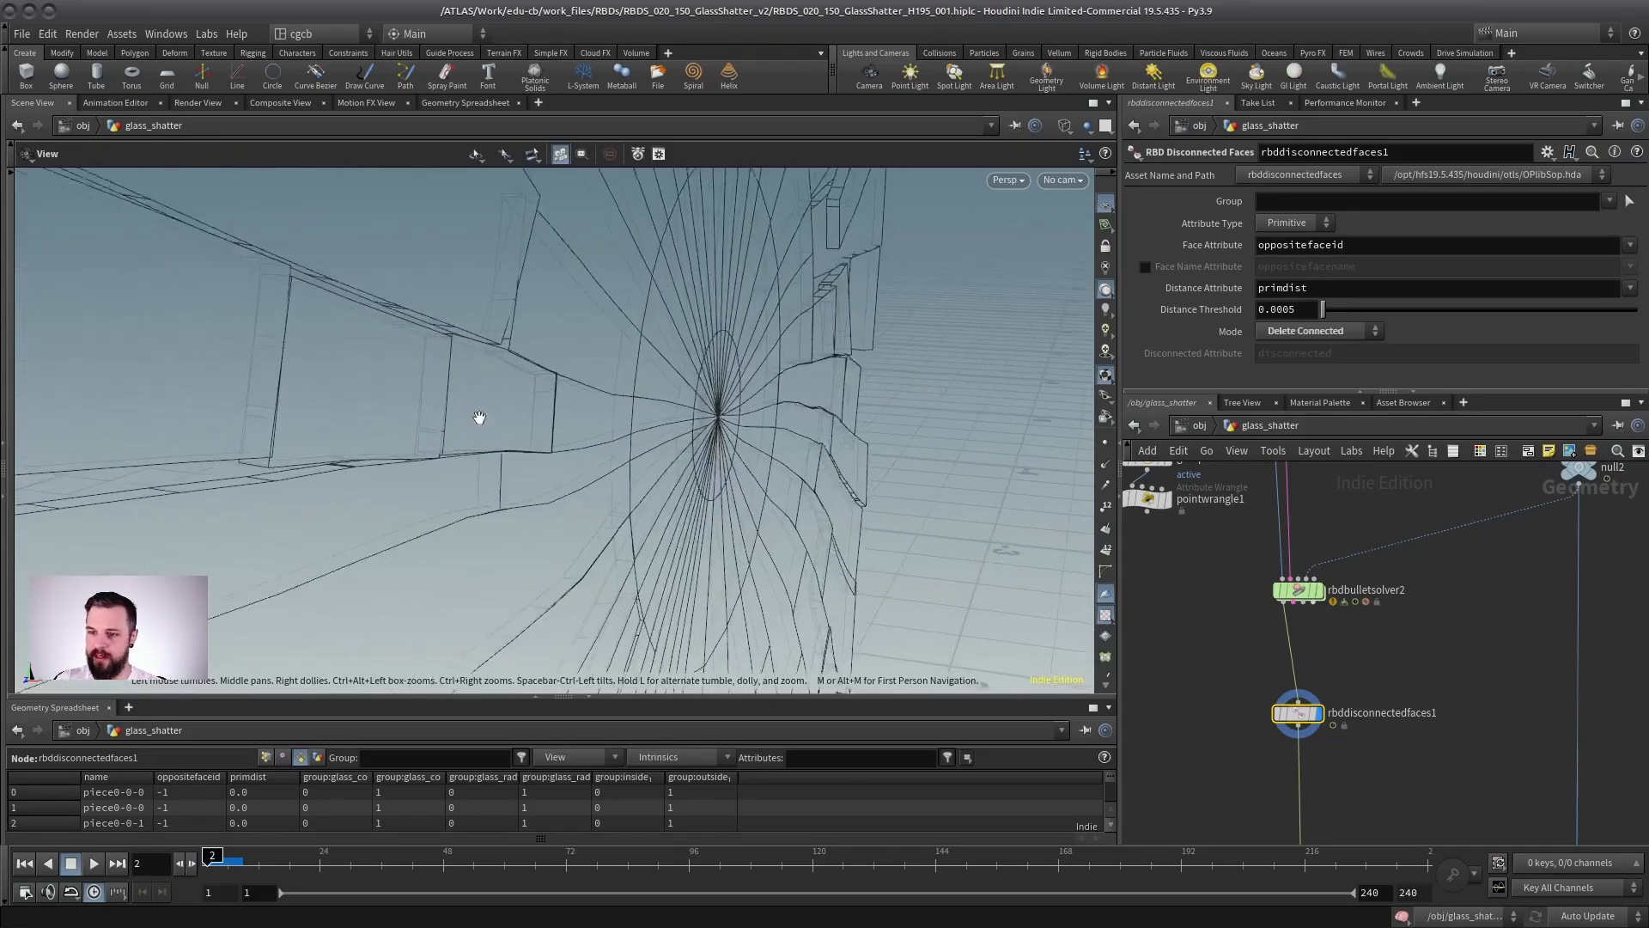
left_click_drag(478, 420, 364, 405)
key("w")
mouse_move(335, 420)
right_mouse_down()
mouse_move(269, 406)
mouse_move(755, 427)
mouse_move(576, 442)
right_mouse_up()
key("w")
- Enlarge the network editor and connect pointwrangle1's output to the first input of rbdbulletsolver2
middle_click_drag(1343, 545, 1401, 740)
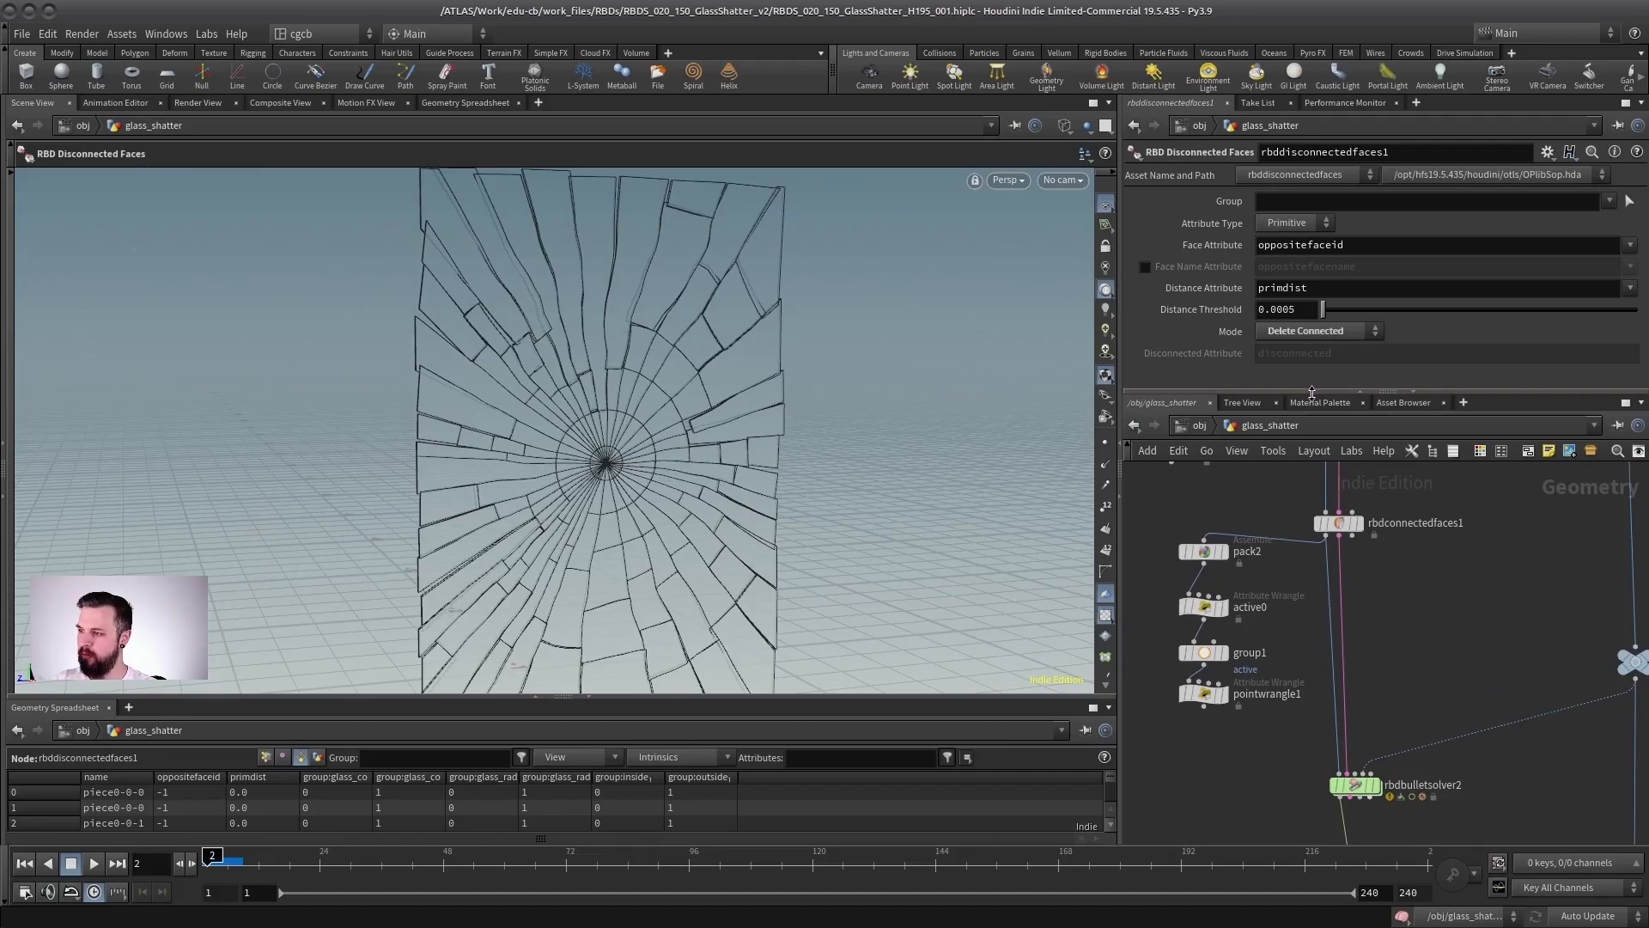
left_click_drag(1311, 393, 1310, 268)
scroll(1269, 612, "up", 2)
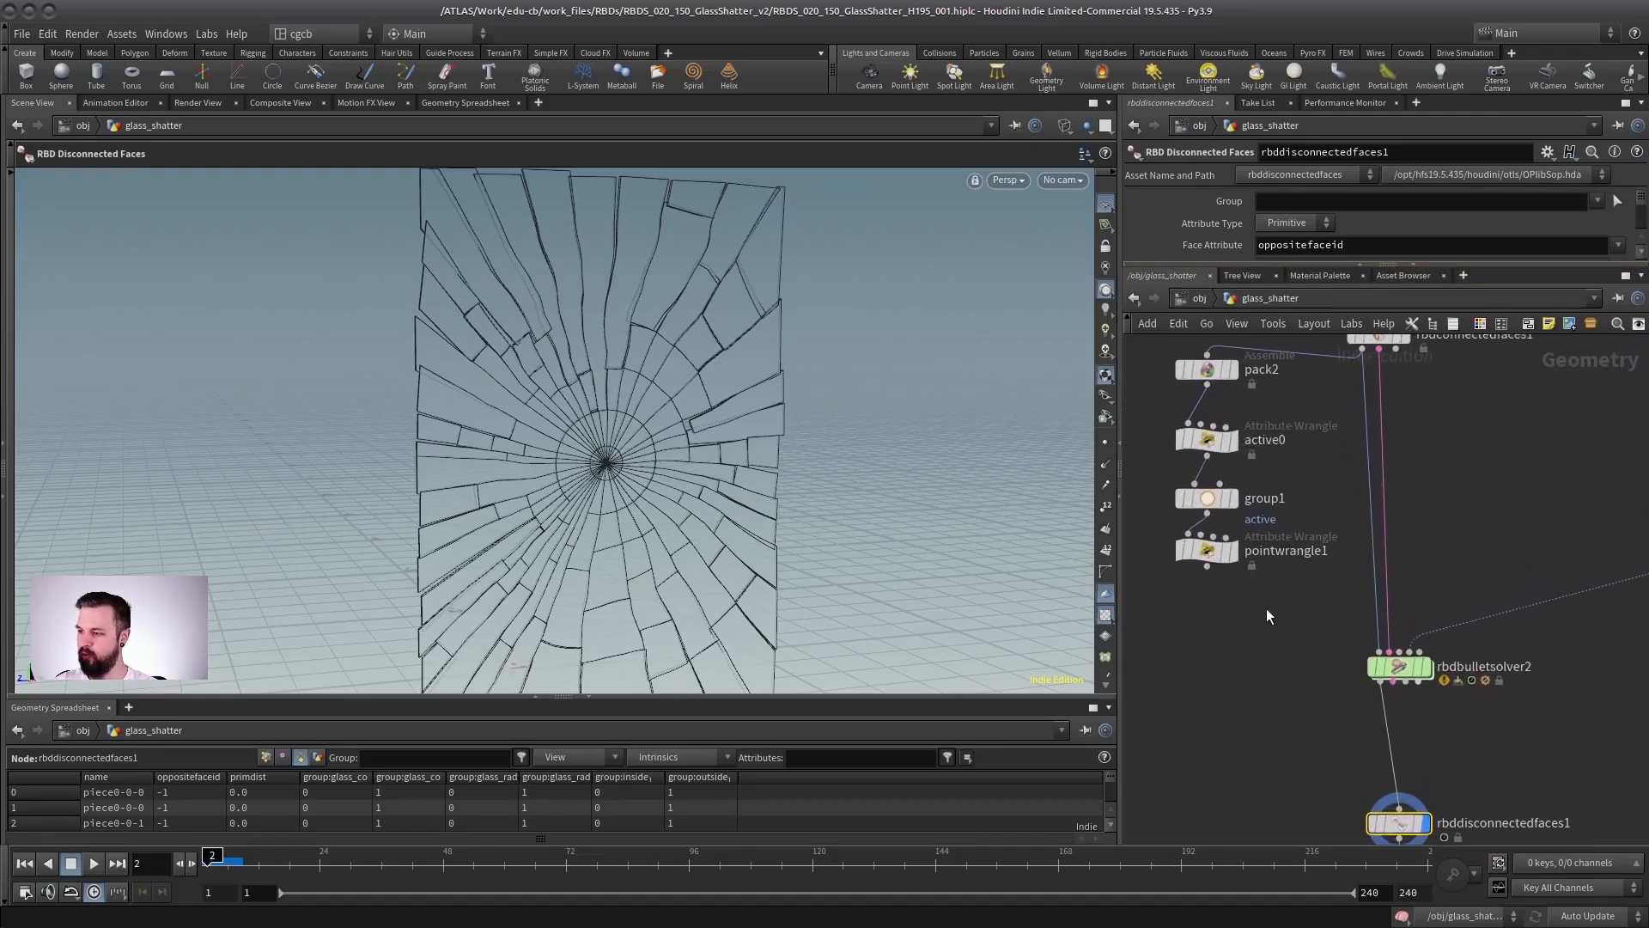
scroll(1255, 631, "down", 3)
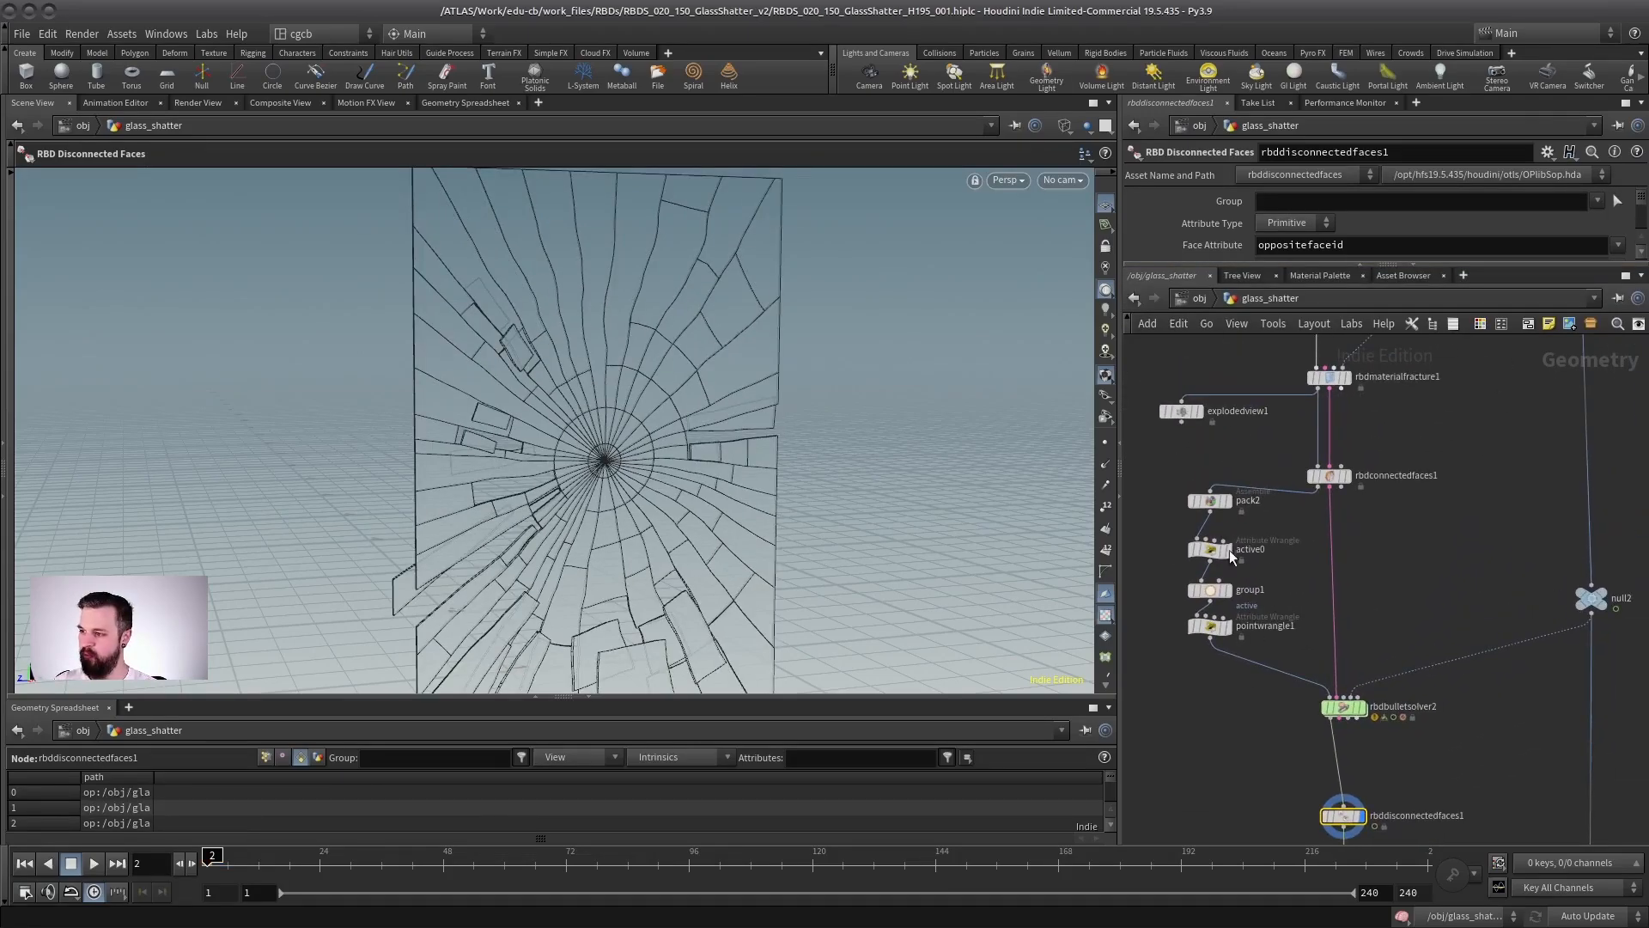
middle_click(1214, 634)
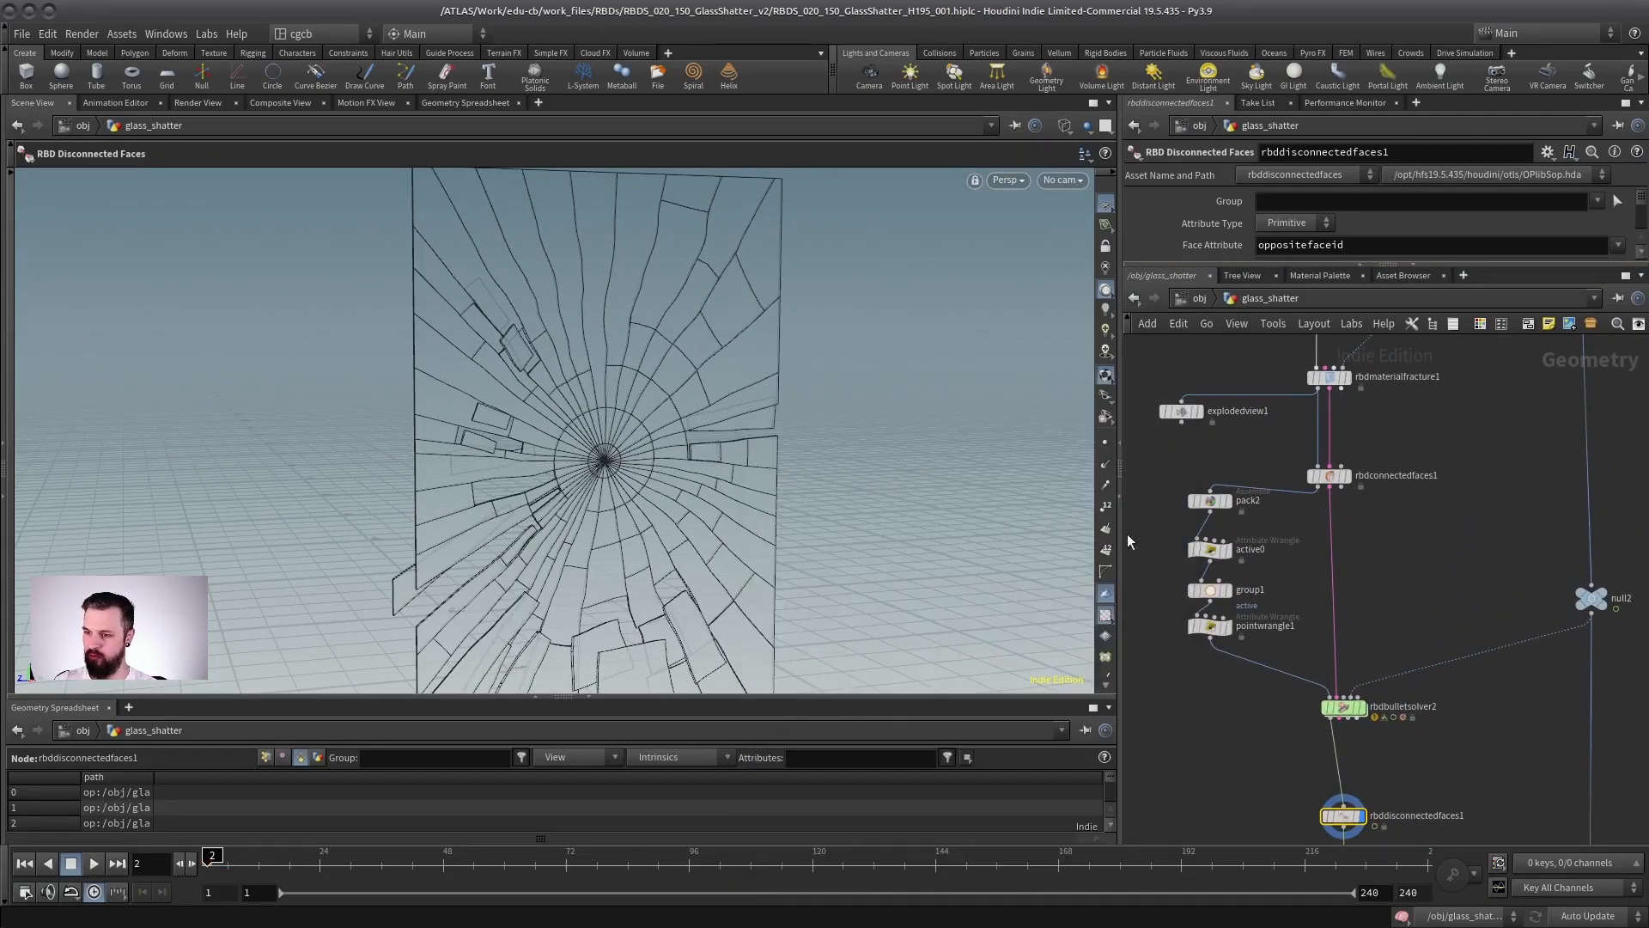
middle_click_drag(1316, 642, 1298, 520)
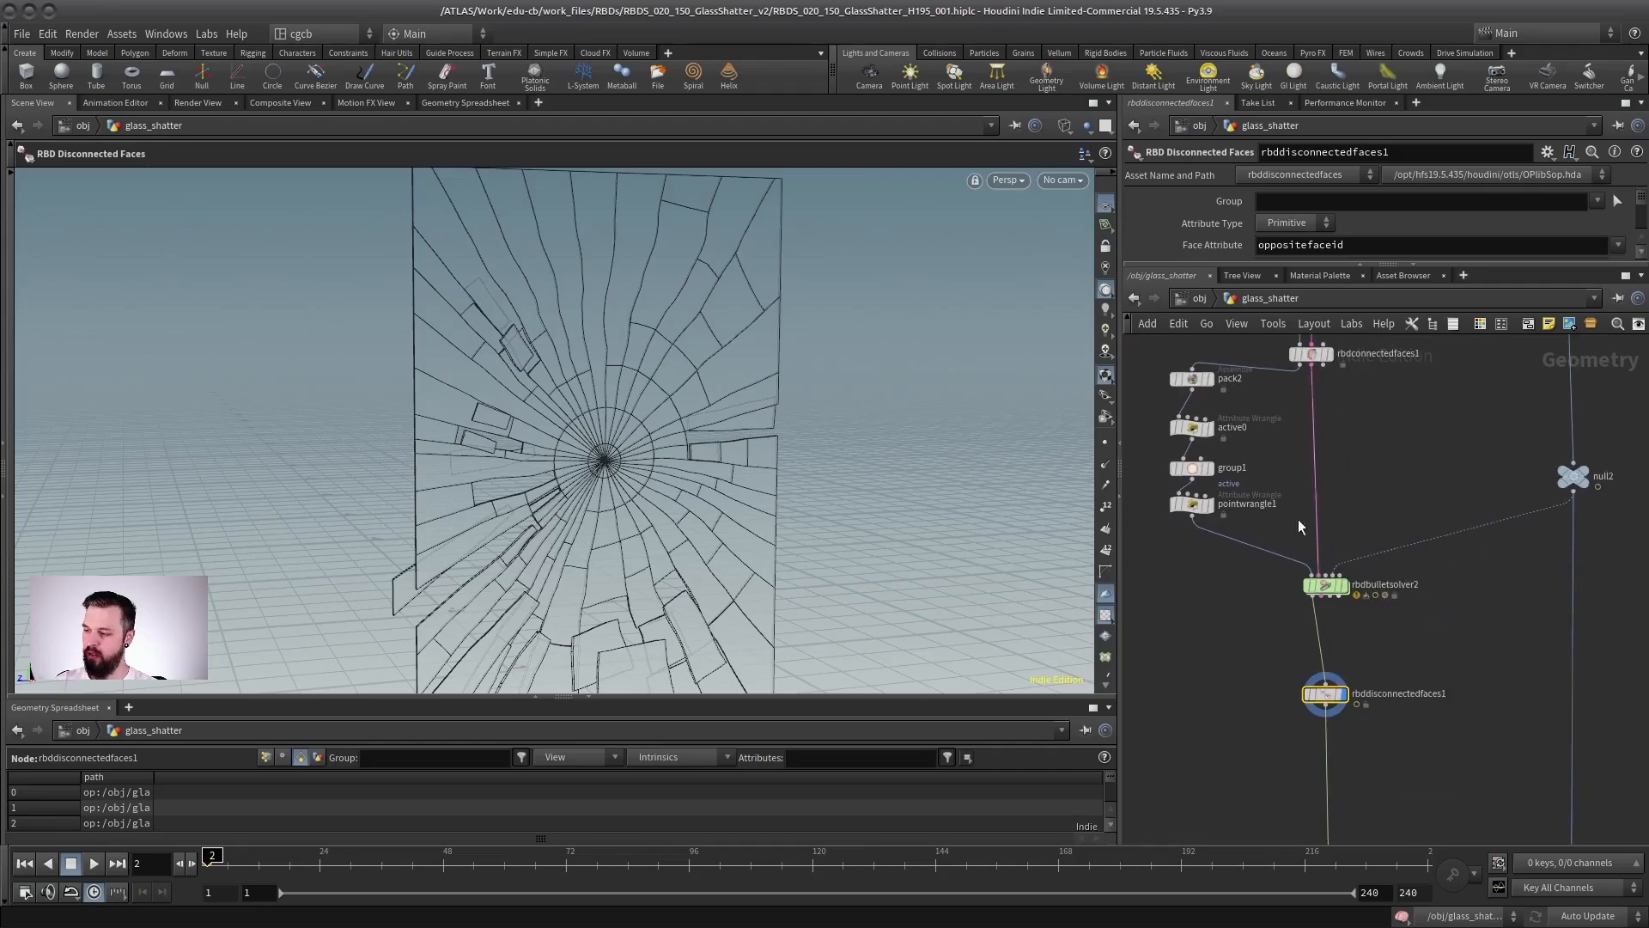
- Reset the simulation to frame 1 and examine the crack wireframe close to the impact point
left_click(20, 867)
right_click_drag(511, 452, 663, 420, "alt")
left_click_drag(662, 420, 611, 421, "alt")
right_click_drag(610, 421, 816, 421, "alt")
left_click_drag(816, 421, 588, 438, "alt")
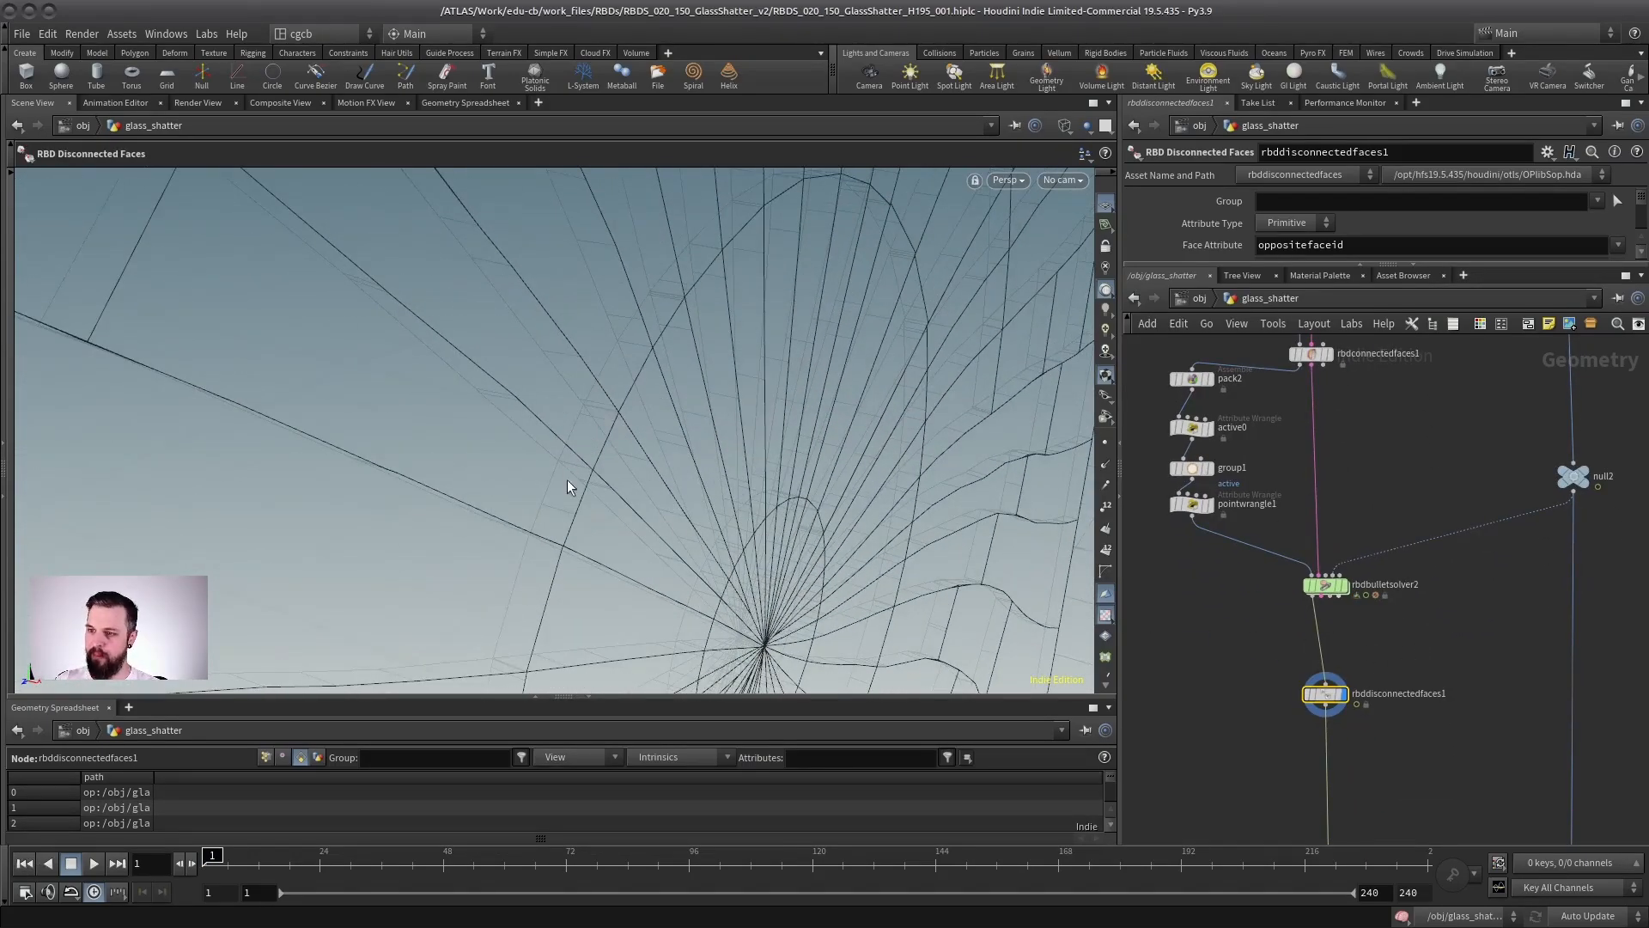
- Select rbdconnectedfaces1, tidy its placement and that of pack2, and display the connected faces guide geometry
middle_click_drag(1304, 498, 1315, 642)
scroll(1379, 522, "up", 3)
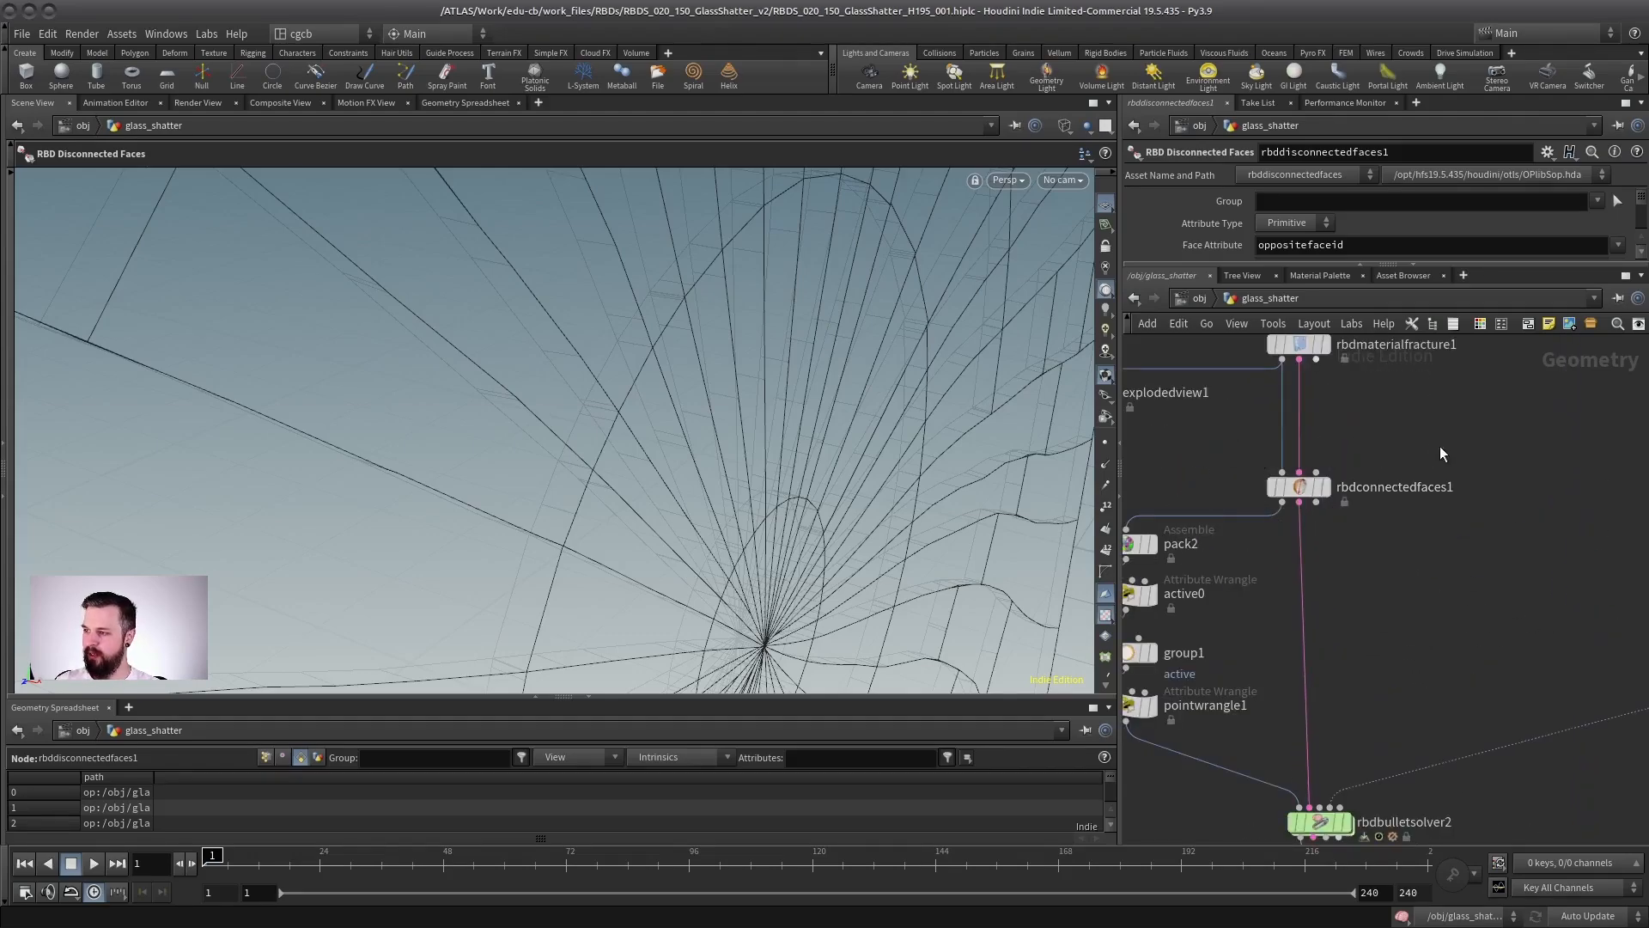
left_click(1296, 486)
middle_click_drag(1260, 514, 1386, 602)
left_click_drag(1430, 577, 1430, 544)
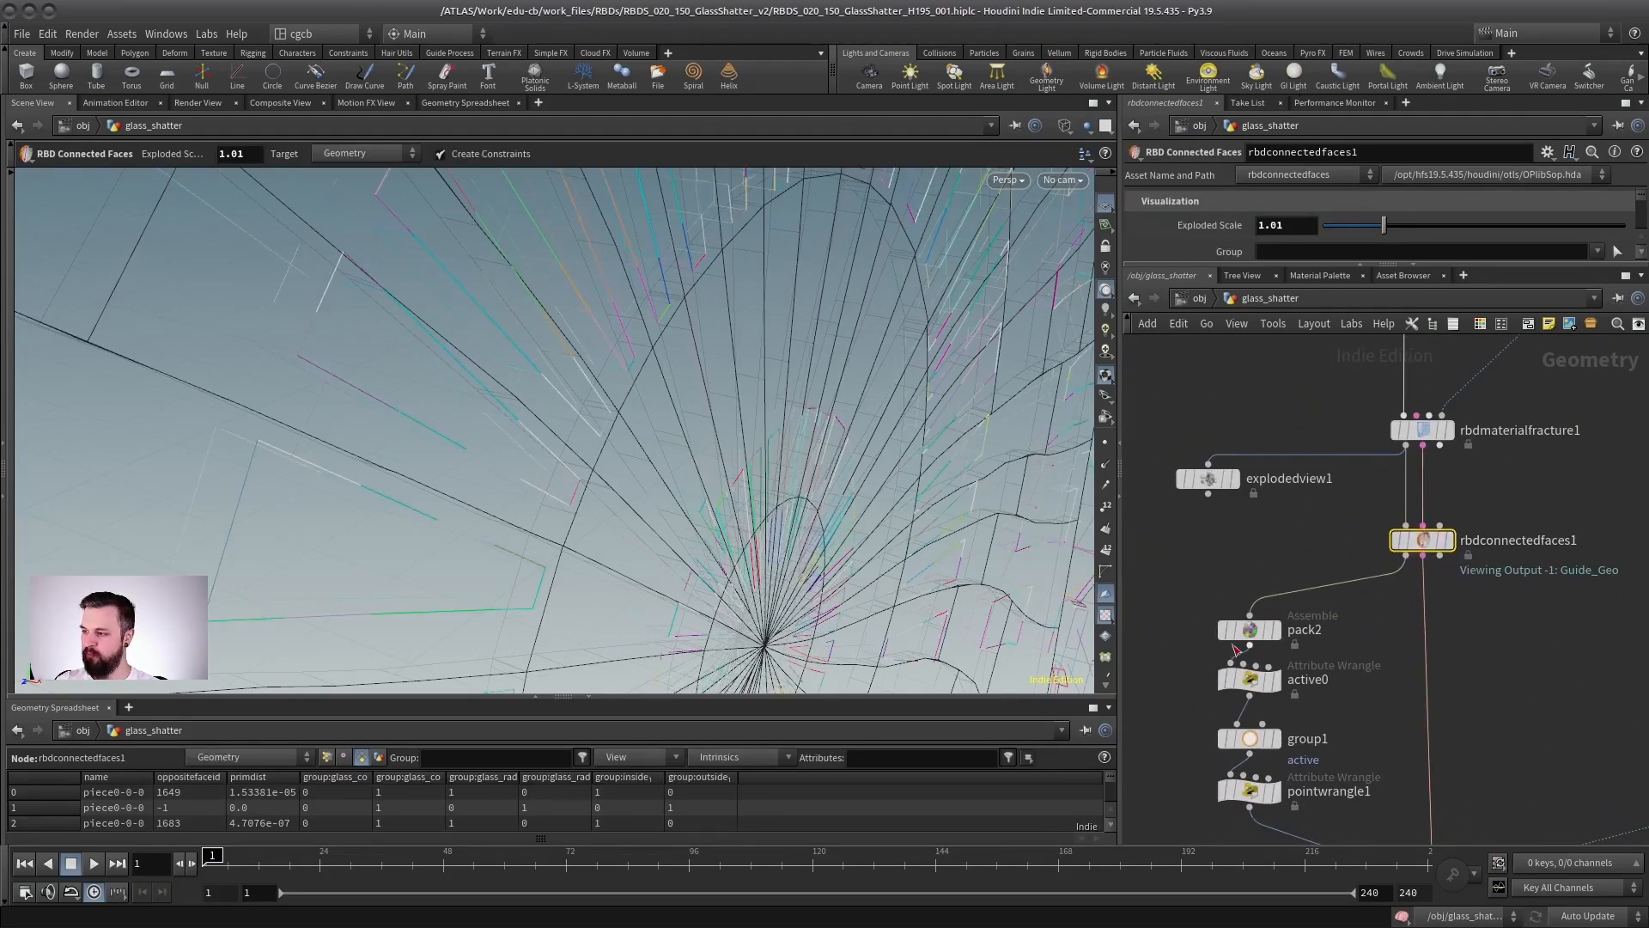
left_click_drag(1250, 627, 1250, 616)
left_click(1450, 540)
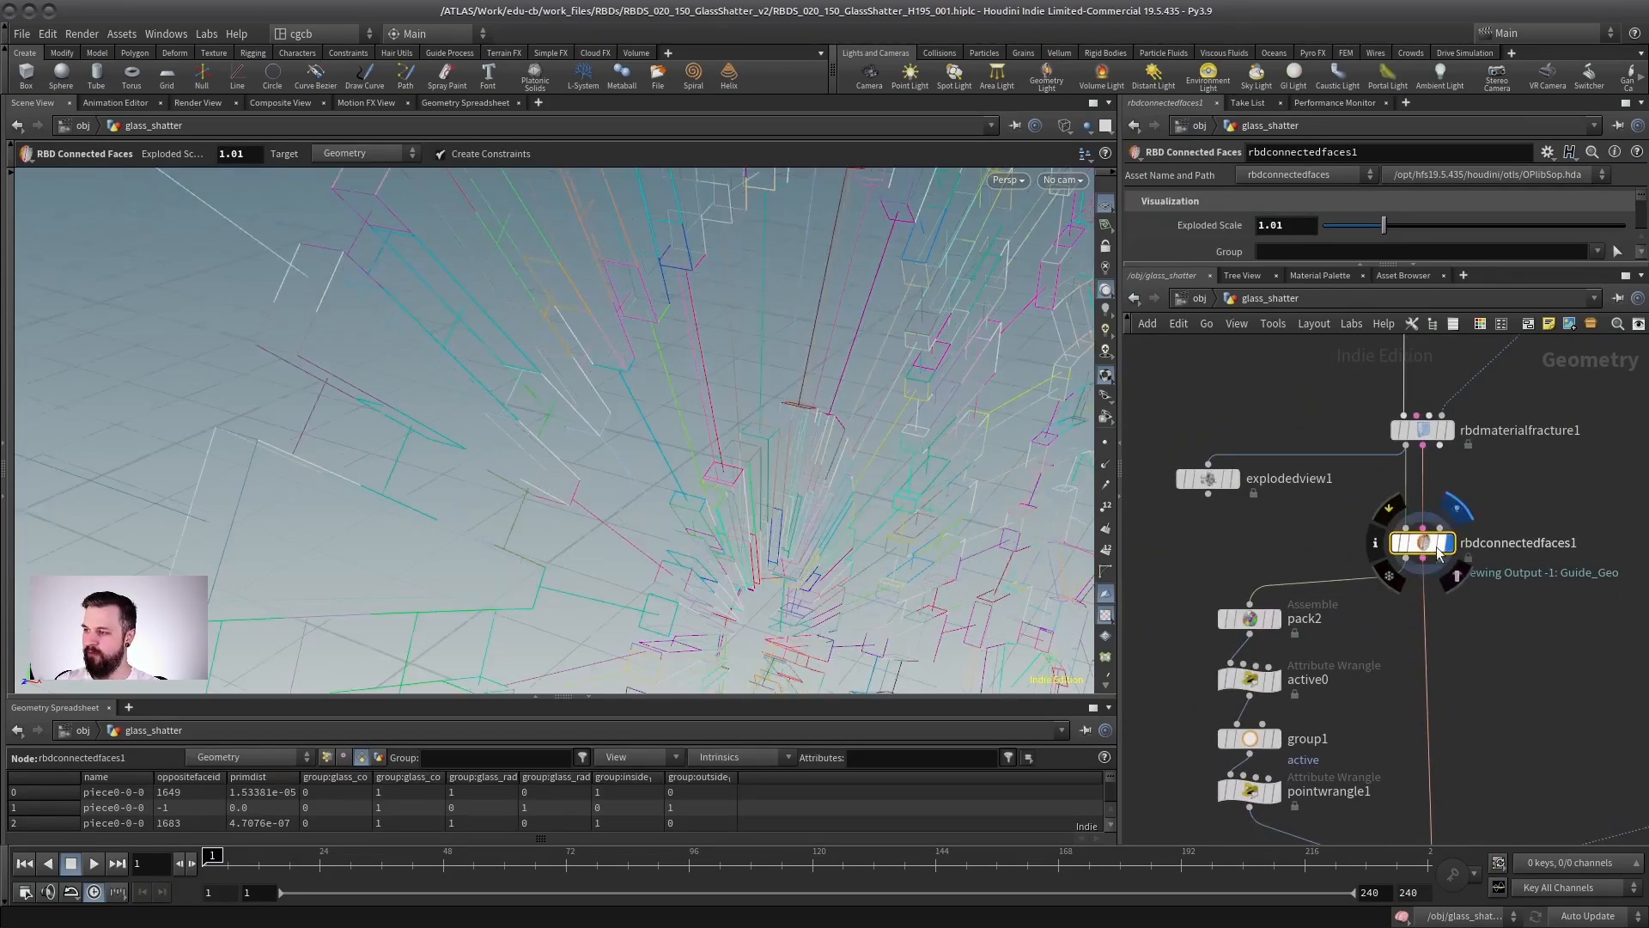
- Return the viewport display to rbddisconnectedfaces1 below the bullet solver
middle_click_drag(1404, 802, 1315, 375)
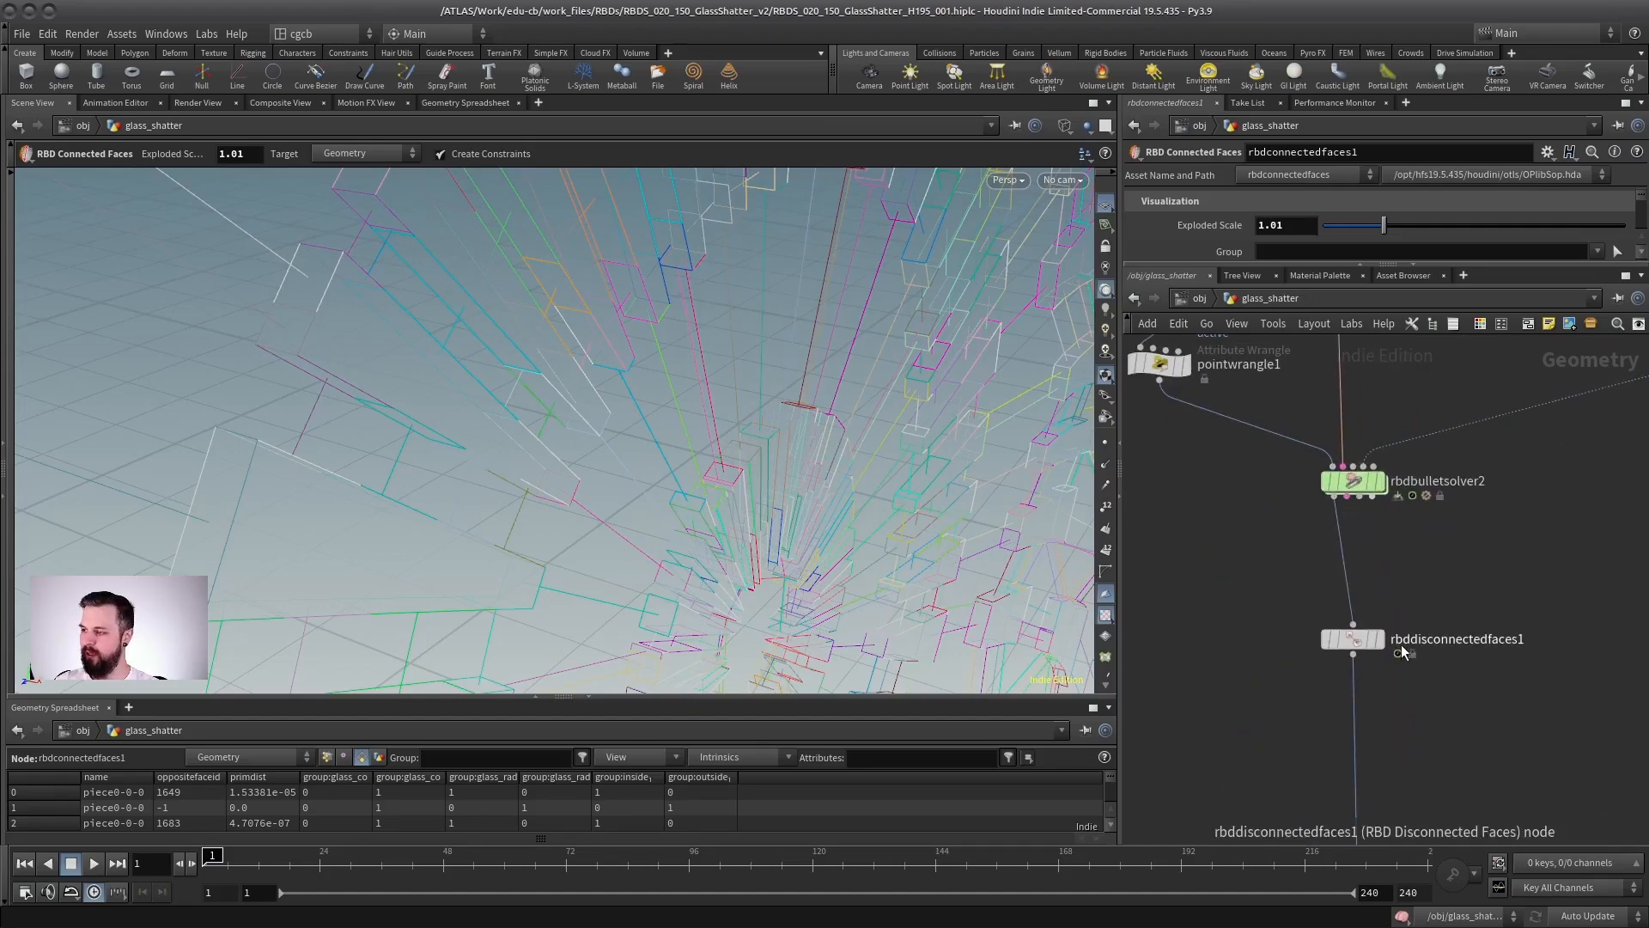
left_click(1380, 639)
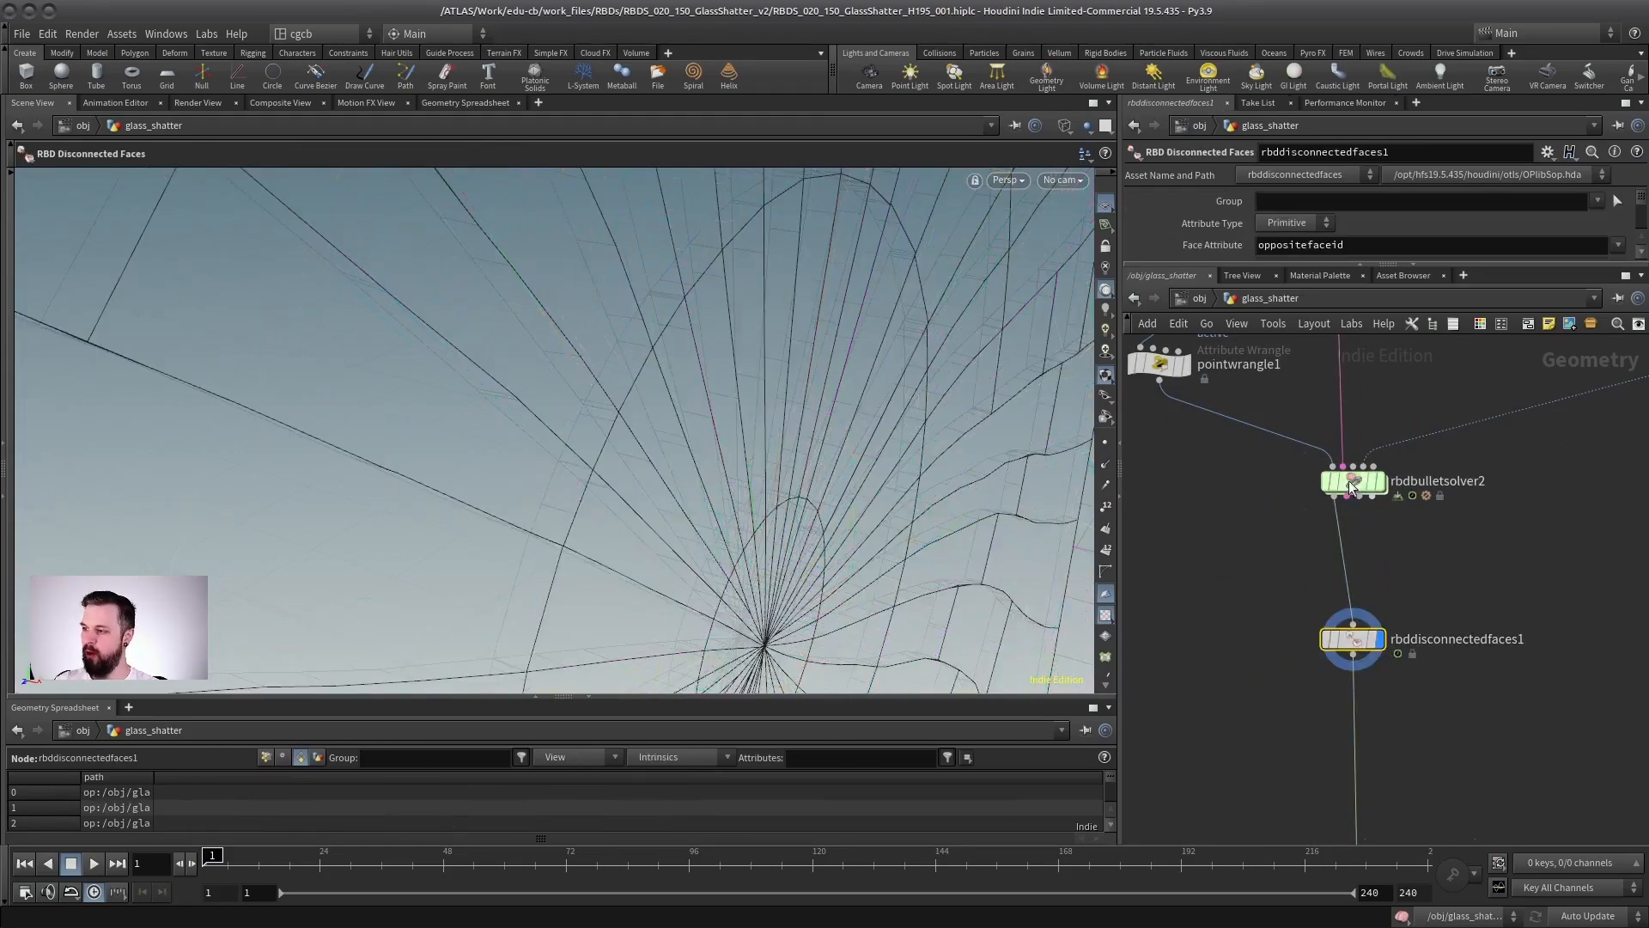
left_click(1306, 481)
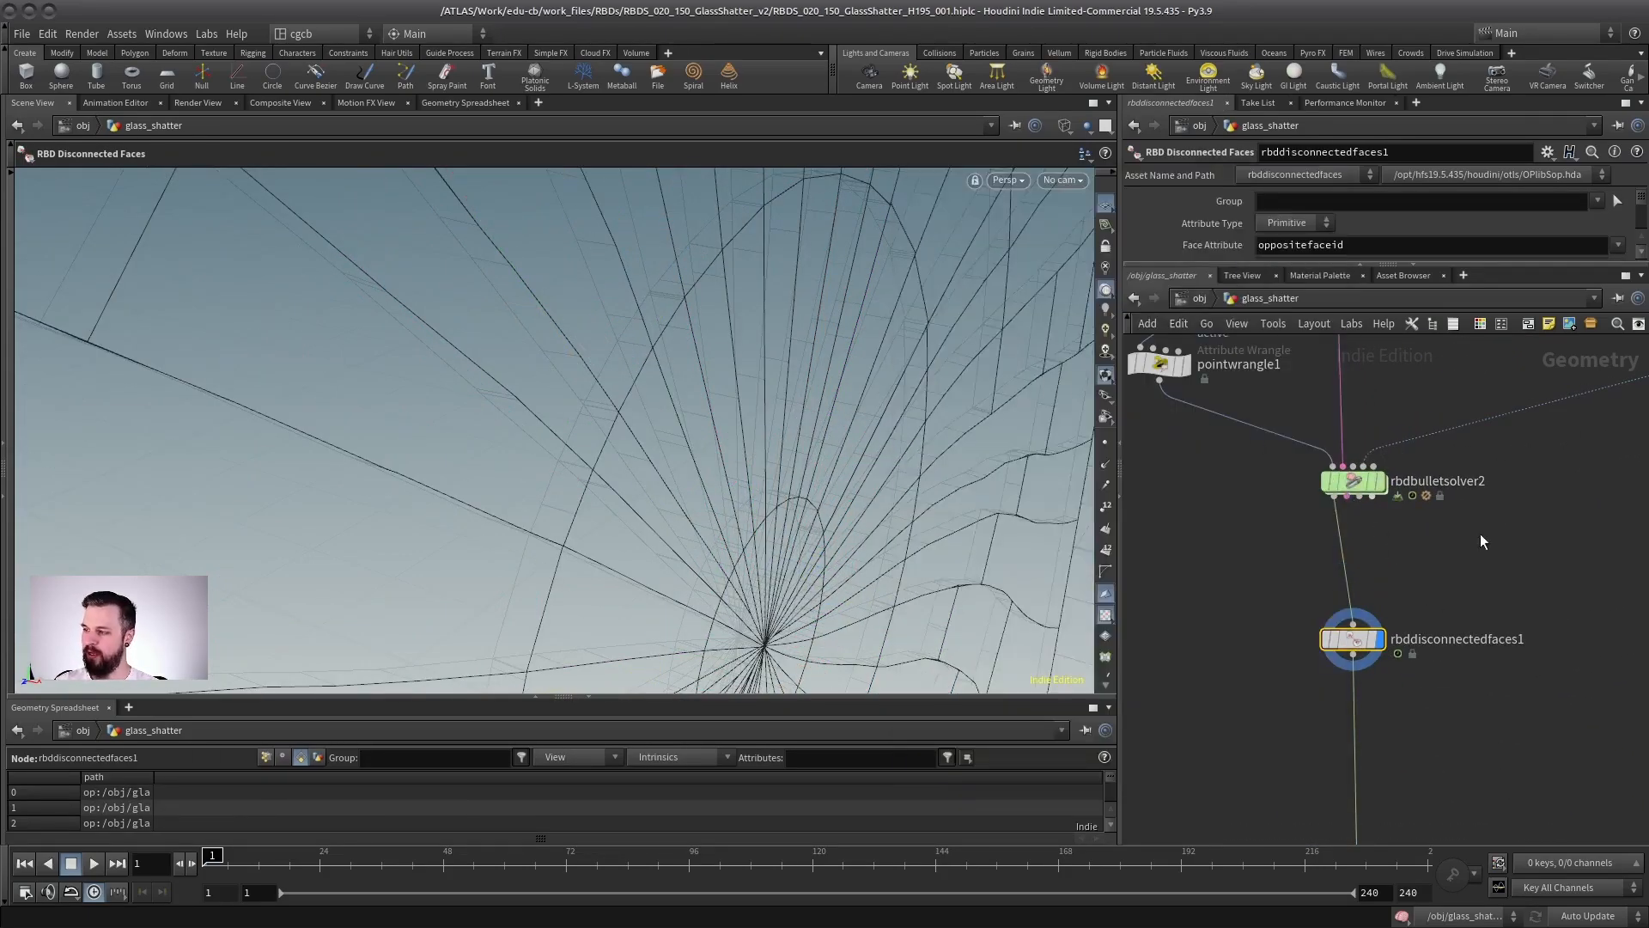
- Insert an Unpack node between rbdbulletsolver2 and rbddisconnectedfaces1
scroll(1386, 581, "down", 3)
middle_click_drag(1387, 582, 1406, 626)
scroll(1384, 628, "up", 1)
key("Tab")
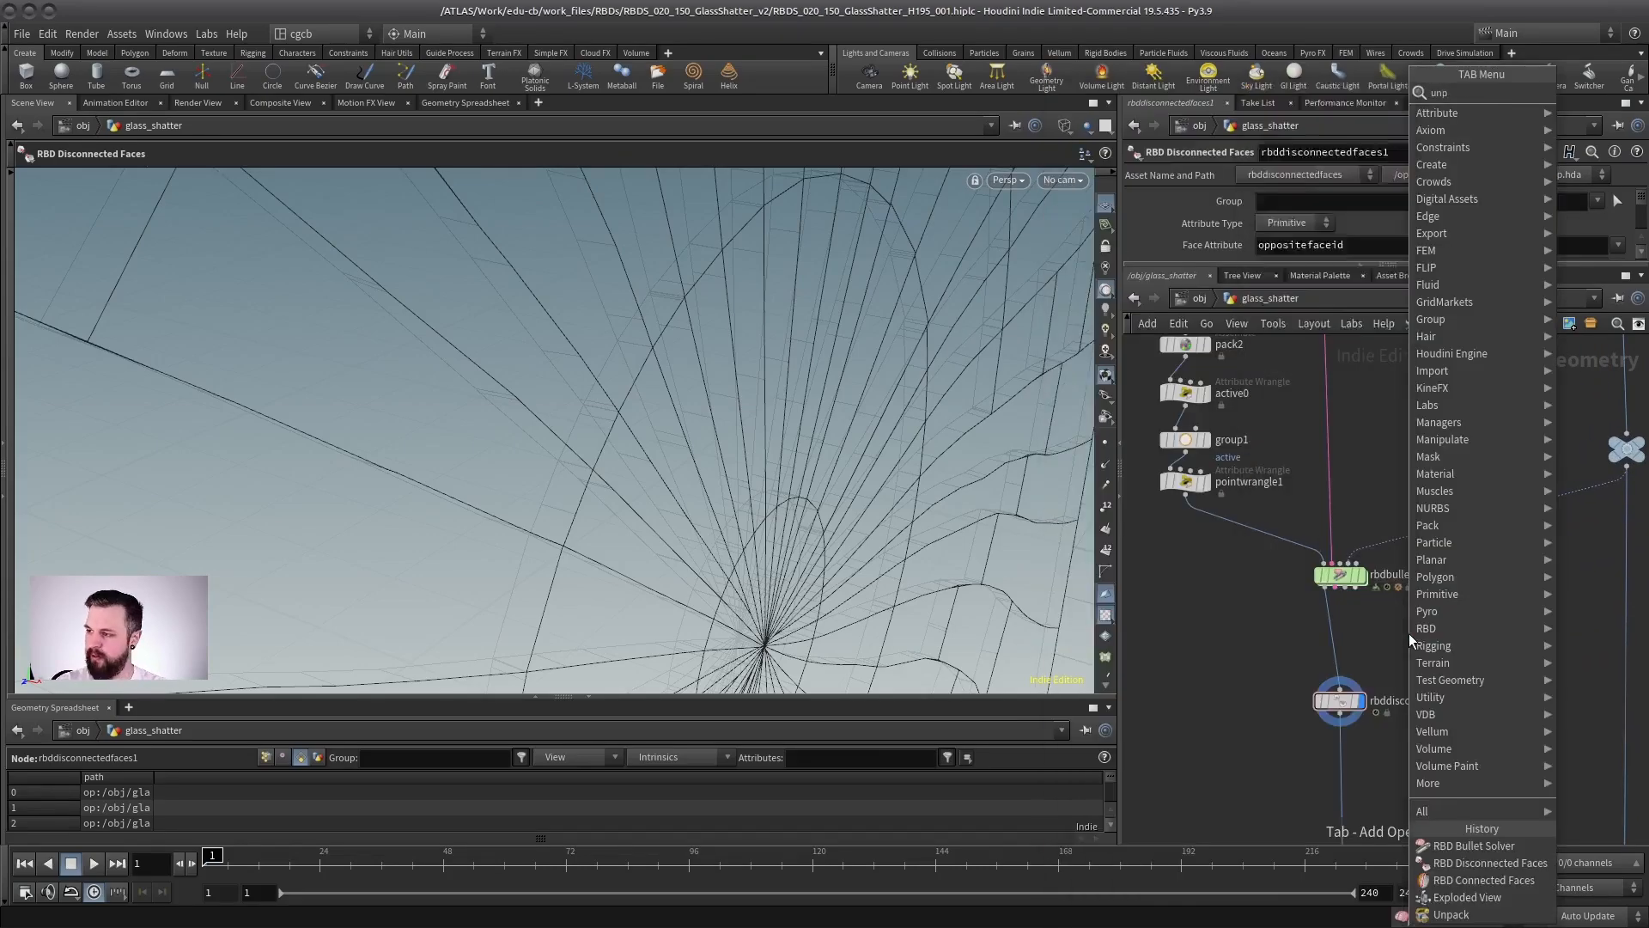
type("unp")
key("Return")
left_click(1351, 650)
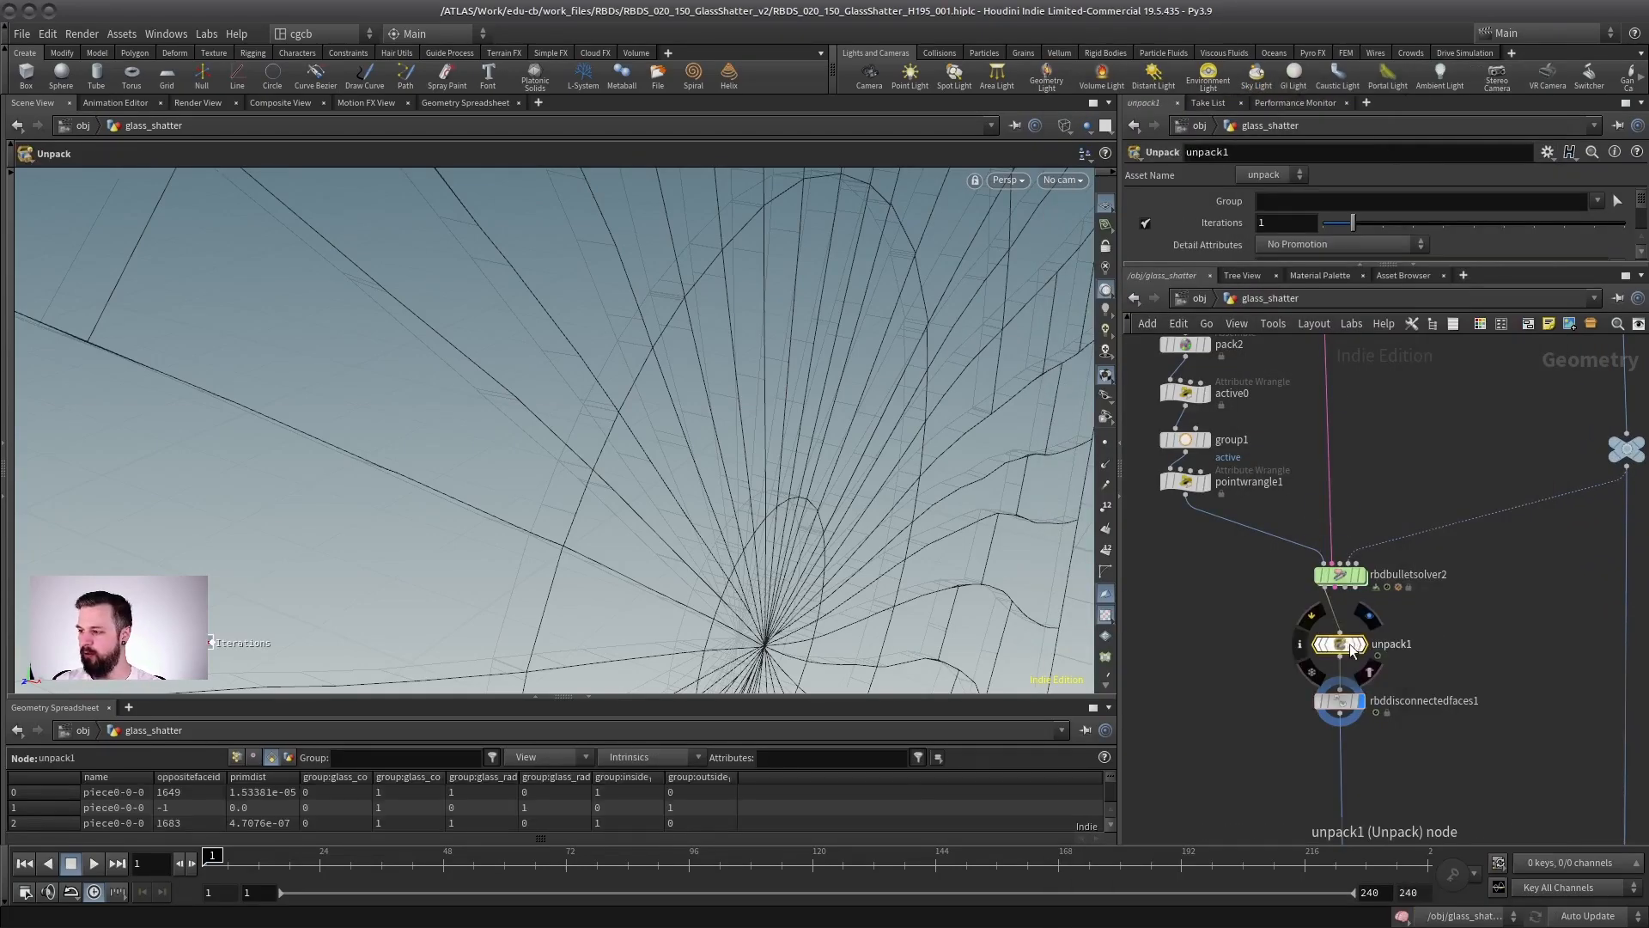
- Select rbddisconnectedfaces1 and examine the unpacked glass wireframe around the impact point
left_click(1350, 701)
left_click_drag(700, 497, 600, 483, "alt")
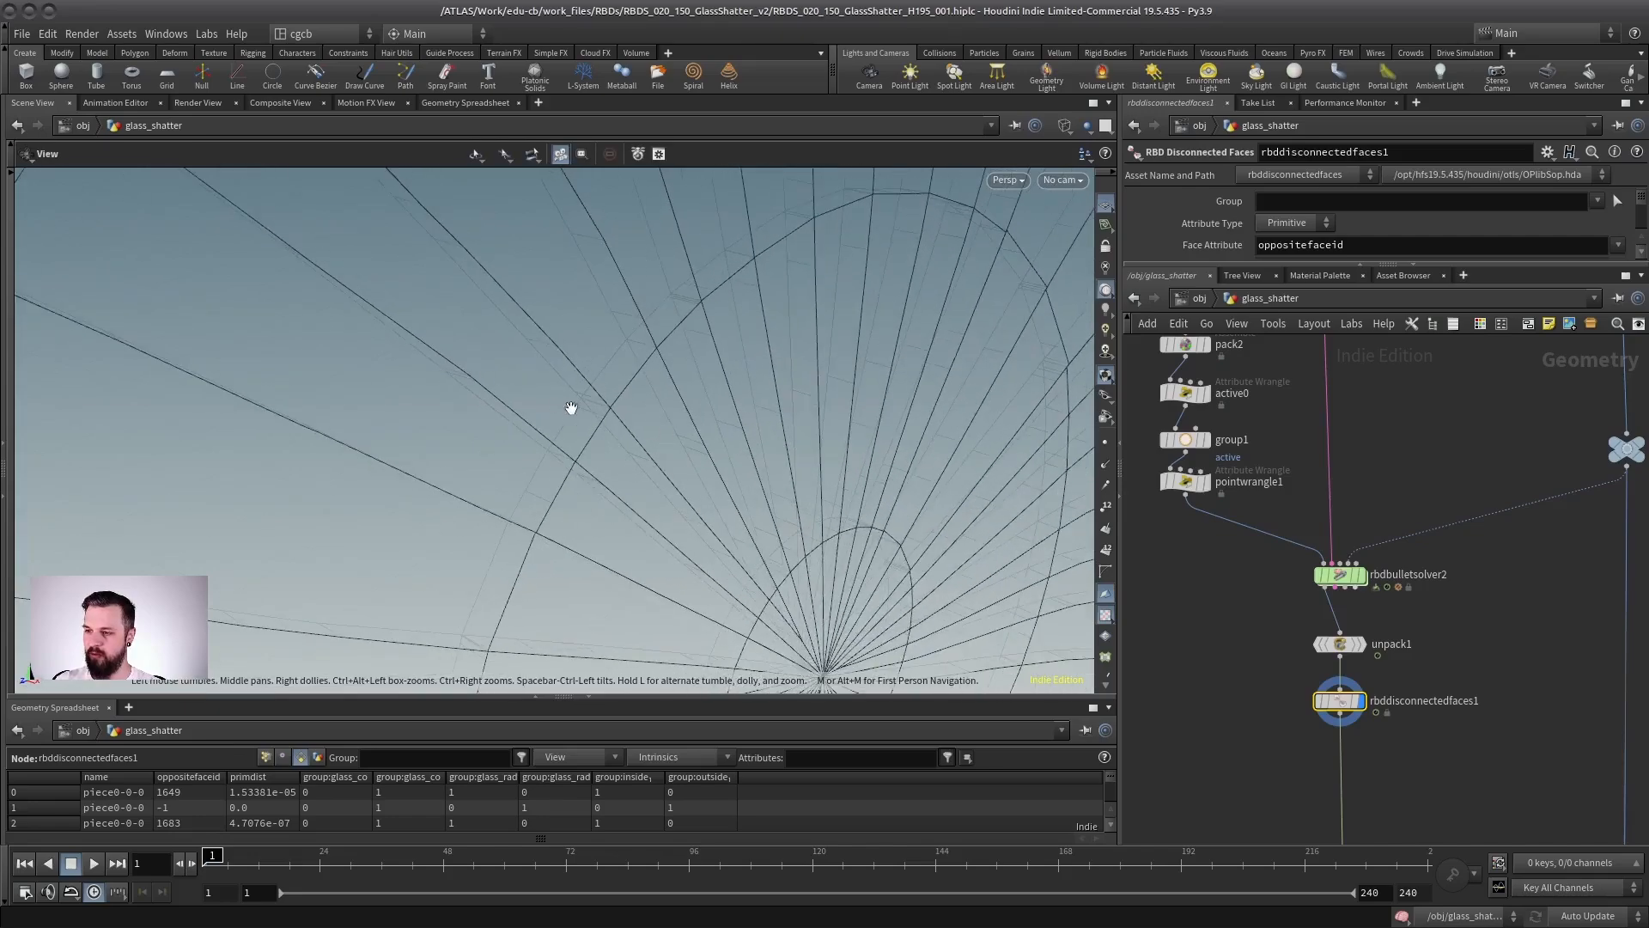
left_click_drag(571, 407, 681, 421)
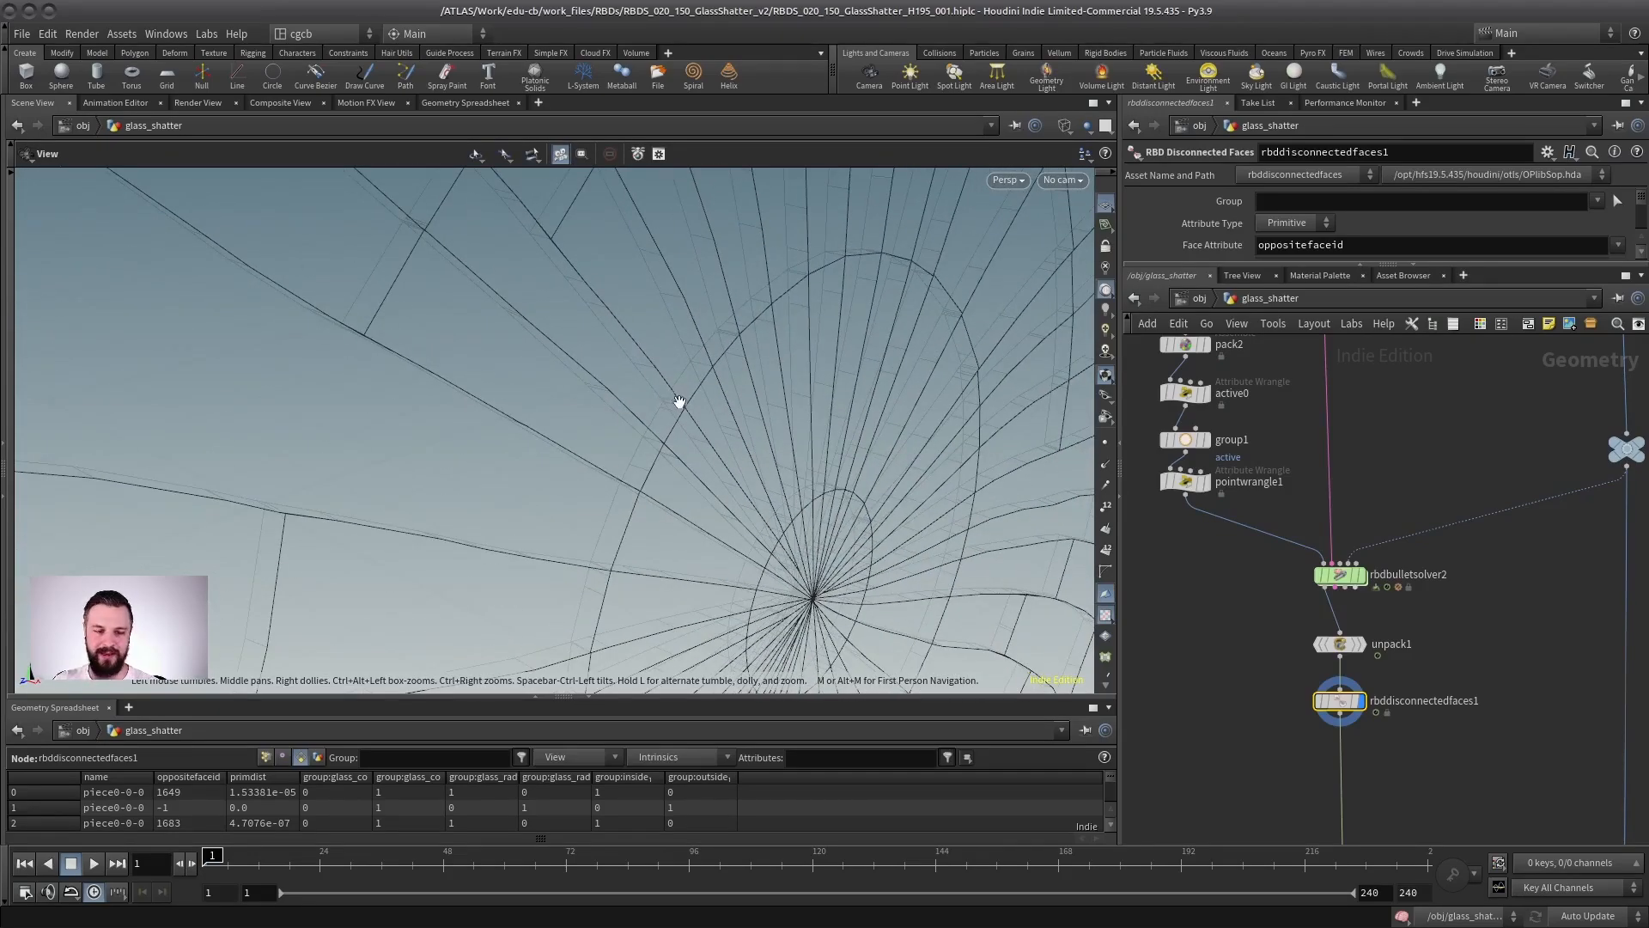
key("Return")
- Add an Exploded View node fed by unpack1, beside rbddisconnectedfaces1, and display it
middle_click_drag(1215, 596, 1261, 708)
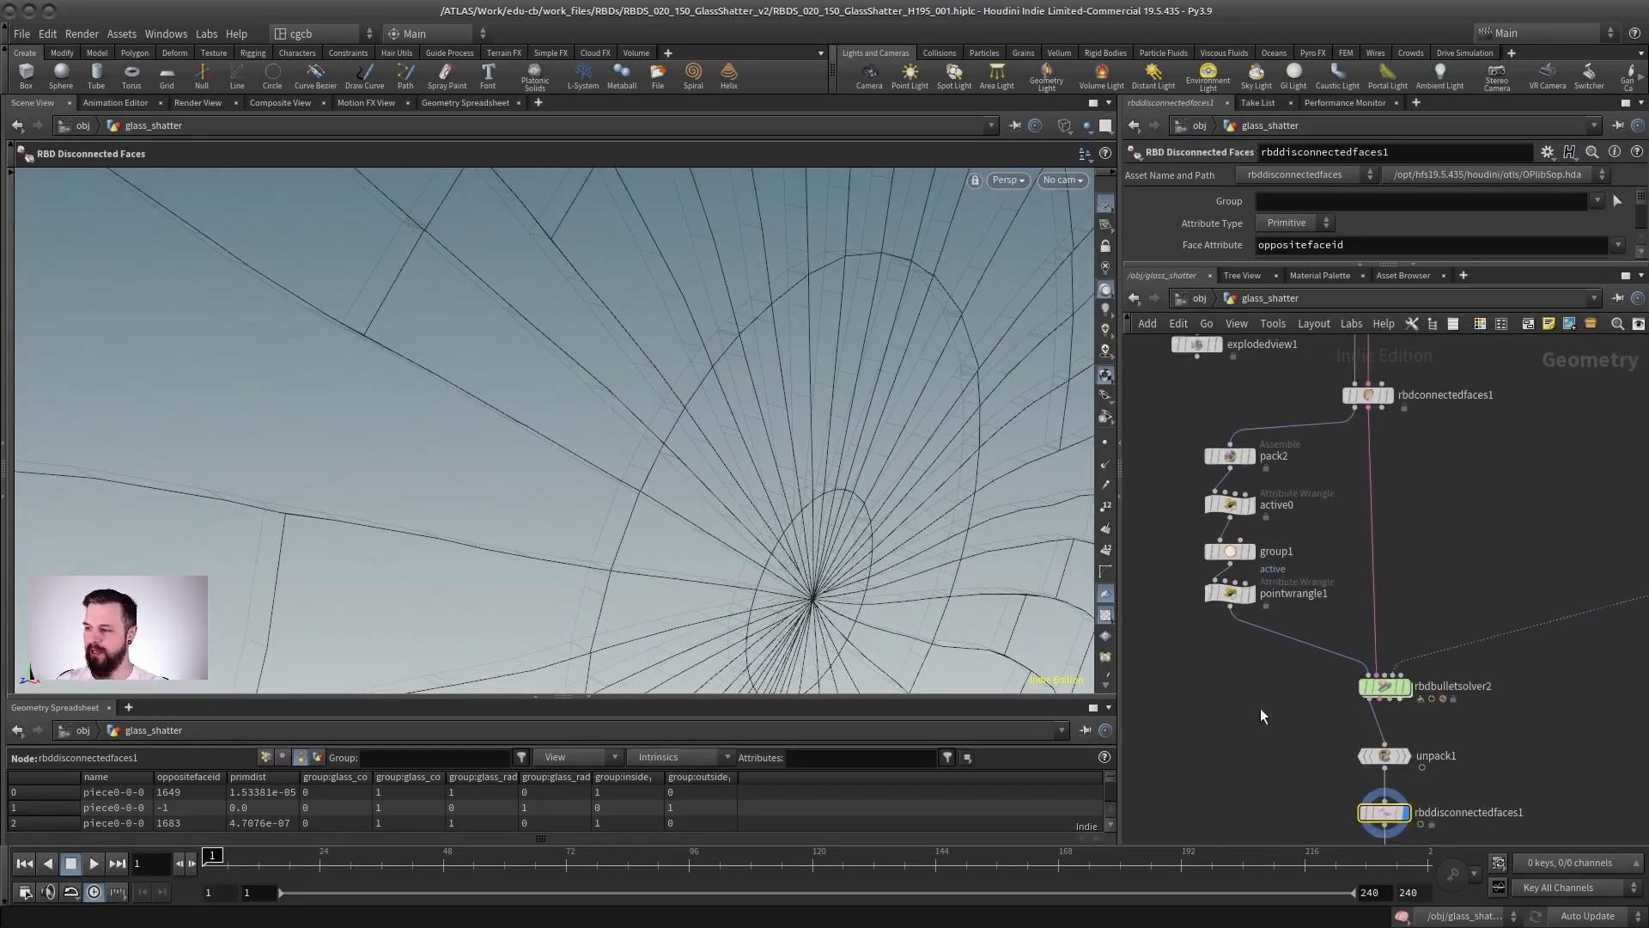
middle_click_drag(1357, 750, 1396, 613)
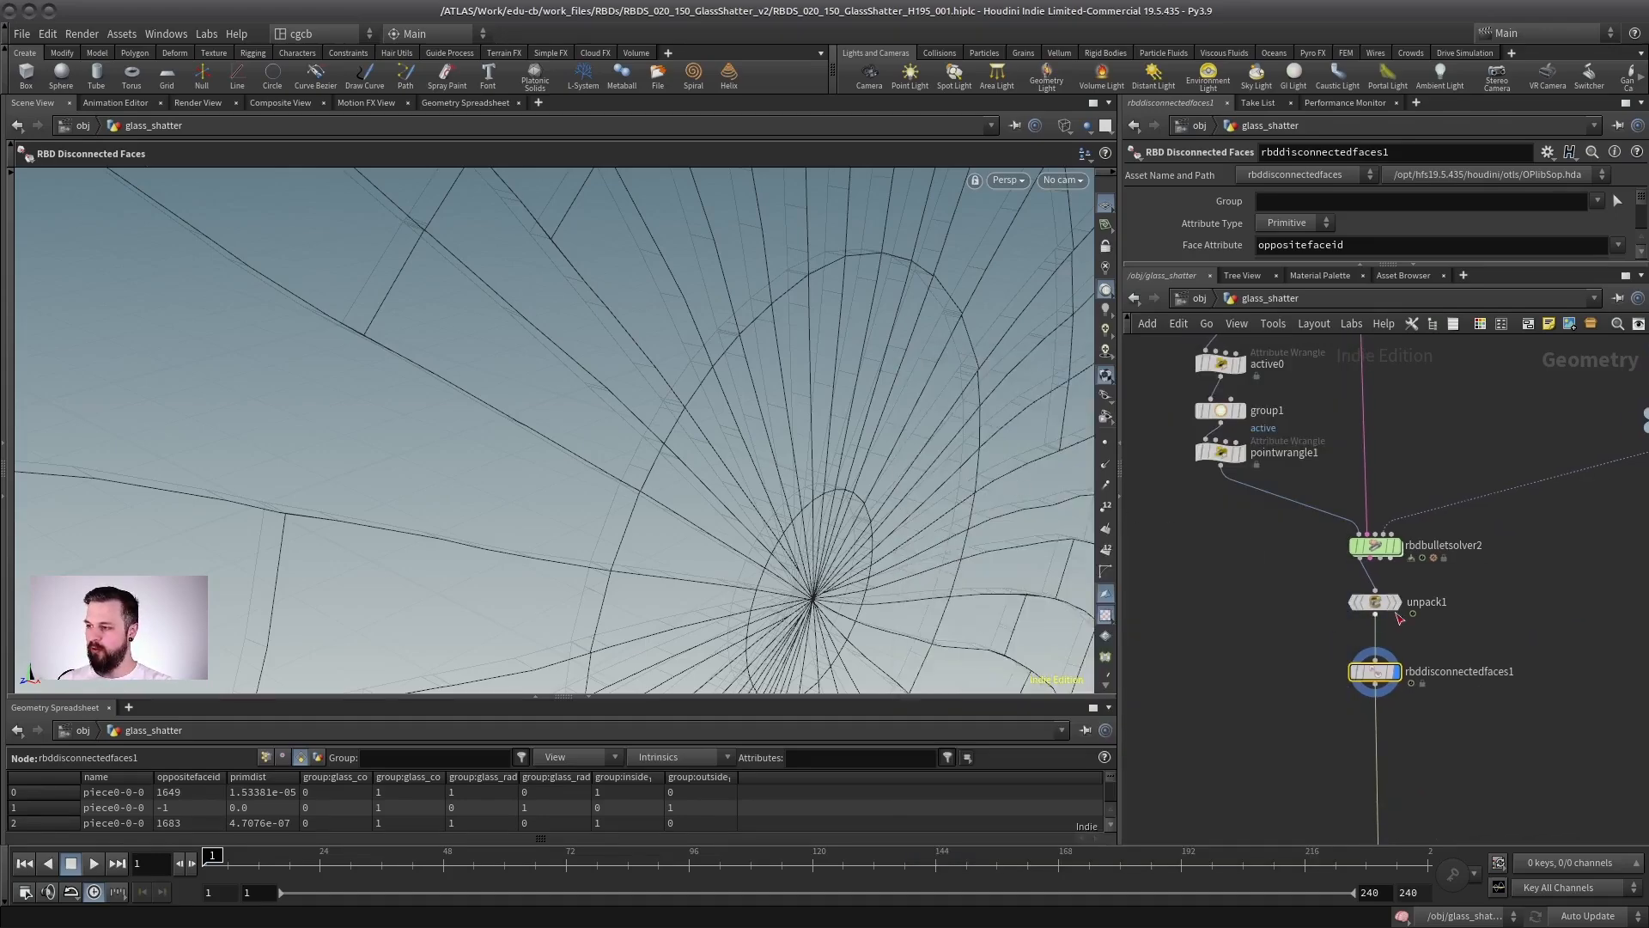
key("Tab")
type("explo")
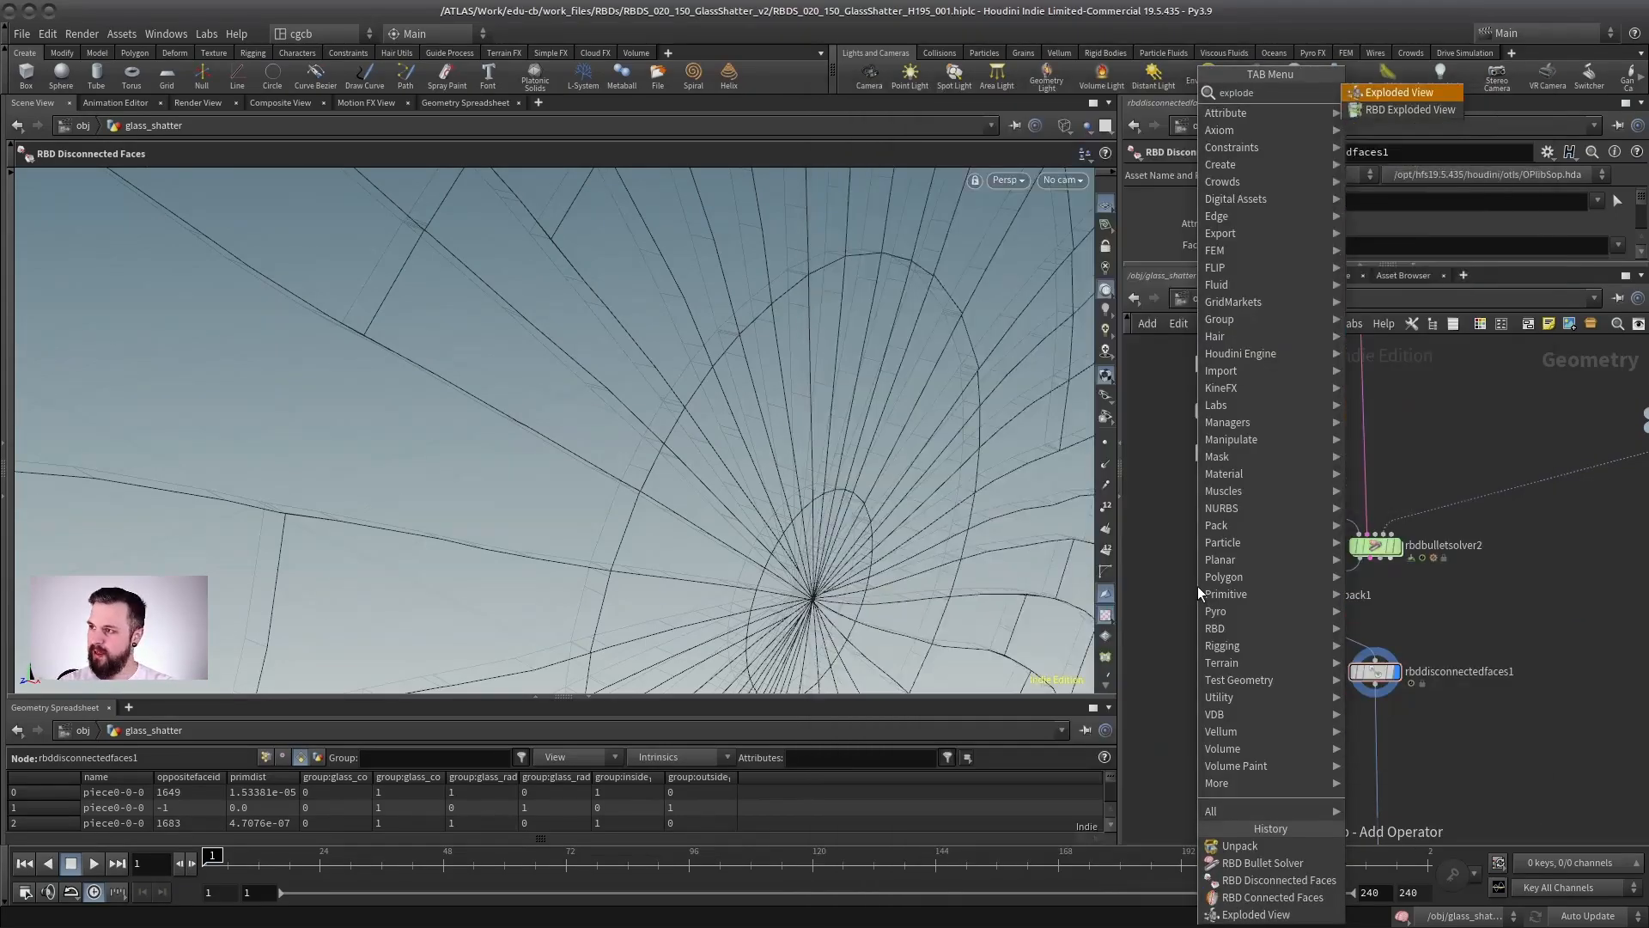
key("Return")
left_click(1239, 638)
left_click_drag(1300, 608, 1231, 640)
left_click(1252, 639)
- Show the exploded glass shards shaded with primitive numbers, seen up close, and move the new node clear of unpack1
left_click_drag(644, 447, 517, 436, "alt")
right_click_drag(518, 435, 946, 419, "alt")
left_click_drag(491, 464, 541, 469, "alt")
mouse_move(541, 469)
right_mouse_down("alt")
mouse_move(508, 447)
mouse_move(583, 423)
right_mouse_up("alt")
key("w")
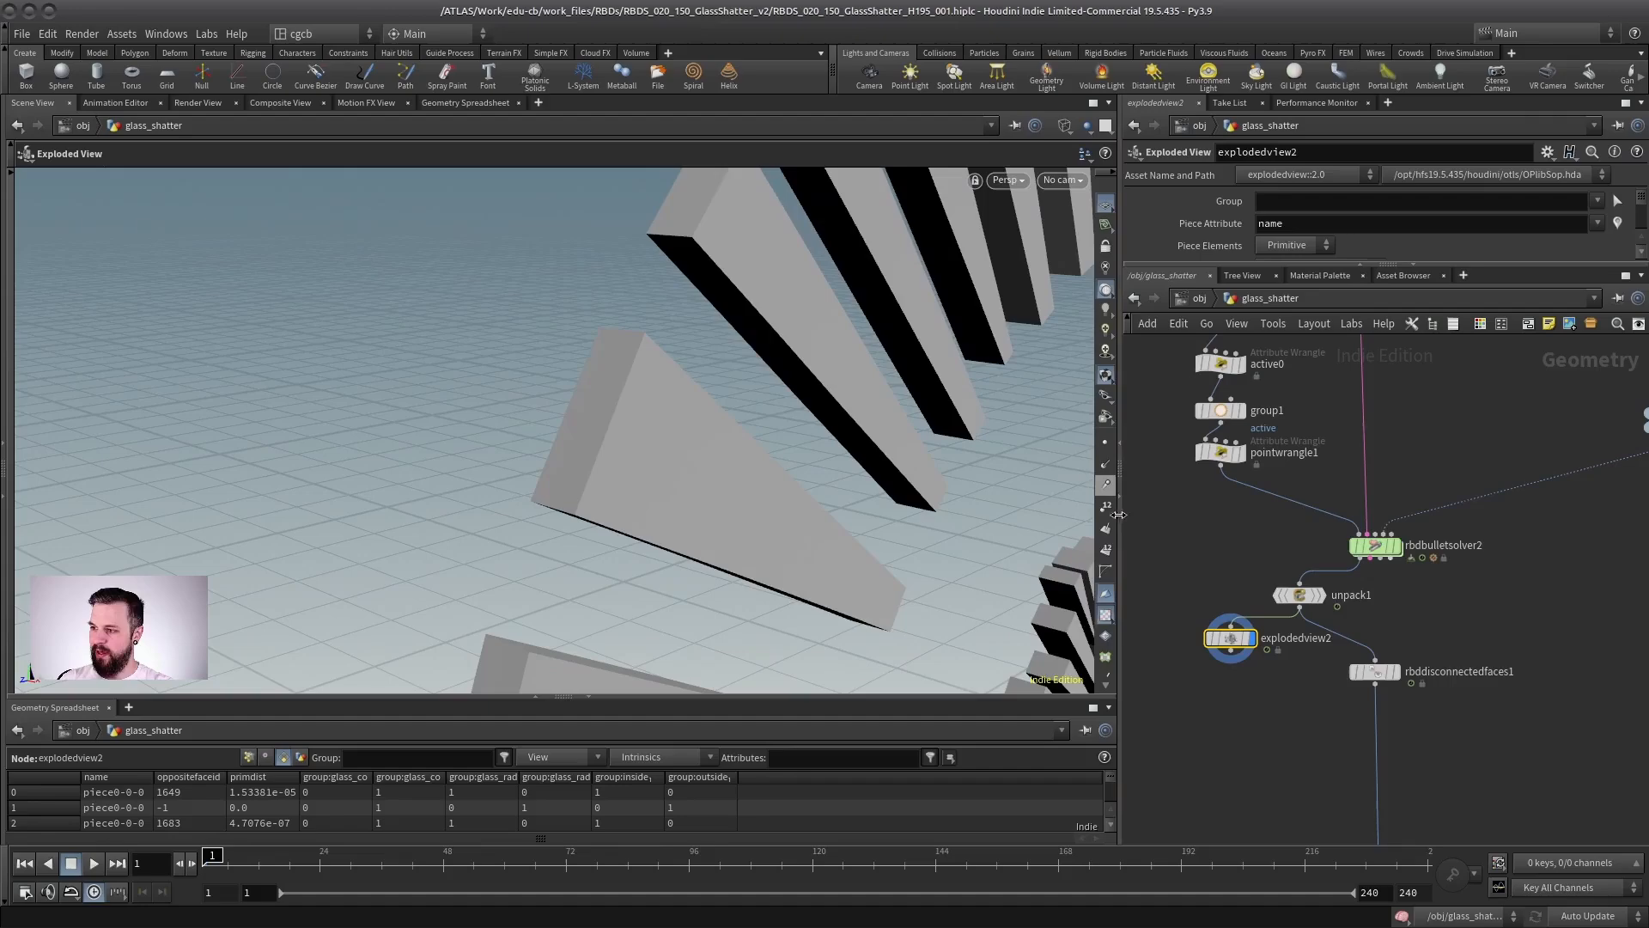
left_click(1107, 551)
left_click_drag(1230, 638, 1211, 660)
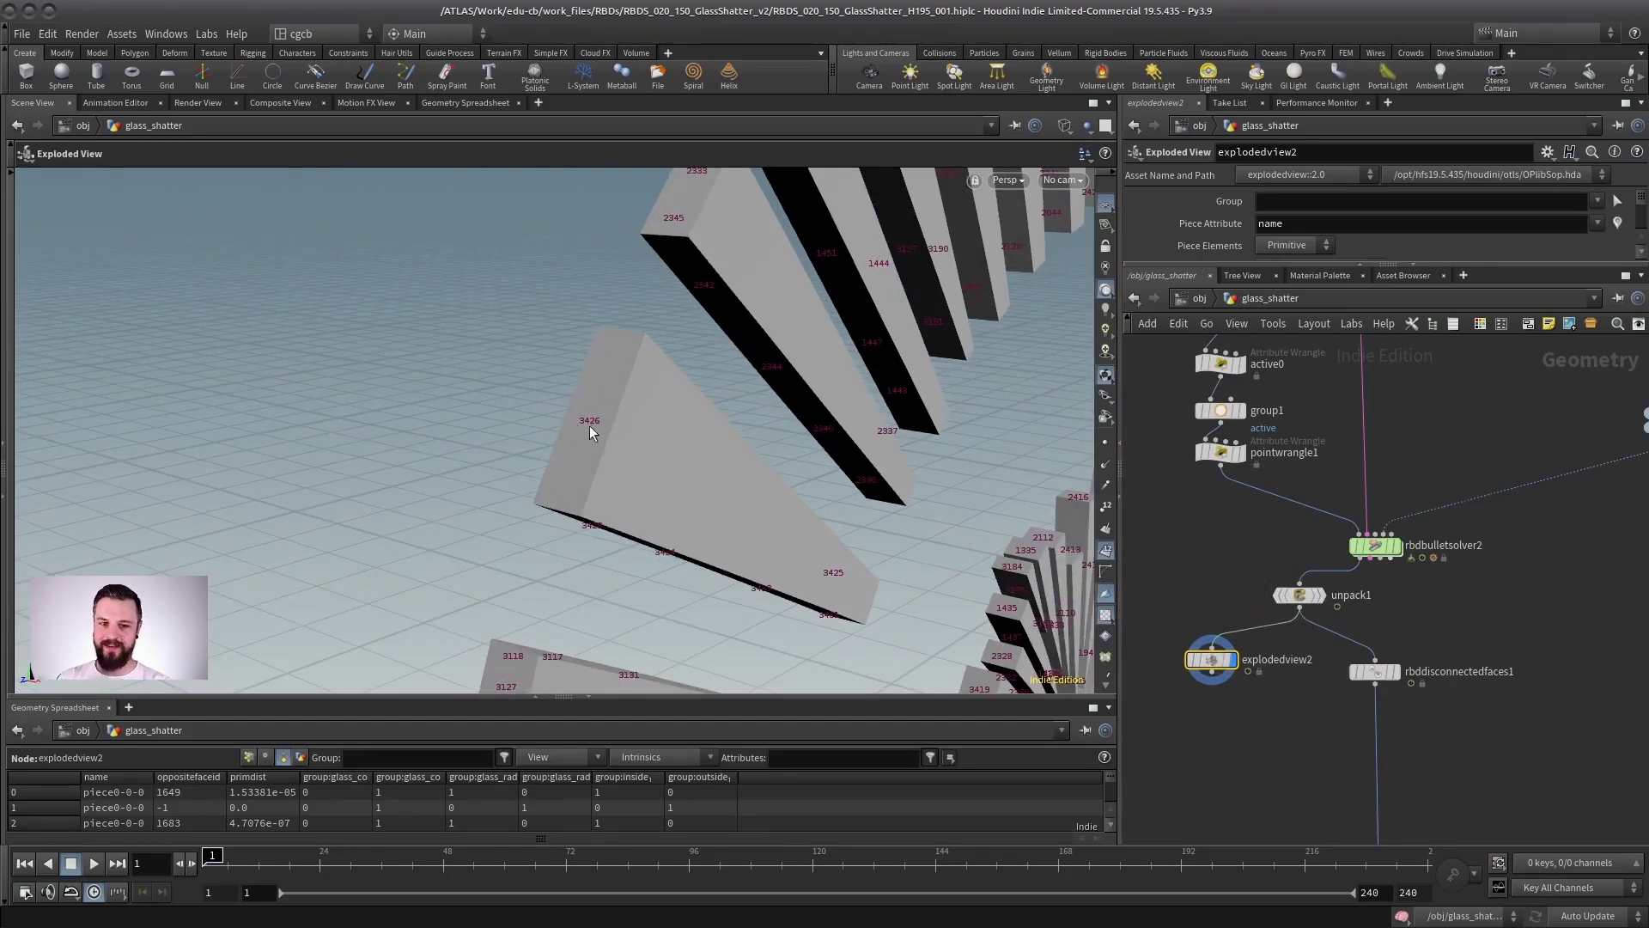
- Duplicate the Exploded View node, feed the copy from rbdconnectedfaces1, and display it to compare primitive numbers
key("ctrl+c")
middle_click_drag(1186, 569, 1202, 842)
key("ctrl+v")
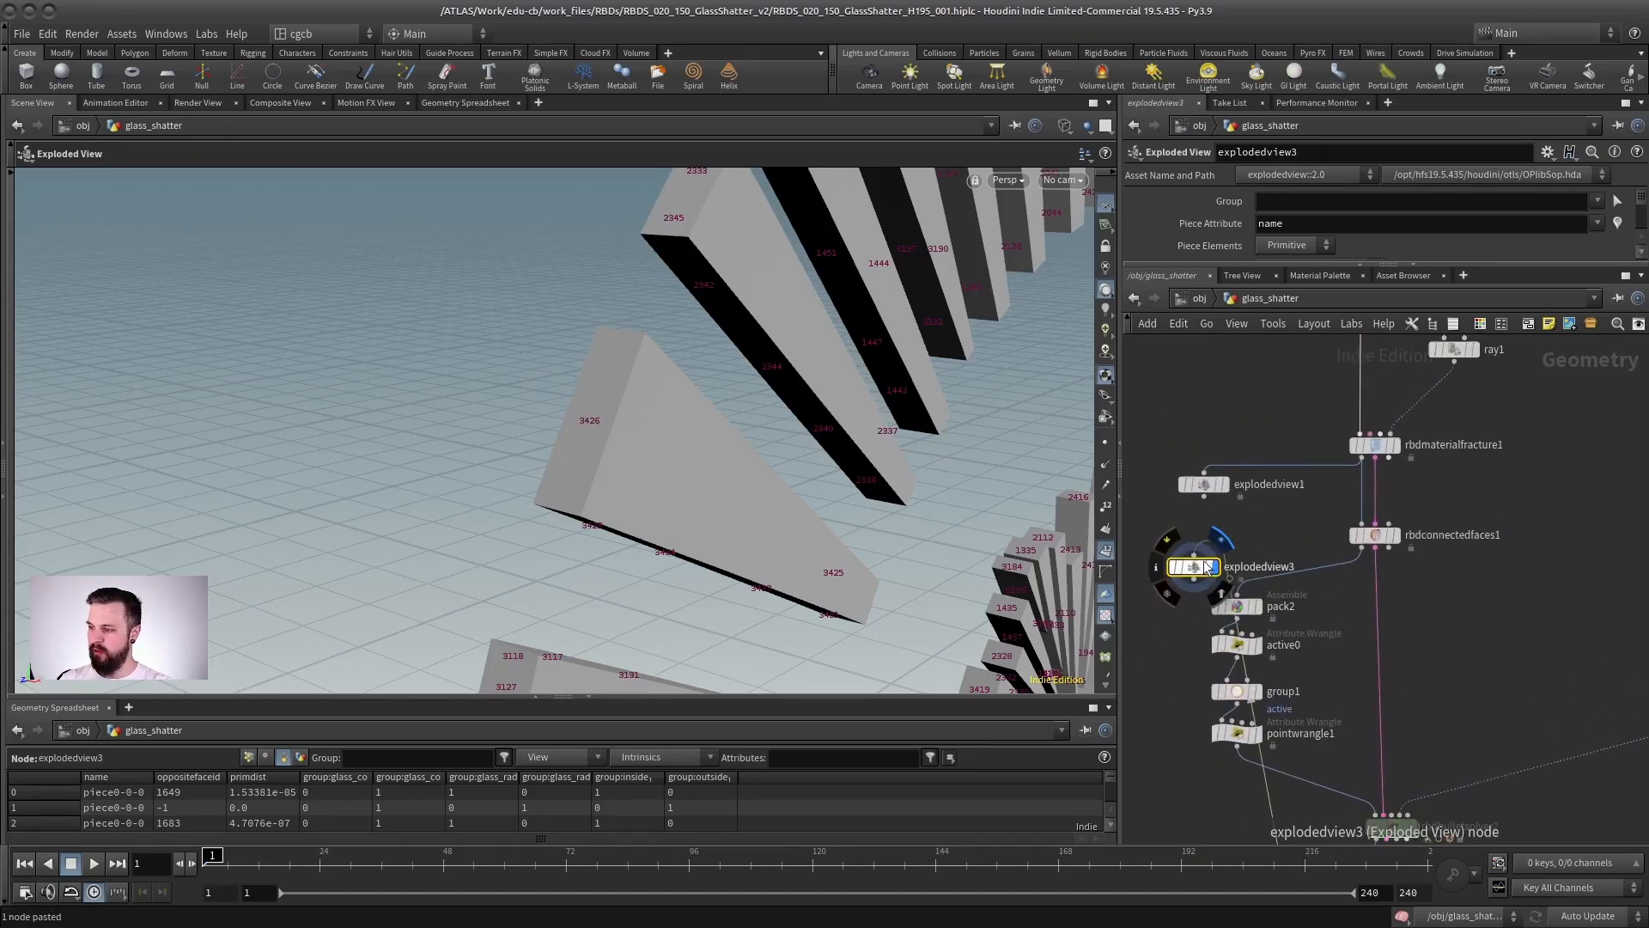
left_click(1193, 564)
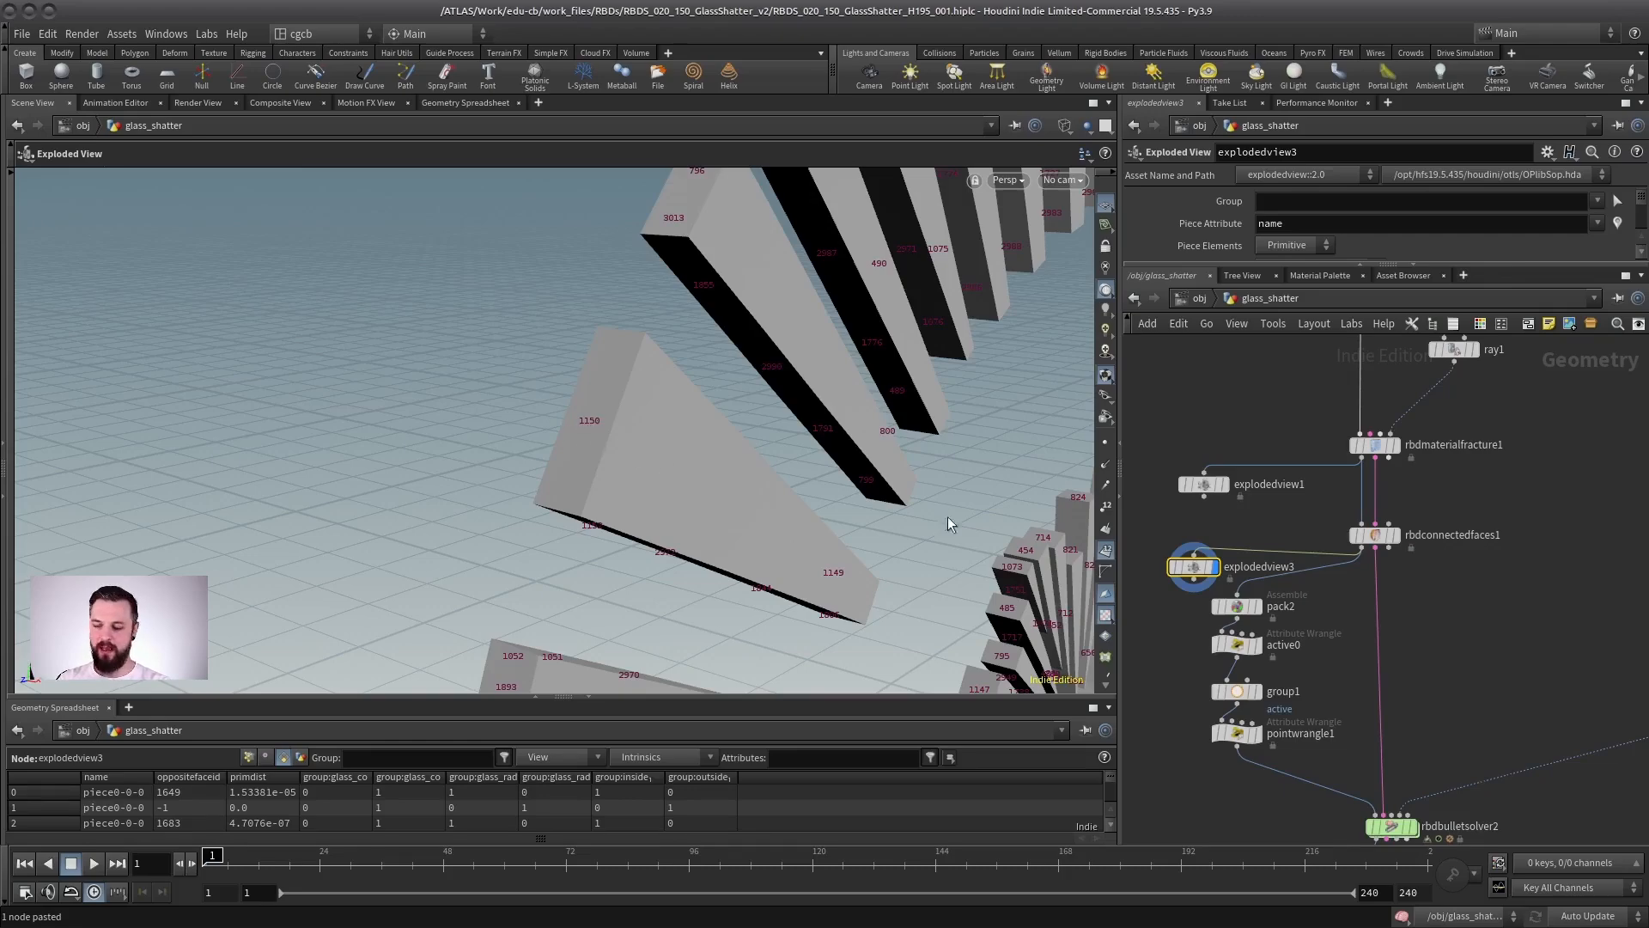
- Examine the node chain from rbdconnectedfaces1 through pack2 and rbdbulletsolver2 to unpack1 for where primitive order can change
left_click(1232, 608)
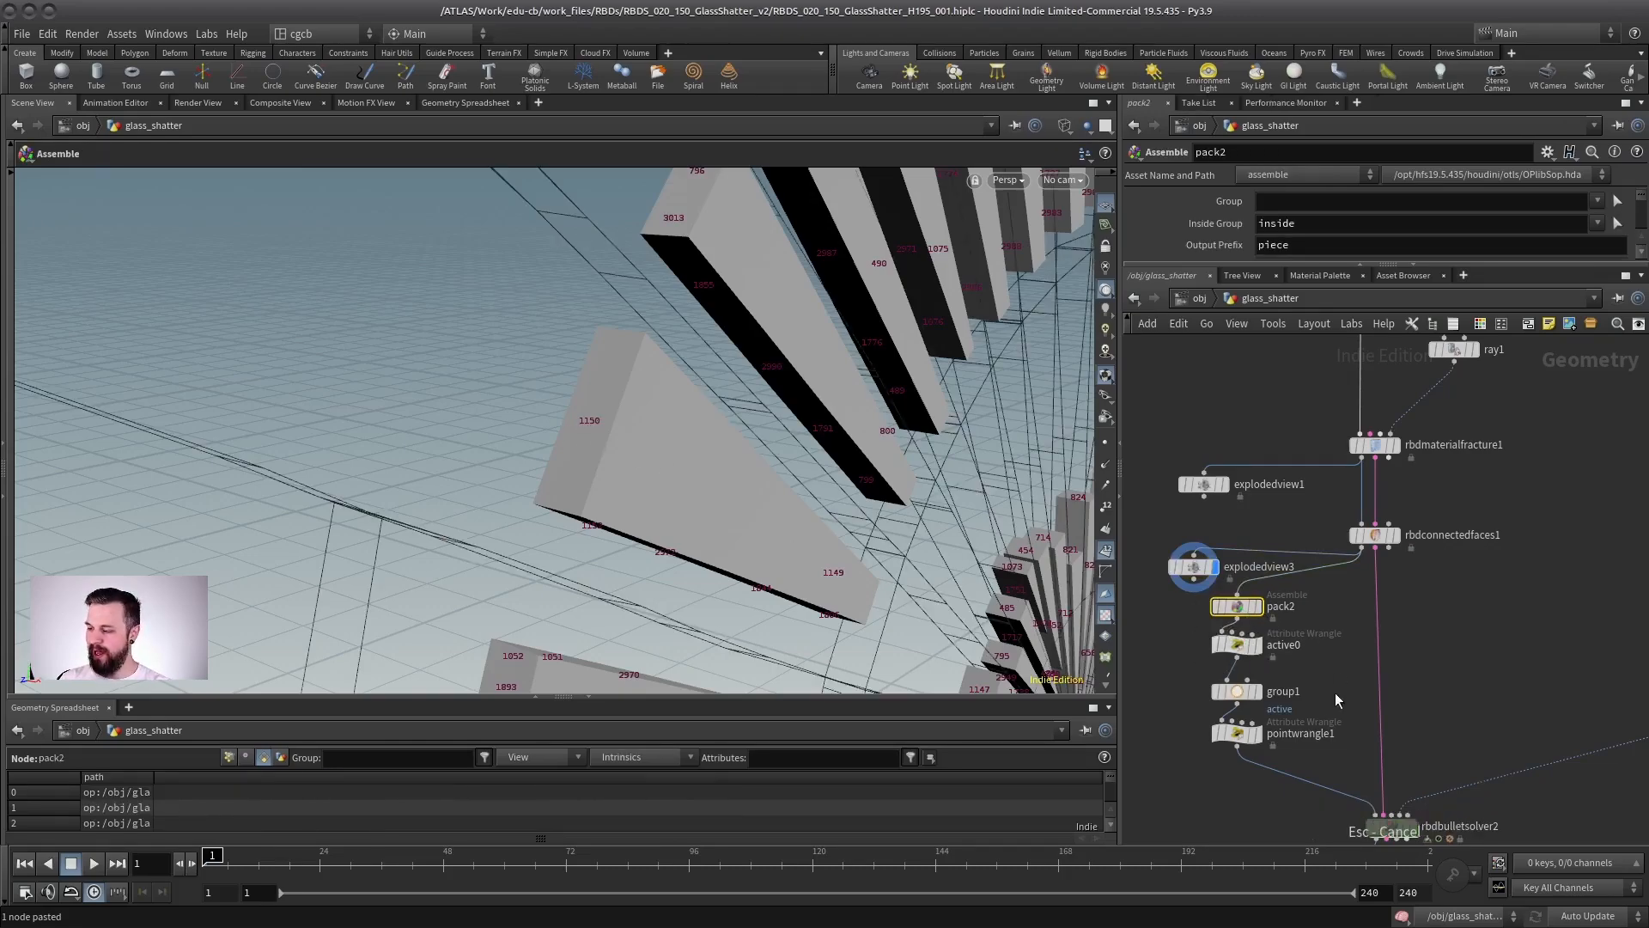
middle_click_drag(1335, 692, 1261, 473)
mouse_move(1274, 667)
middle_mouse_down()
mouse_move(1396, 713)
mouse_move(1277, 678)
middle_mouse_up()
left_click_drag(1300, 704, 1273, 704)
right_click(1279, 608)
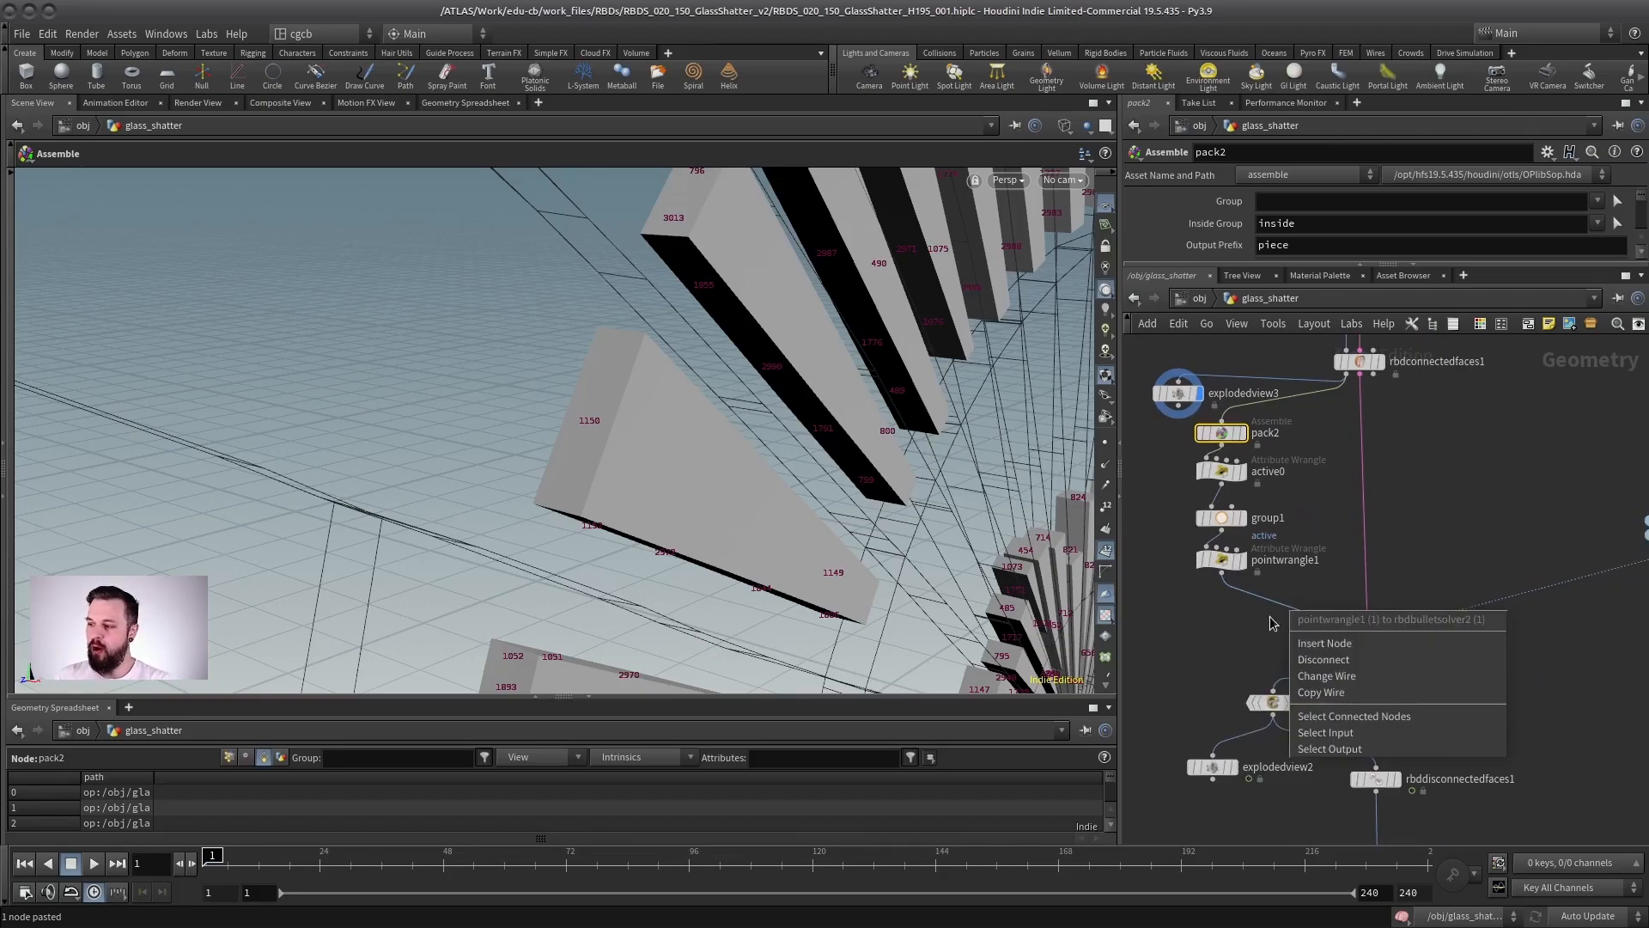
left_click(1271, 617)
middle_click_drag(1451, 355, 1376, 434)
middle_click_drag(1351, 723, 1346, 593)
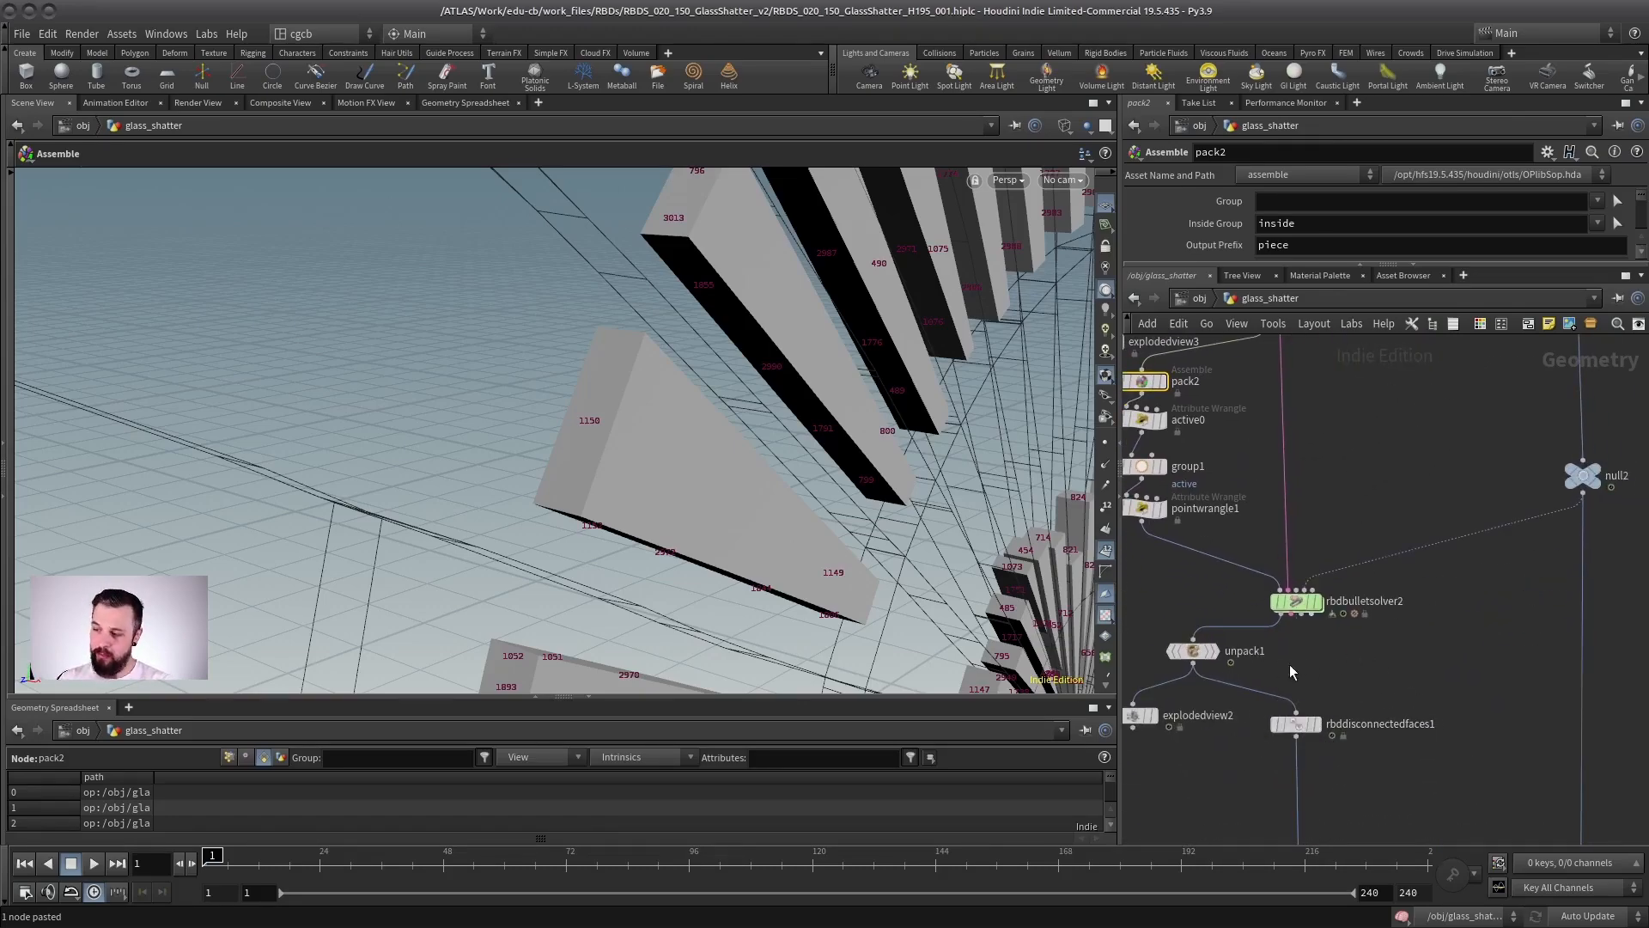
scroll(1291, 663, "down", 2)
middle_click_drag(1290, 663, 1347, 691)
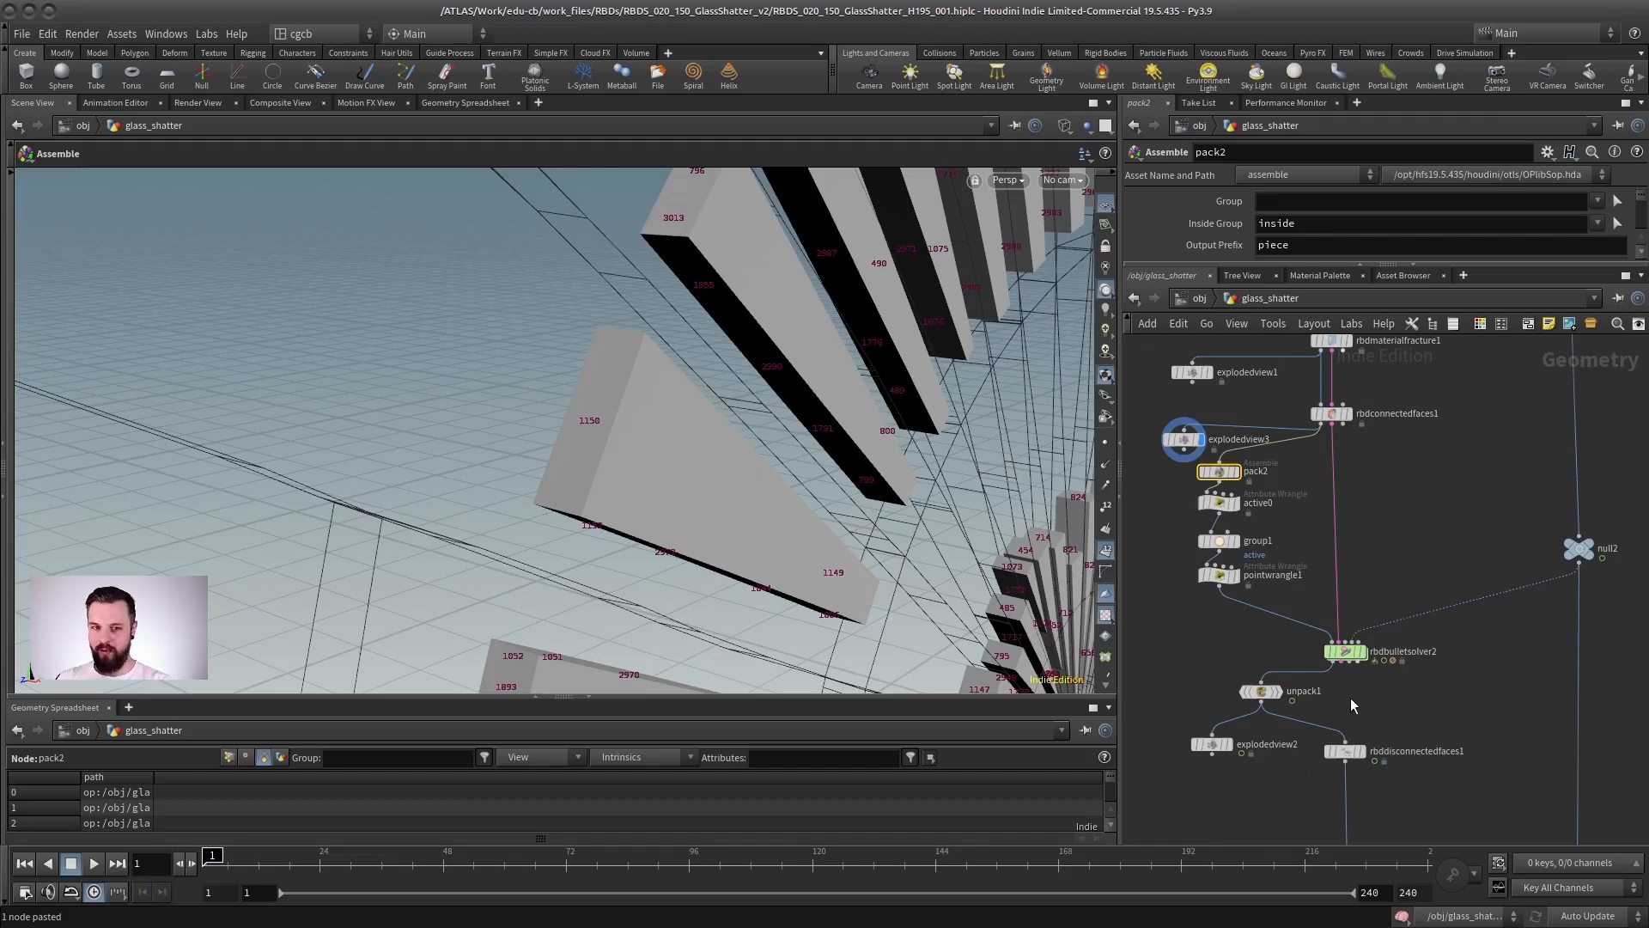
middle_click_drag(1401, 525, 1427, 591)
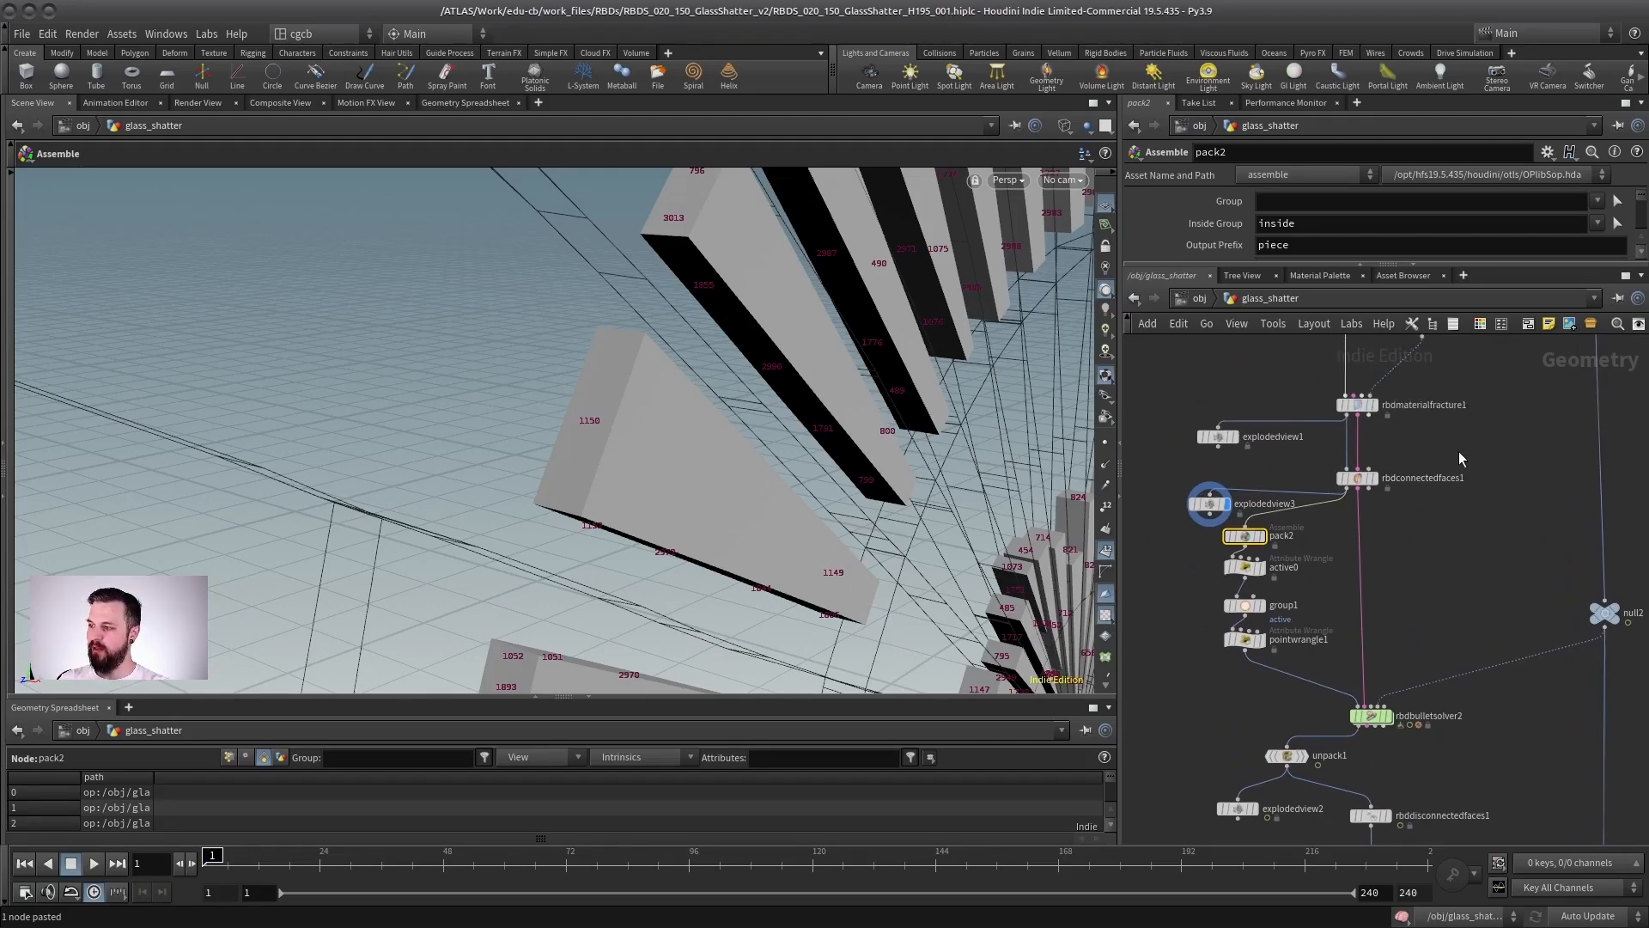
- Enable the Face Name Attribute oppositefacename on rbdconnectedfaces1
left_click(1357, 479)
left_click_drag(1398, 268, 1387, 521)
left_click(1278, 344)
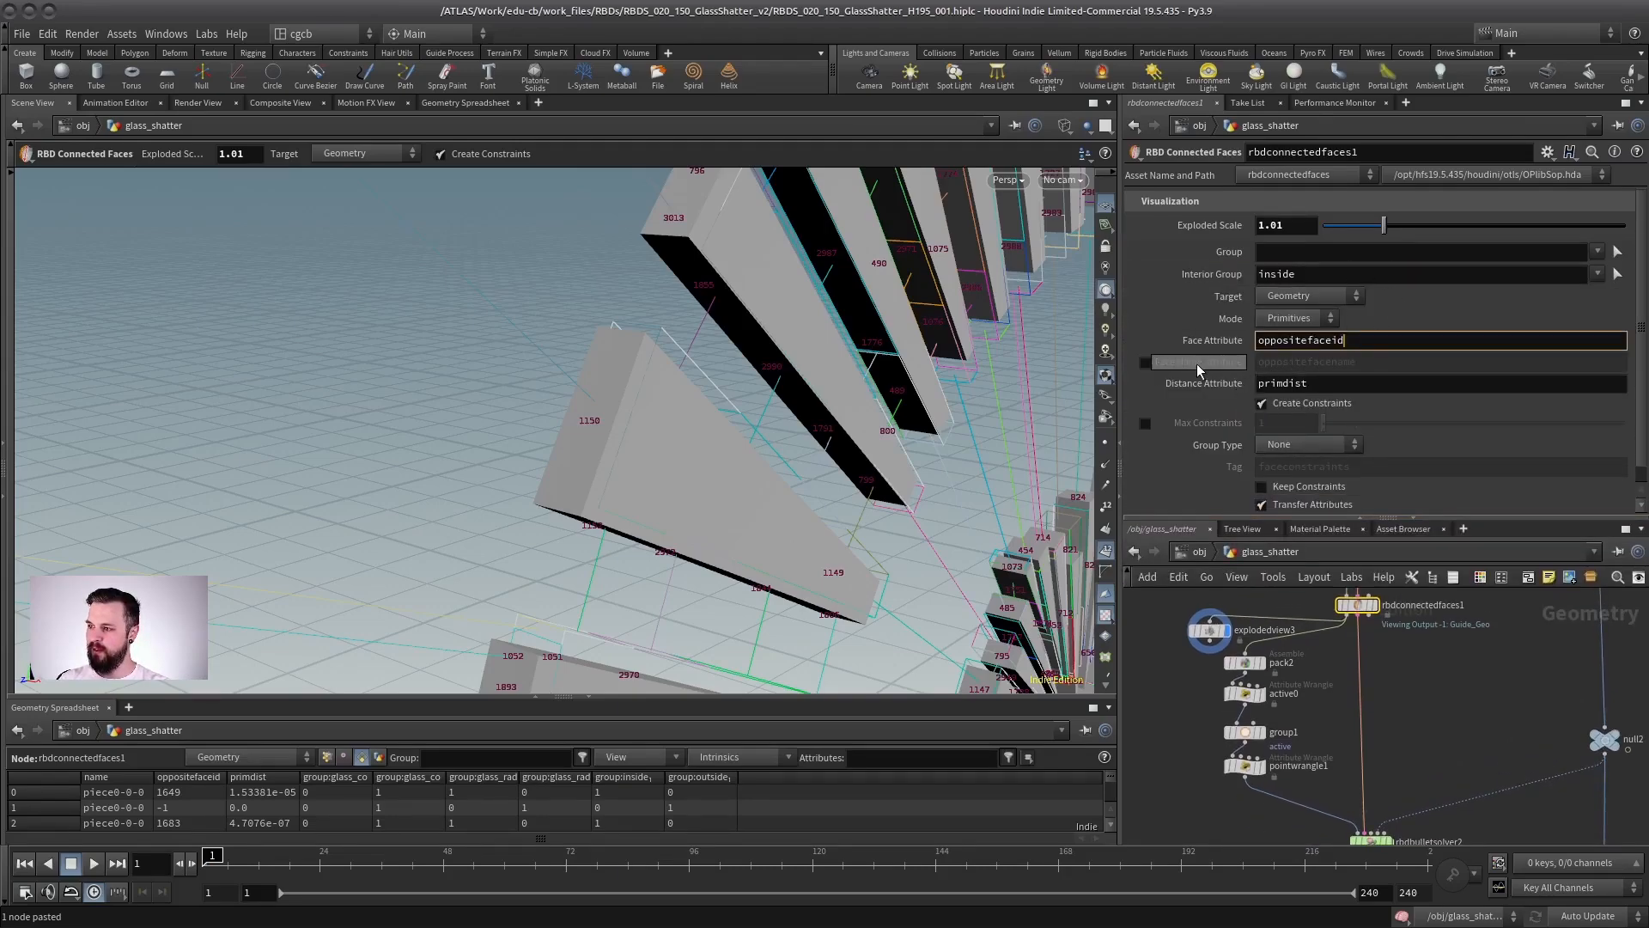
left_click(1145, 362)
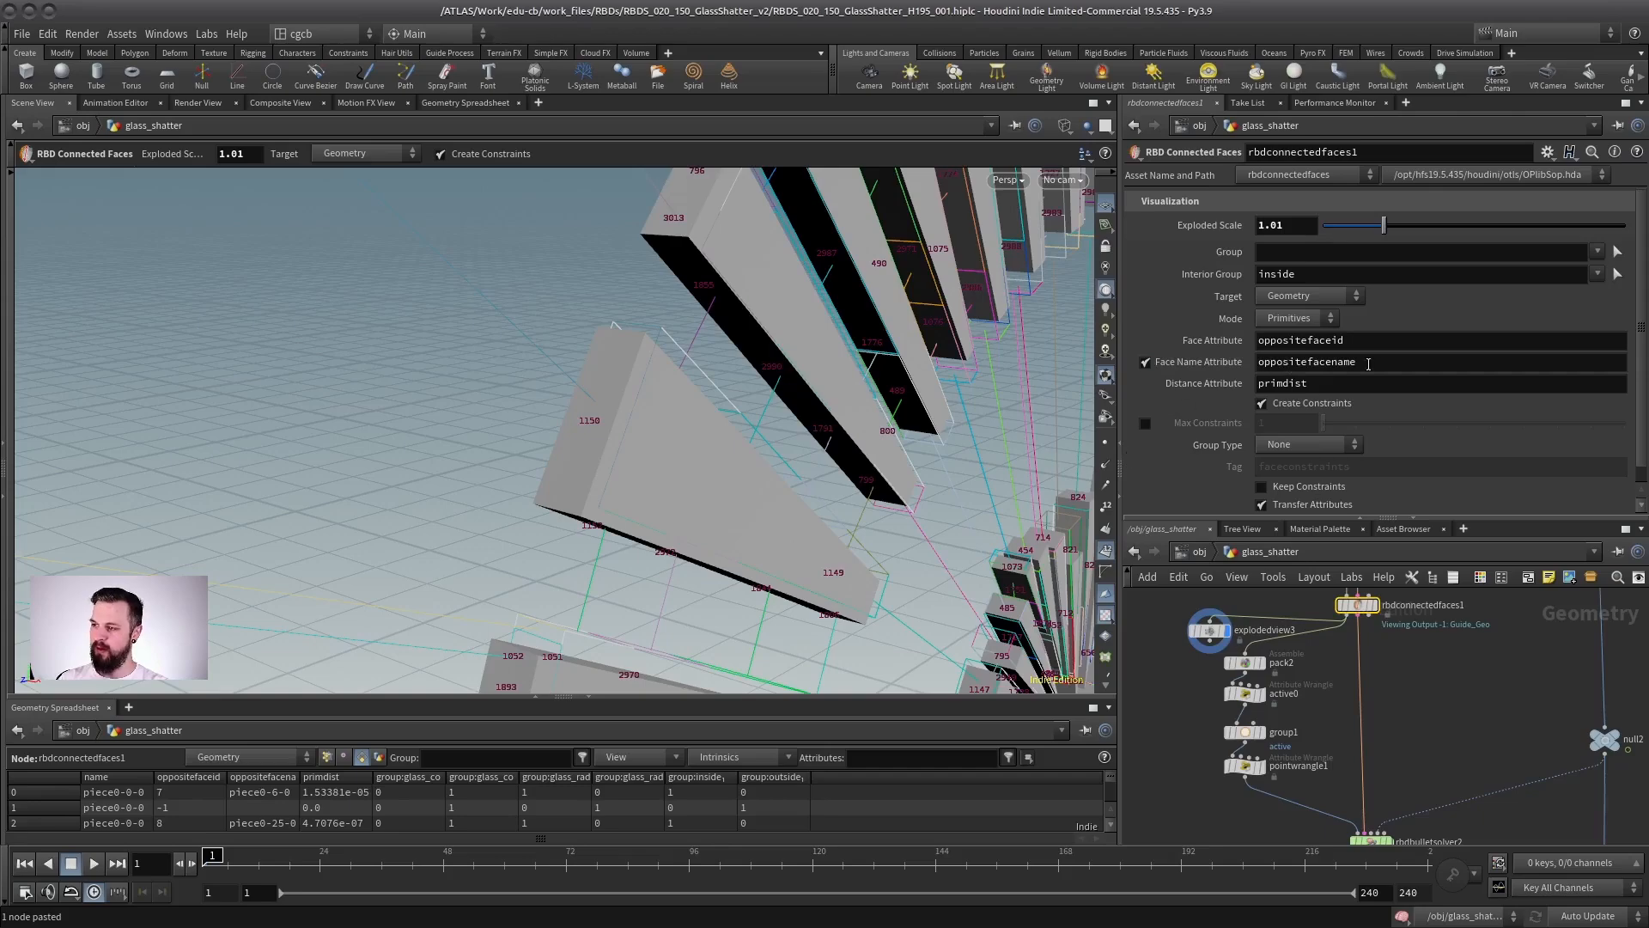
left_click(1383, 363)
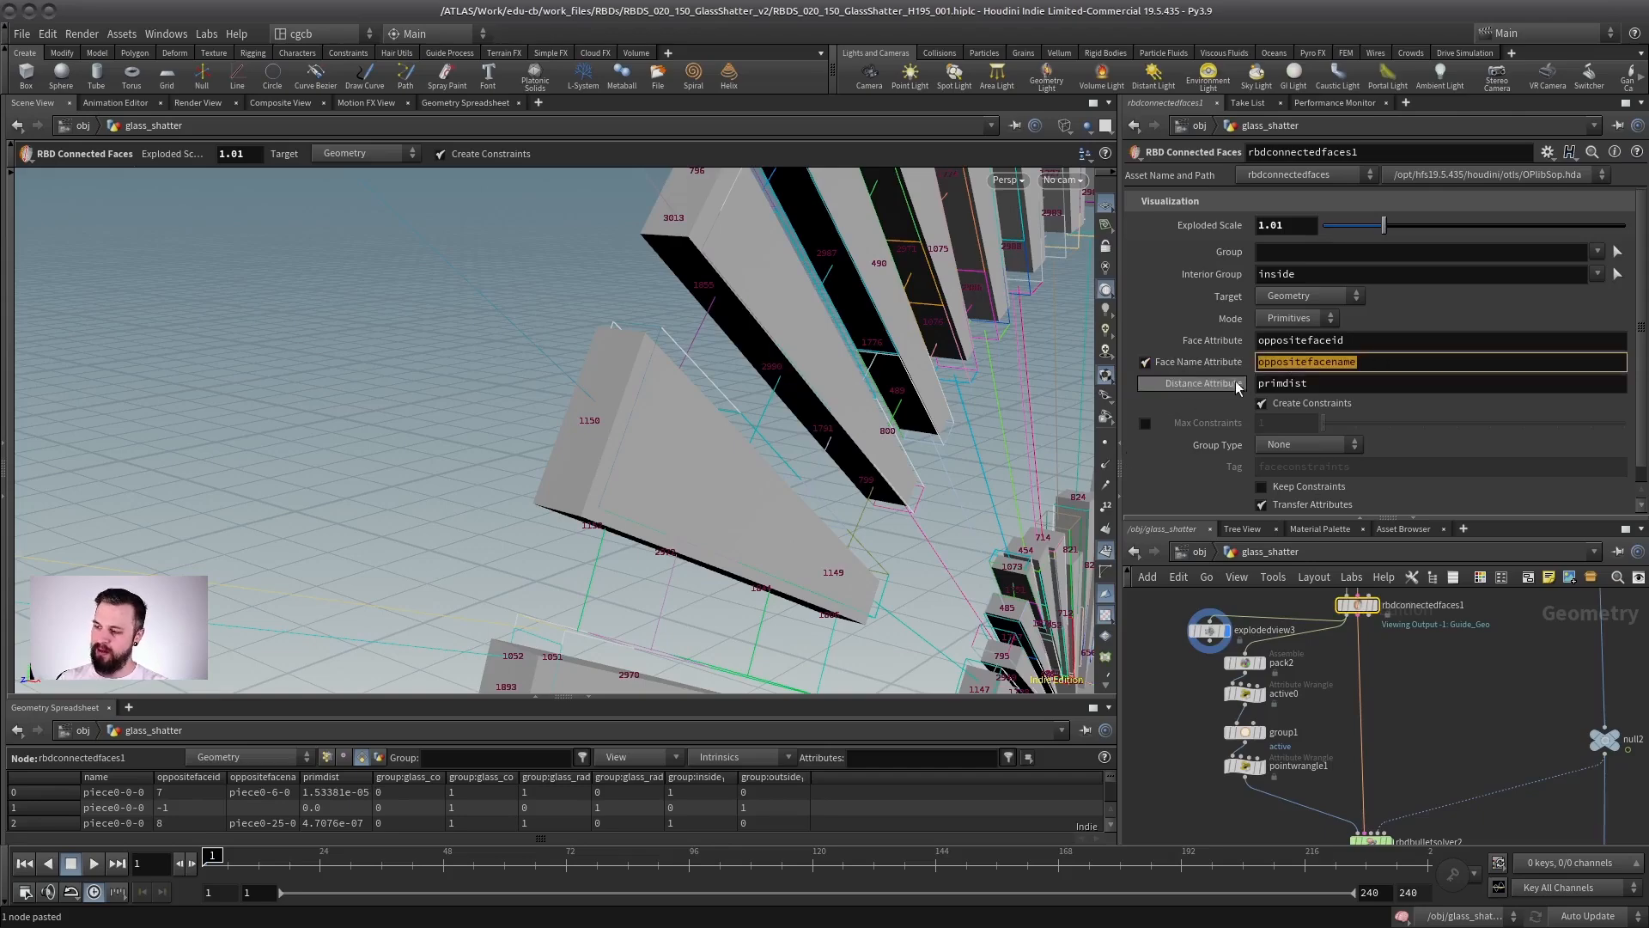
left_click(1350, 341)
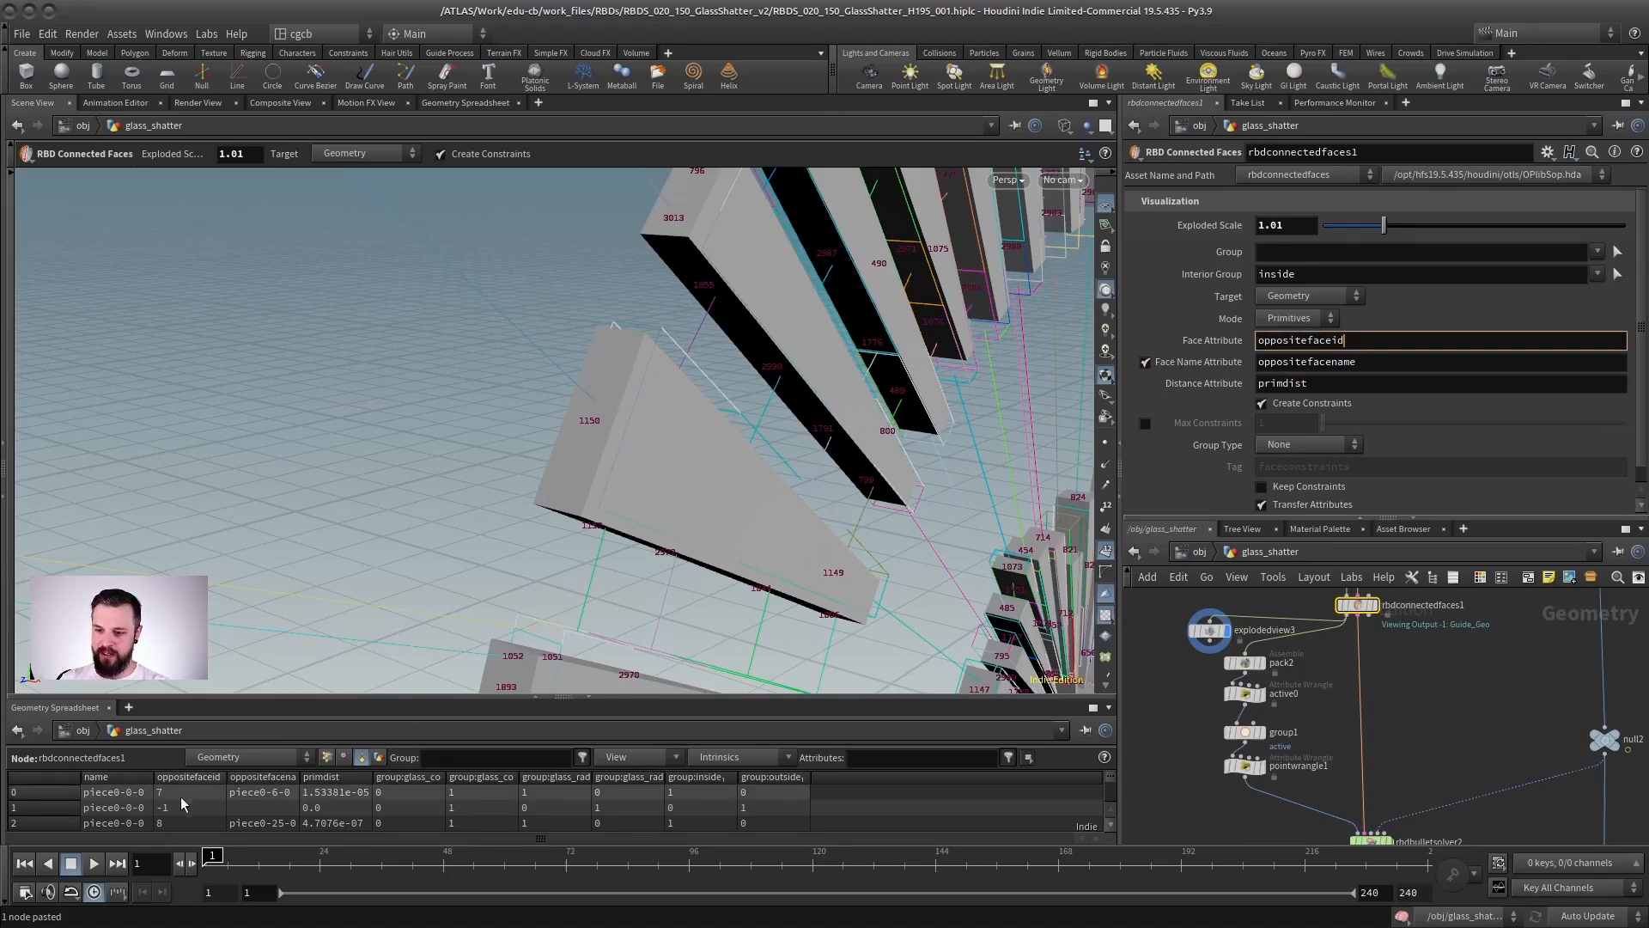
- Toggle the Face Name Attribute of rbdconnectedfaces1 off and on to compare the spreadsheet's oppositefaceid values, leaving it enabled
left_click(1145, 363)
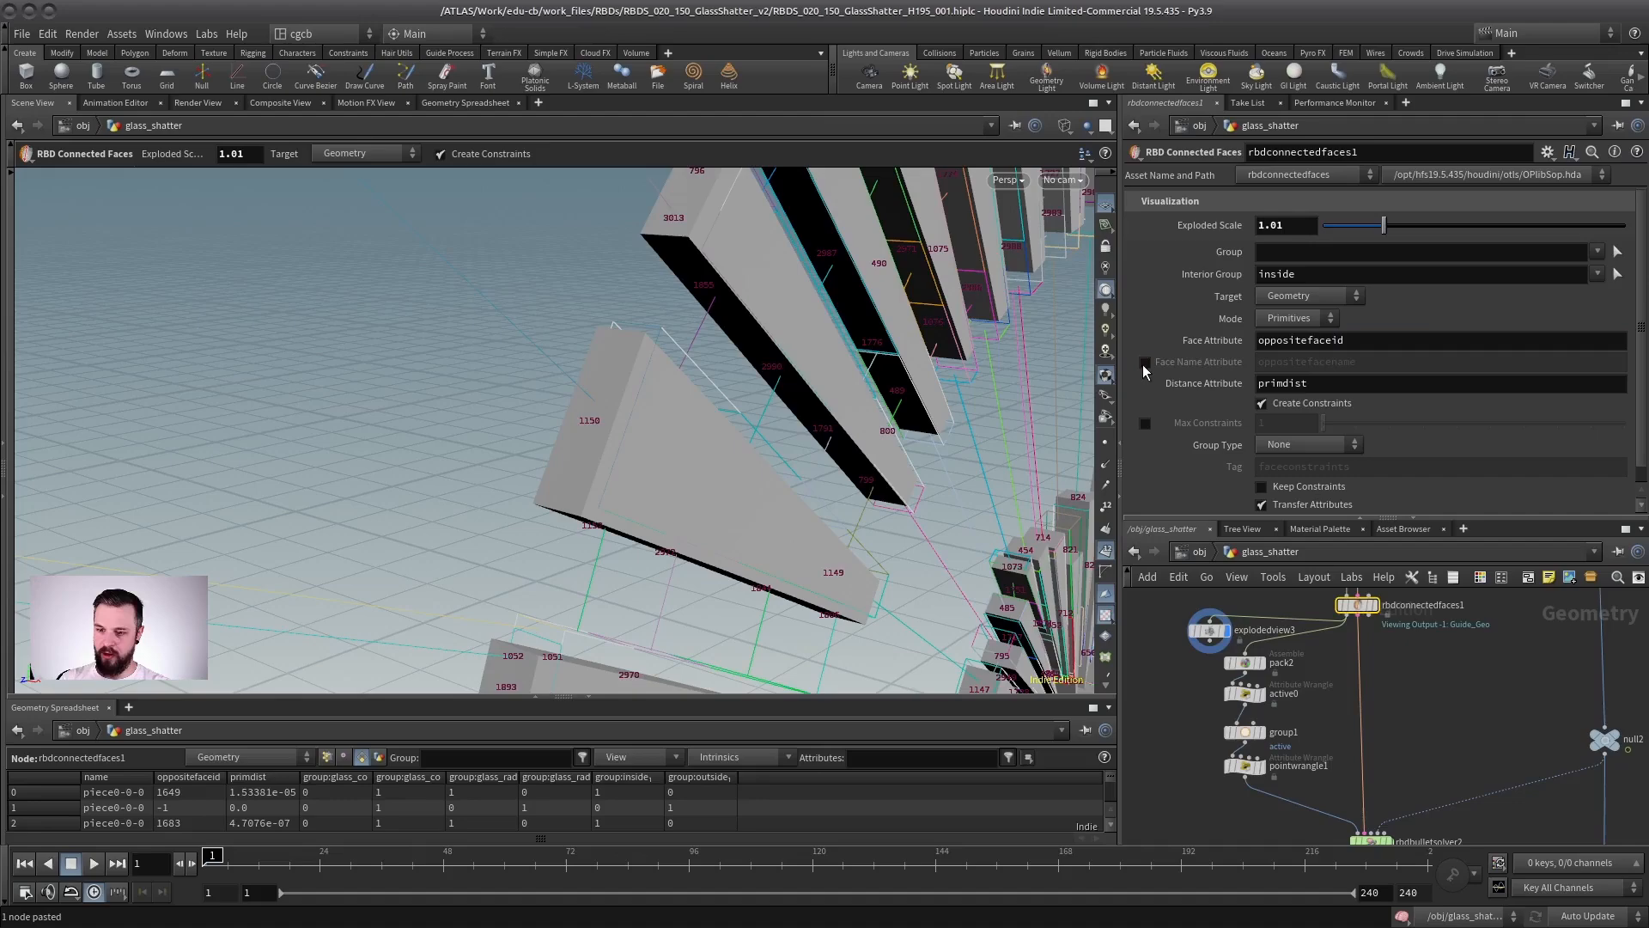
left_click(1145, 364)
left_click(1146, 363)
left_click(1145, 364)
left_click(1145, 364)
left_click(1145, 366)
left_click(1145, 364)
left_click(1146, 363)
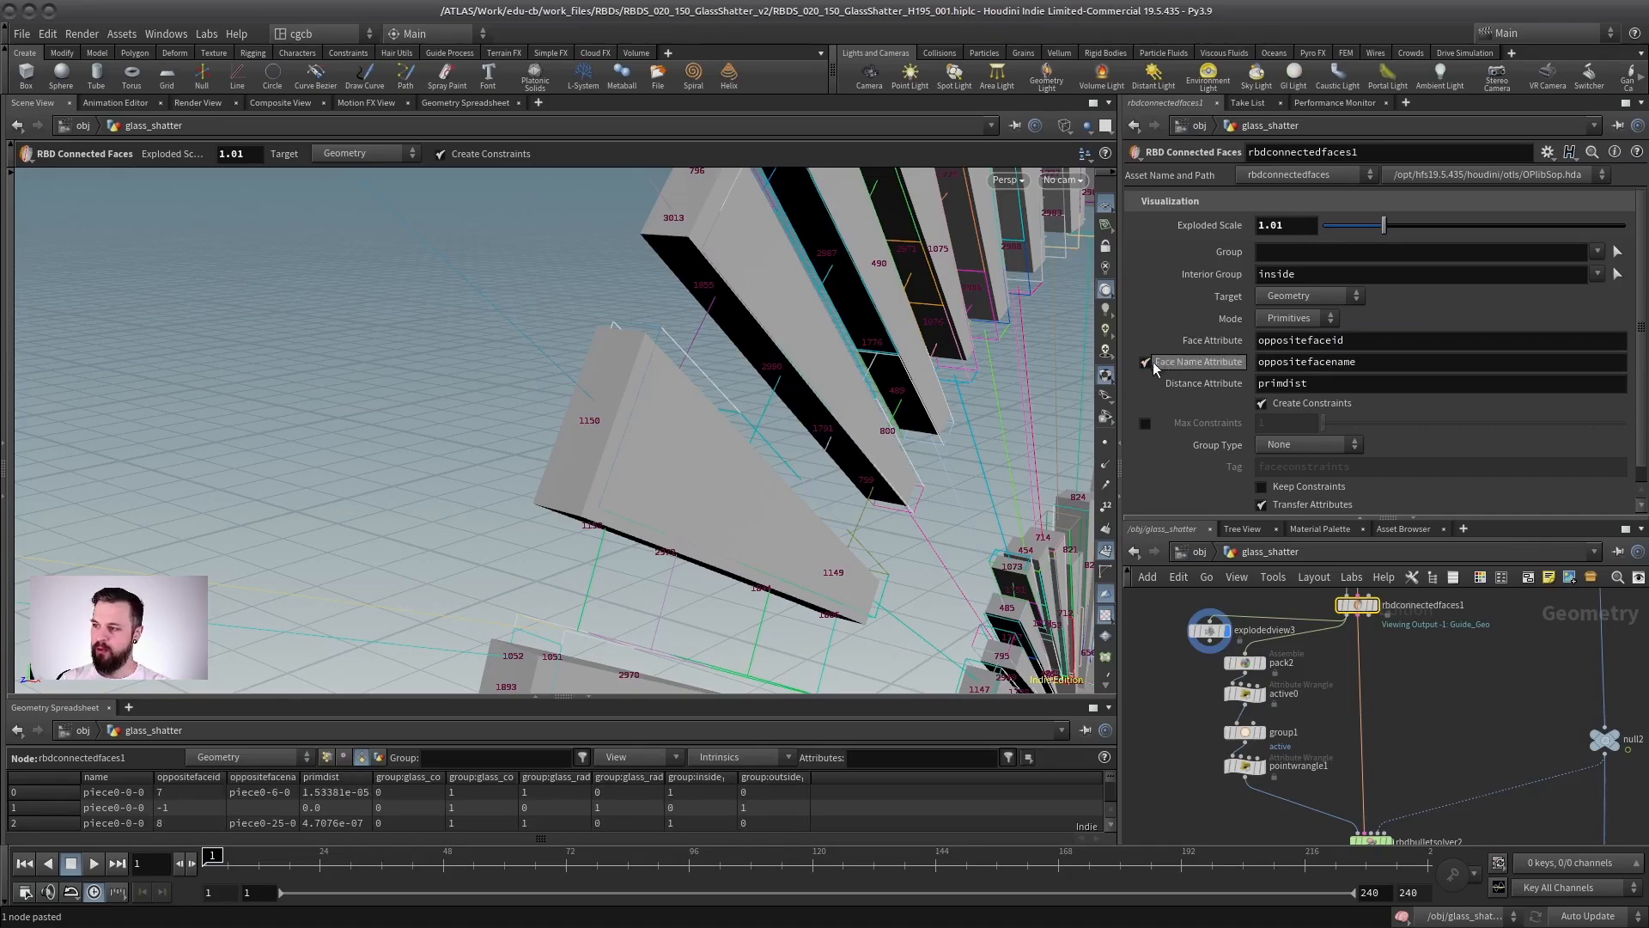
left_click(1366, 342)
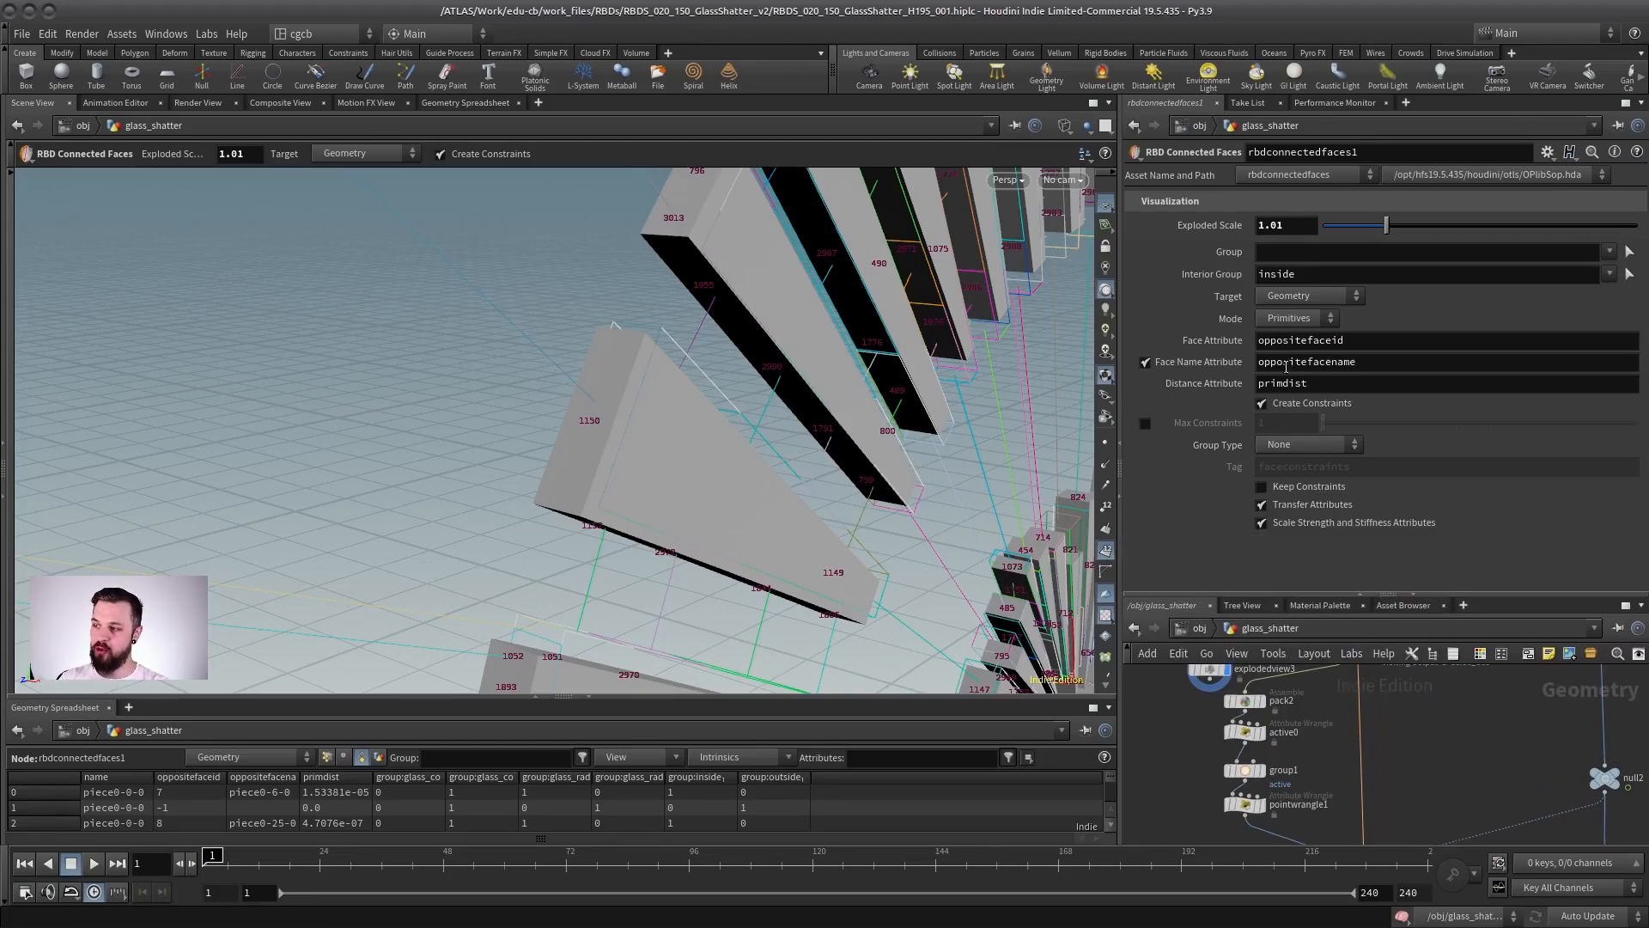
scroll(1426, 729, "down", 3)
middle_click_drag(1416, 767, 1365, 750)
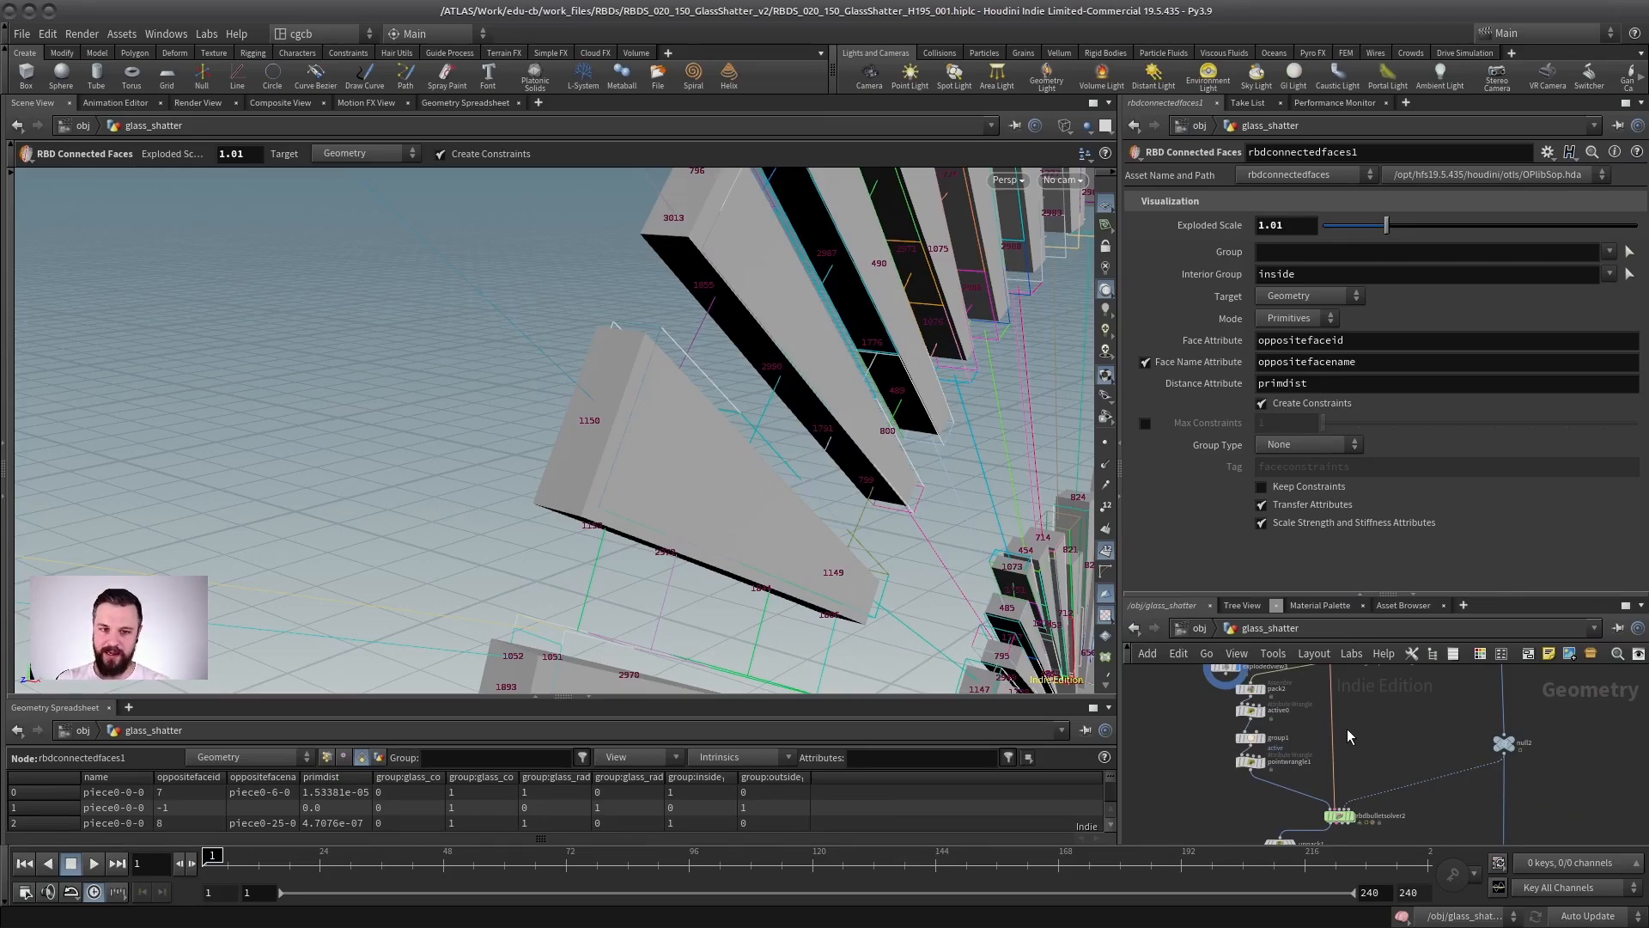
middle_click_drag(1345, 687, 1349, 766)
scroll(1350, 765, "up", 2)
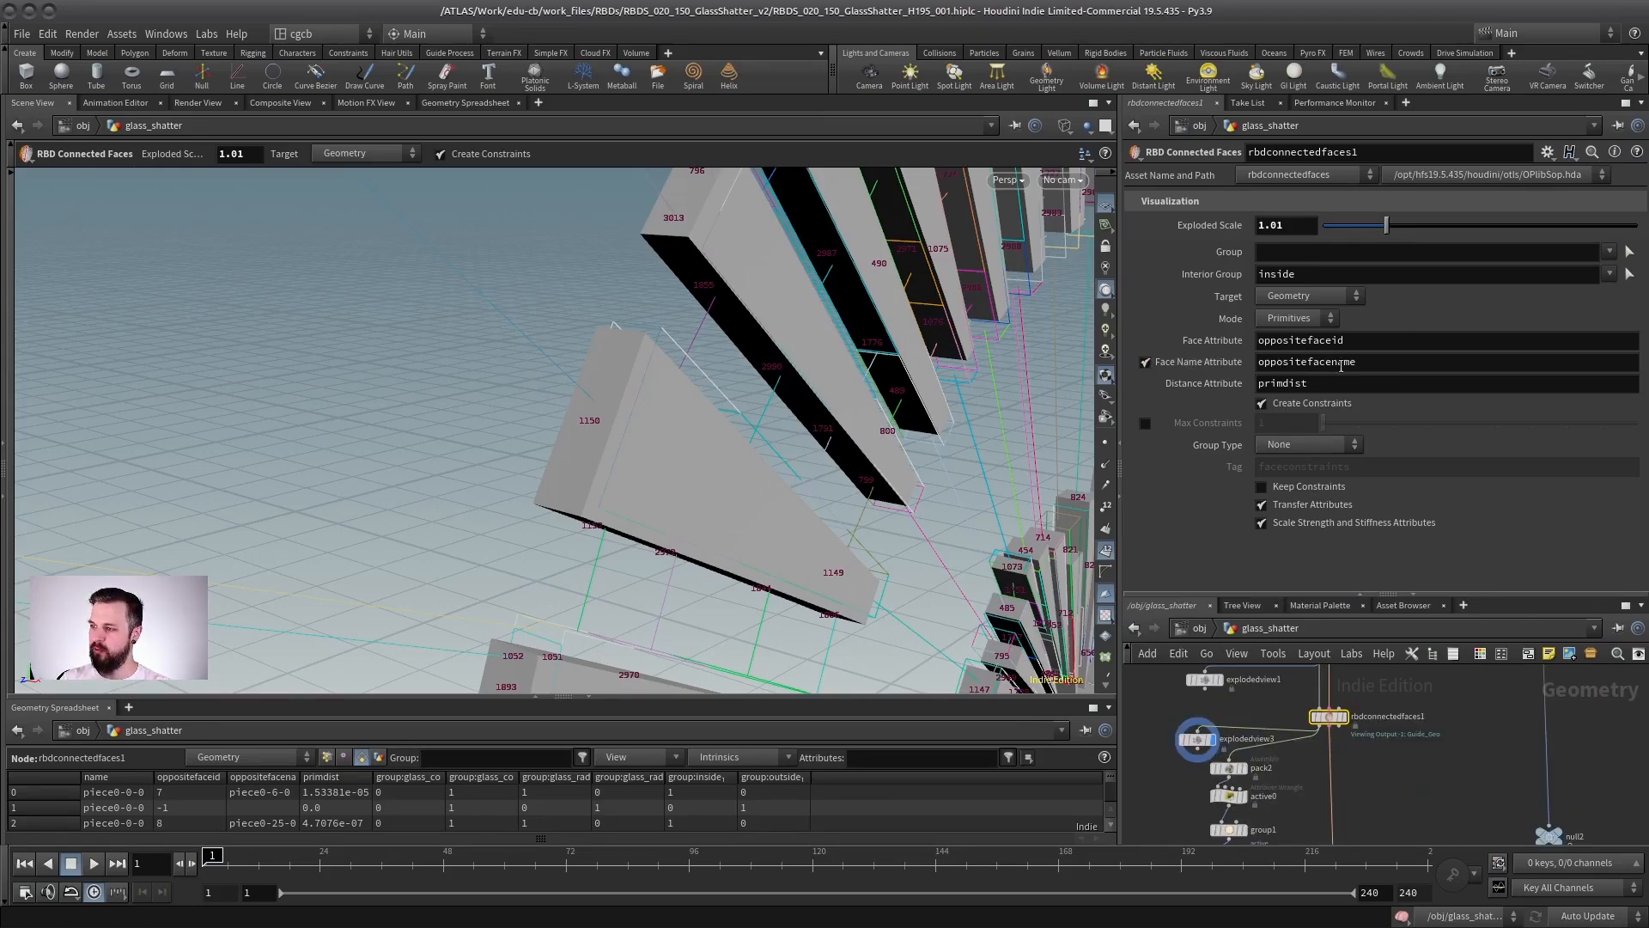
left_click(1145, 362)
- Select and display rbddisconnectedfaces1 and enable its Face Name Attribute oppositefacename
middle_click_drag(1402, 824, 1381, 542)
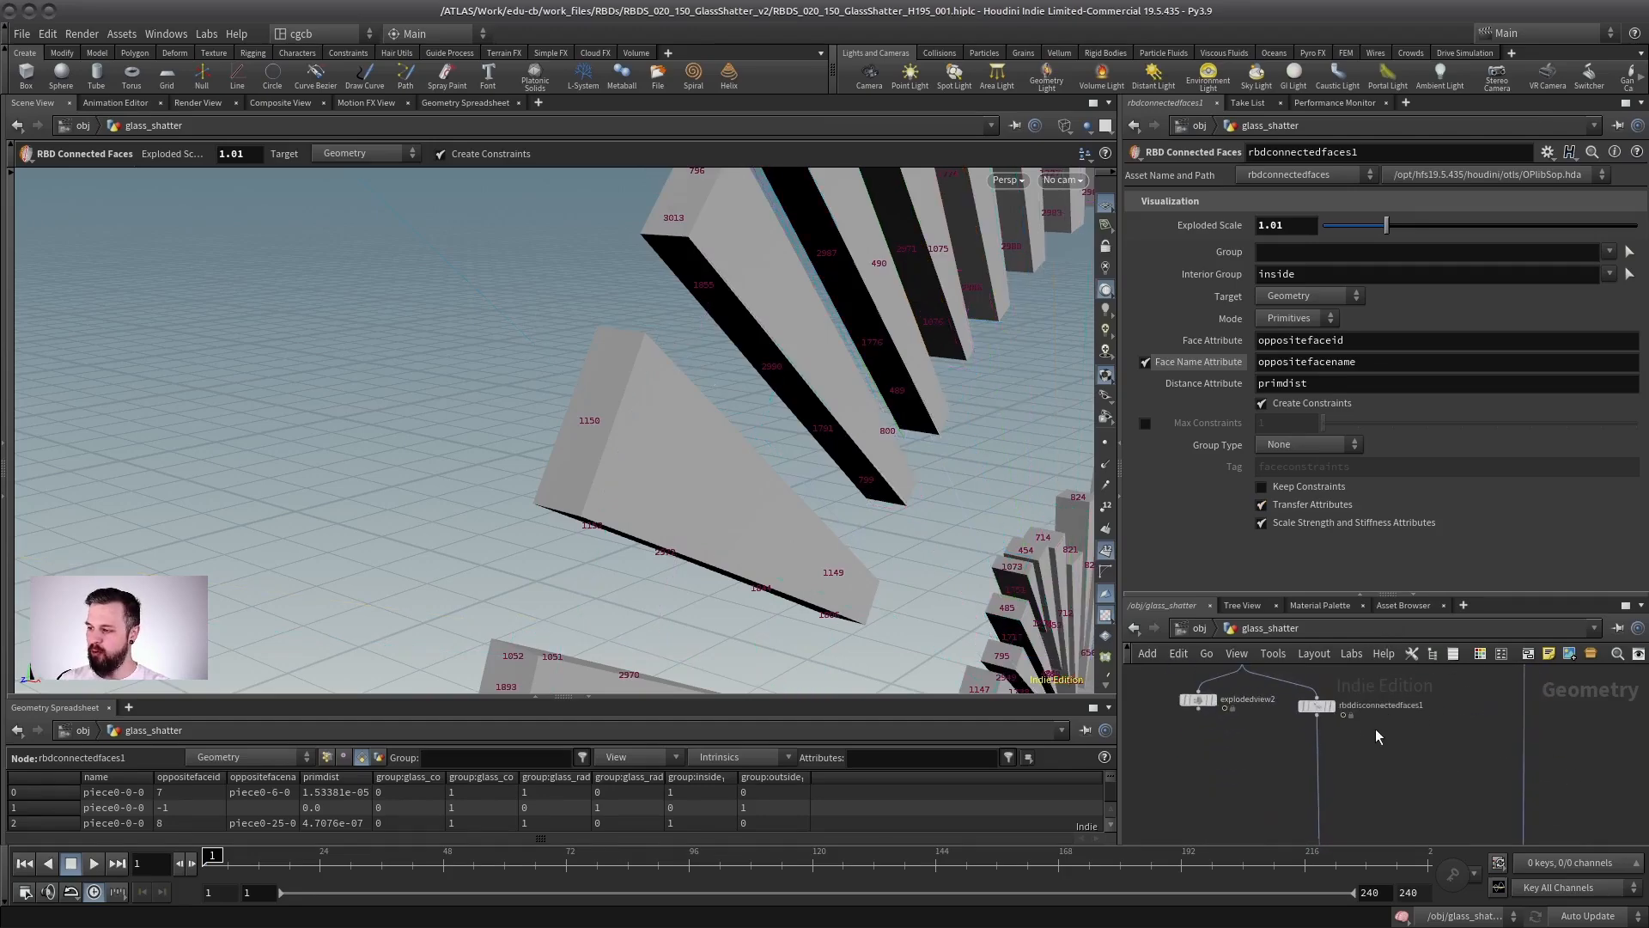
middle_click_drag(1371, 685, 1393, 770)
left_click(1355, 791)
middle_click_drag(1464, 652, 1444, 617)
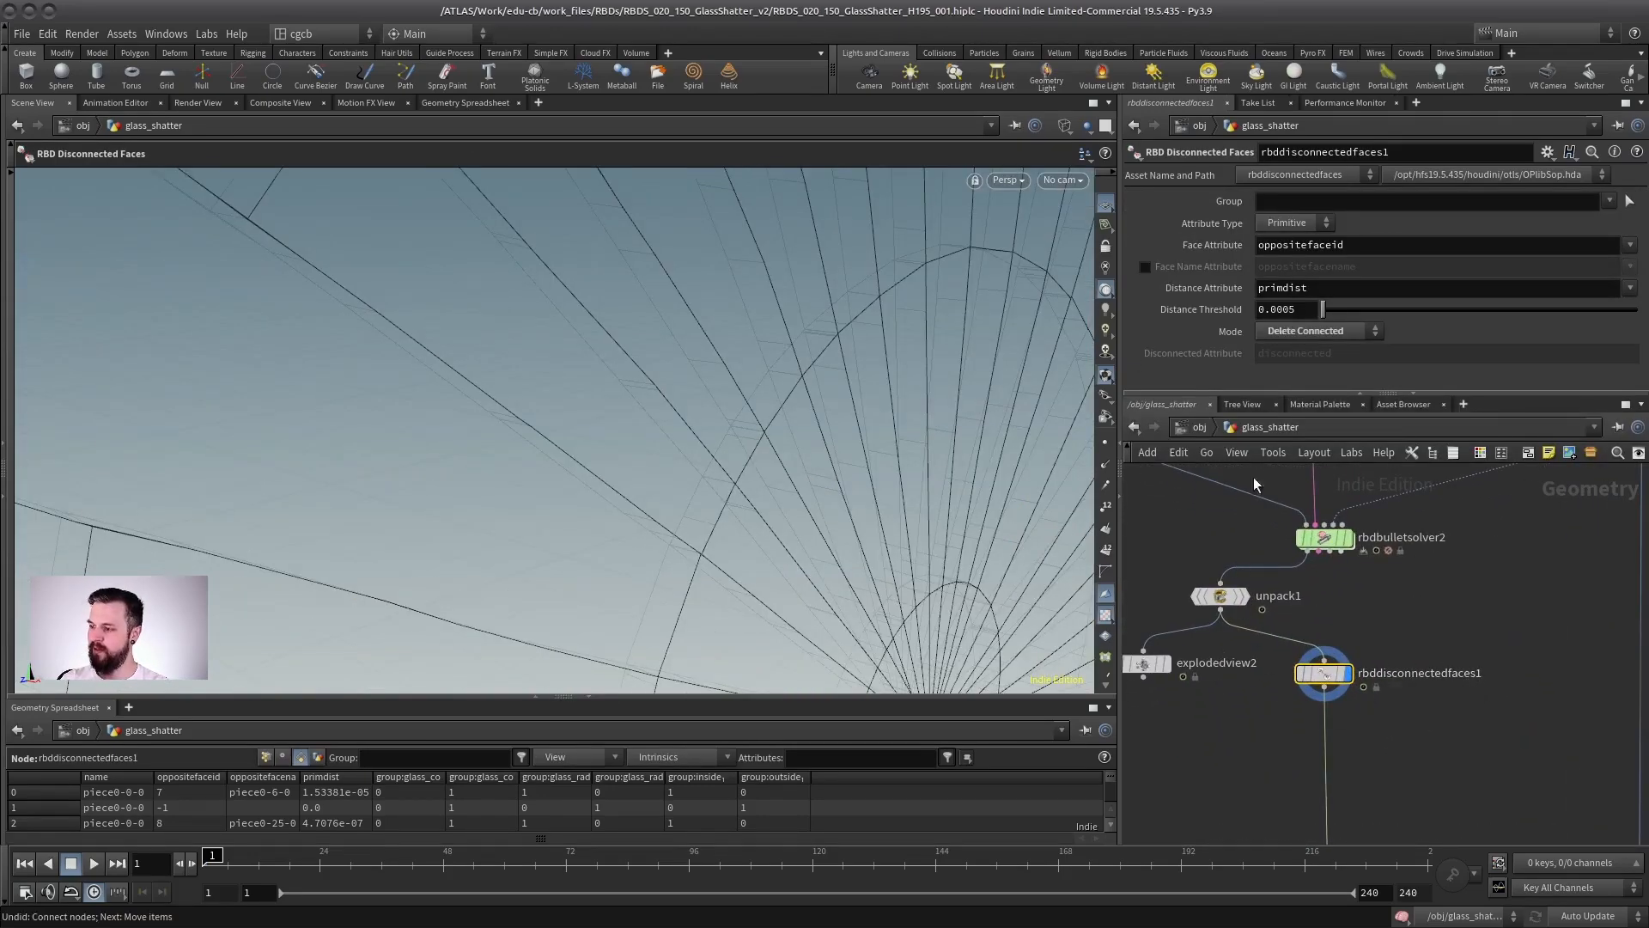
left_click(1146, 267)
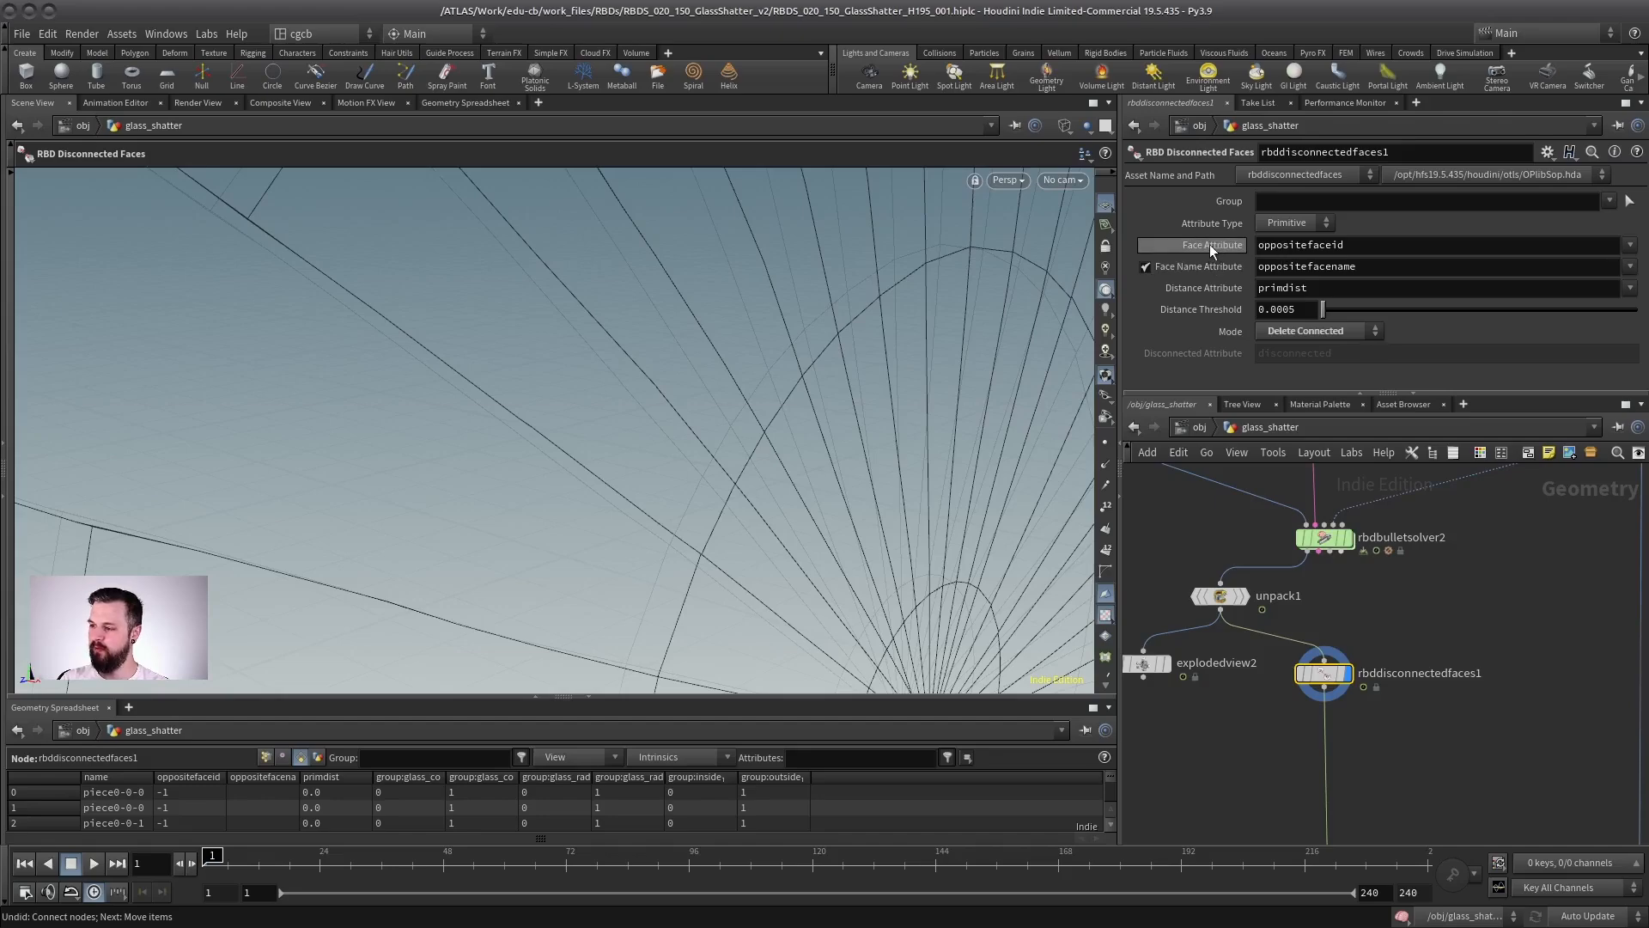
- Align unpack1 vertically between rbdbulletsolver2 and rbddisconnectedfaces1
scroll(1406, 660, "down", 5)
middle_click_drag(1362, 811, 1495, 695)
scroll(1406, 751, "up", 5)
left_click_drag(1223, 667, 1340, 679)
middle_click_drag(1256, 673, 1268, 643)
left_click_drag(1355, 650, 1363, 649)
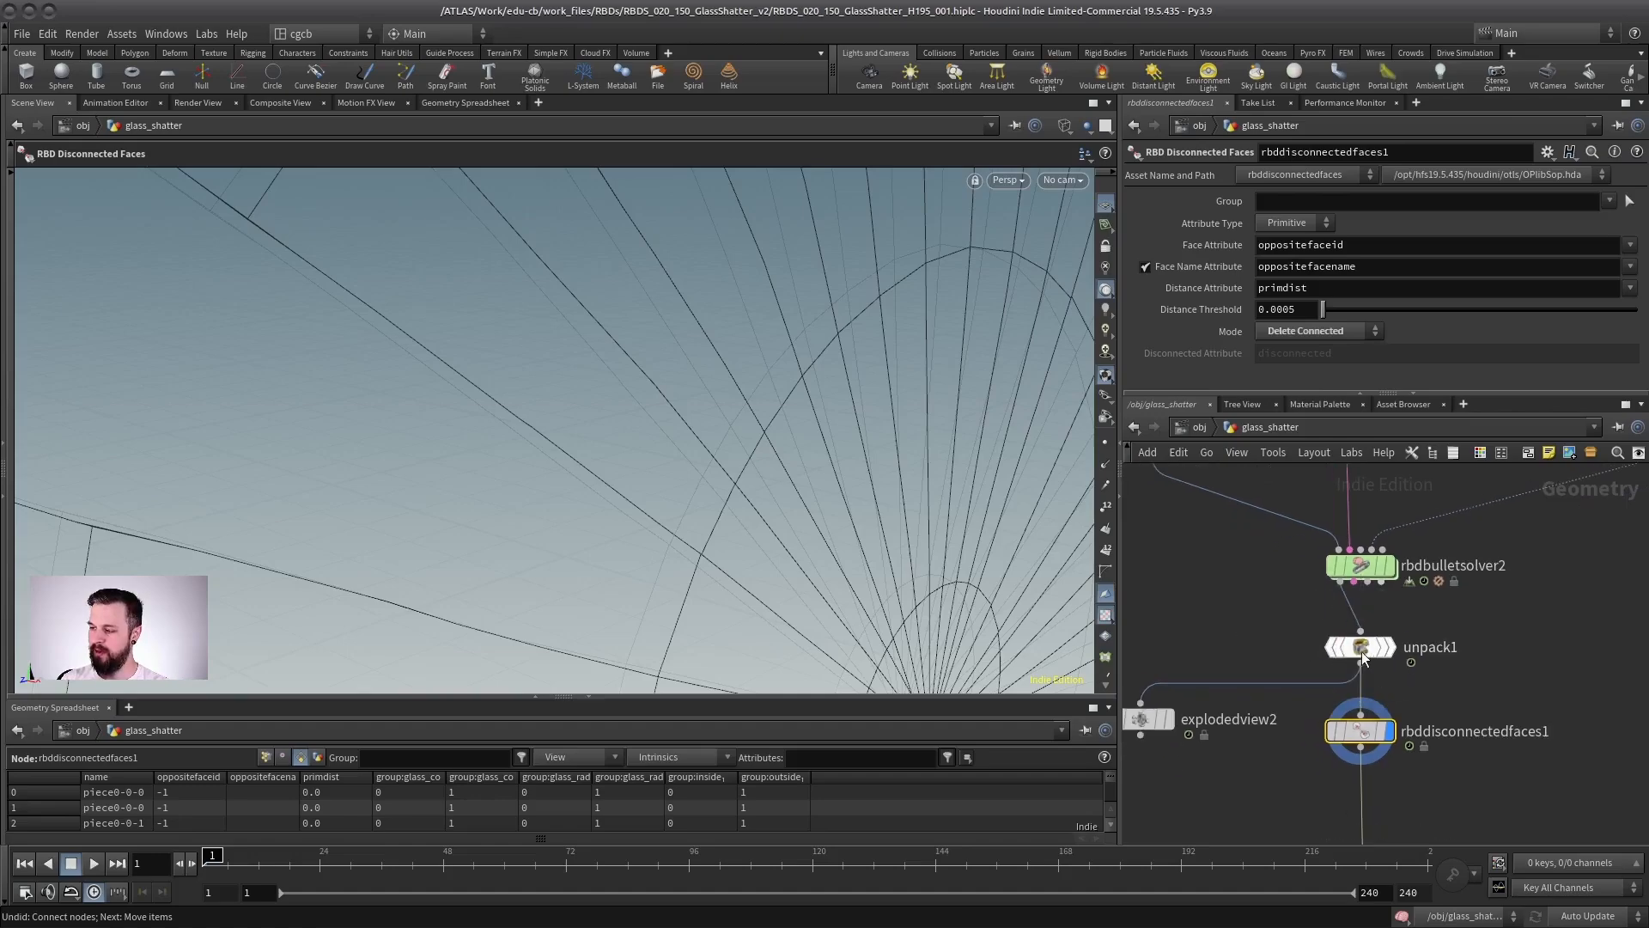
- Check the cleaned glass wireframe around the impact point and move explodedview3 farther away from pack2
scroll(1293, 610, "down", 4)
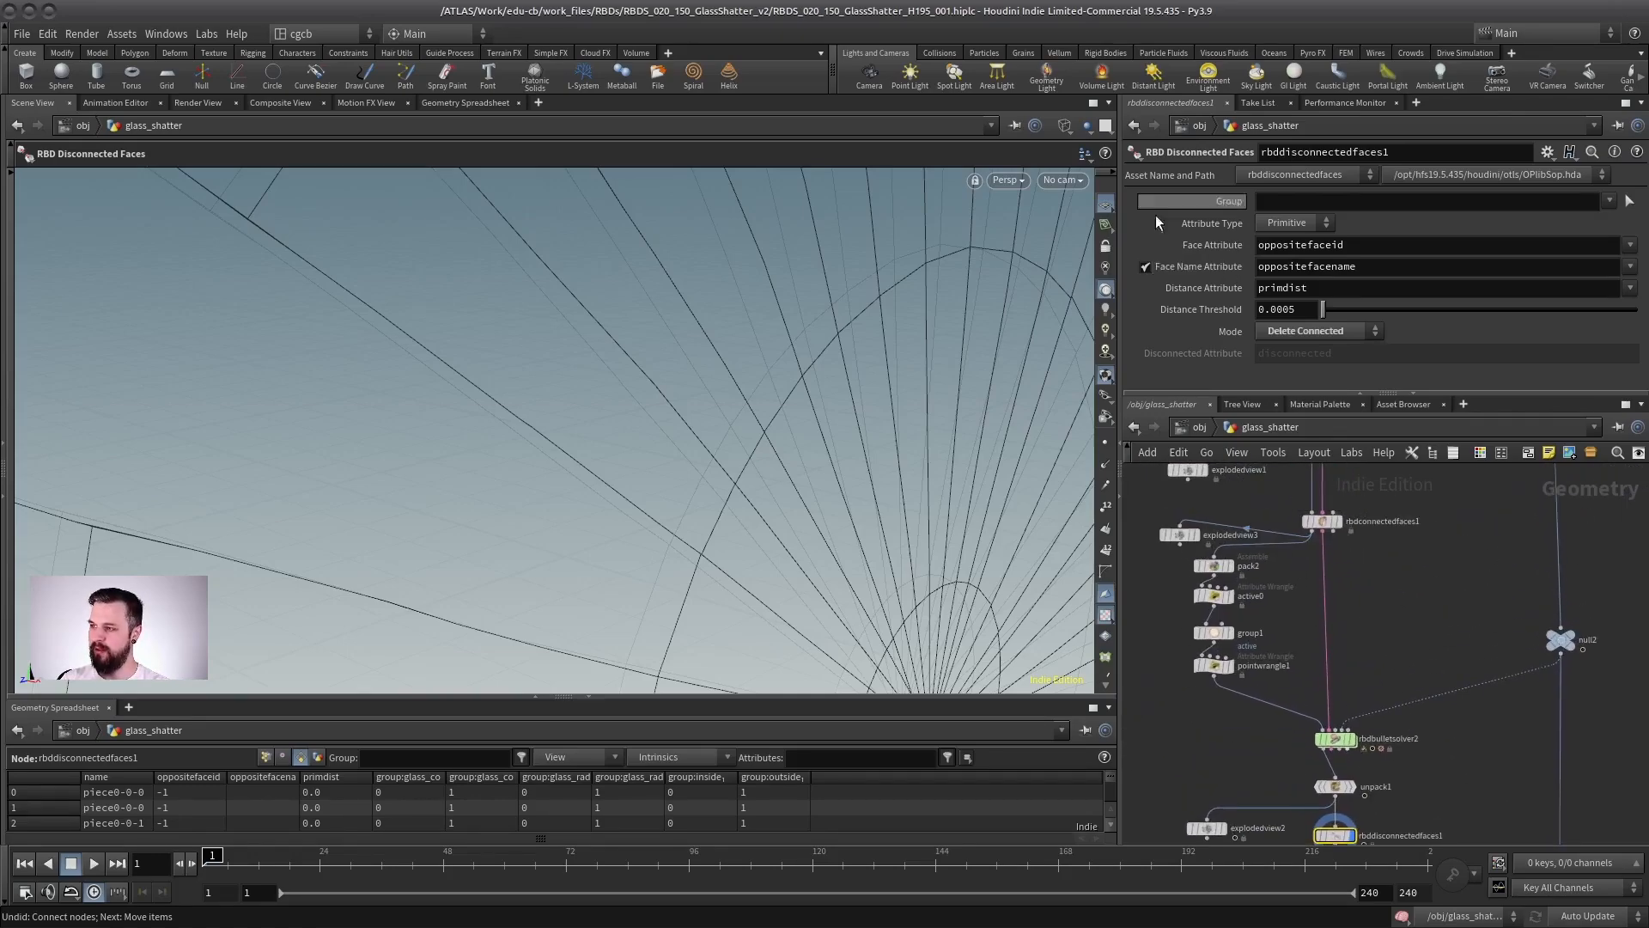
middle_click_drag(1430, 804, 1458, 696)
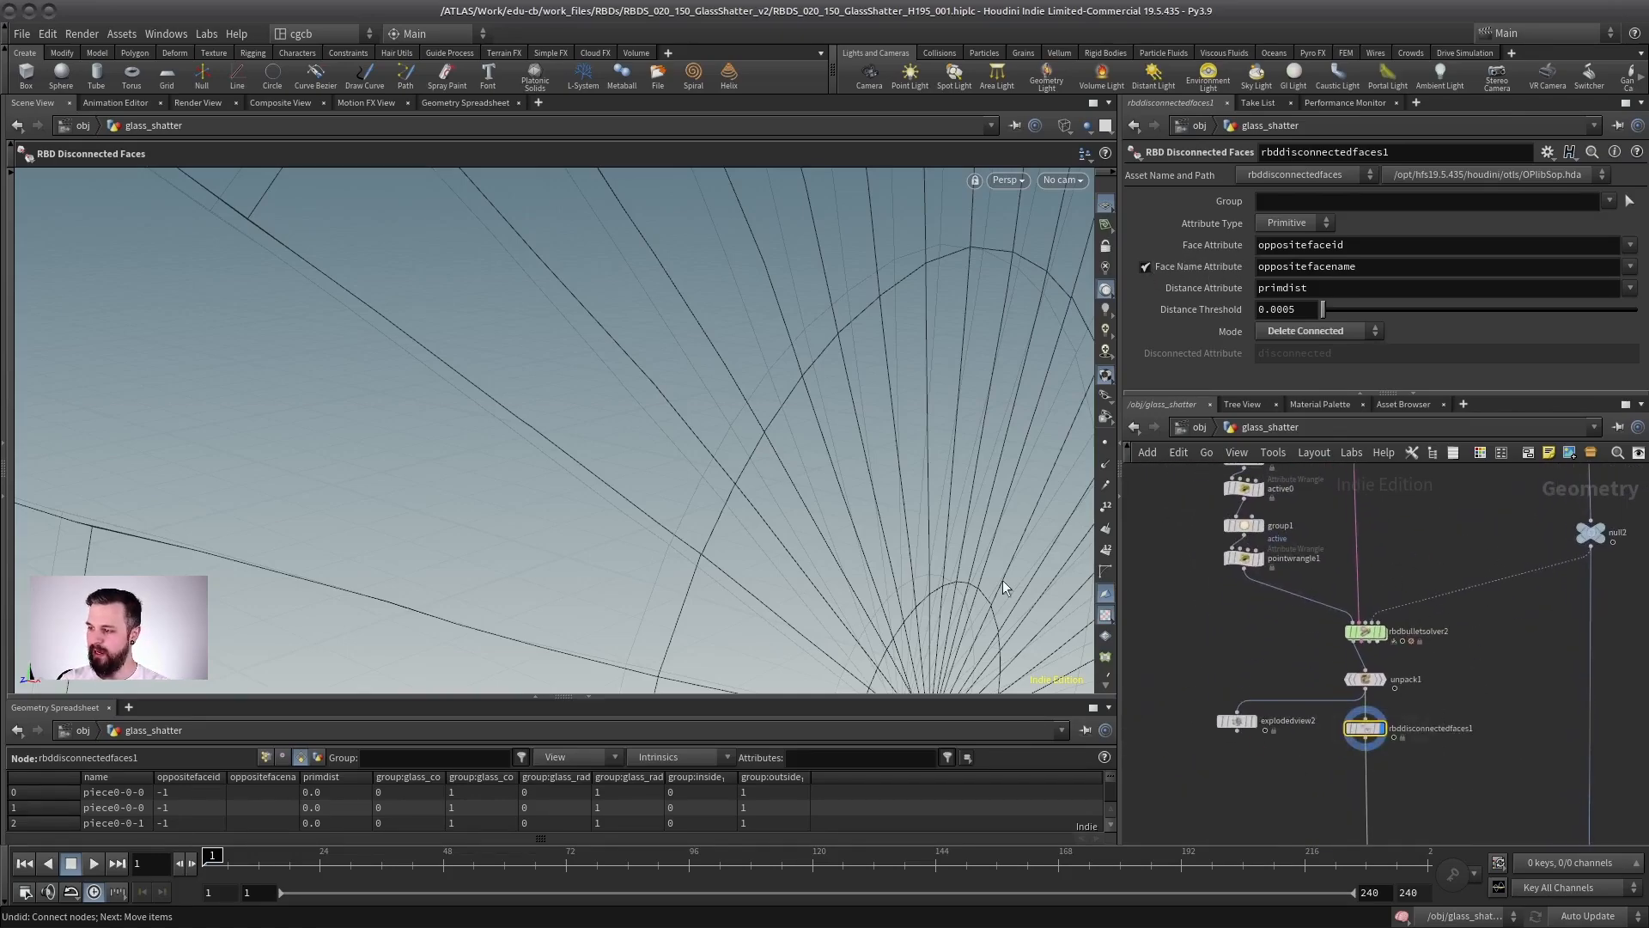
right_click_drag(702, 411, 754, 438, "alt")
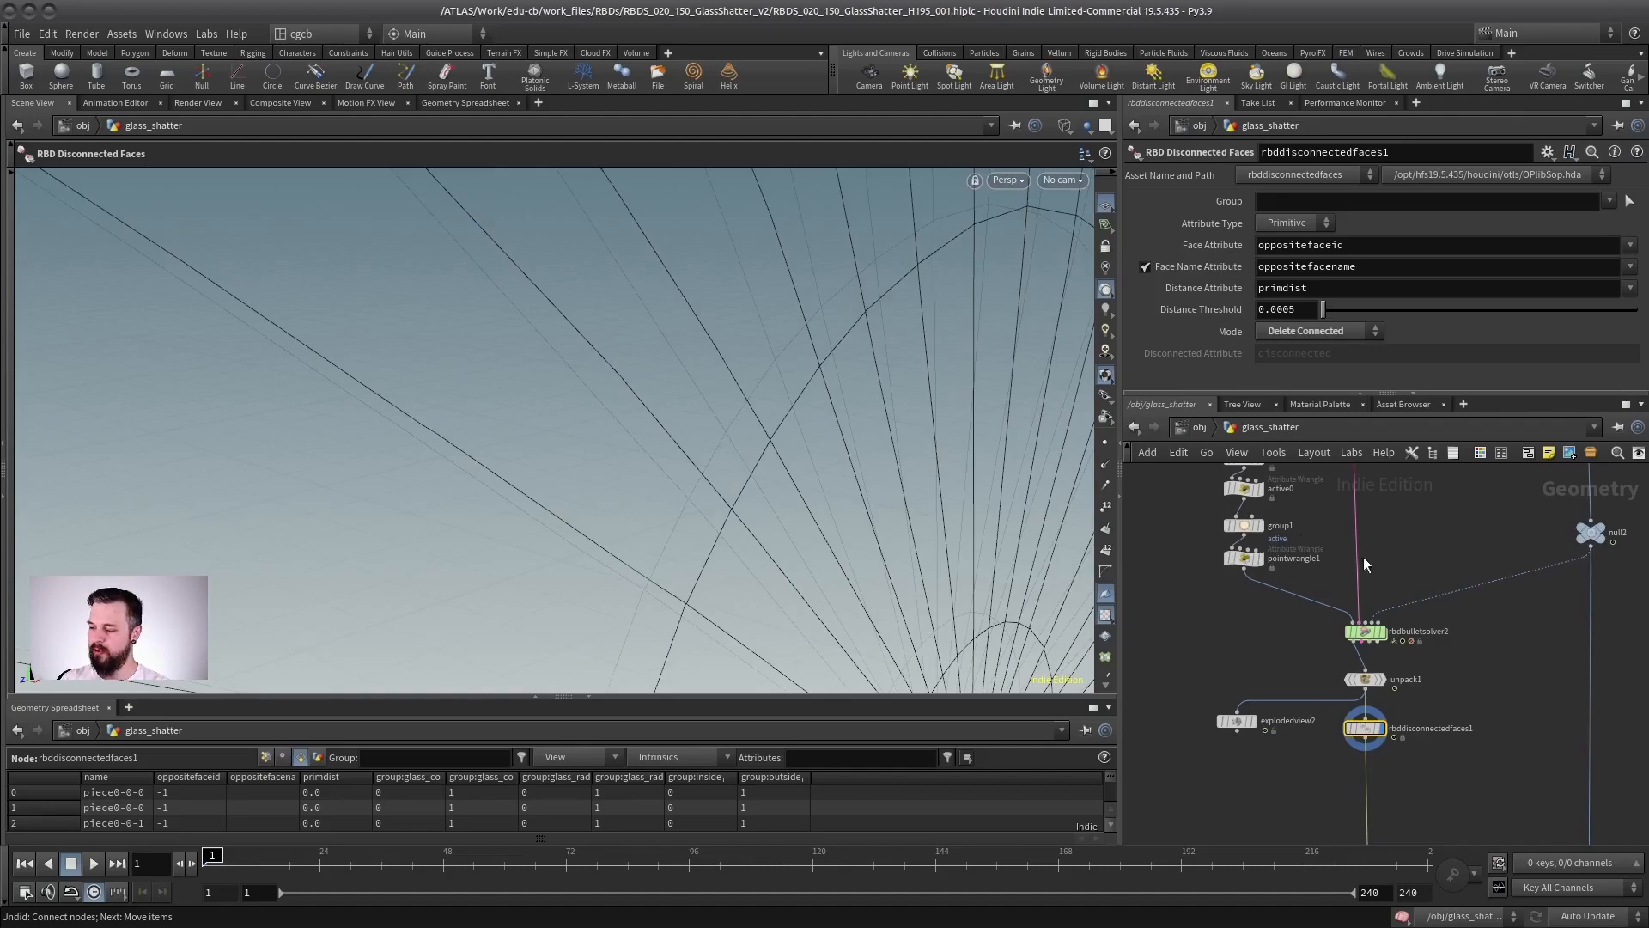
scroll(1298, 563, "up", 3)
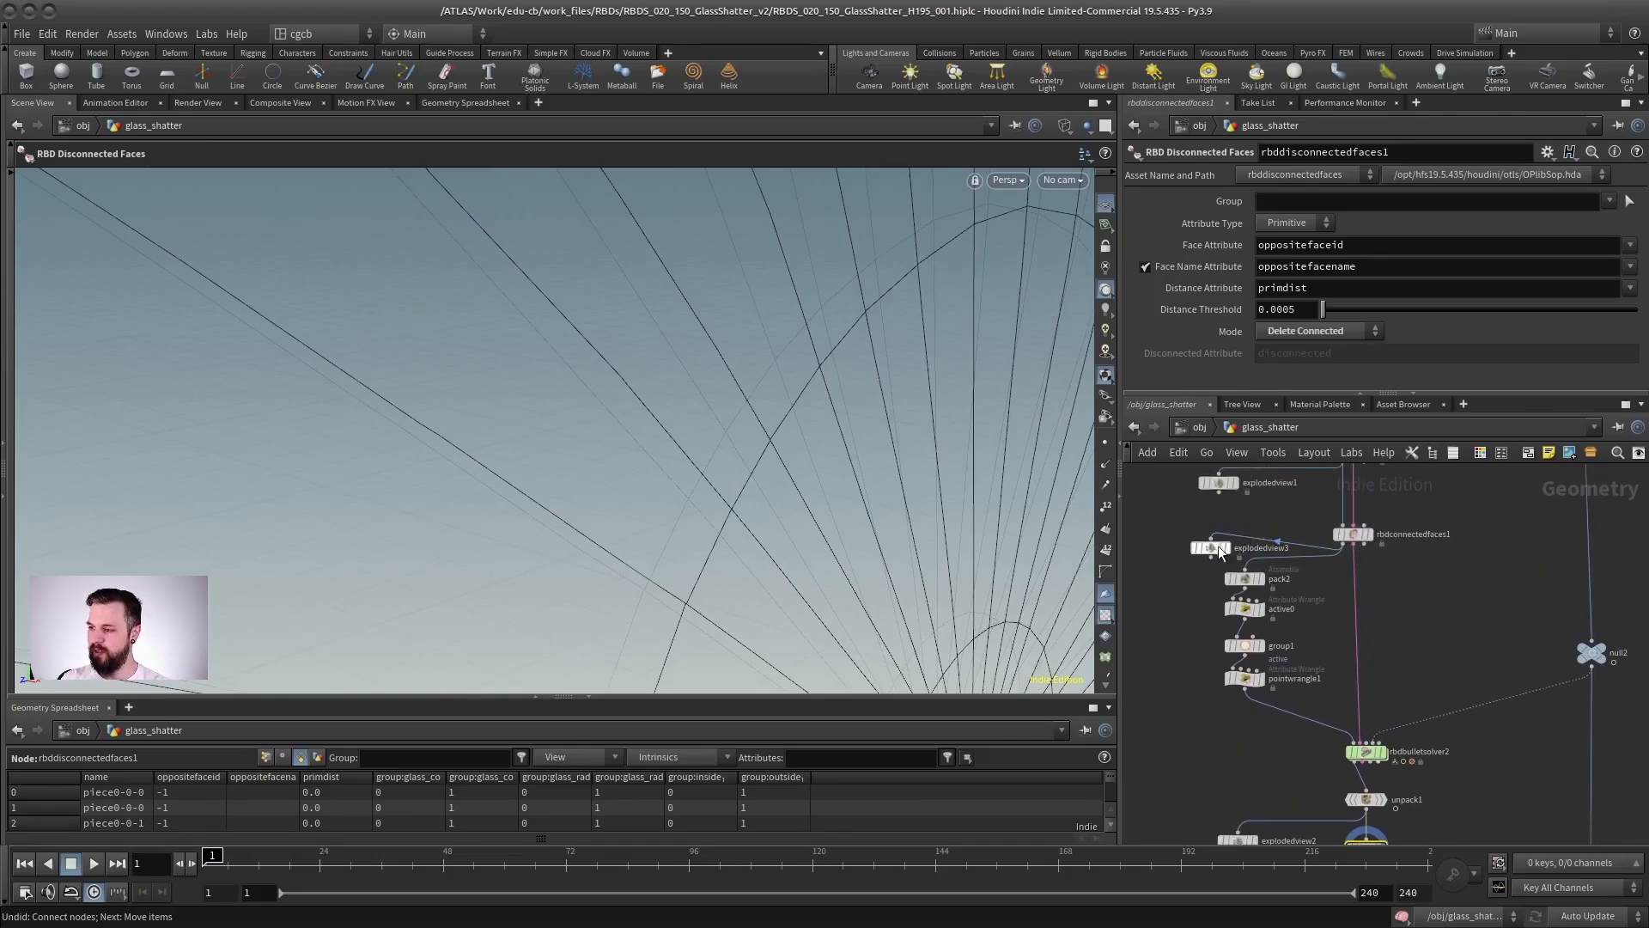
left_click_drag(1211, 548, 1143, 555)
scroll(1255, 544, "down", 3)
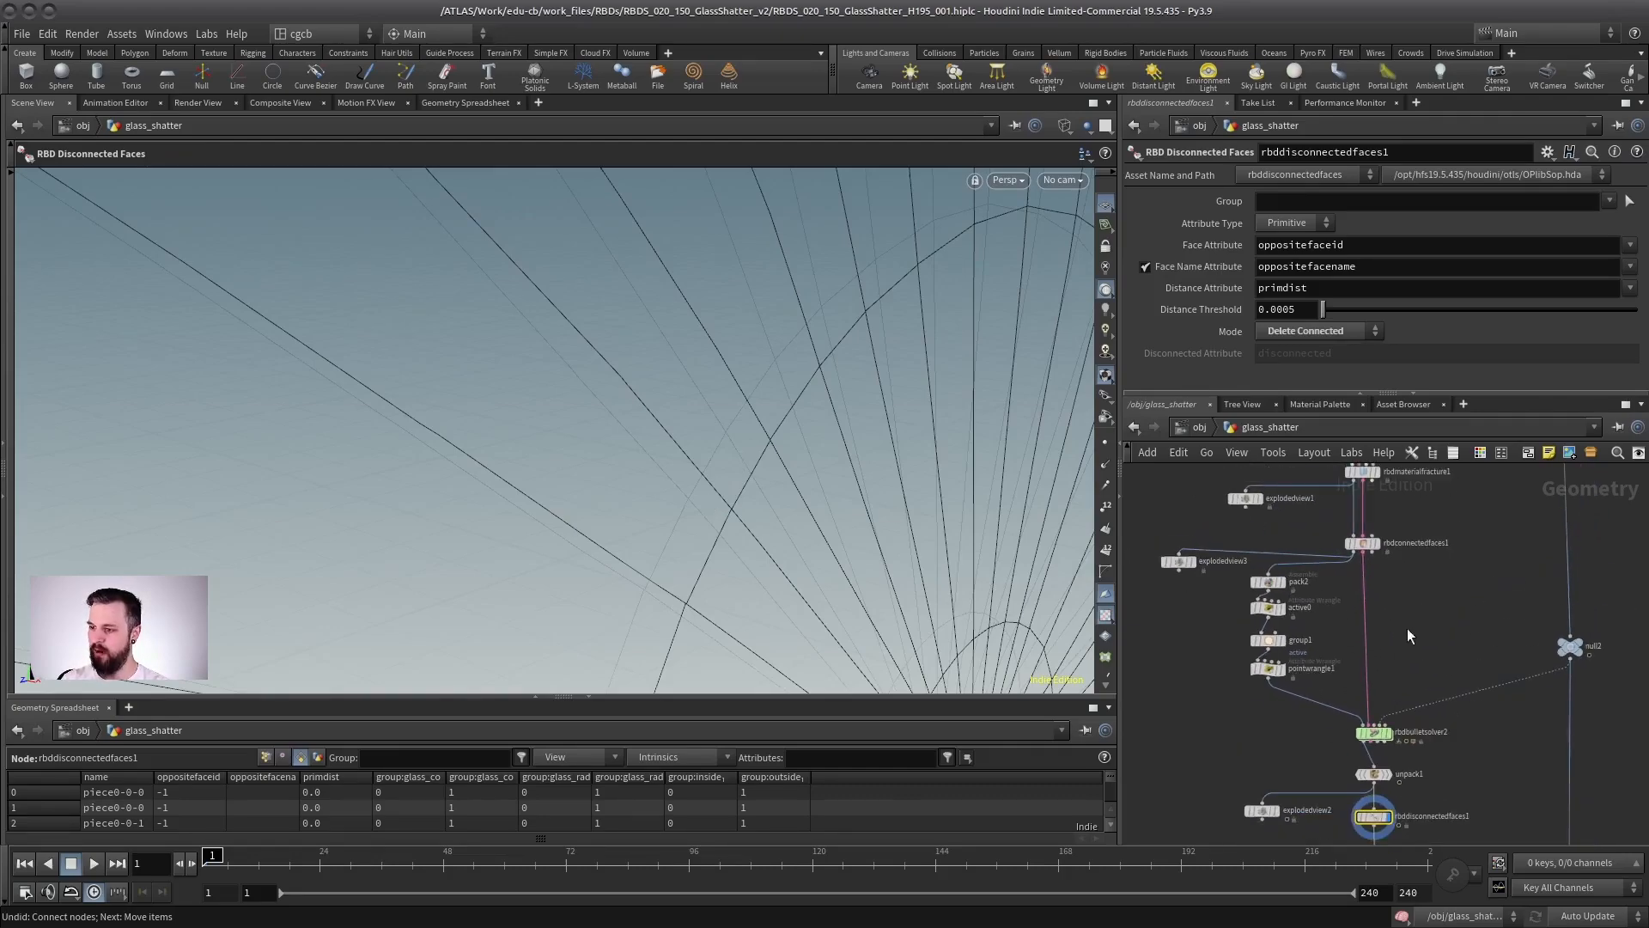
- Frame the whole window, play the simulation, and inspect the shaded flying shards at frame 12
key("h")
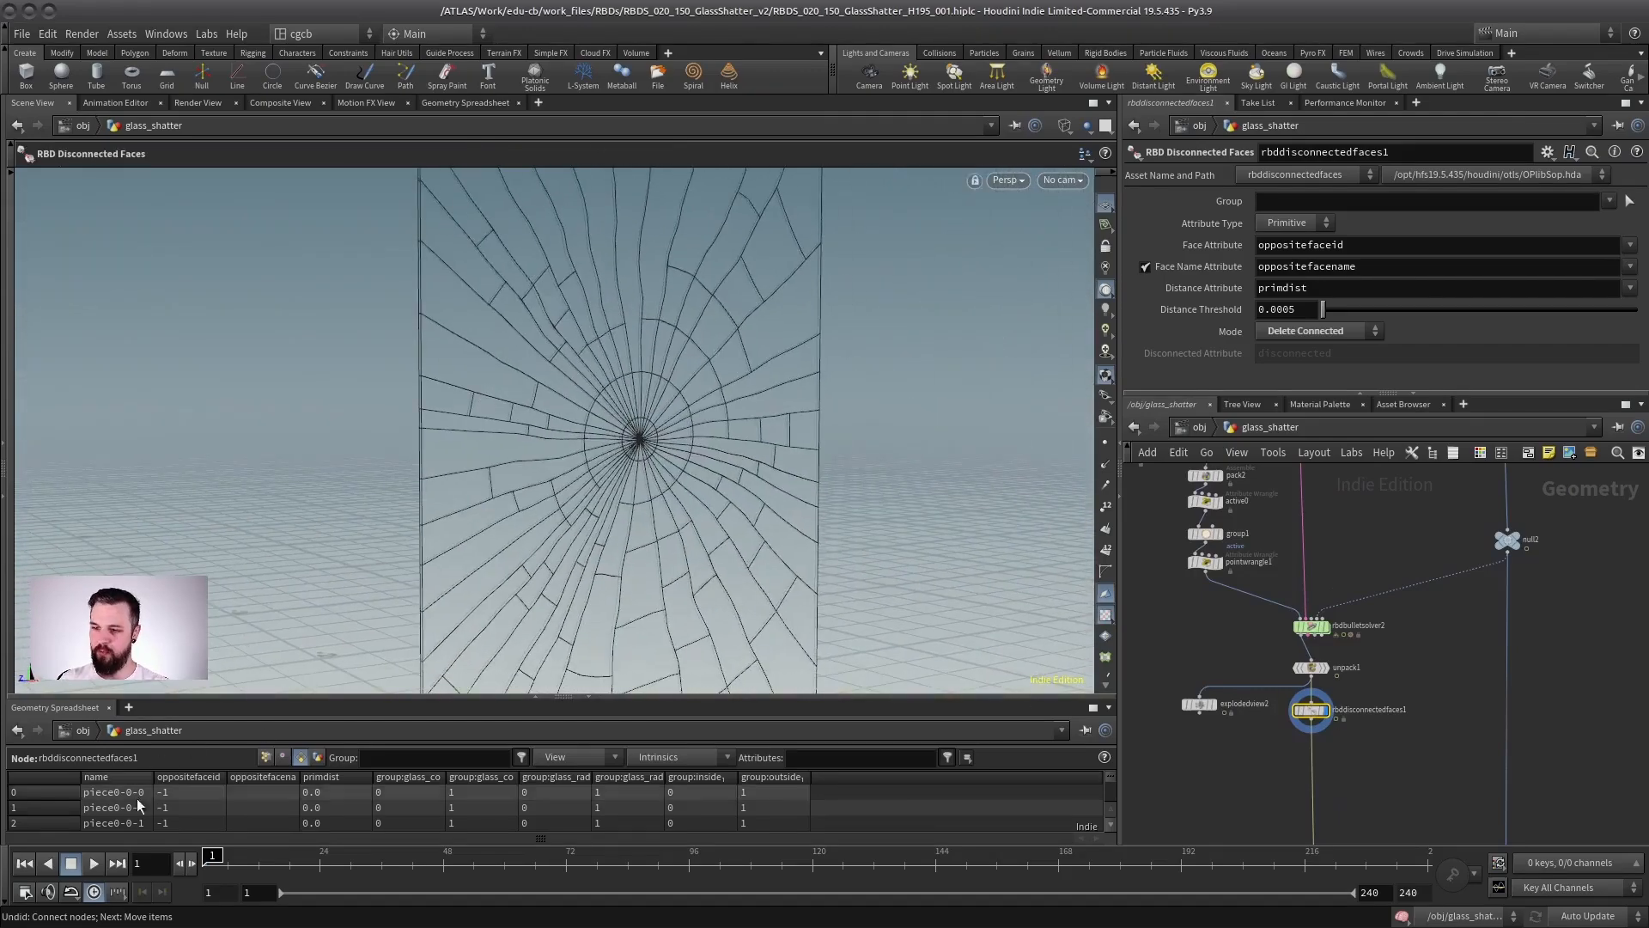
left_click(94, 863)
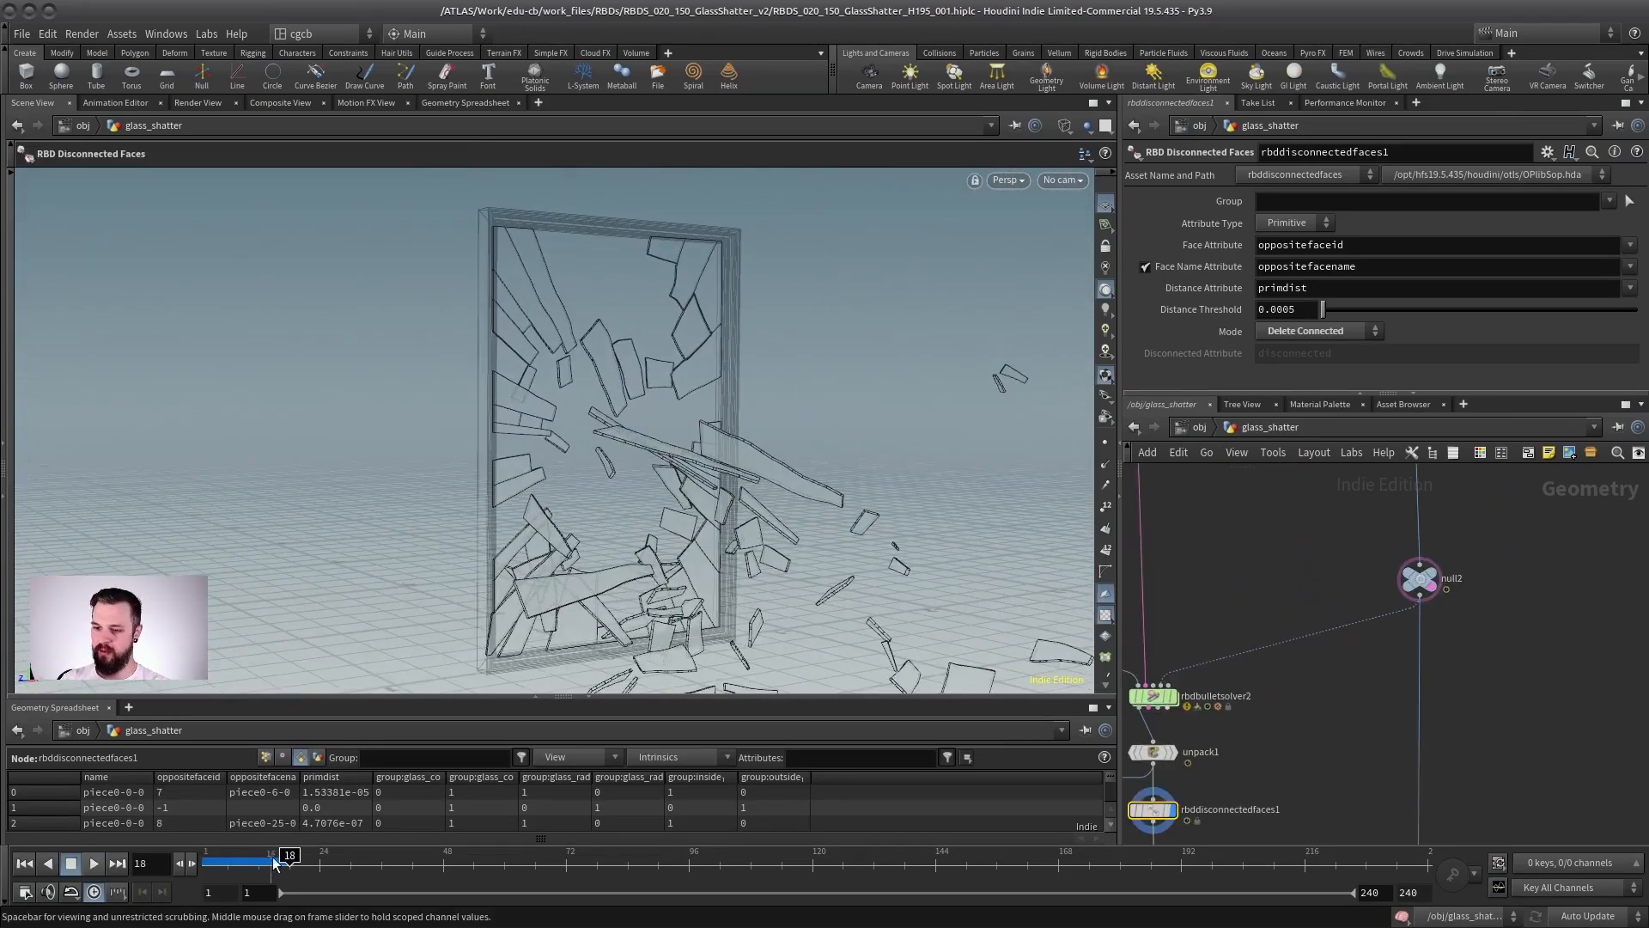
mouse_move(273, 864)
left_mouse_down()
mouse_move(244, 864)
mouse_move(259, 863)
left_mouse_up()
mouse_move(756, 412)
right_mouse_down("alt")
mouse_move(777, 435)
mouse_move(687, 490)
right_mouse_up("alt")
key("w")
mouse_move(687, 489)
left_mouse_down("alt")
mouse_move(655, 497)
mouse_move(783, 465)
mouse_move(667, 489)
mouse_move(760, 474)
left_mouse_up("alt")
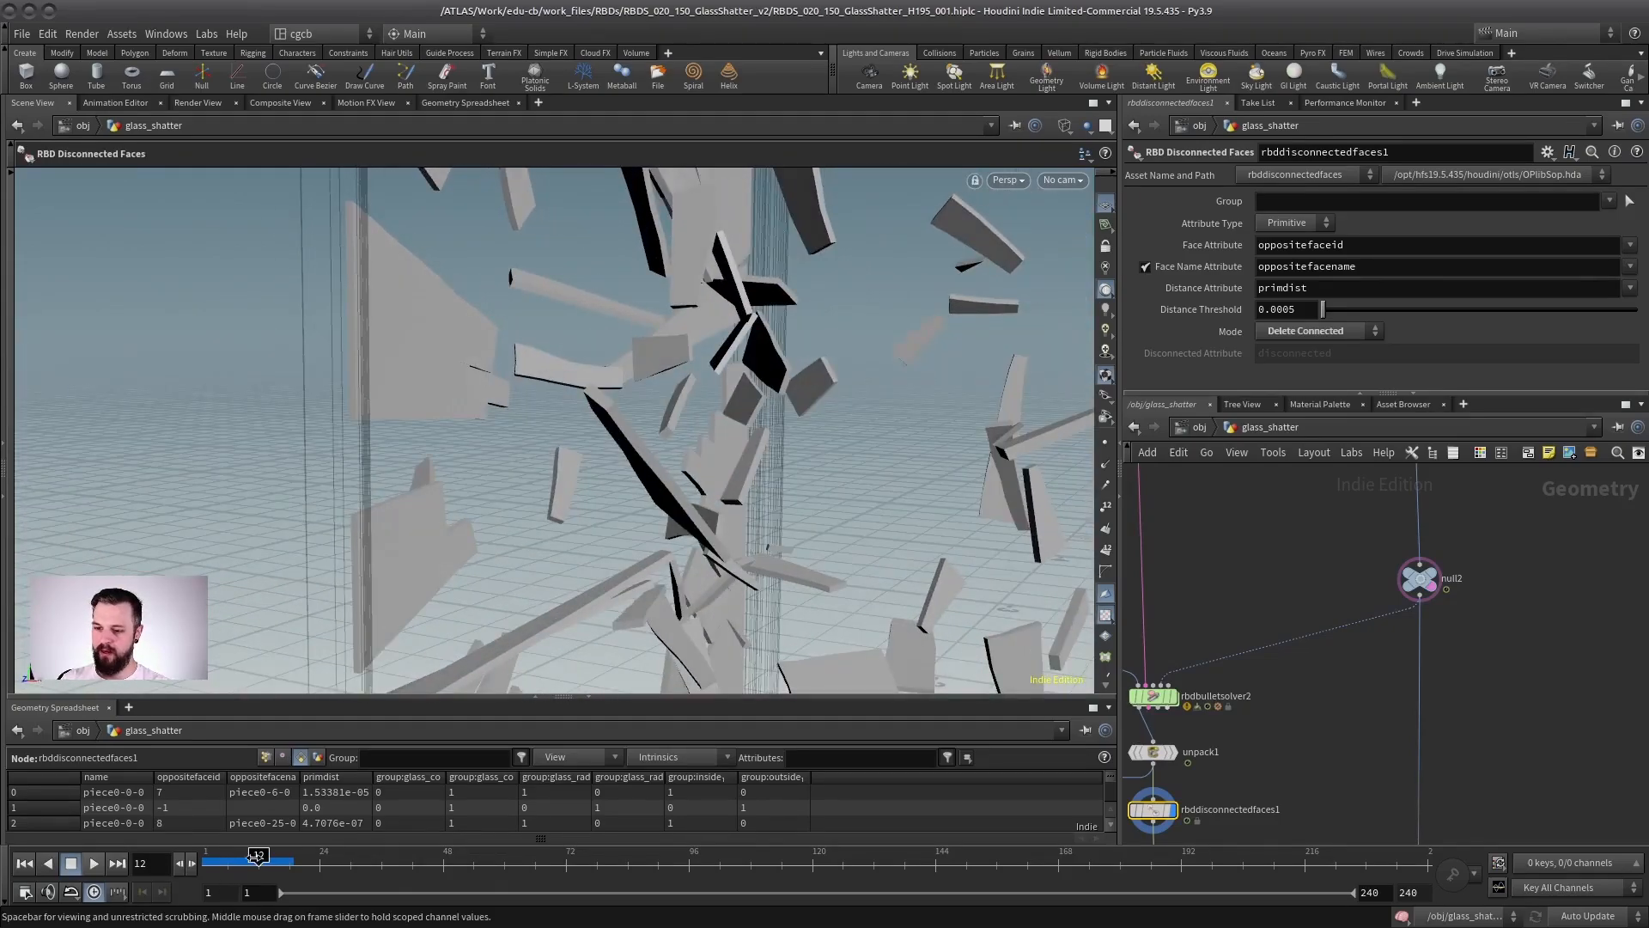
- Return to frame 1 in wireframe display and review the intact window and the network down to rbddisconnectedfaces1
left_click_drag(256, 860, 208, 862)
key("w")
left_click_drag(512, 431, 756, 425, "alt")
right_click_drag(756, 426, 791, 413, "alt")
left_click_drag(792, 412, 678, 453, "alt")
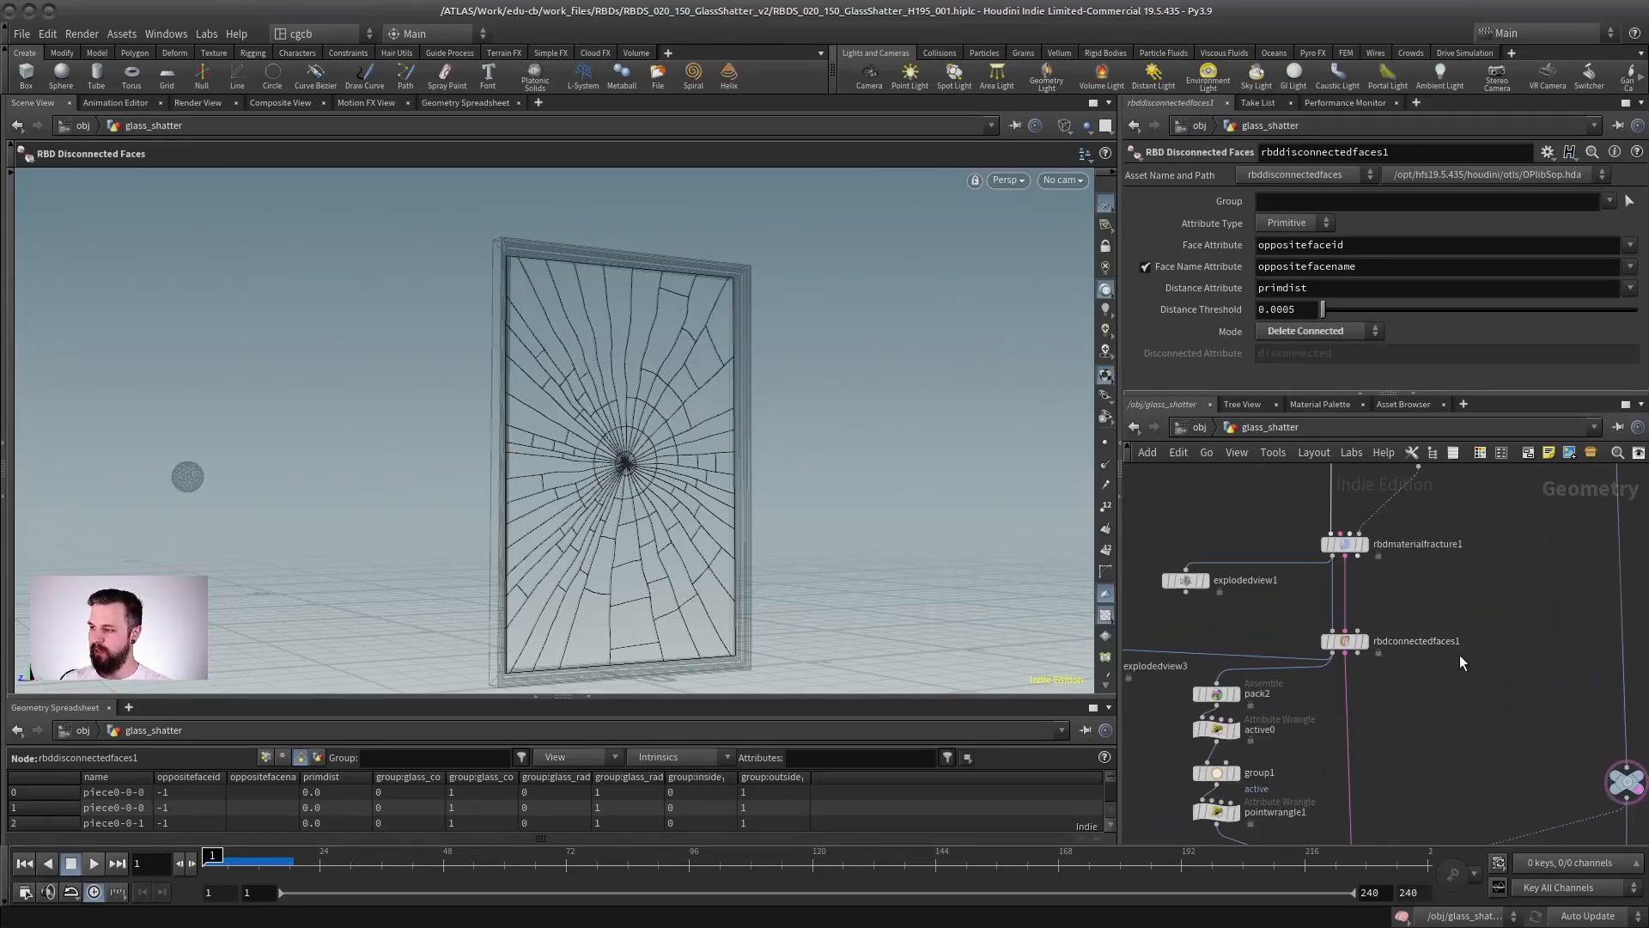
middle_click_drag(1404, 682, 1411, 618)
middle_click_drag(1419, 833, 1378, 585)
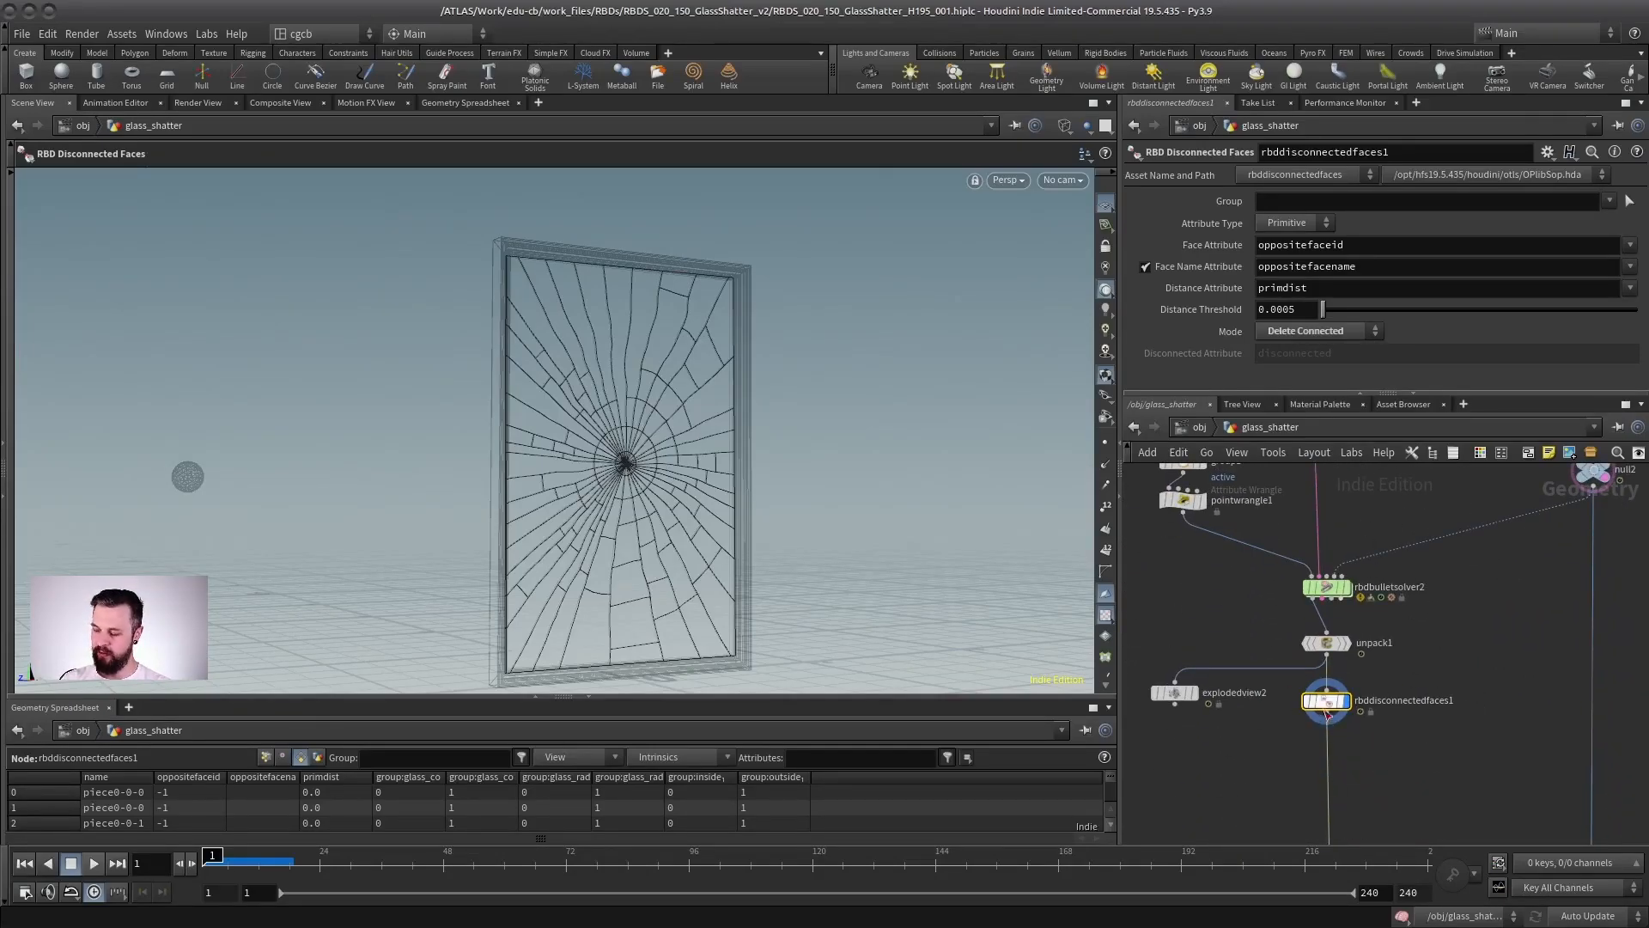
- Review the settings of unpack1 and rbdconnectedfaces1, and trace the network from there down to rbddisconnectedfaces1
scroll(1358, 681, "up", 2)
middle_click_drag(1358, 681, 1455, 698)
left_click(1417, 651)
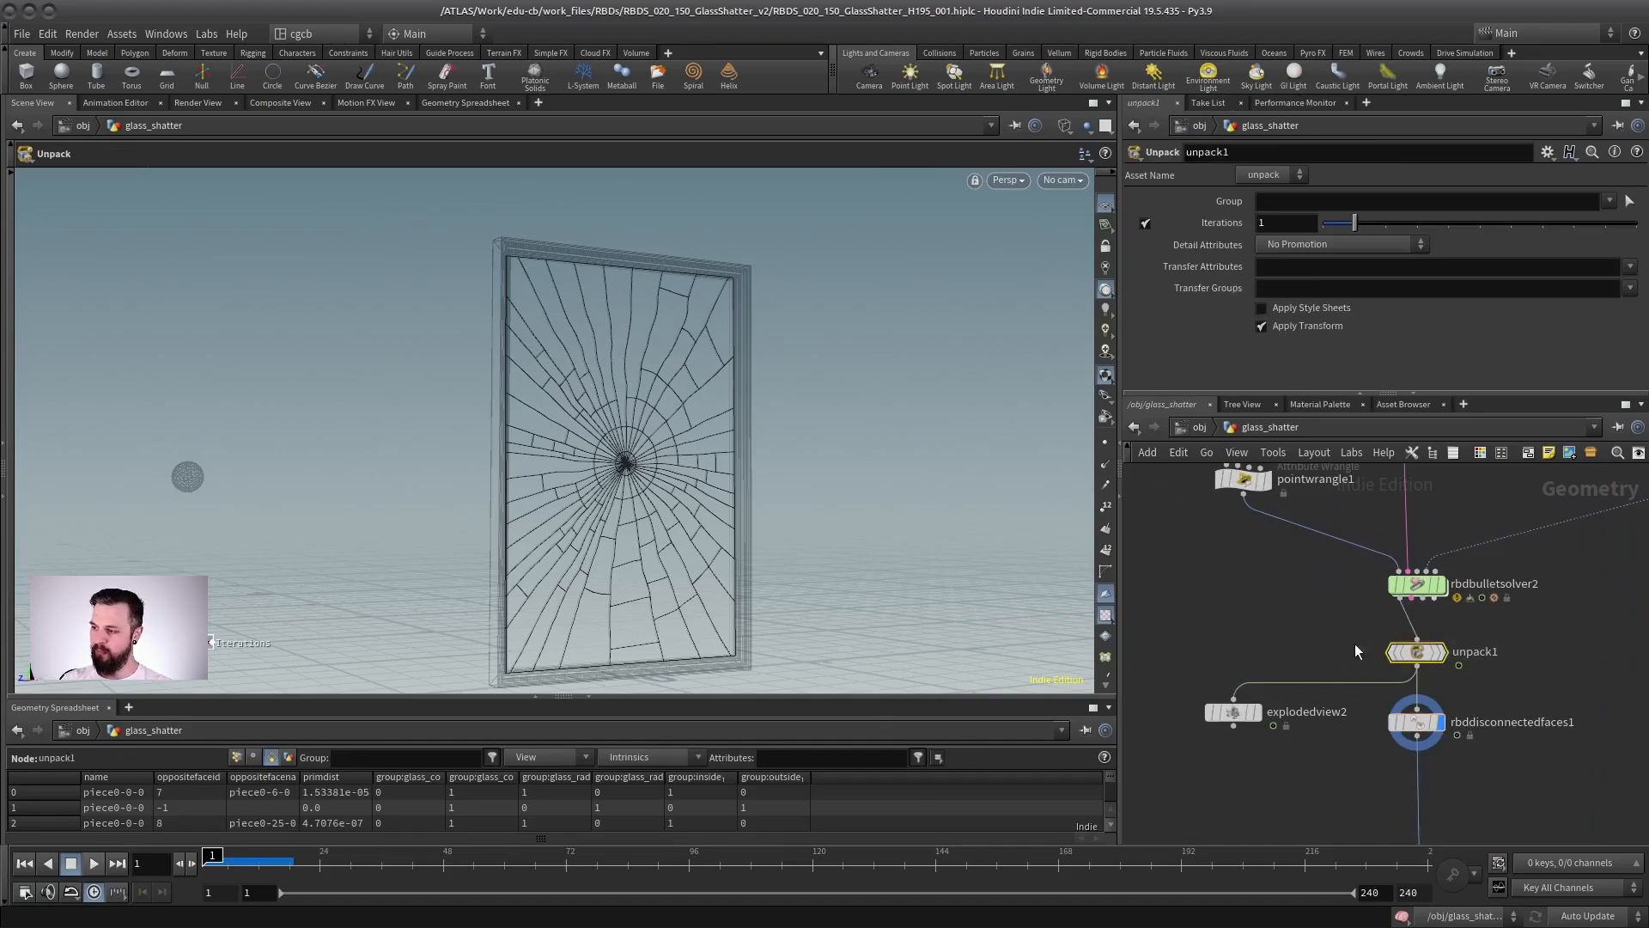
scroll(1320, 716, "down", 3)
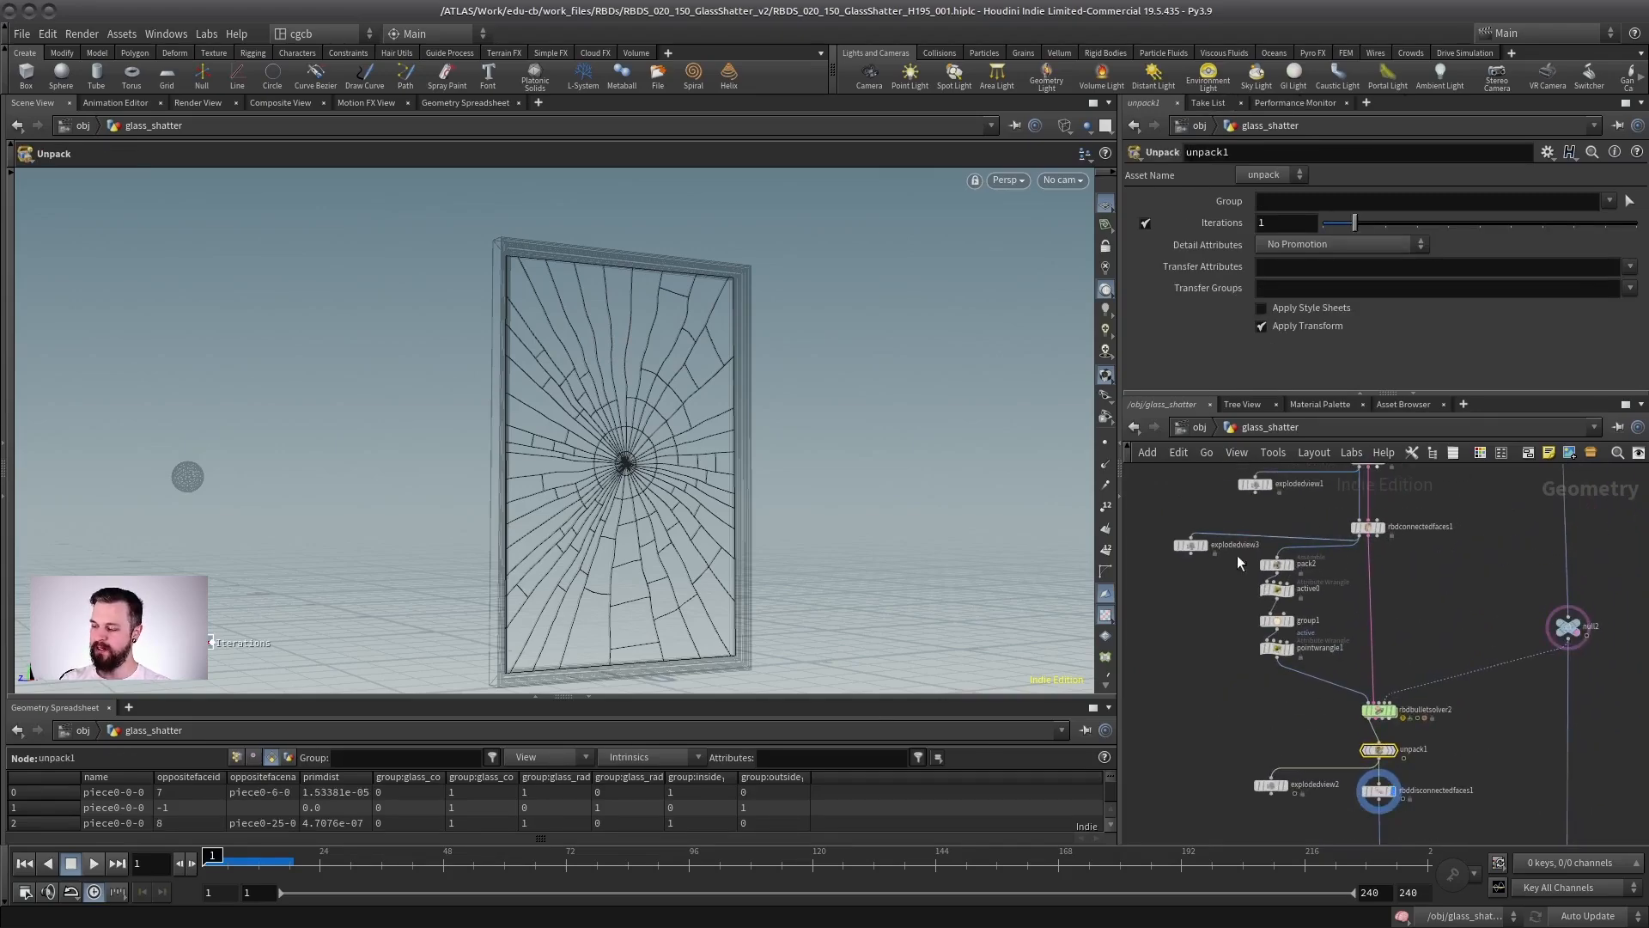
scroll(1400, 575, "up", 2)
left_click(1353, 505)
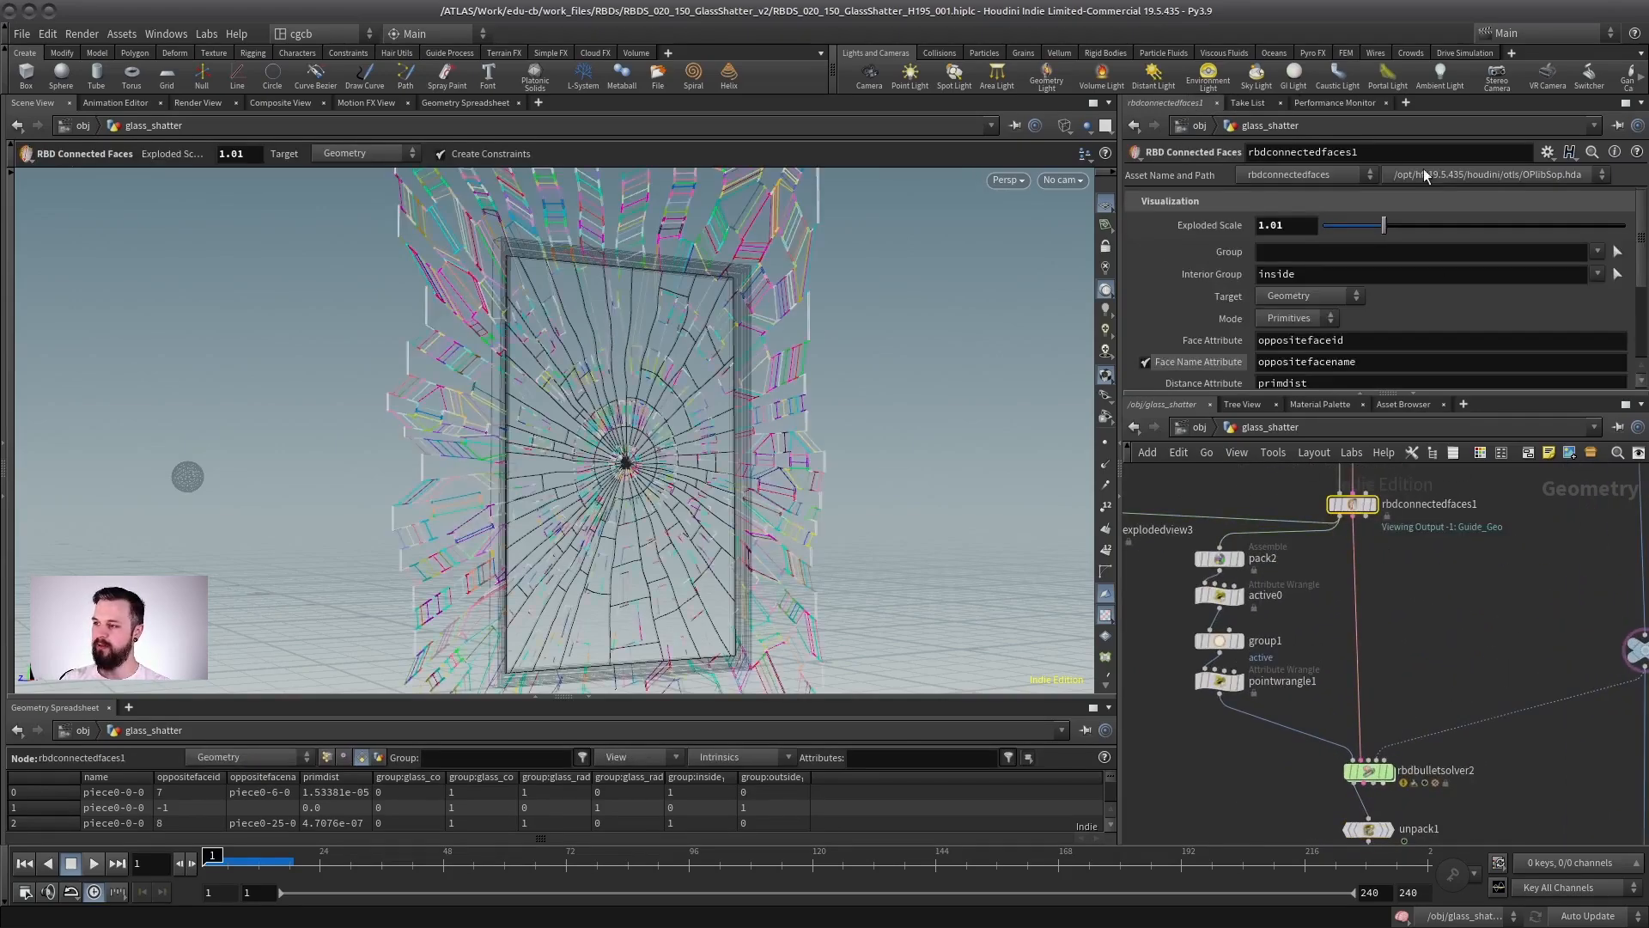
middle_click_drag(1414, 553, 1378, 502)
scroll(1433, 528, "down", 2)
middle_click_drag(1375, 605, 1395, 478)
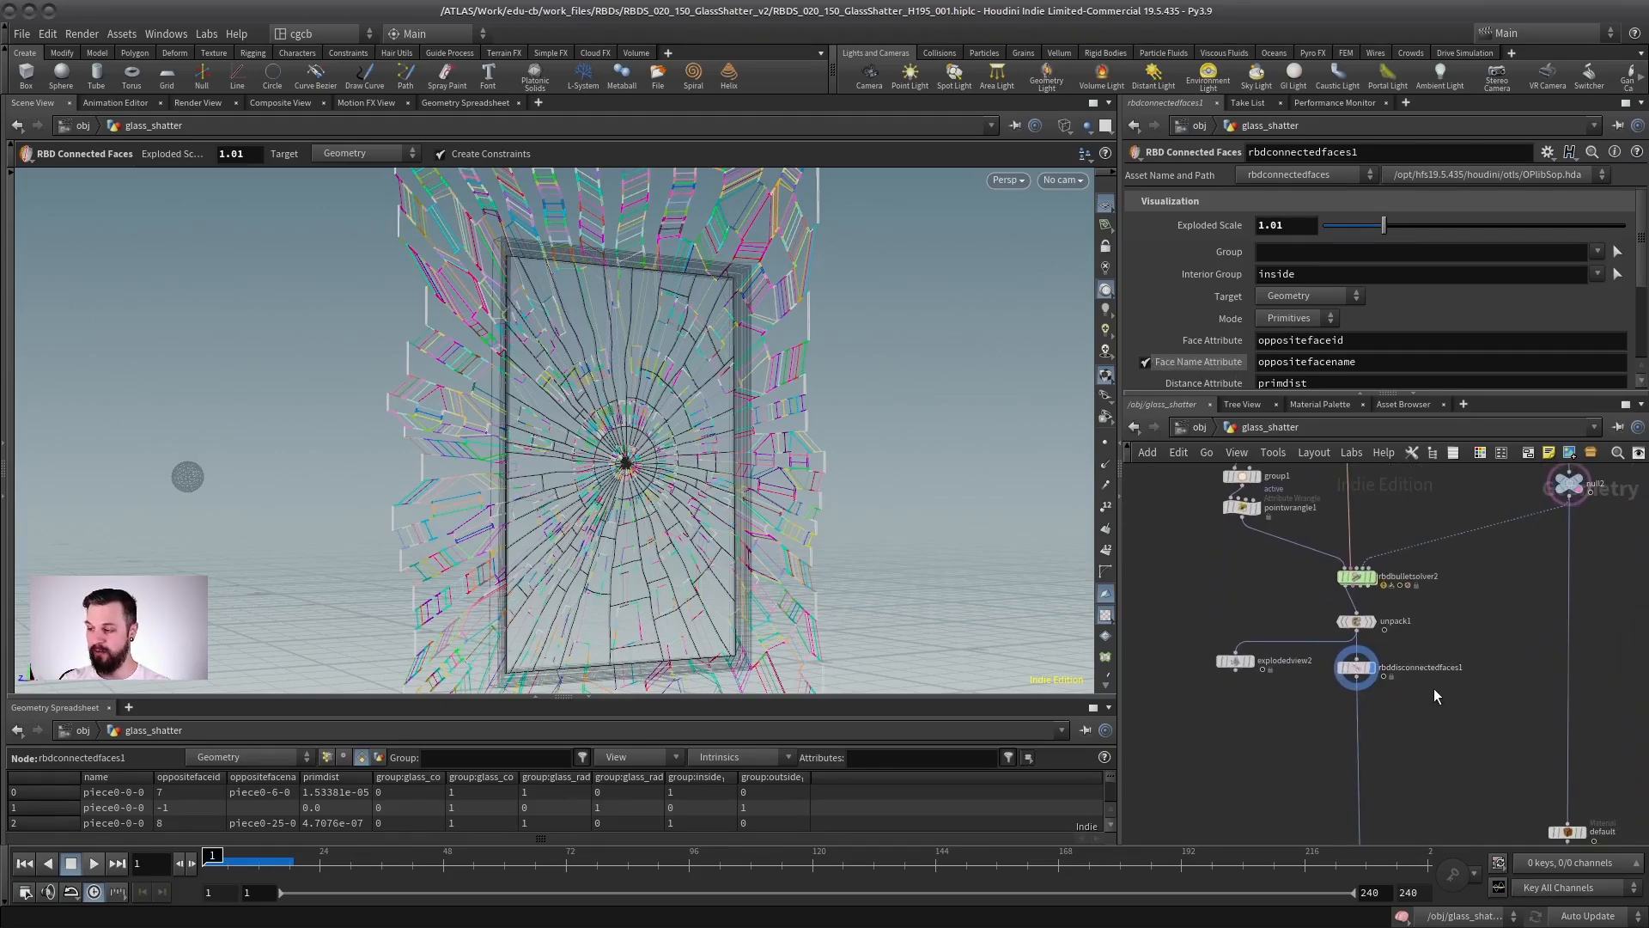
middle_click_drag(1447, 621, 1442, 648)
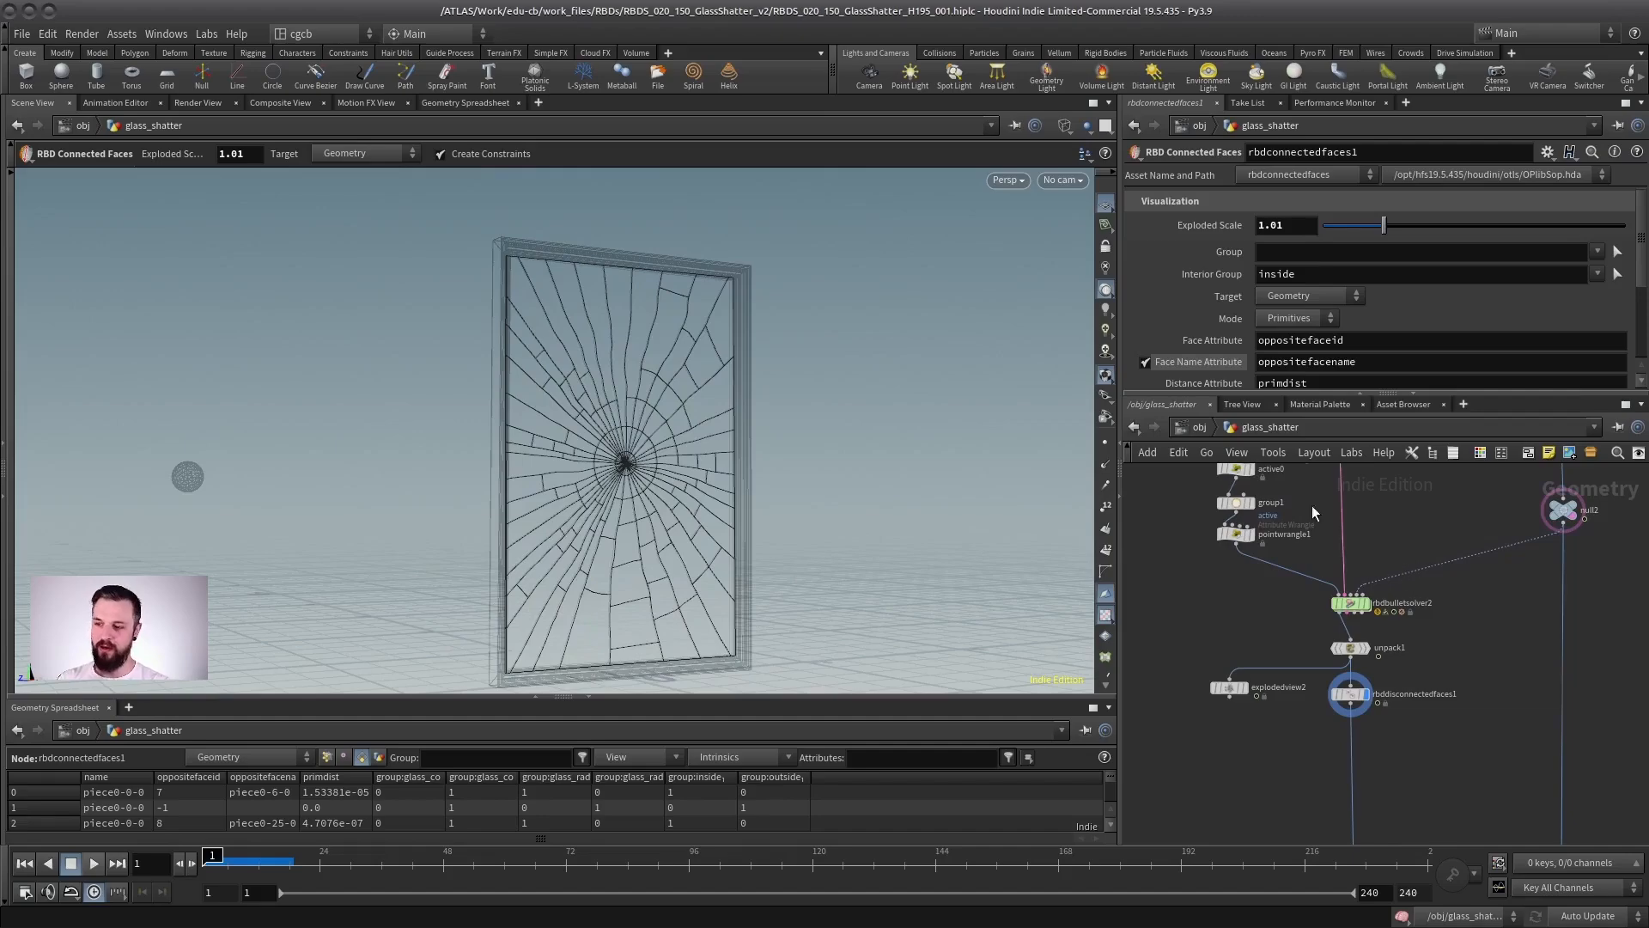
- Show the rendered snapshot of the window and examine the cracks in the glass around the impact point
left_click(198, 103)
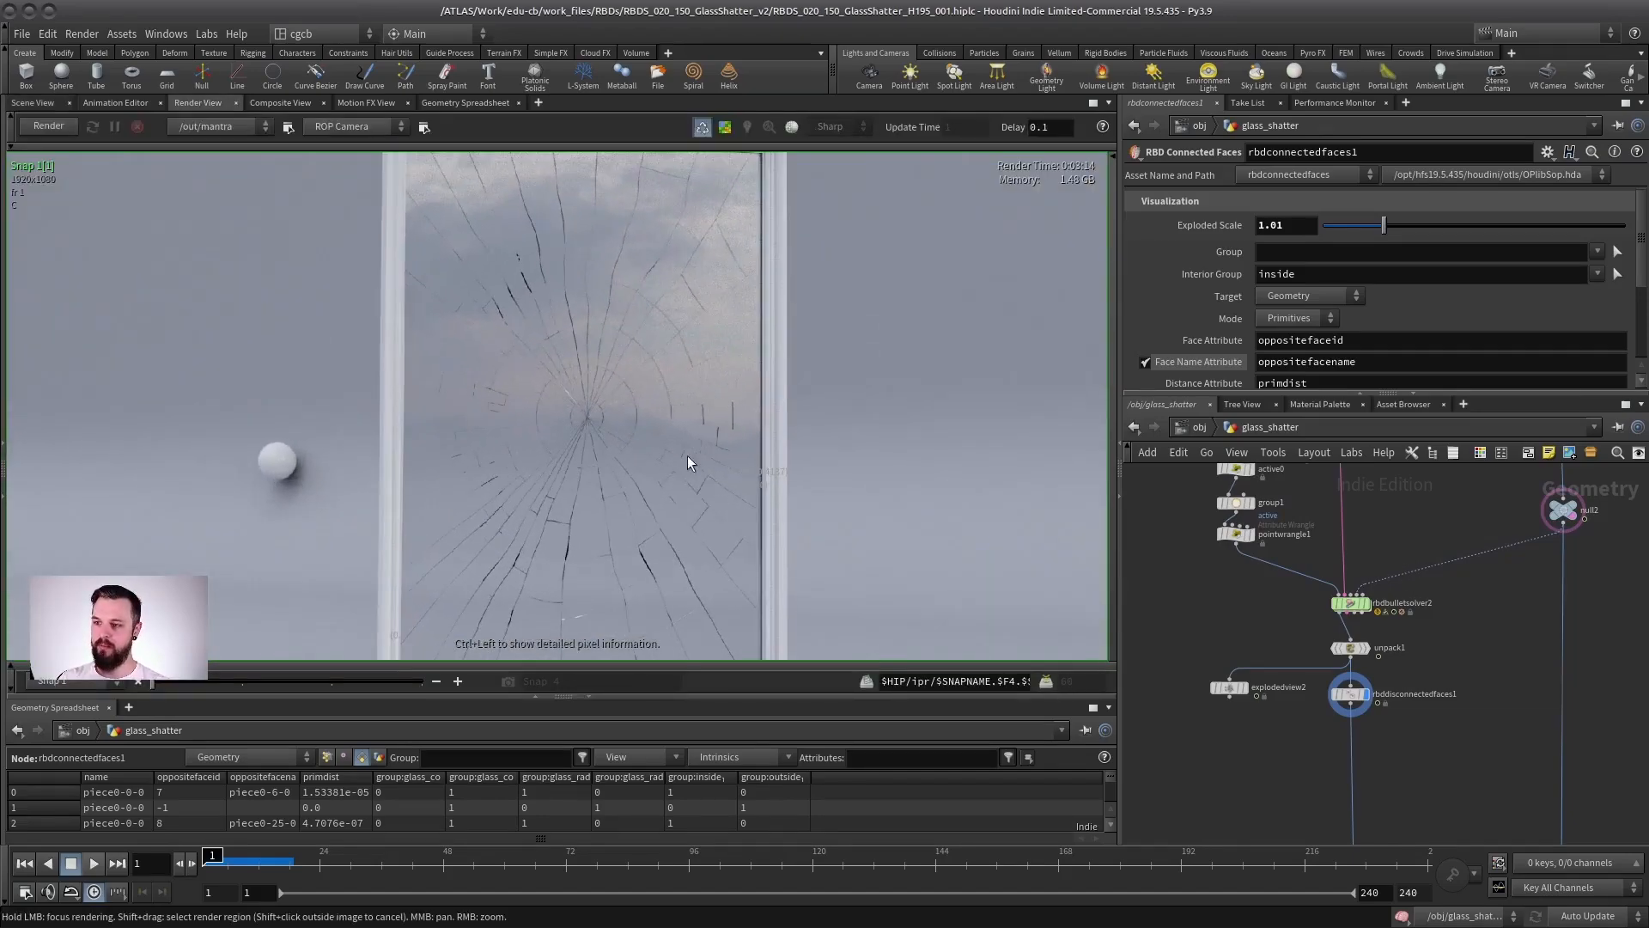
right_click_drag(632, 424, 604, 421)
mouse_move(610, 448)
middle_mouse_down()
mouse_move(586, 476)
mouse_move(627, 429)
middle_mouse_up()
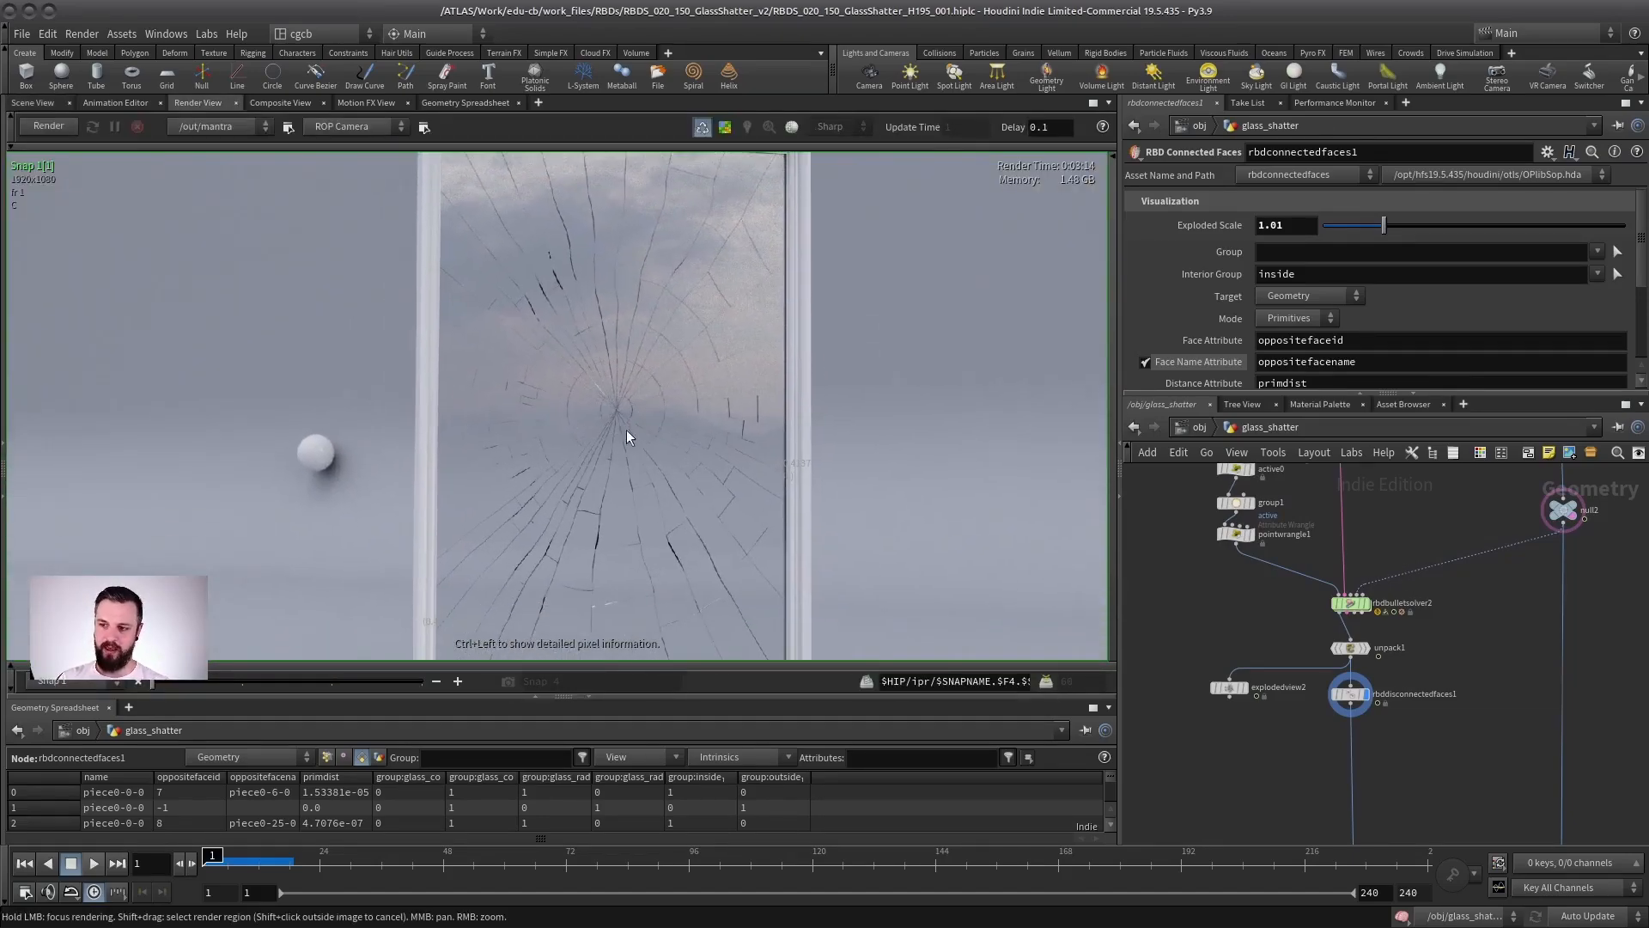